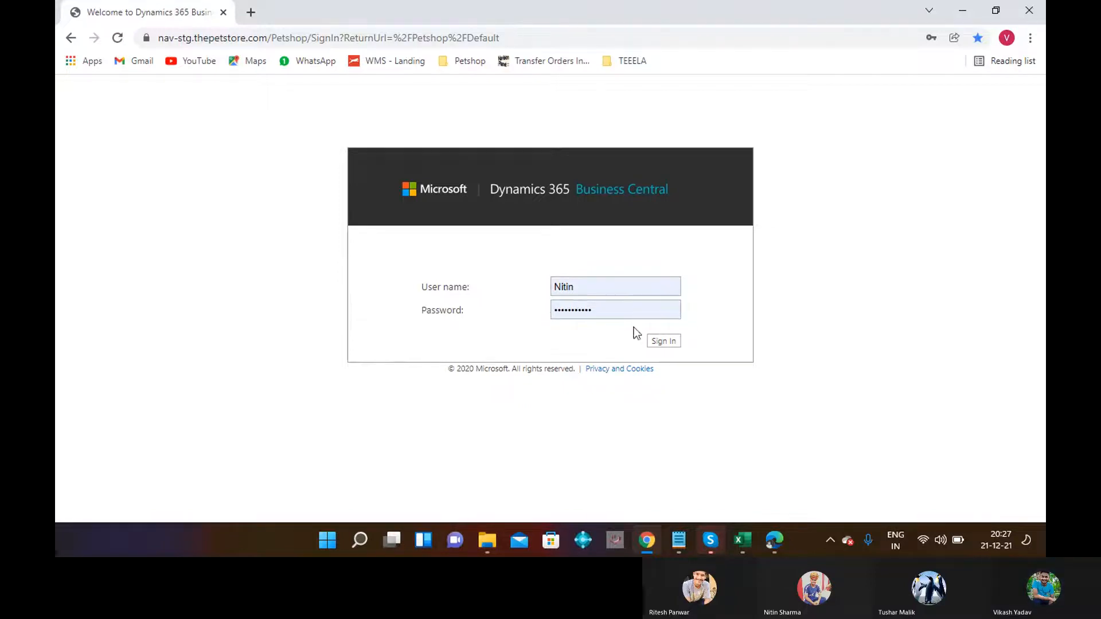
# Sign in to Business Central, then bring up the Teela All Testing Excel workbook.
pyautogui.click(666, 343)
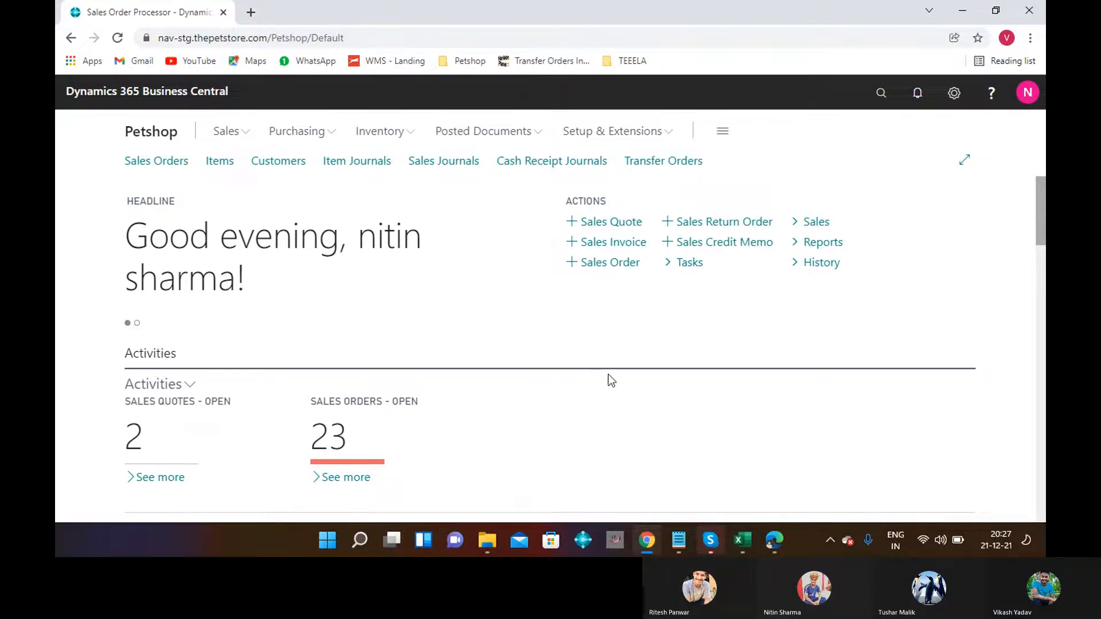
pyautogui.click(740, 546)
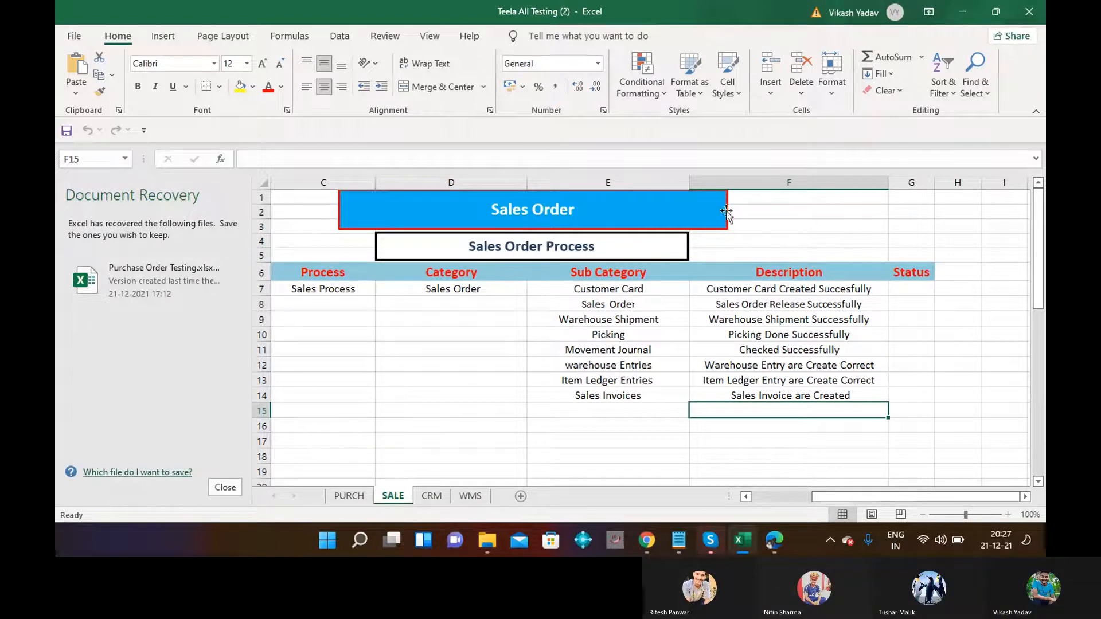
# Minimize the Excel checklist to return to the Business Central Petshop home page.
pyautogui.click(969, 13)
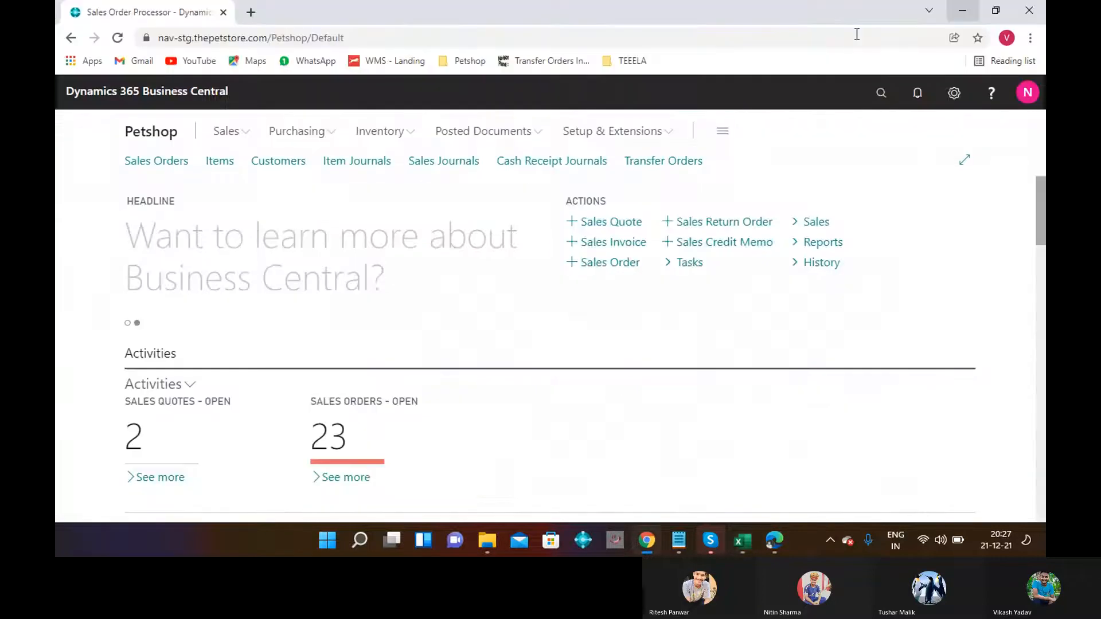
# From the customer list, create a new customer based on the B2B CUSTOMERS template.
pyautogui.click(283, 164)
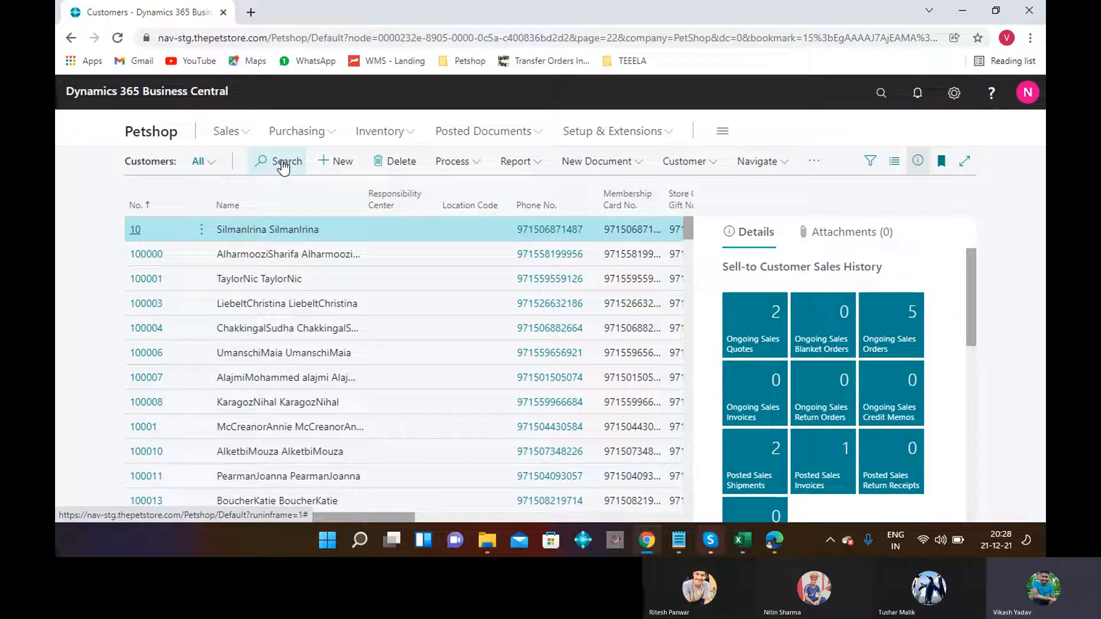
pyautogui.click(337, 163)
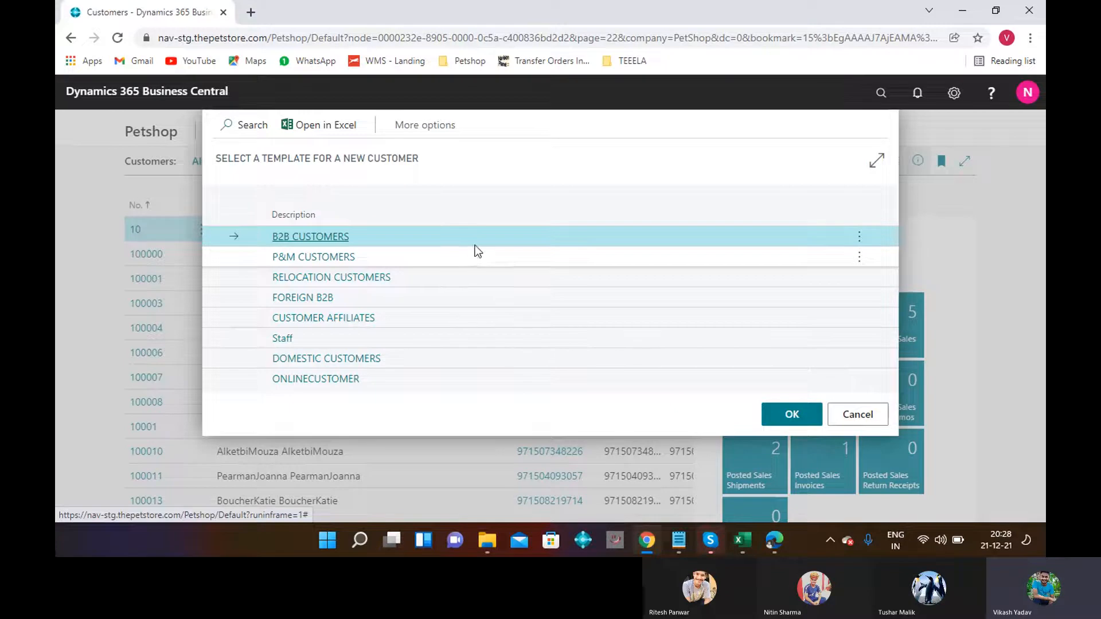
pyautogui.click(792, 415)
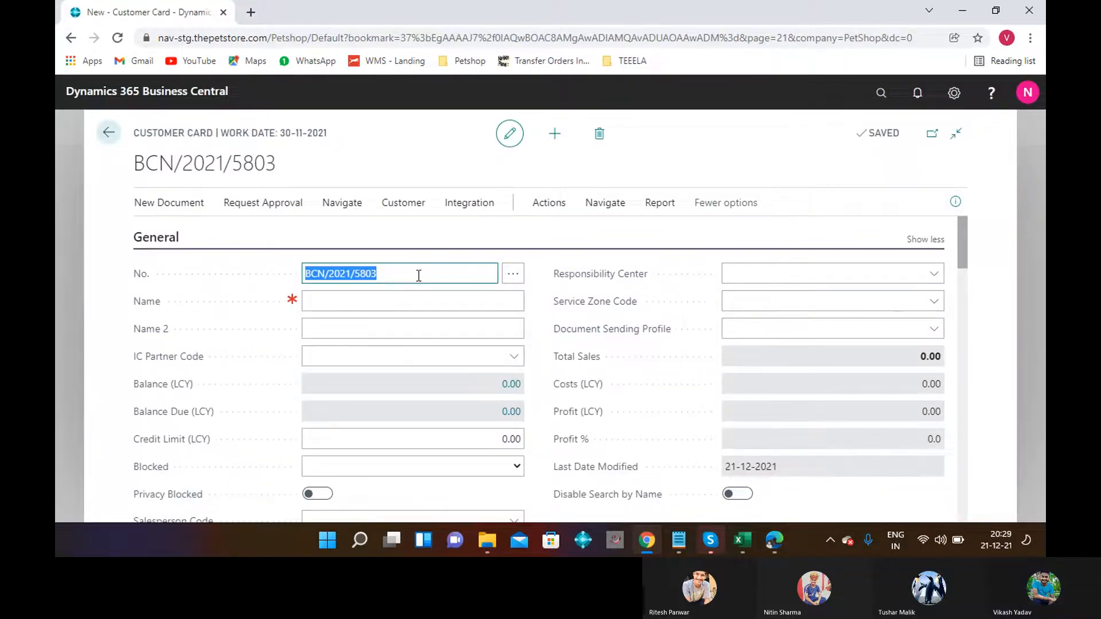
# Pick the CUST number series but decline renaming, keeping customer number BCN/2021/5803.
pyautogui.click(513, 278)
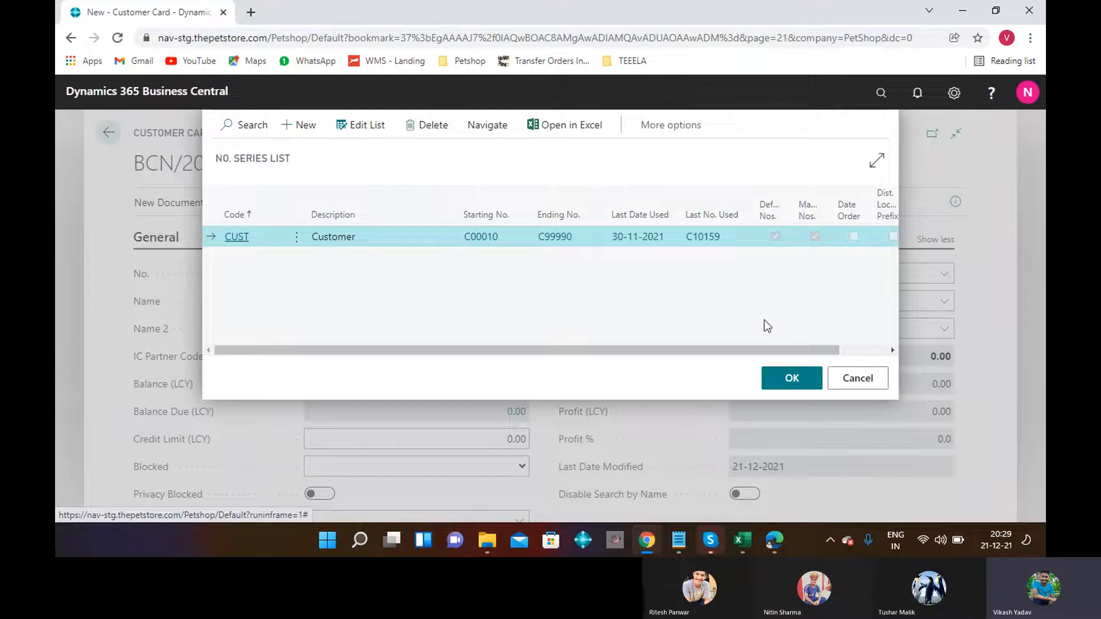
pyautogui.click(787, 380)
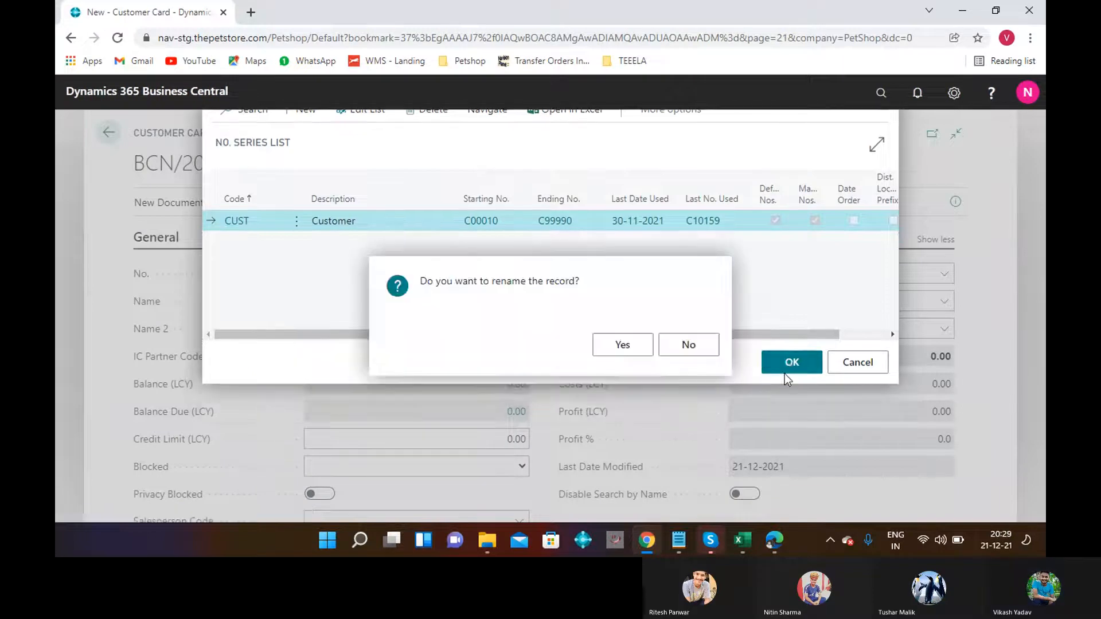
pyautogui.click(690, 349)
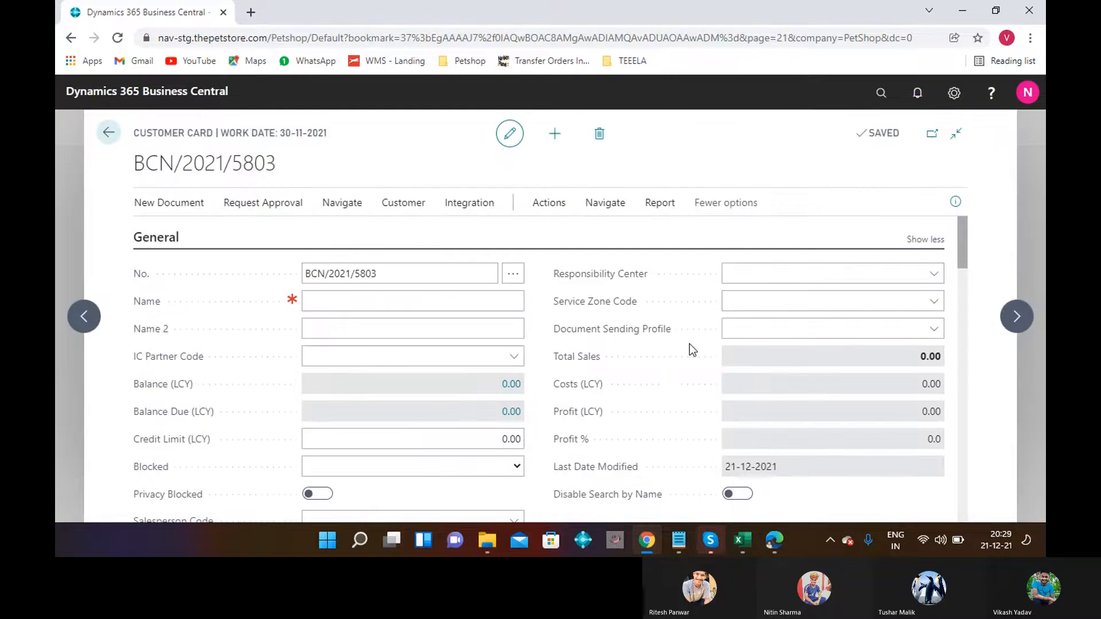
pyautogui.click(396, 309)
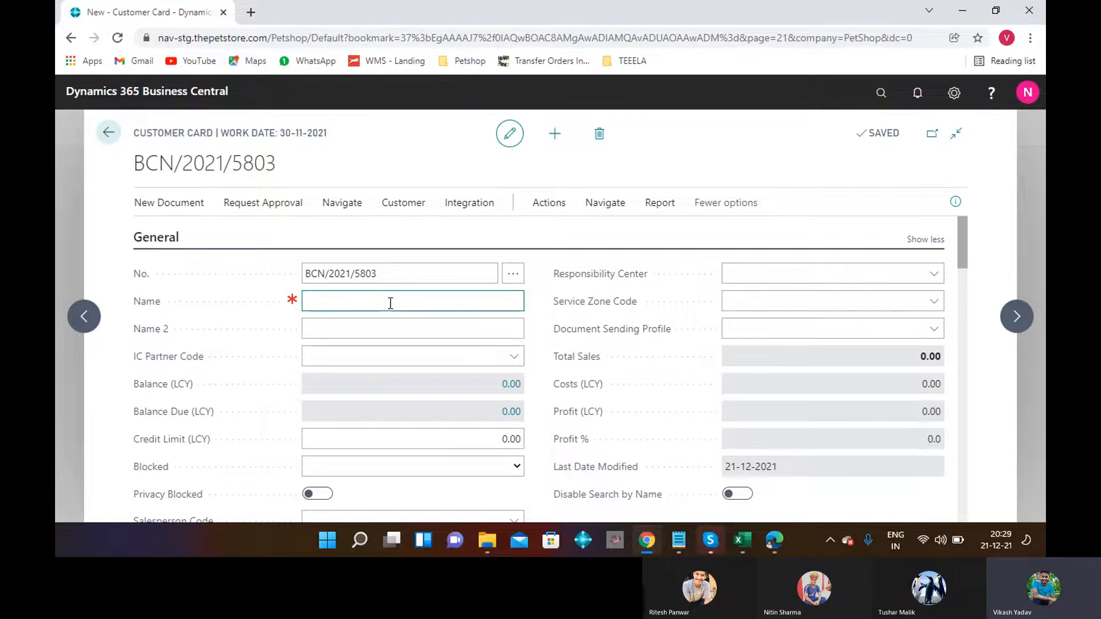
# Name customer BCN/2021/5803 'RPS. Co.' and save the card.
pyautogui.write('RPS. ')
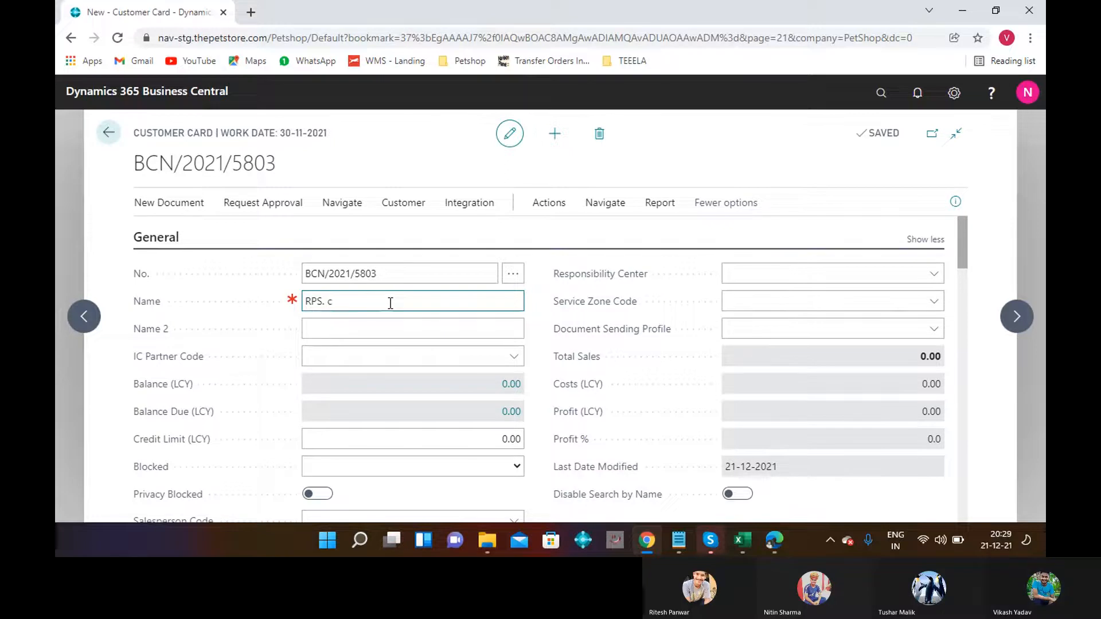
pyautogui.write('Co.')
pyautogui.click(958, 277)
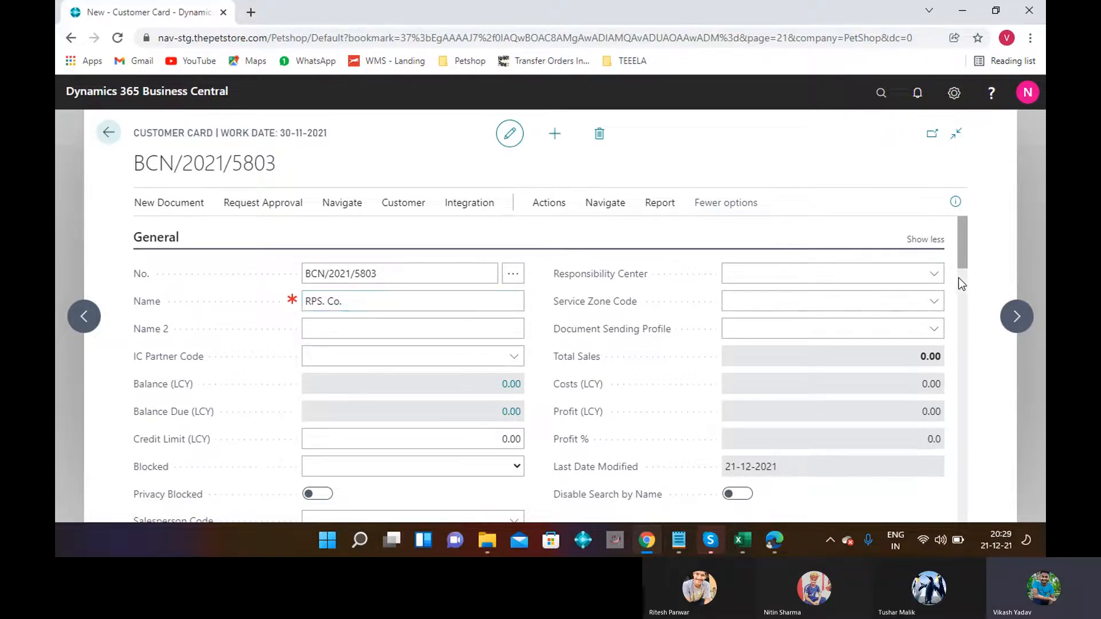
pyautogui.click(964, 248)
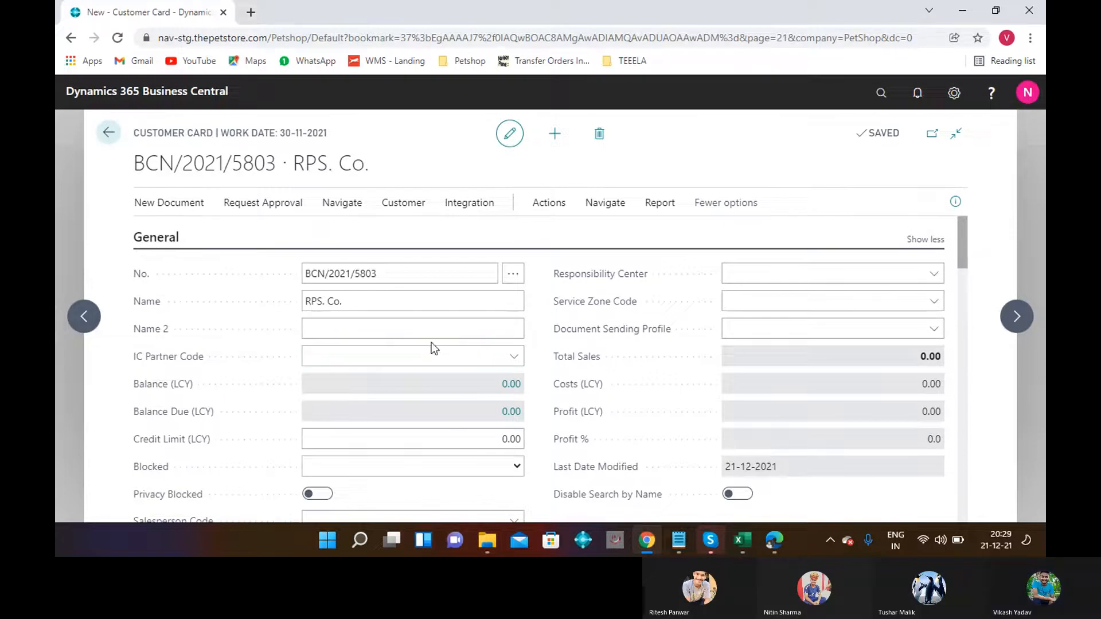
pyautogui.click(962, 283)
pyautogui.click(961, 246)
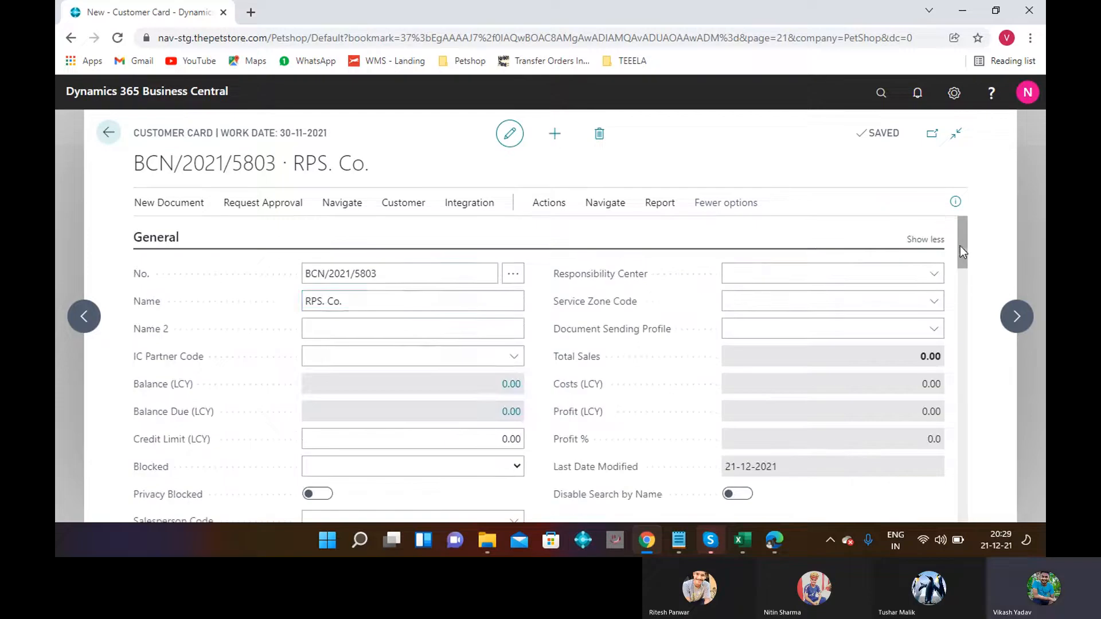
pyautogui.click(257, 276)
# Search Tell Me for 'sales & rece' and open Sales & Receivables Setup.
pyautogui.click(880, 93)
pyautogui.write('sal')
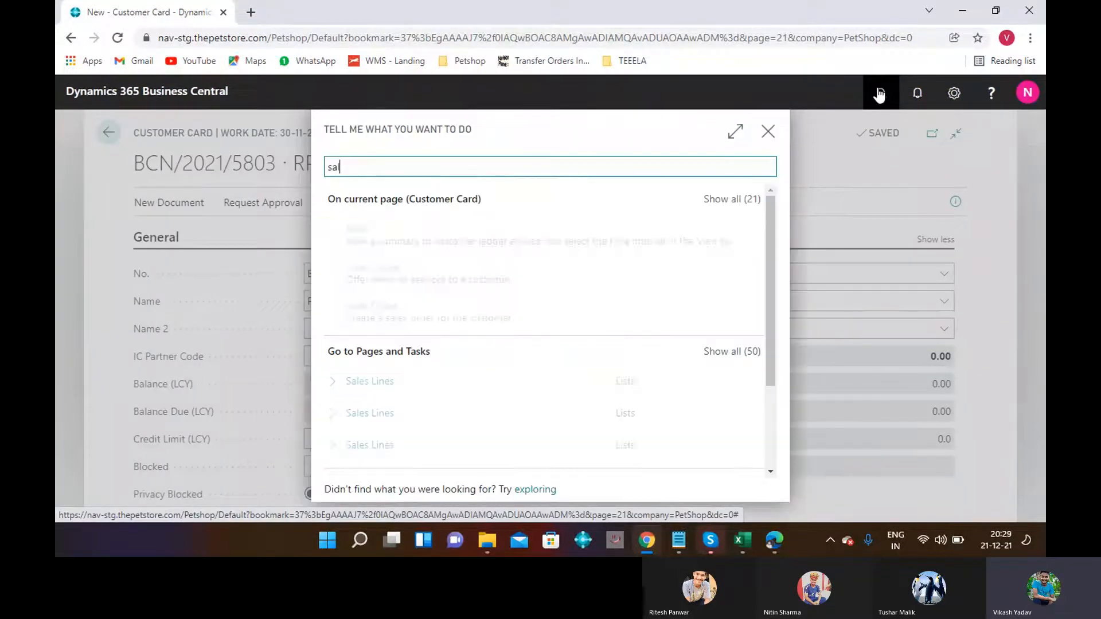
pyautogui.write('e')
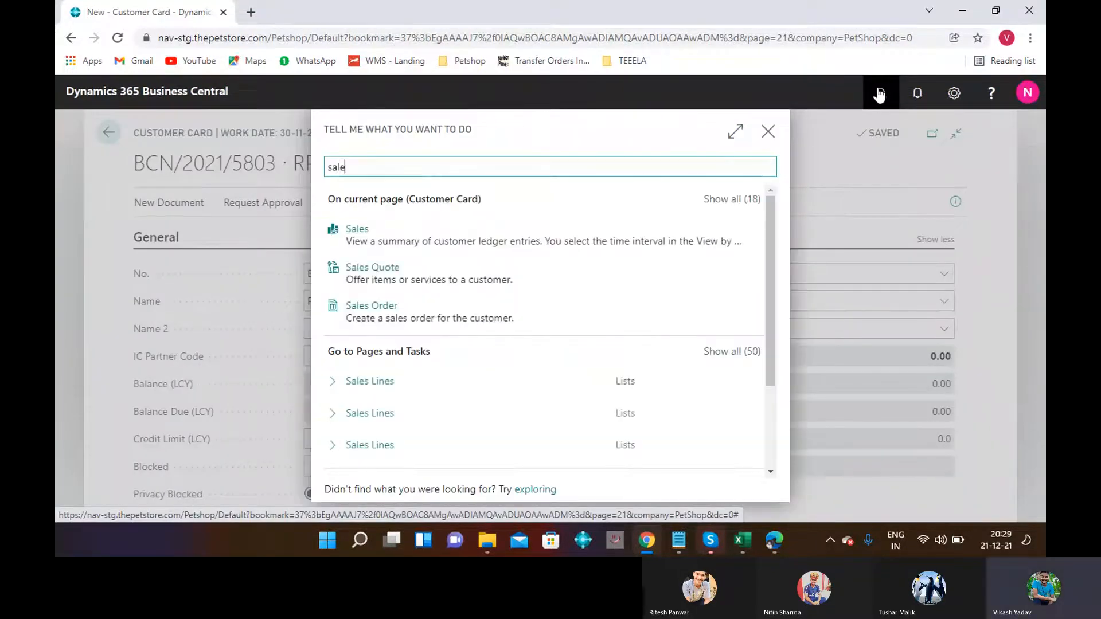
pyautogui.write('s')
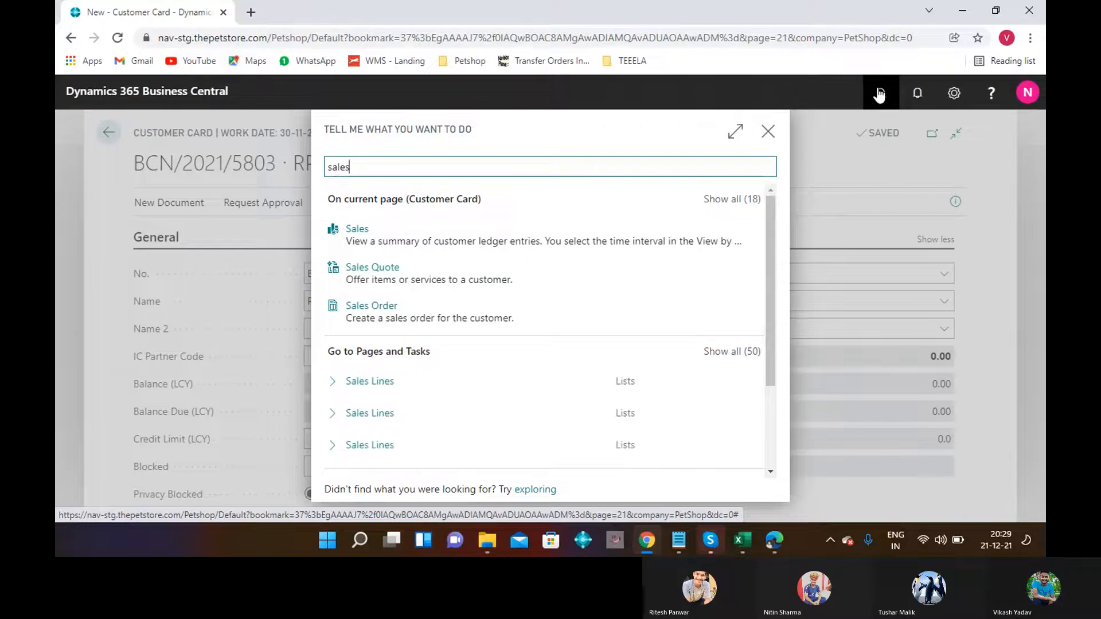
pyautogui.write(' ^')
pyautogui.press('BackSpace')
pyautogui.press('BackSpace')
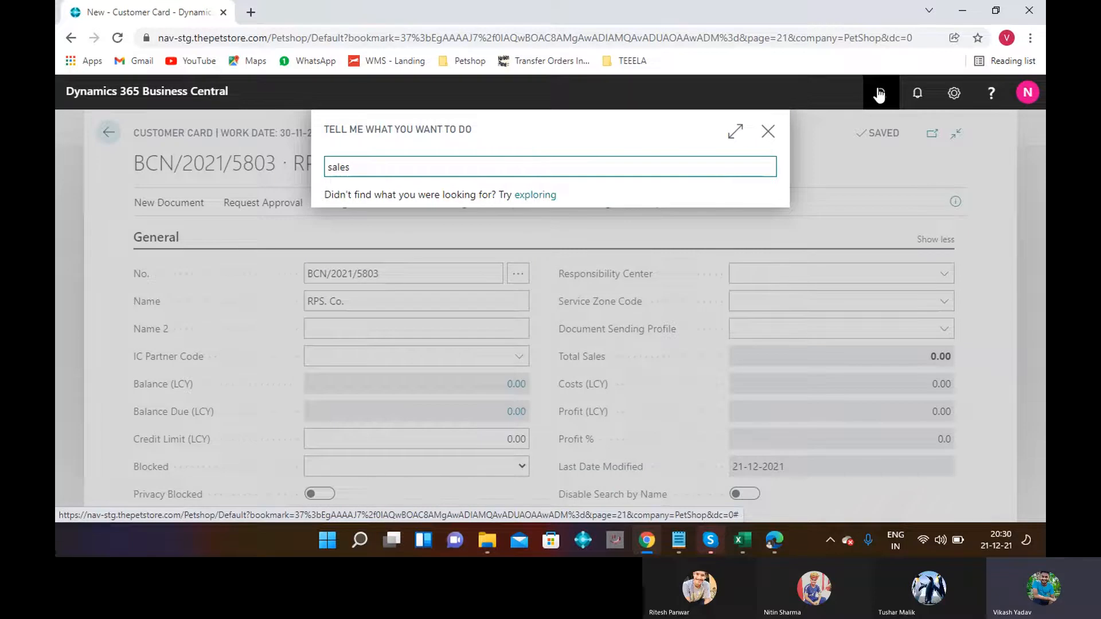
pyautogui.write('&')
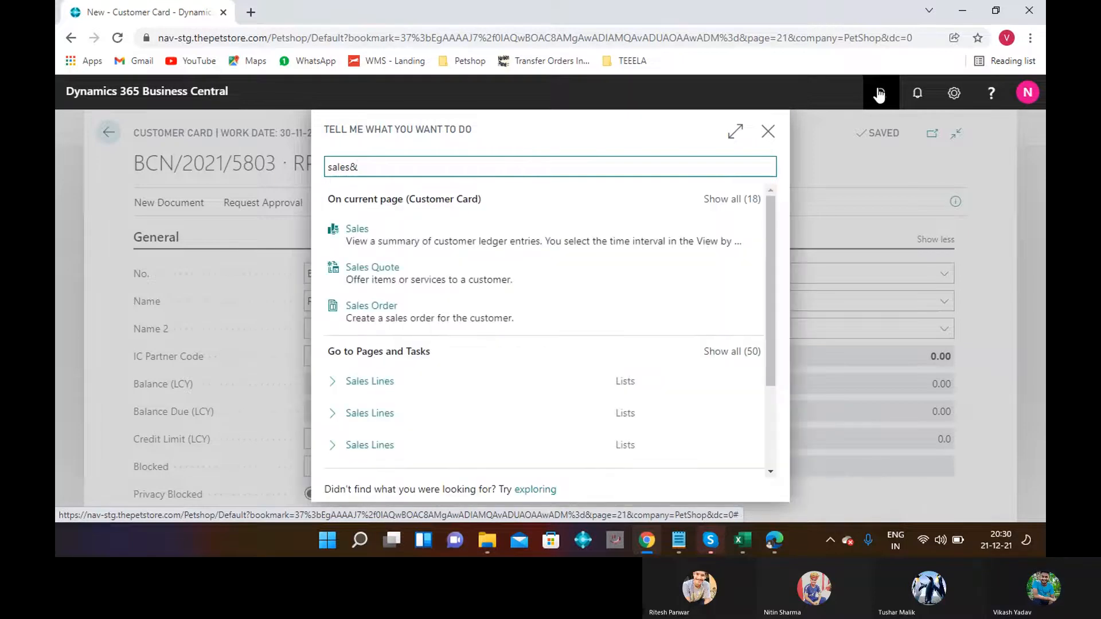
pyautogui.press('BackSpace')
pyautogui.write('& rece')
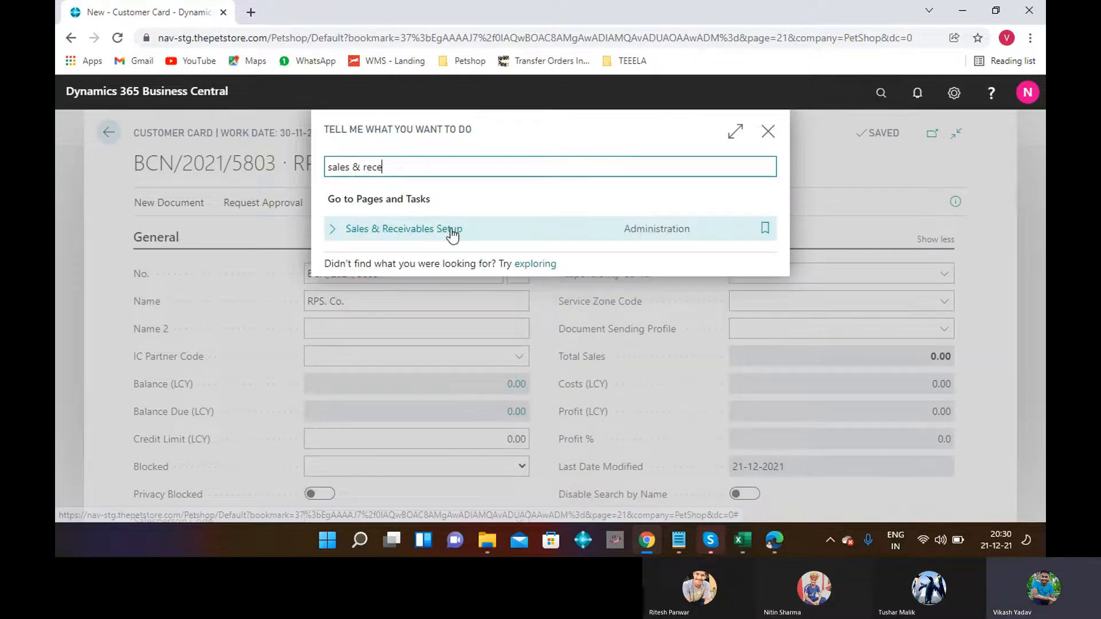
pyautogui.click(429, 230)
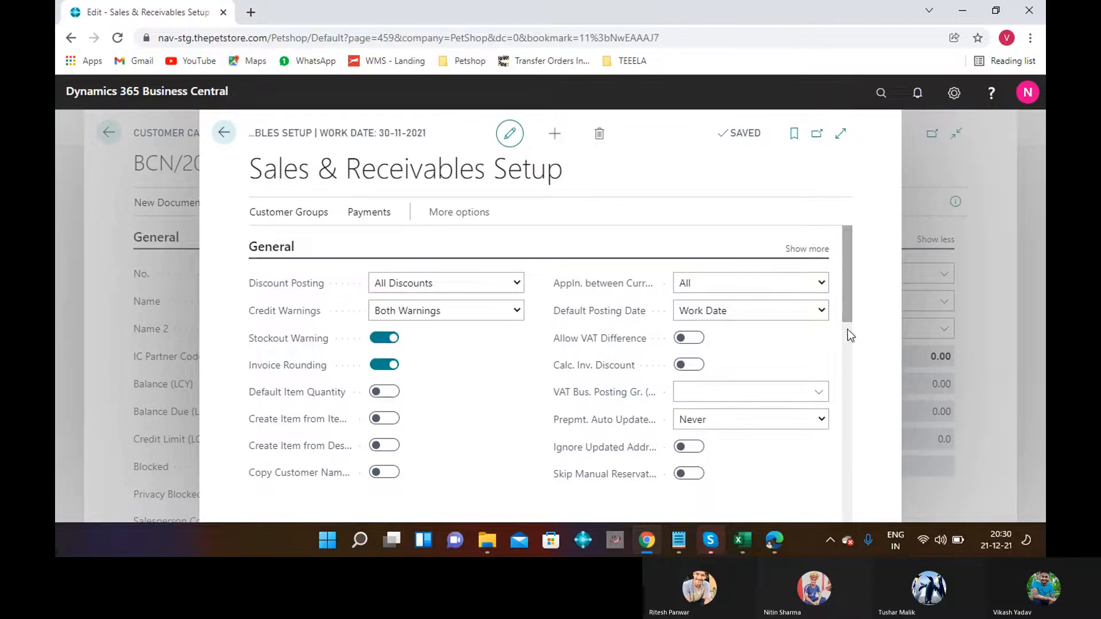
# Check the Number Series section, where Customer Nos. is CUST, then go back to the RPS. Co. card.
pyautogui.scroll(-5, 847, 328)
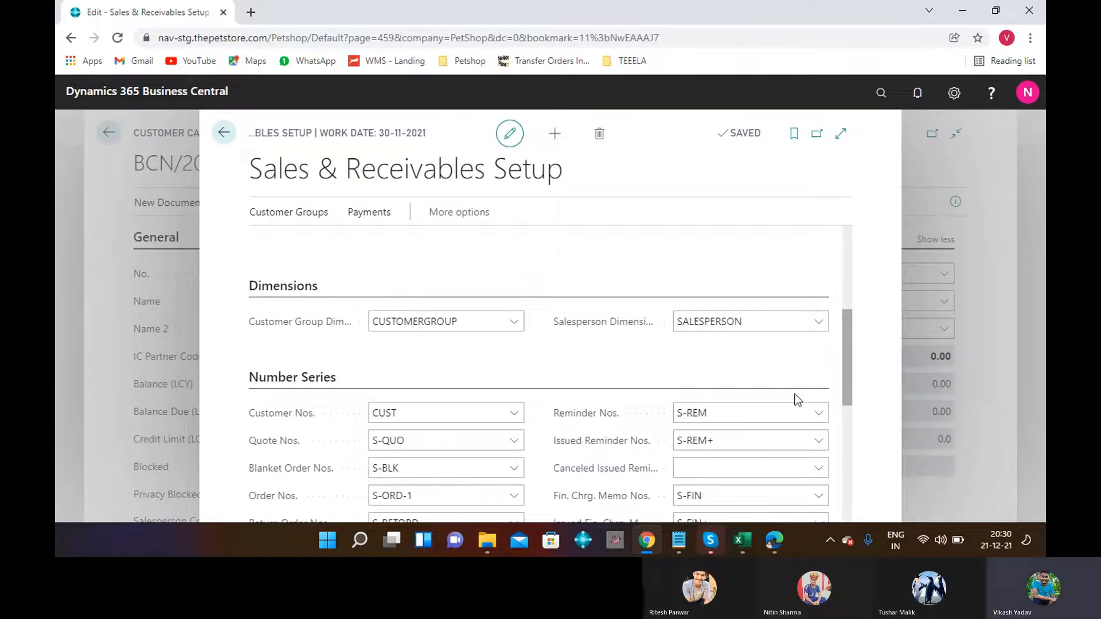
pyautogui.scroll(-5, 851, 415)
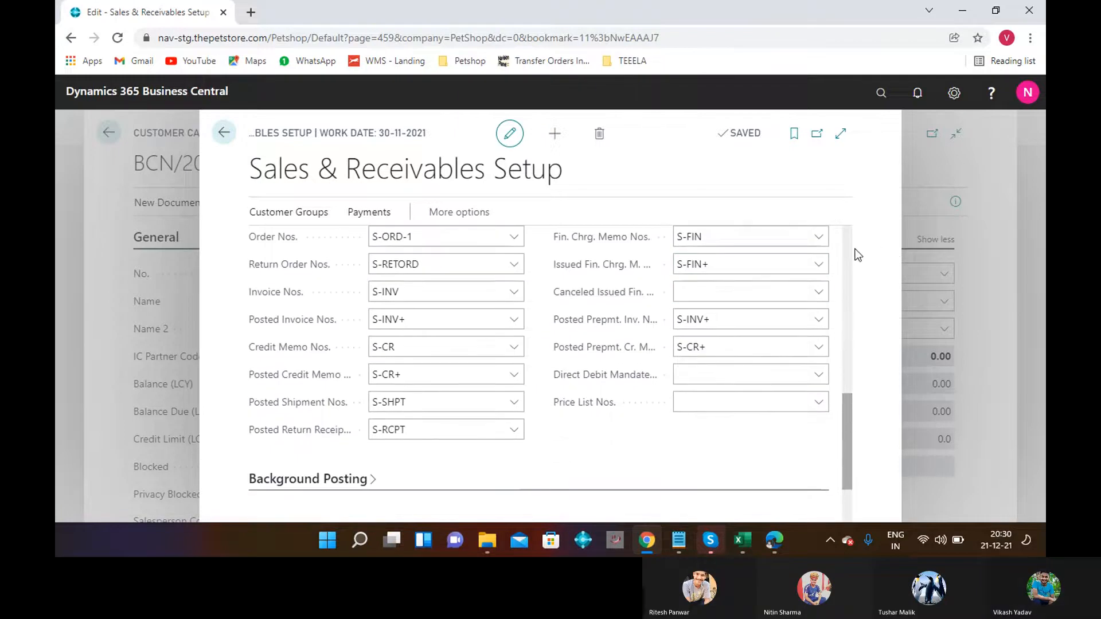
pyautogui.scroll(5, 852, 250)
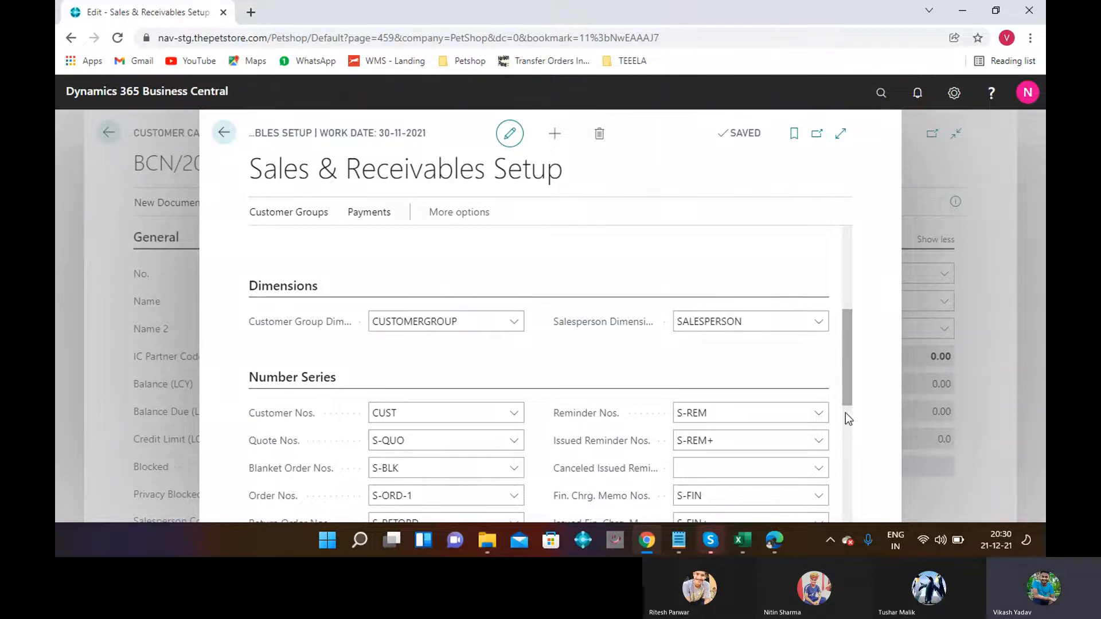
pyautogui.scroll(-5, 845, 413)
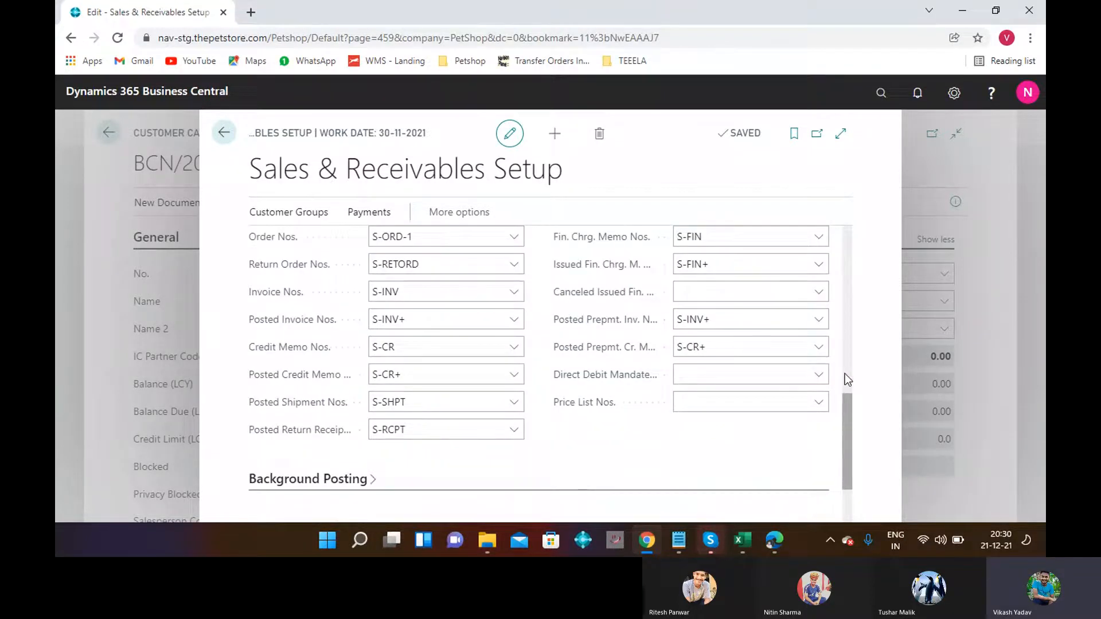
pyautogui.scroll(5, 844, 374)
pyautogui.scroll(-1, 850, 421)
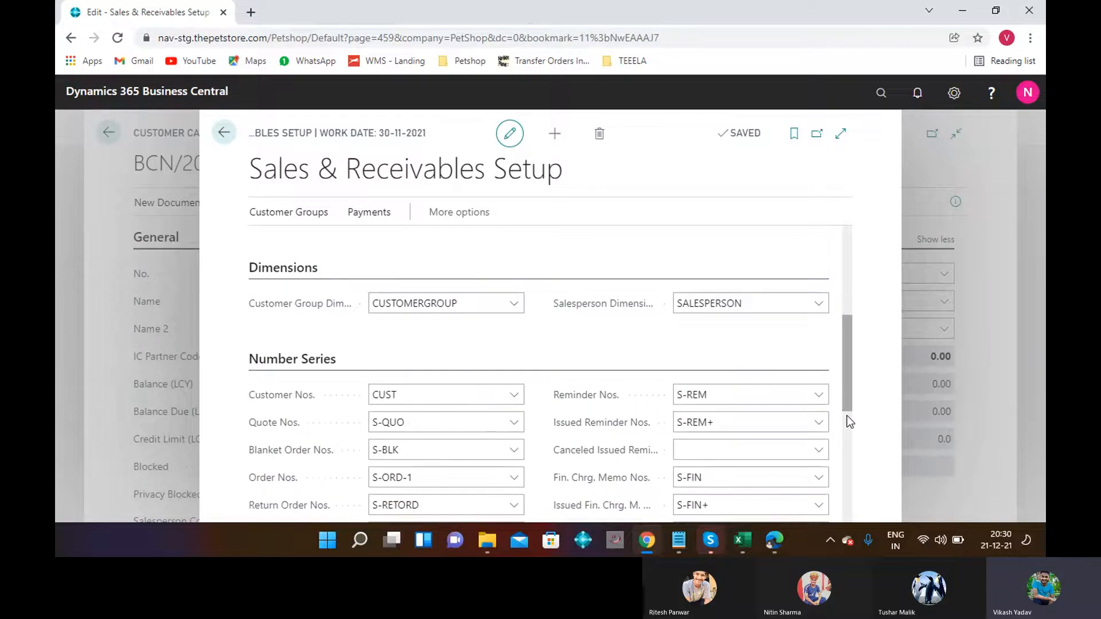
pyautogui.scroll(-5, 849, 421)
pyautogui.click(228, 129)
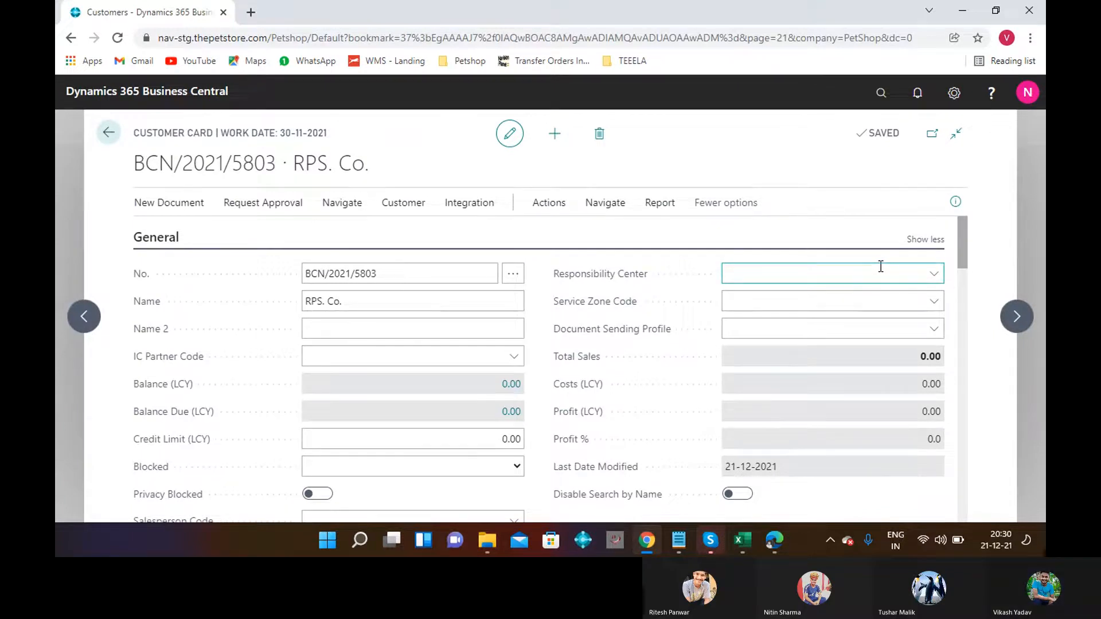
# Set Phone Country Code to 971 (AE United Arab Emirates) and enter the customer's phone number.
pyautogui.click(963, 275)
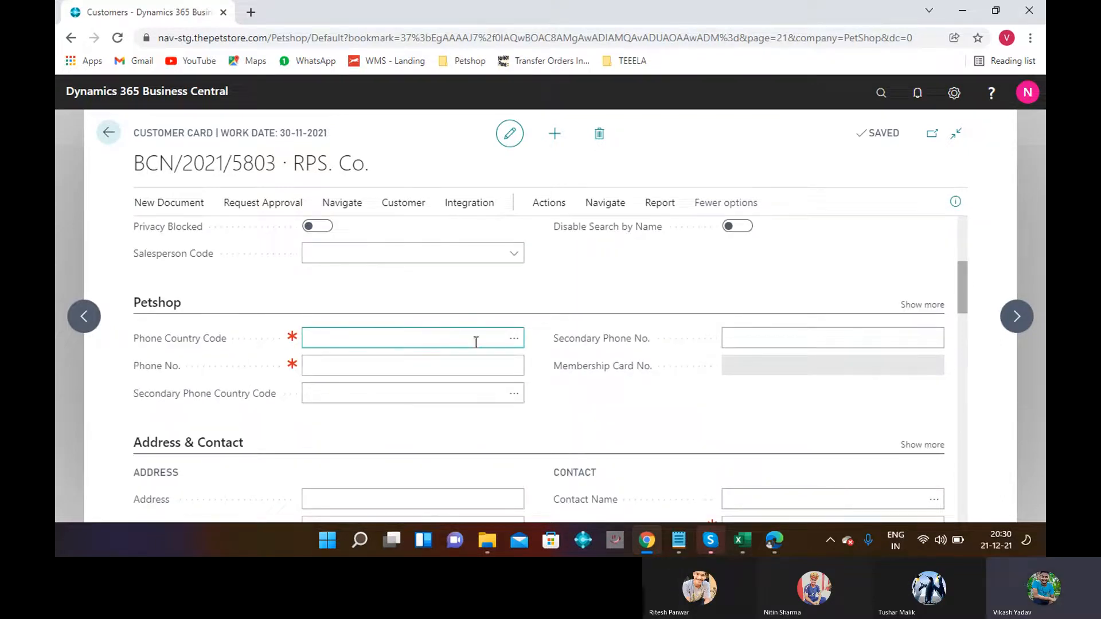
pyautogui.click(510, 339)
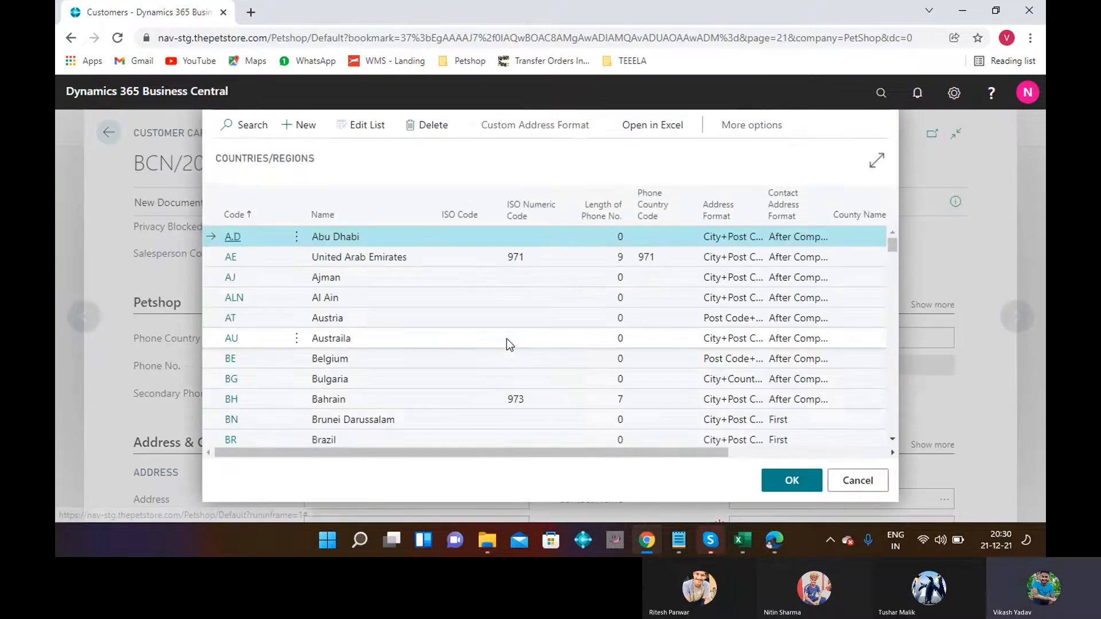
pyautogui.click(436, 253)
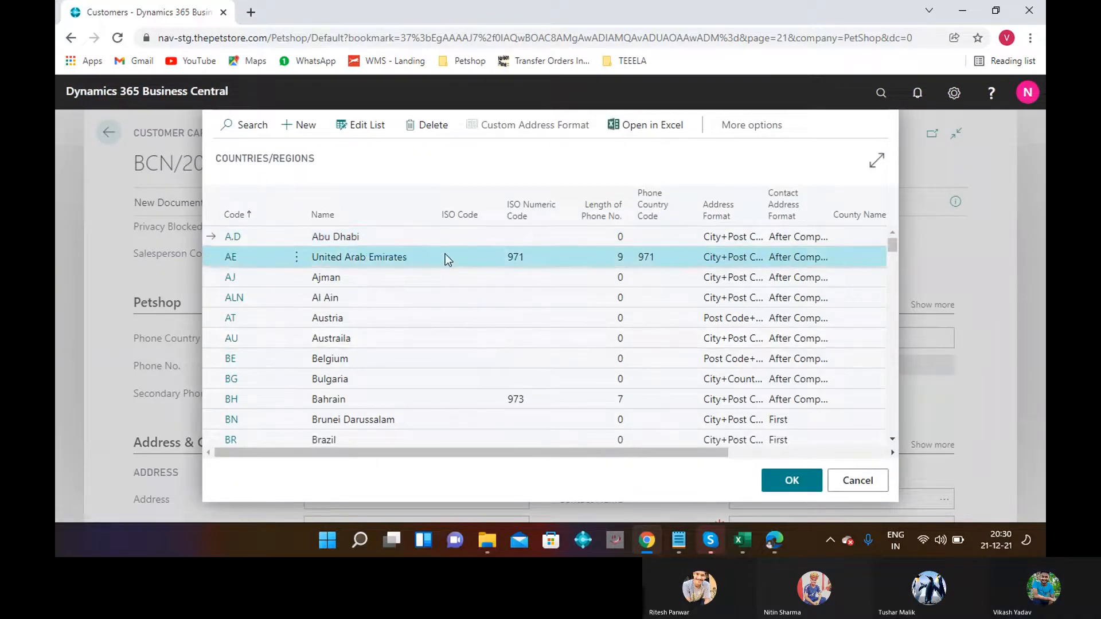
pyautogui.click(778, 481)
pyautogui.click(352, 367)
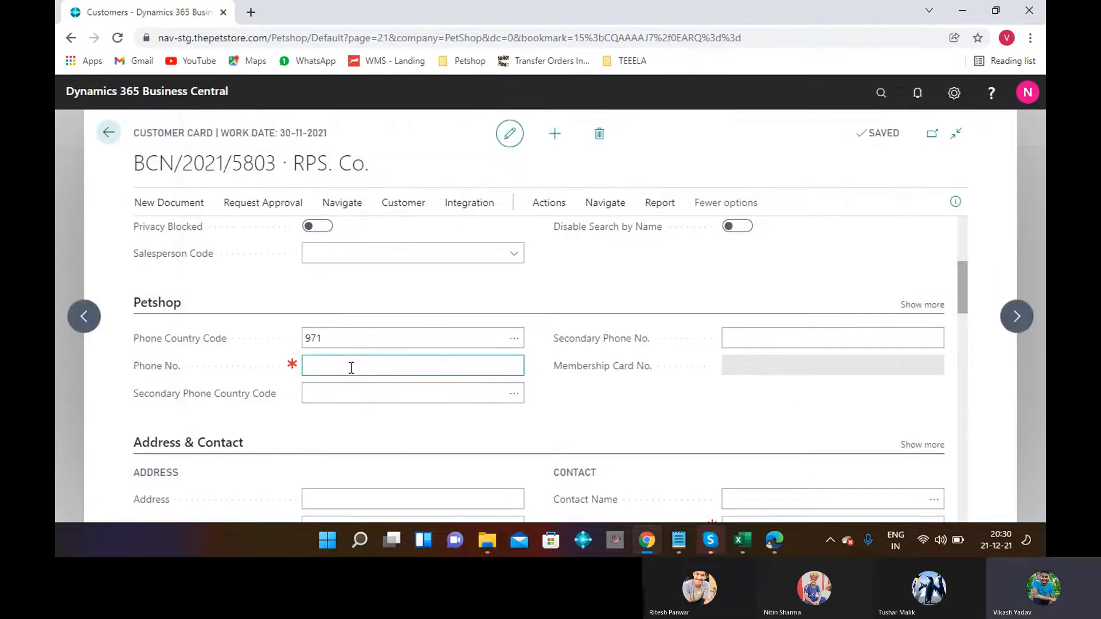
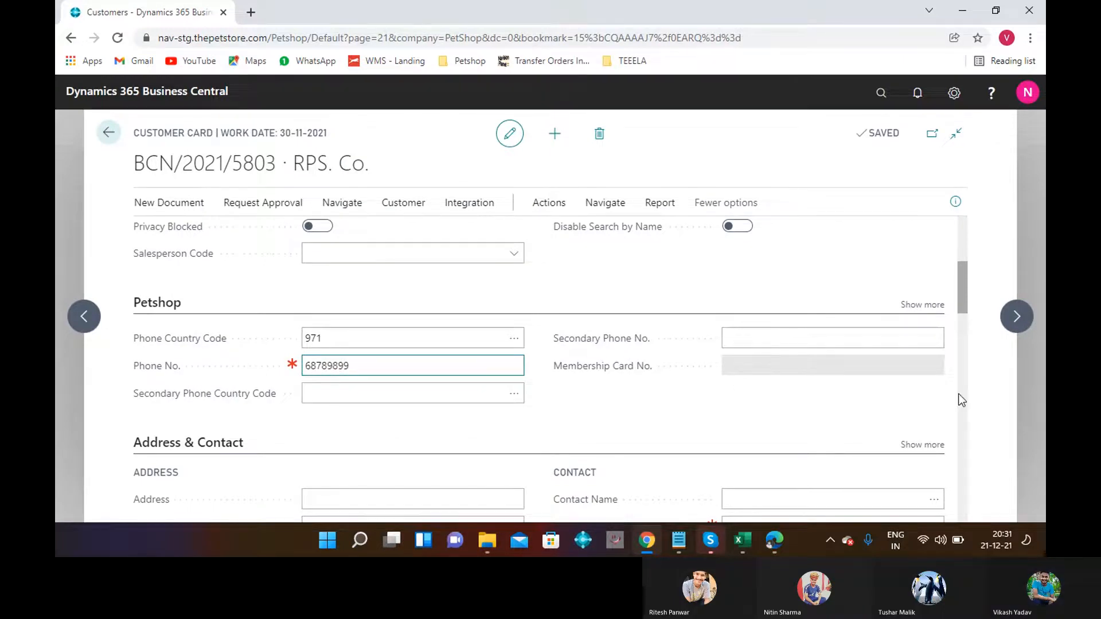
# Set the RPS. Co. Payment Terms Code to 100%.
pyautogui.scroll(-5, 962, 400)
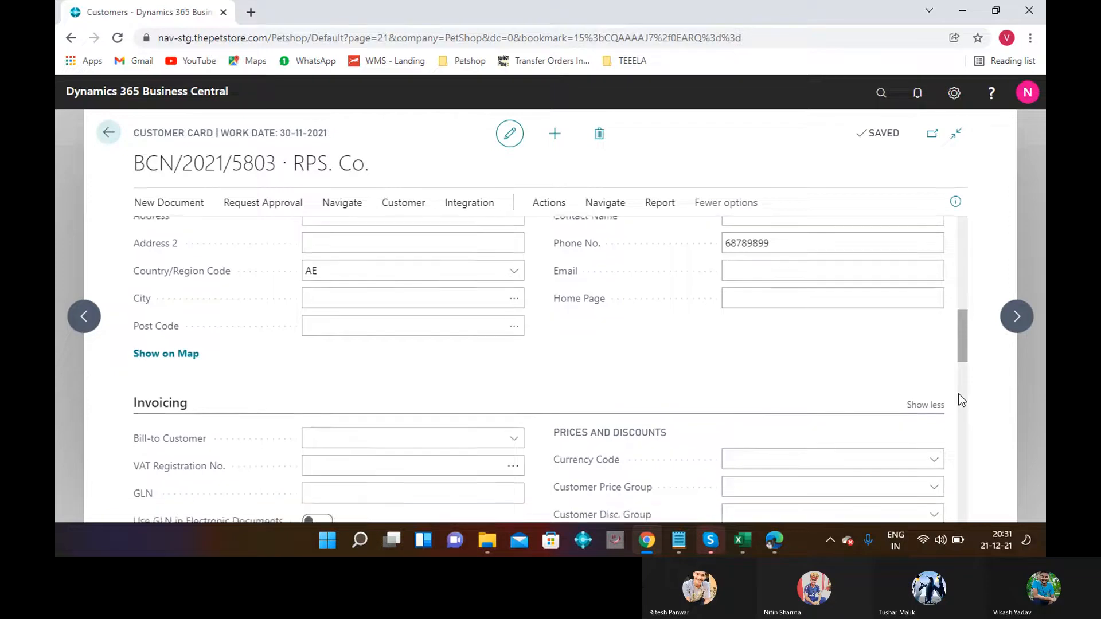
pyautogui.scroll(-4, 962, 400)
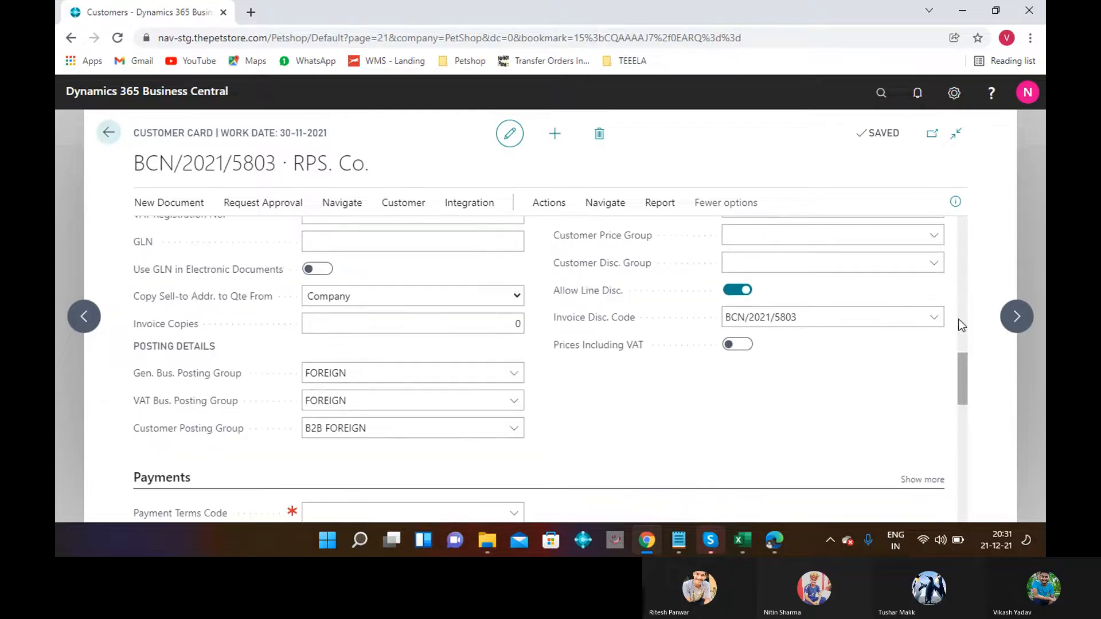
pyautogui.scroll(2, 959, 316)
pyautogui.scroll(1, 959, 318)
pyautogui.scroll(-3, 969, 406)
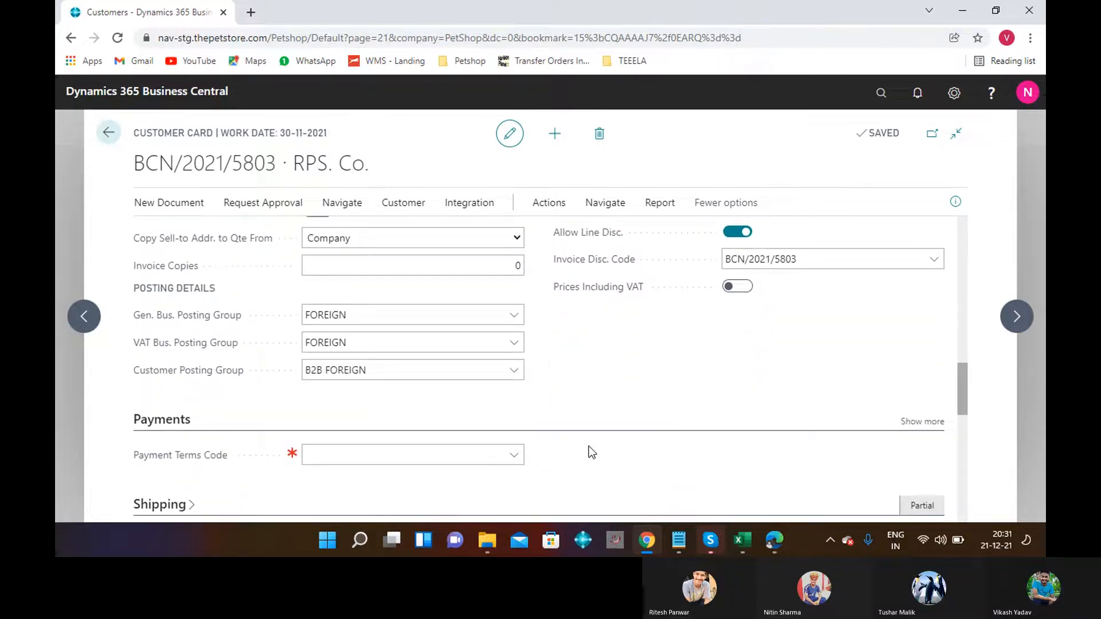
pyautogui.click(514, 455)
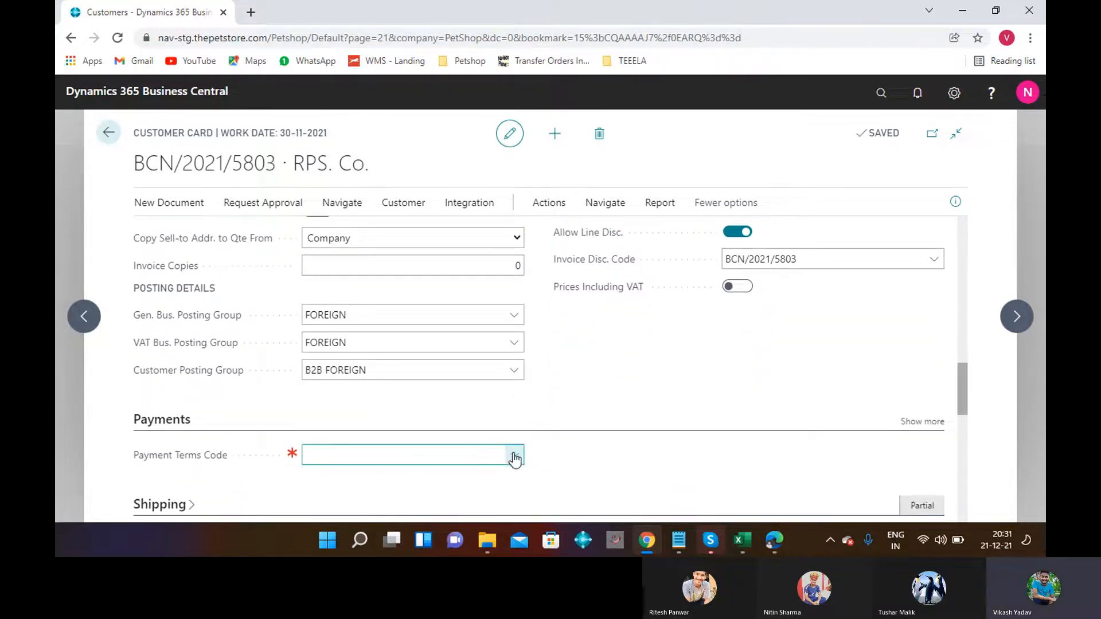
pyautogui.click(514, 456)
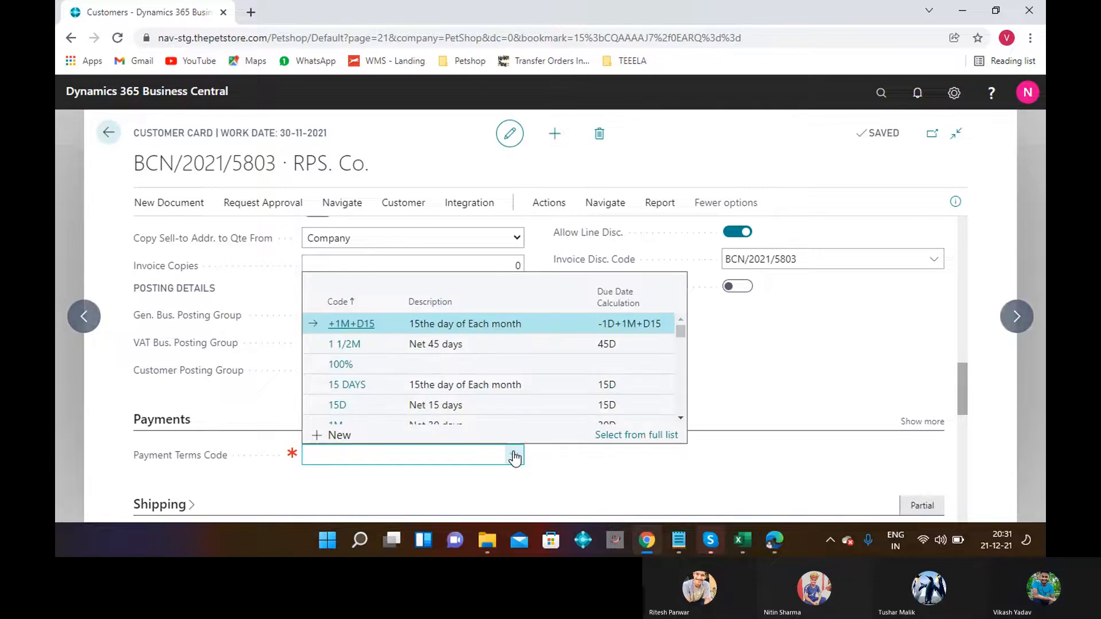
pyautogui.click(374, 365)
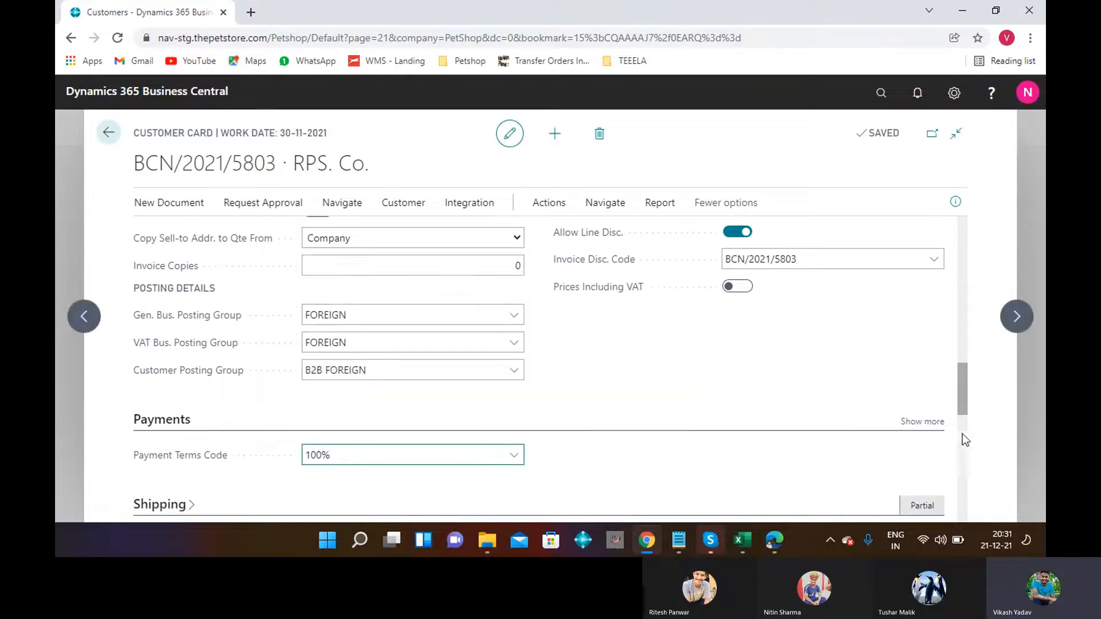
# Review the FOREIGN and B2B FOREIGN posting groups and their field help on the card.
pyautogui.scroll(-5, 966, 440)
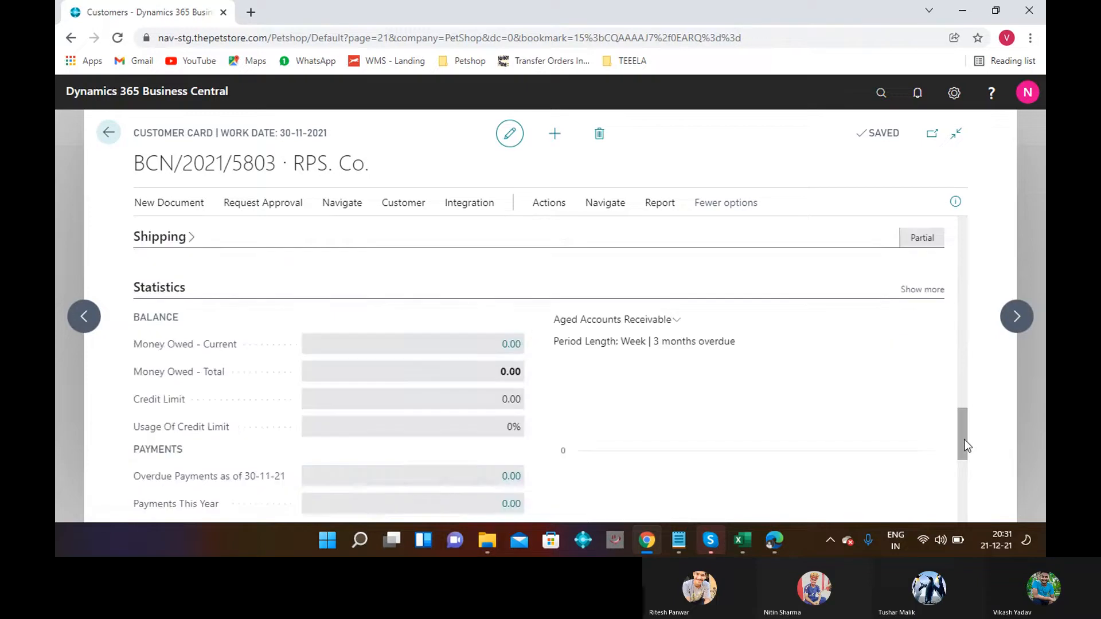
pyautogui.scroll(-3, 963, 467)
pyautogui.scroll(-3, 963, 466)
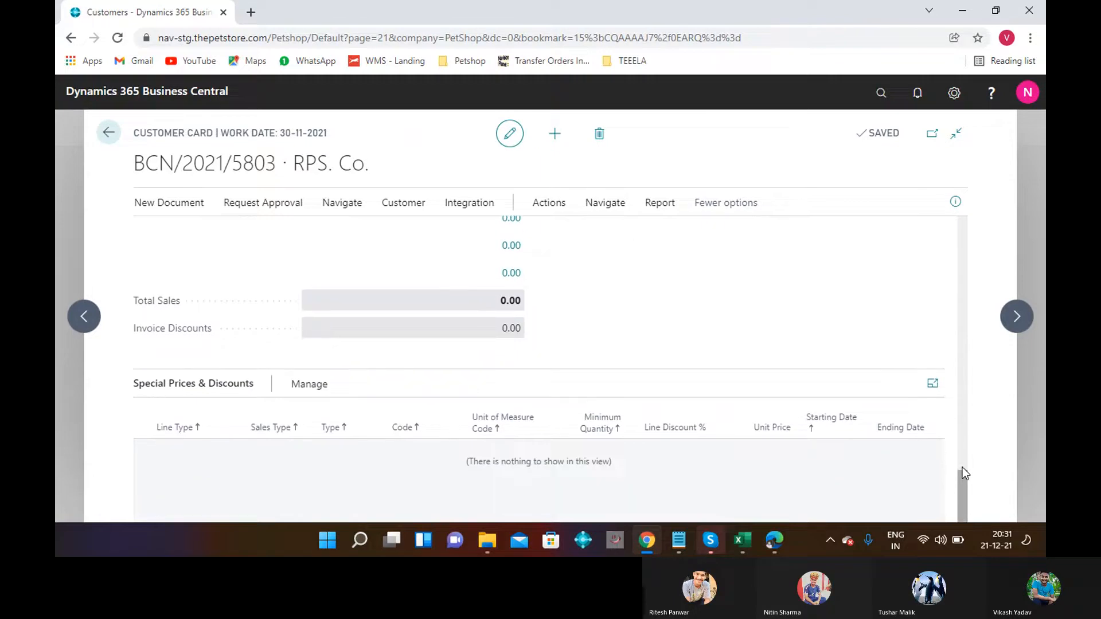
pyautogui.scroll(4, 961, 380)
pyautogui.scroll(4, 961, 381)
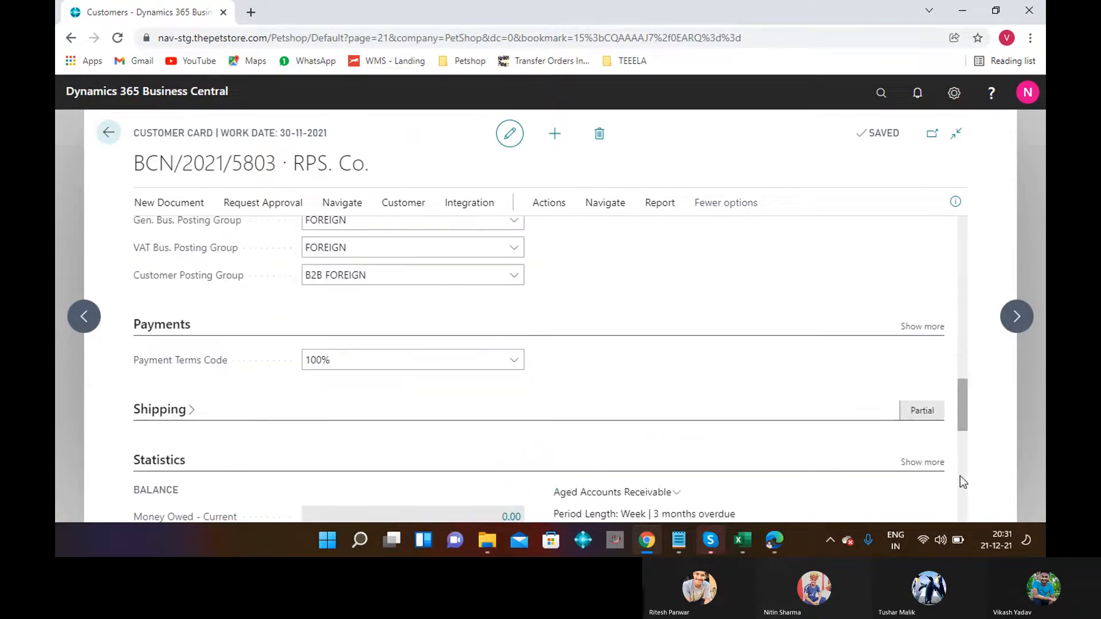
pyautogui.scroll(-4, 963, 476)
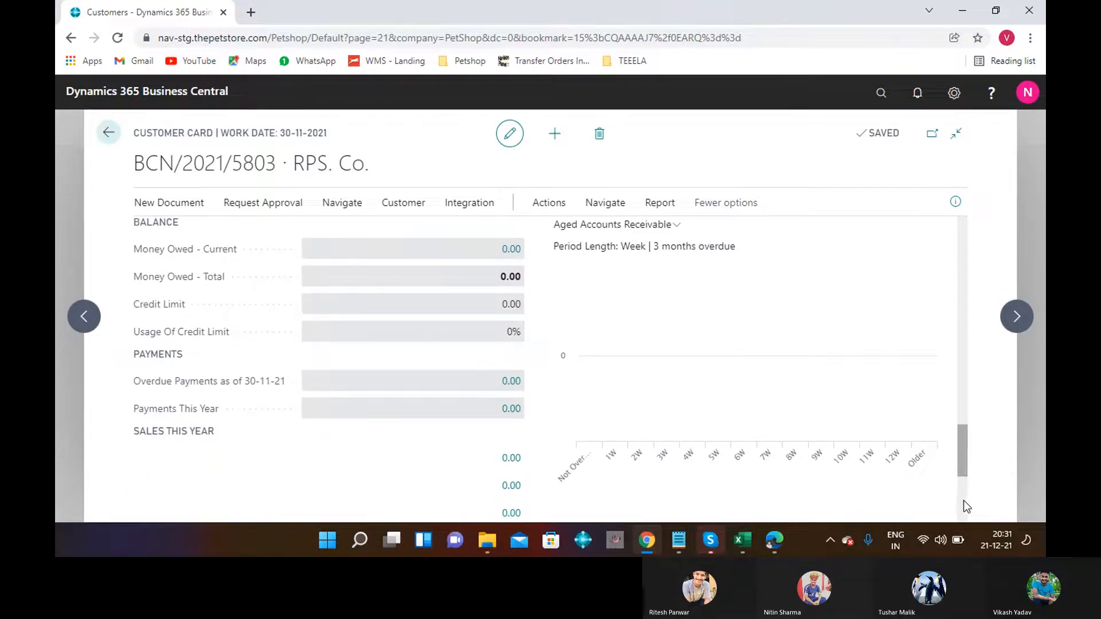
pyautogui.scroll(-4, 968, 506)
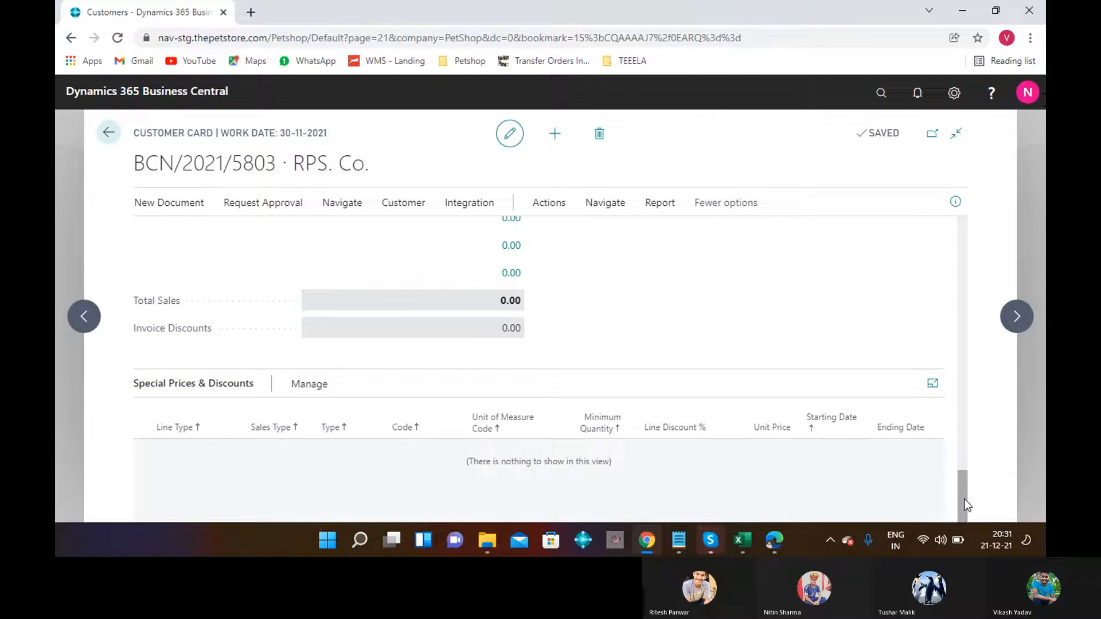
pyautogui.scroll(10, 961, 419)
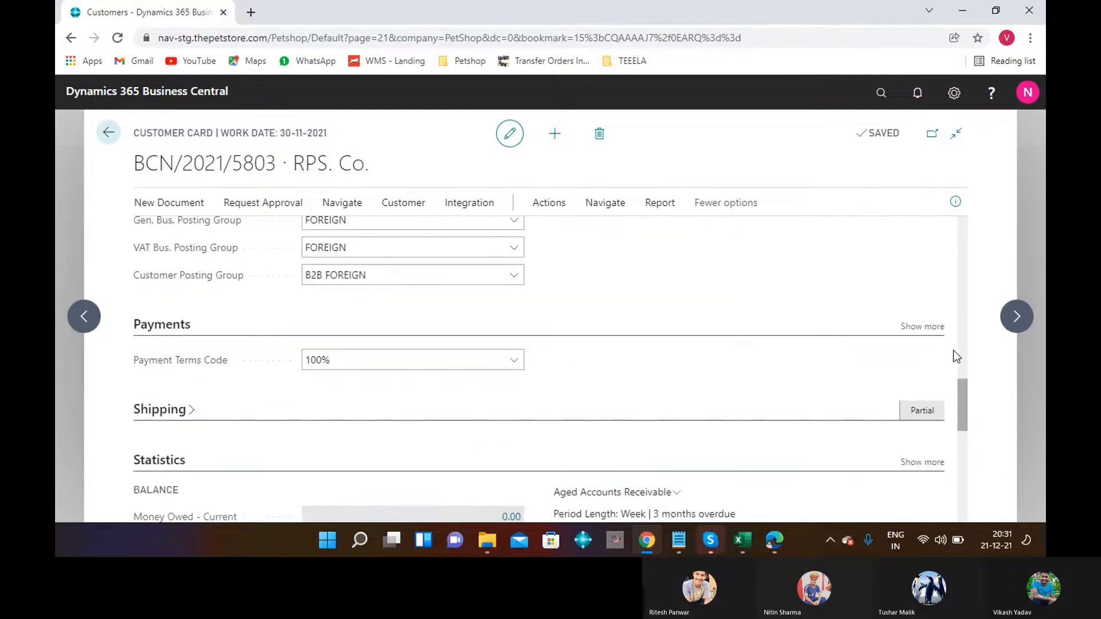
pyautogui.scroll(5, 963, 343)
pyautogui.scroll(-2, 965, 376)
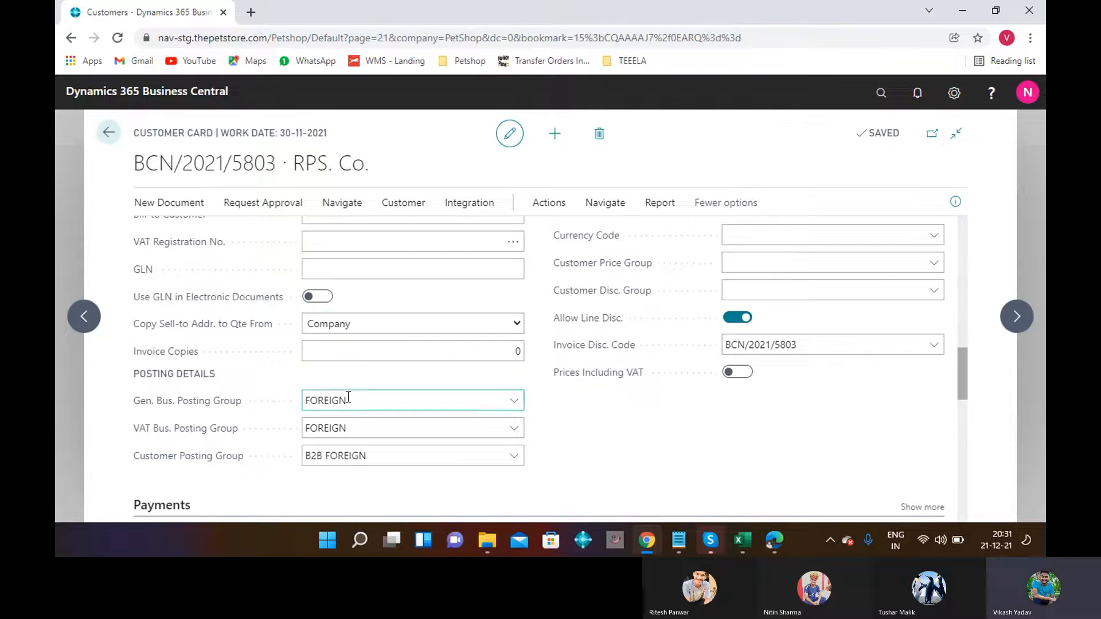
pyautogui.click(167, 402)
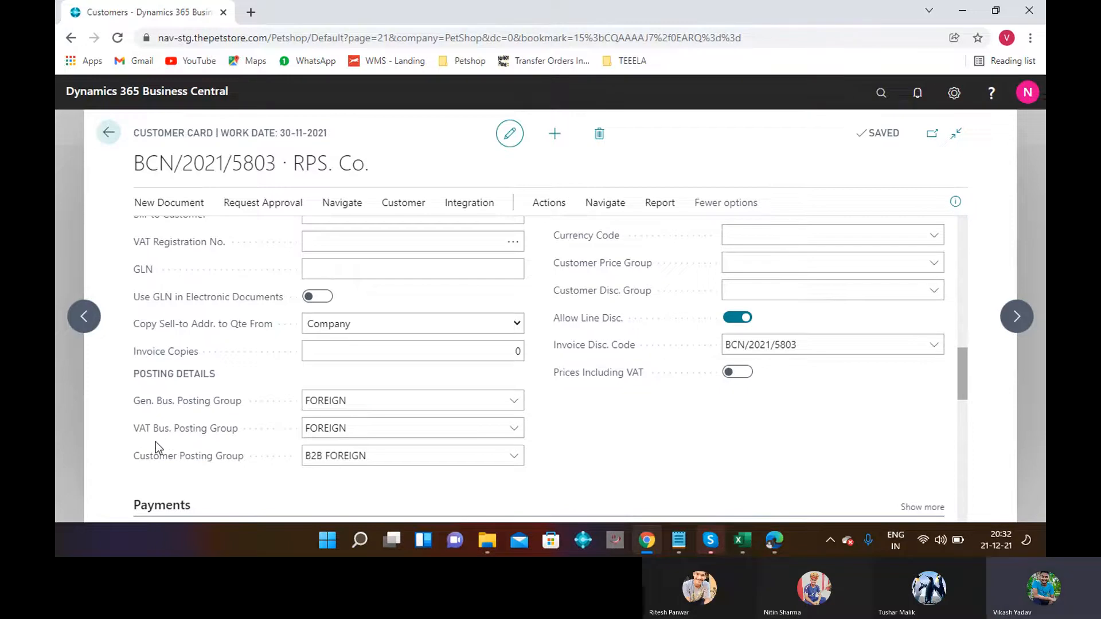
pyautogui.moveTo(206, 456)
pyautogui.scroll(10, 964, 256)
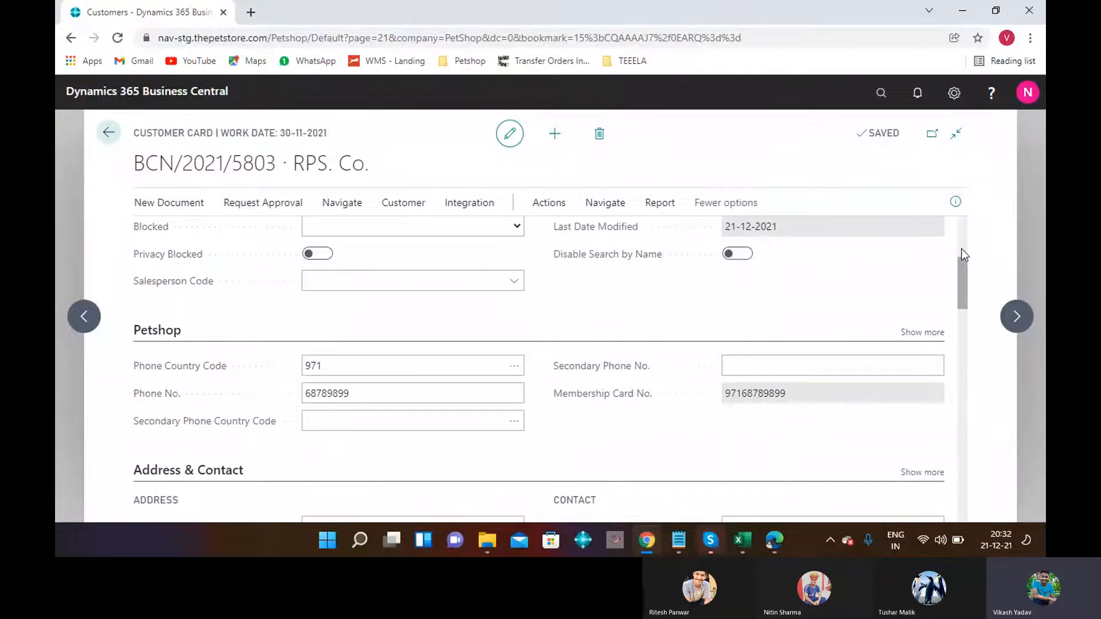
# Create a sales order for RPS. Co. using the S-ORD-1 number series, dated 30-11-2021.
pyautogui.click(351, 238)
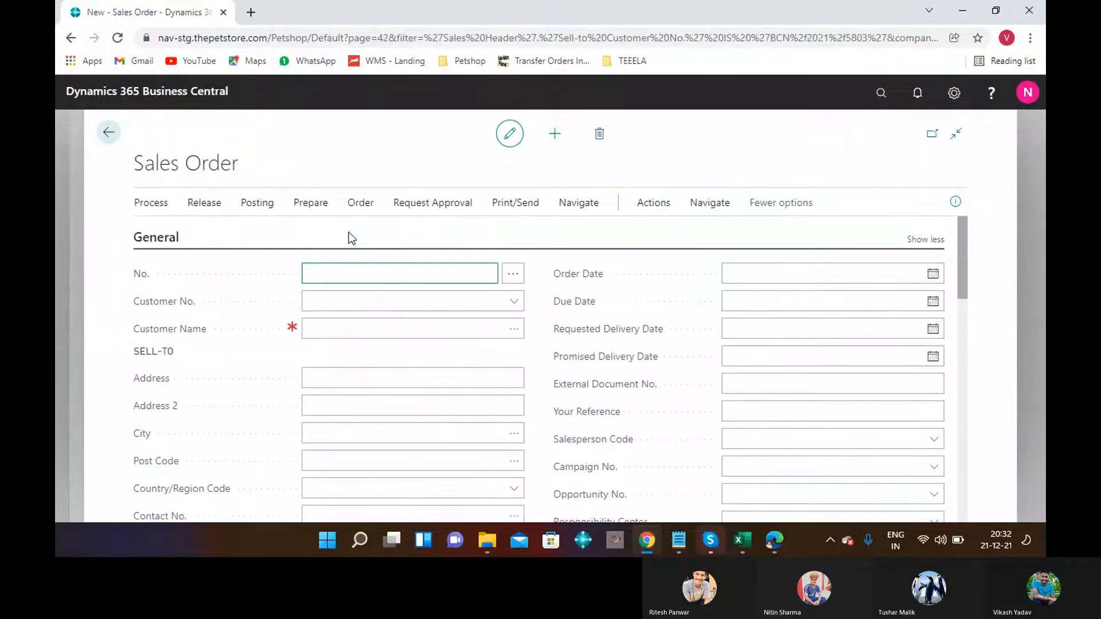
pyautogui.click(517, 276)
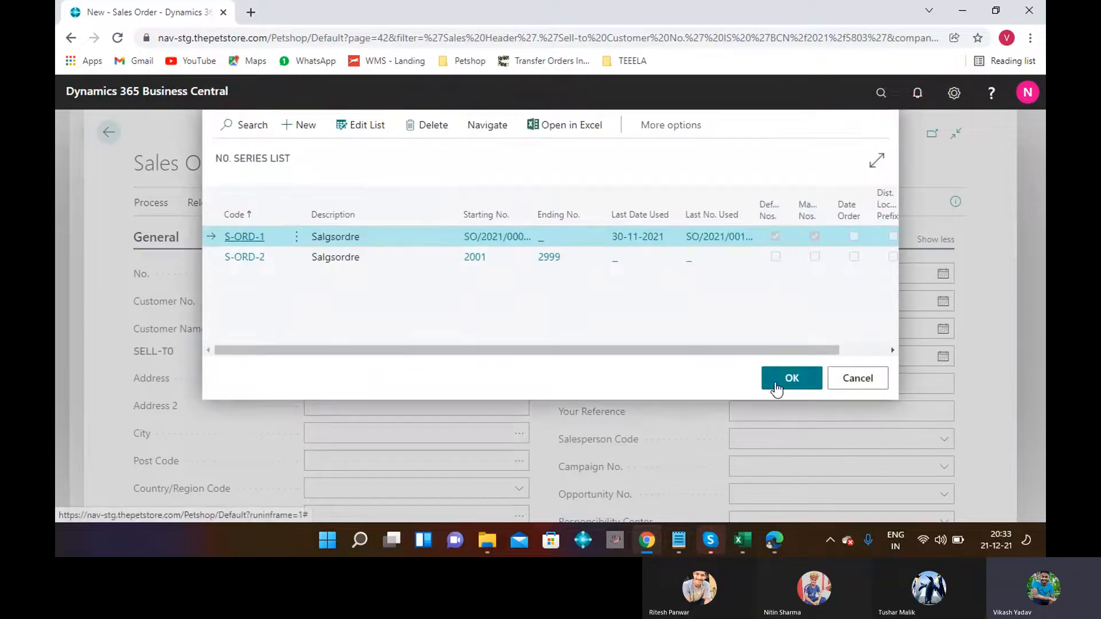
pyautogui.click(785, 390)
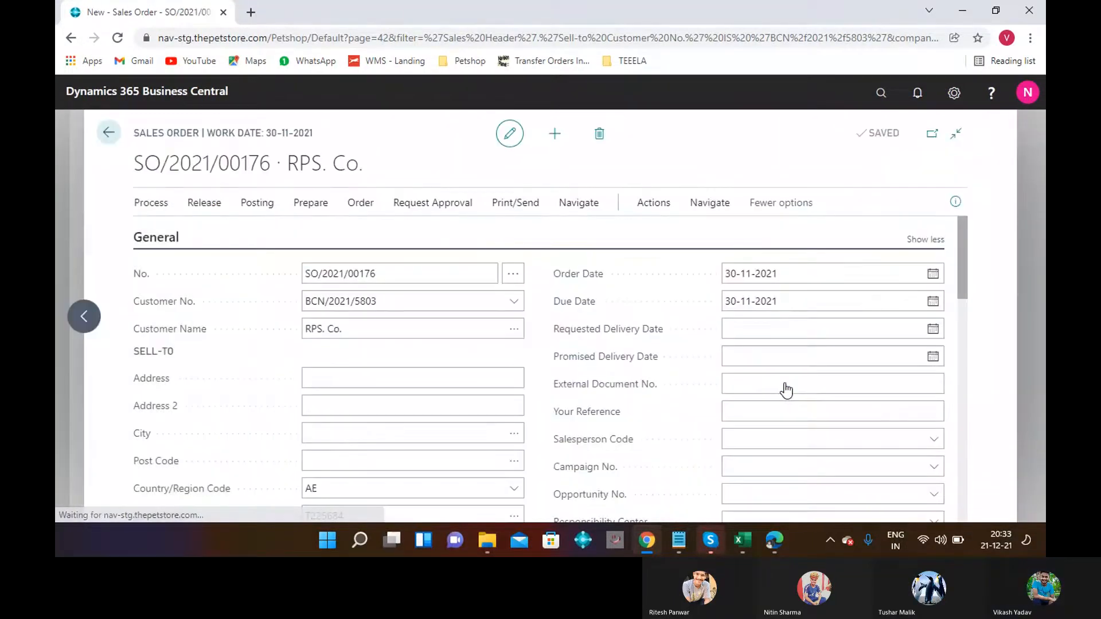
pyautogui.moveTo(966, 253)
pyautogui.mouseDown()
pyautogui.moveTo(966, 311)
pyautogui.moveTo(966, 267)
pyautogui.mouseUp()
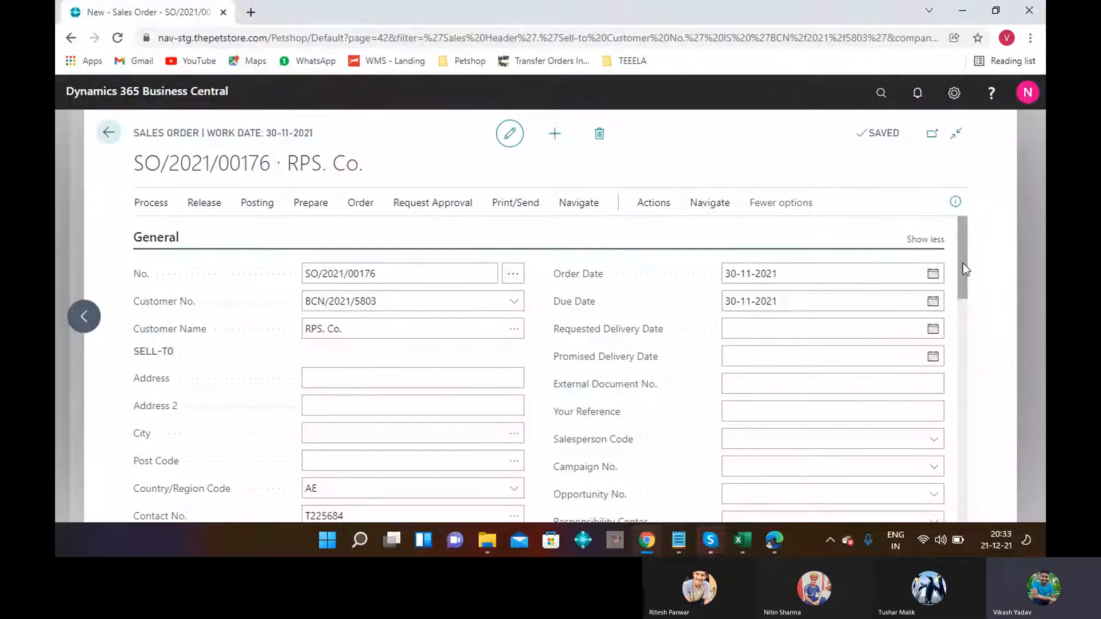
# Set the first order line to item 100012-1 at location HQW.
pyautogui.scroll(-5, 968, 339)
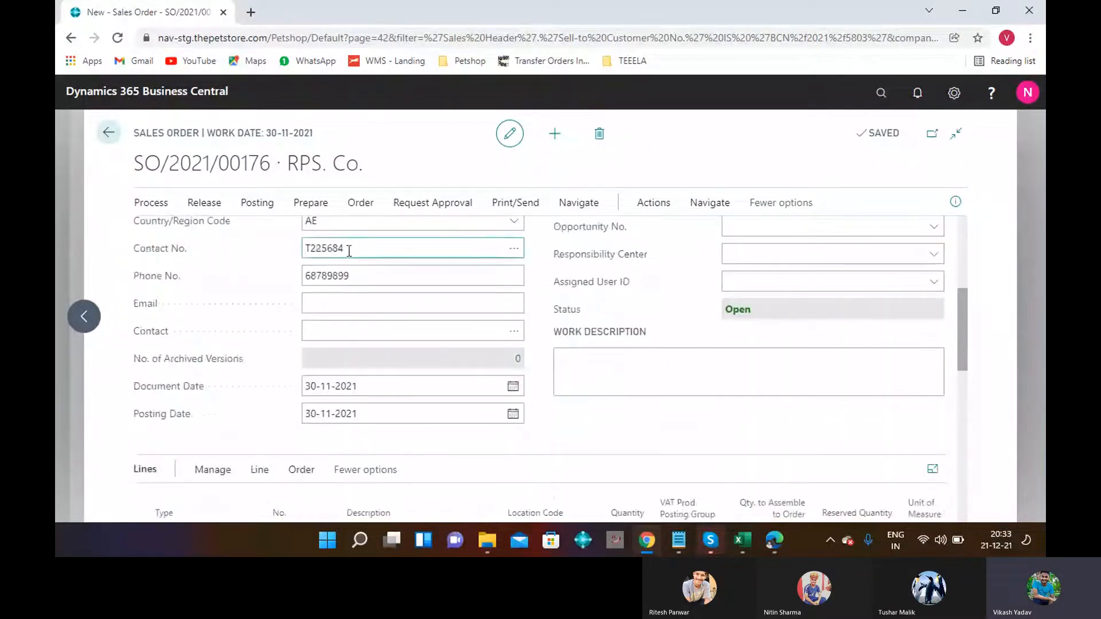
pyautogui.scroll(-5, 962, 386)
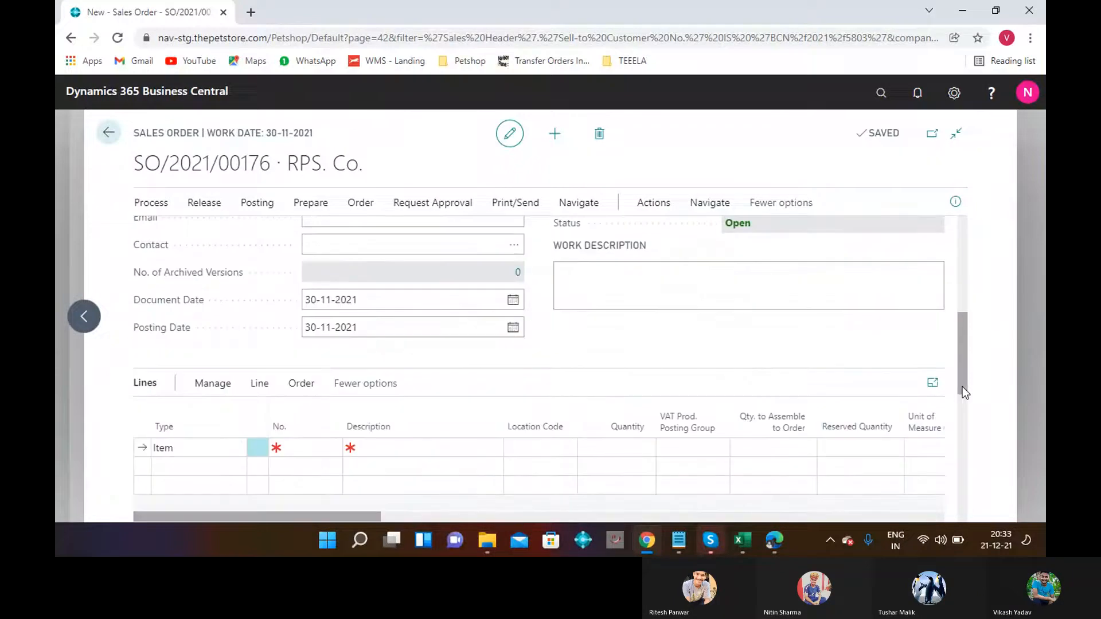
pyautogui.scroll(2, 963, 335)
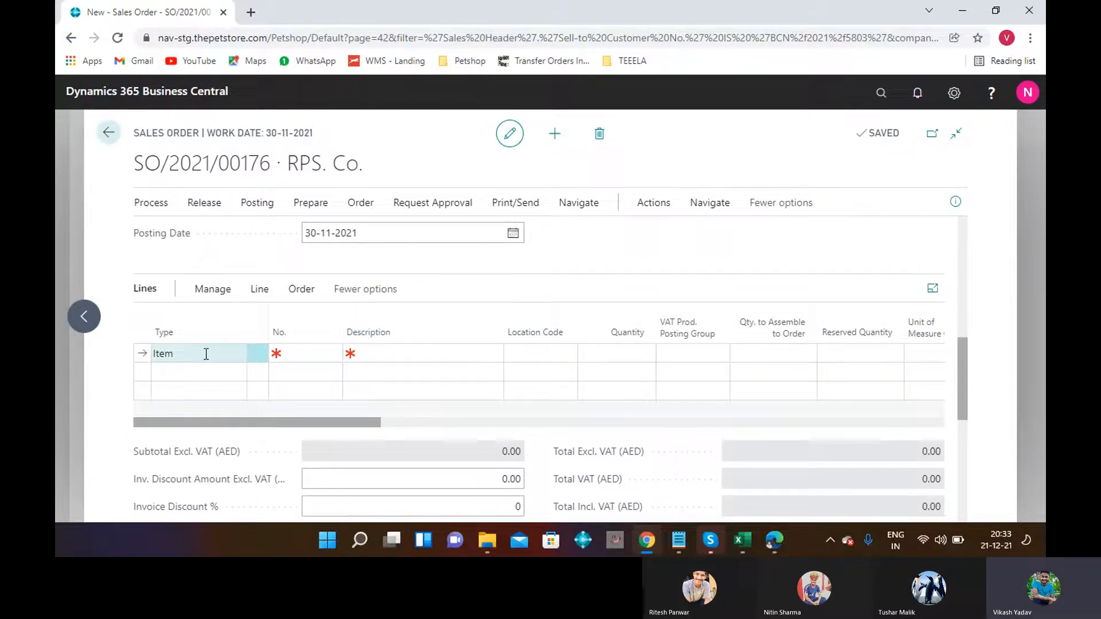
pyautogui.click(292, 355)
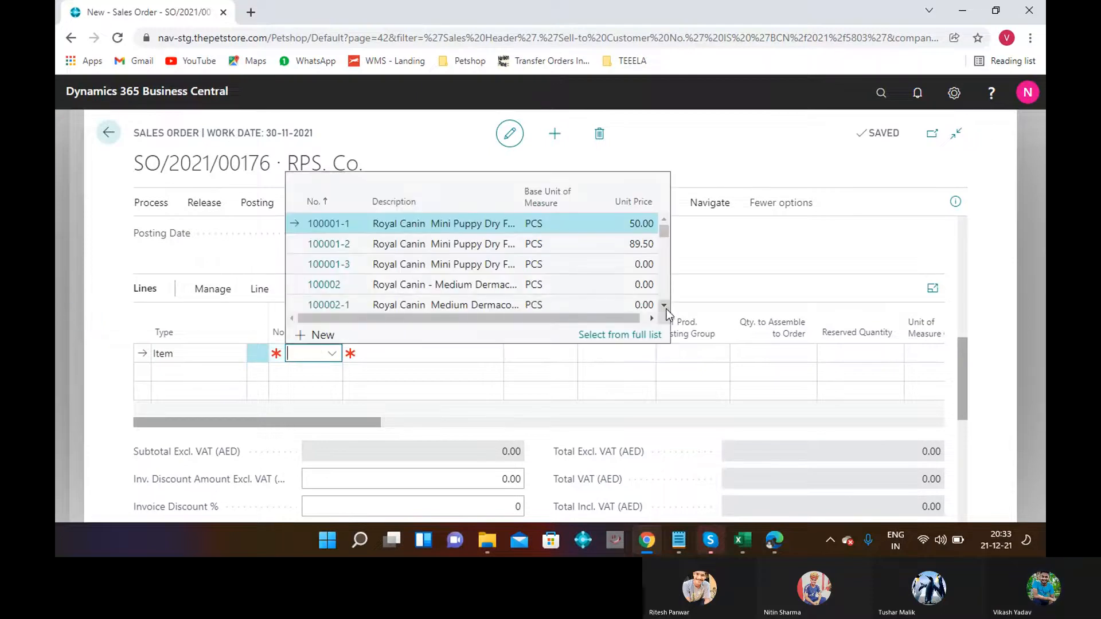
pyautogui.click(664, 307)
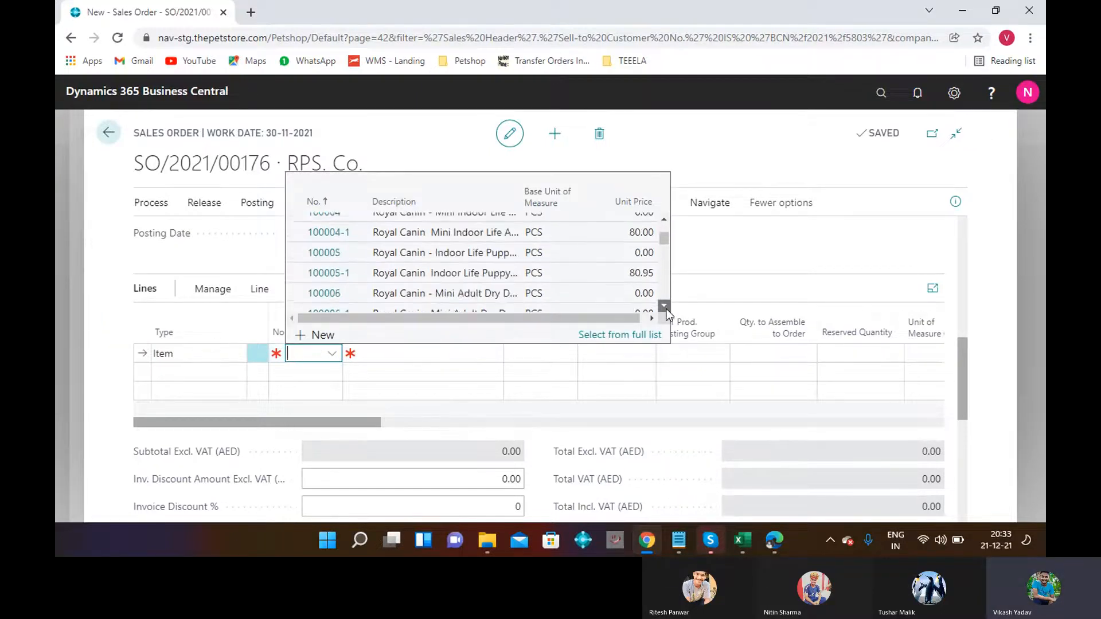
pyautogui.click(664, 307)
pyautogui.click(664, 305)
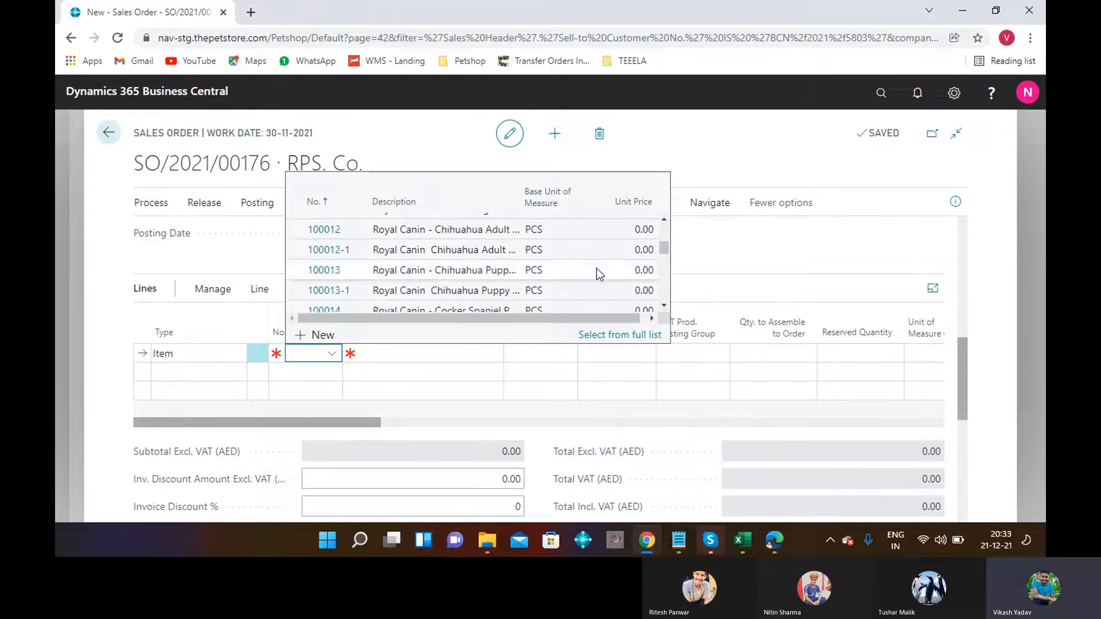
pyautogui.click(583, 253)
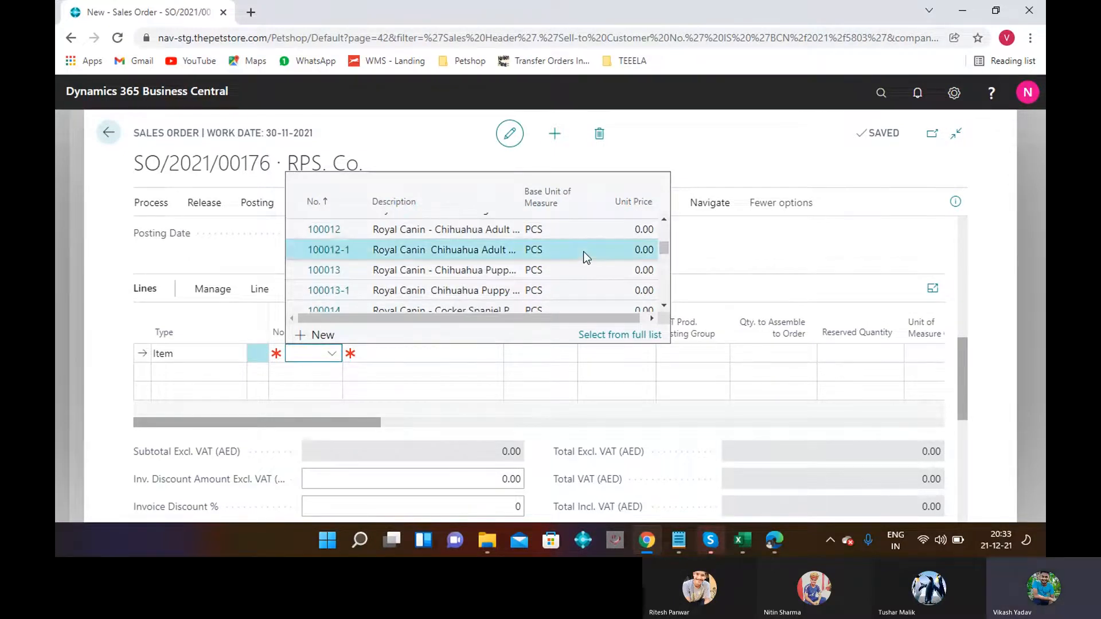
pyautogui.click(561, 355)
pyautogui.click(562, 356)
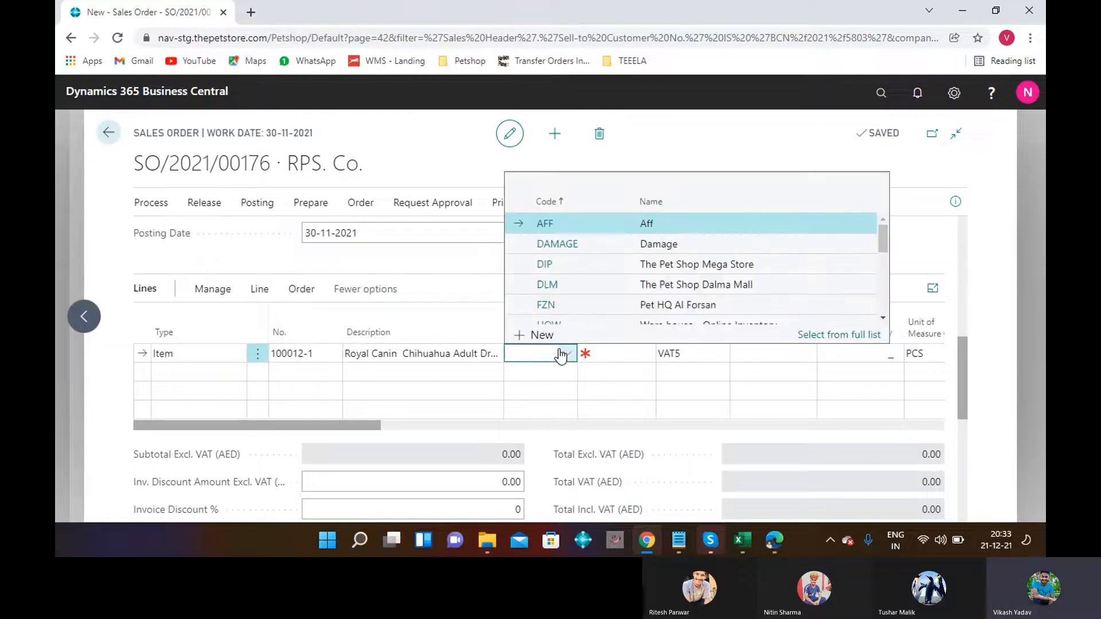
pyautogui.click(576, 321)
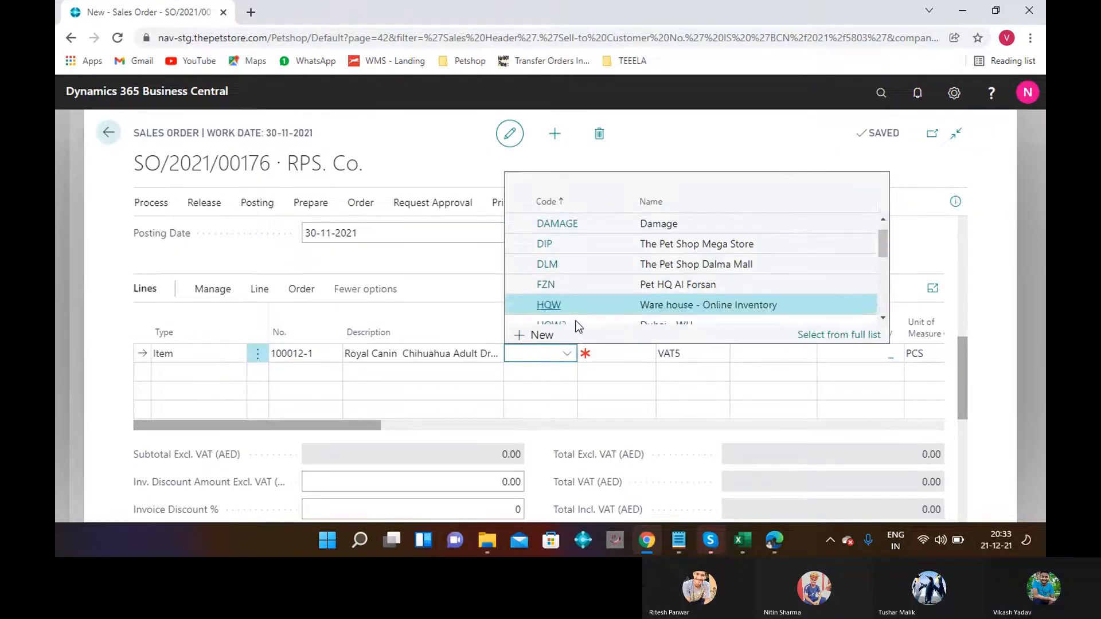
# Enter quantity 14 and unit price 45.00 on the item line, totalling 661.50 incl. VAT.
pyautogui.click(605, 358)
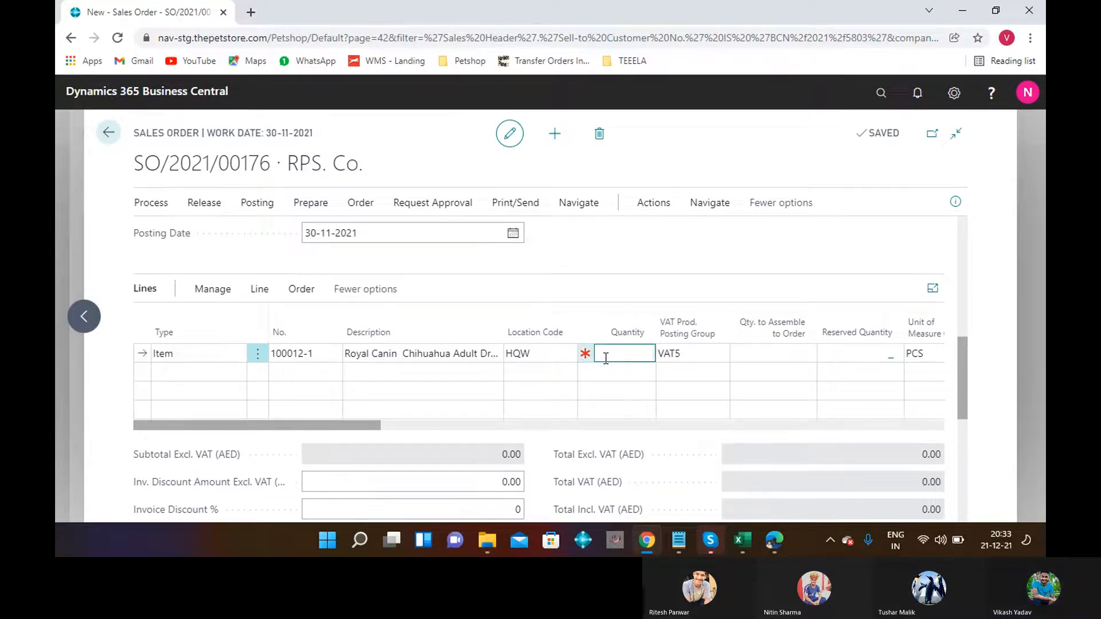
pyautogui.write('14')
pyautogui.press('Tab')
pyautogui.press('Tab')
pyautogui.press('Tab')
pyautogui.press('Tab')
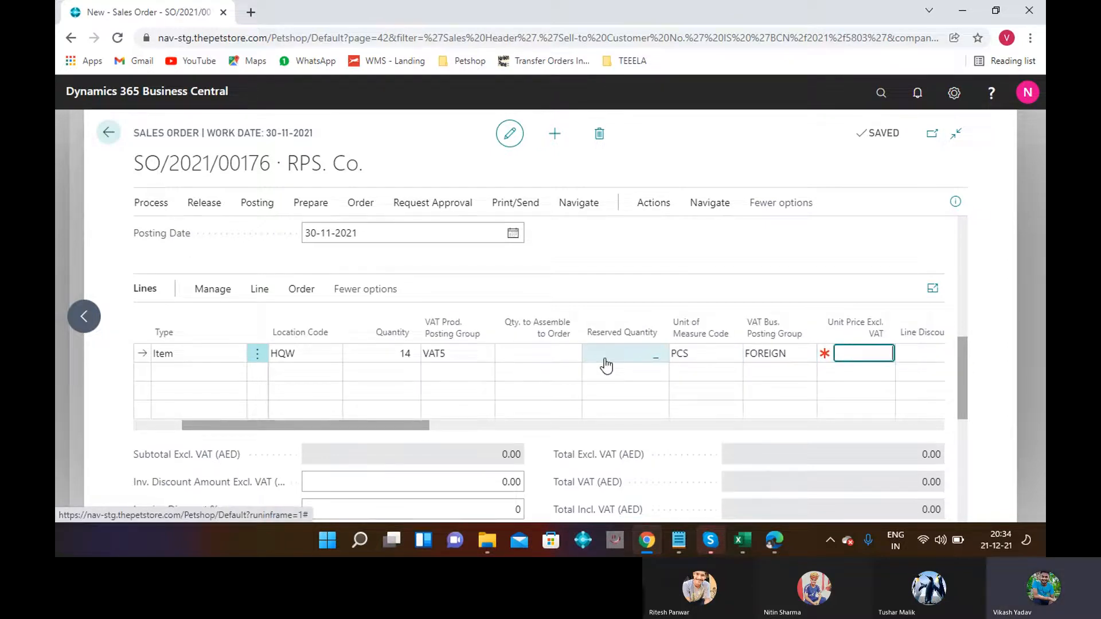
pyautogui.write('45')
pyautogui.press('Tab')
pyautogui.press('Tab')
pyautogui.press('Tab')
pyautogui.press('Tab')
pyautogui.press('Tab')
pyautogui.press('Tab')
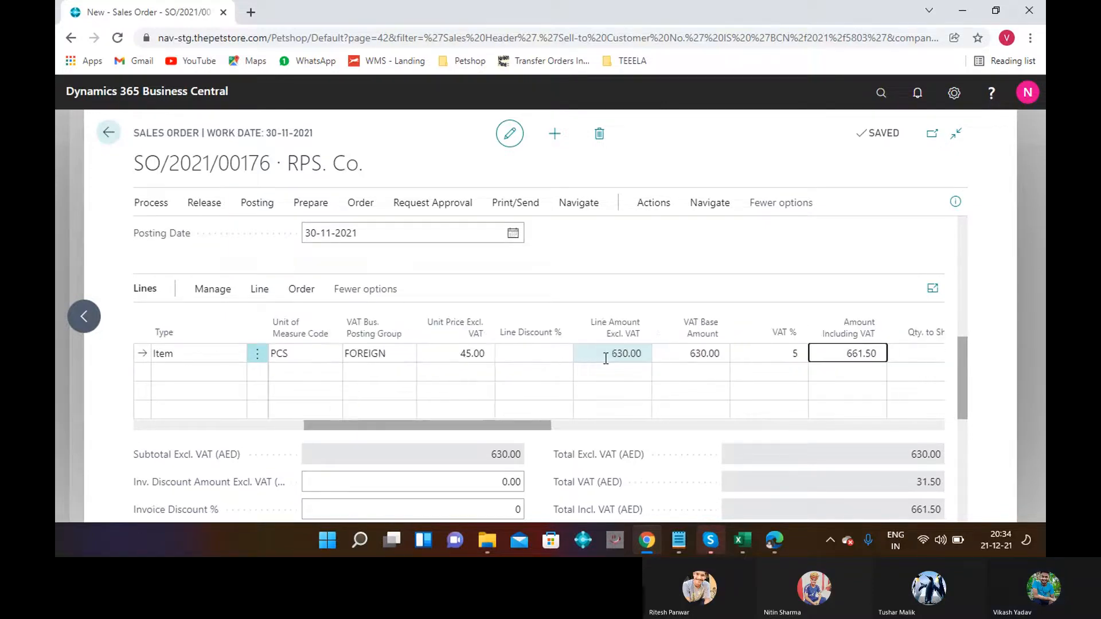
pyautogui.press('Tab')
pyautogui.press('Tab')
pyautogui.press('Tab')
pyautogui.press('Tab')
pyautogui.press('Tab')
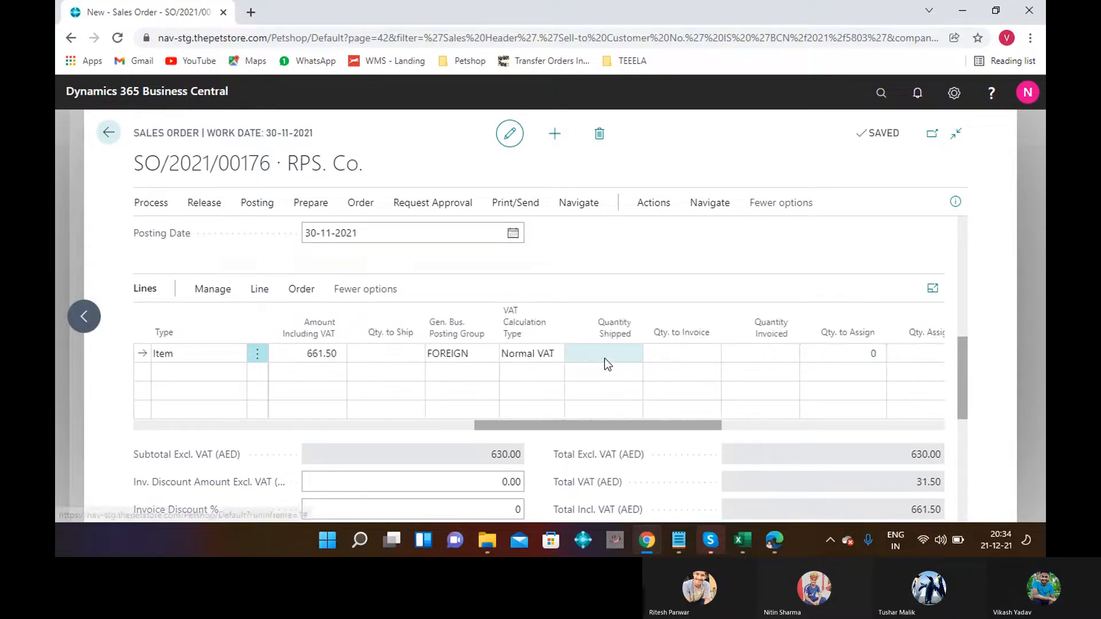
pyautogui.press('Tab')
pyautogui.press('Tab')
pyautogui.press('Tab')
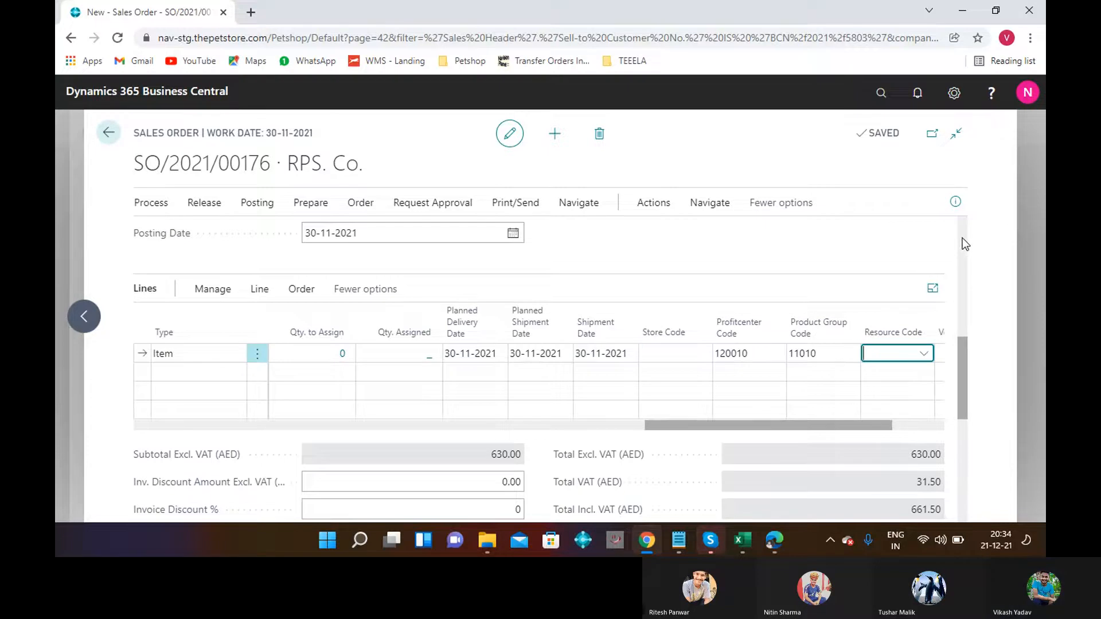
pyautogui.scroll(4, 962, 239)
pyautogui.scroll(4, 963, 244)
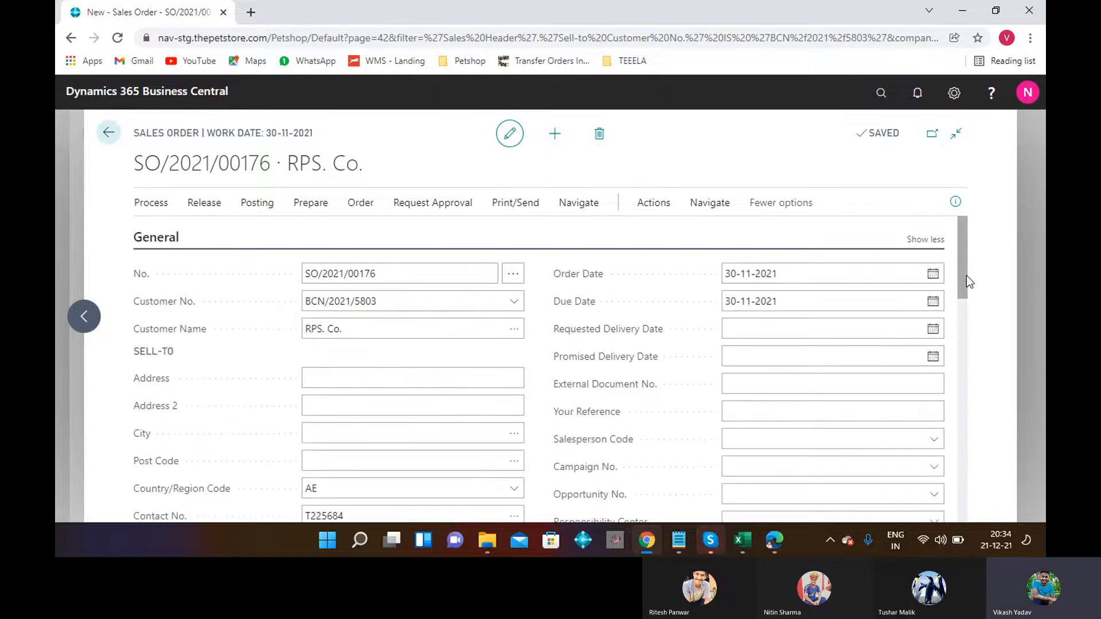
# Release SO/2021/00176 and create warehouse shipment WS/2021/10612 from it, acknowledging the confirmation.
pyautogui.click(201, 211)
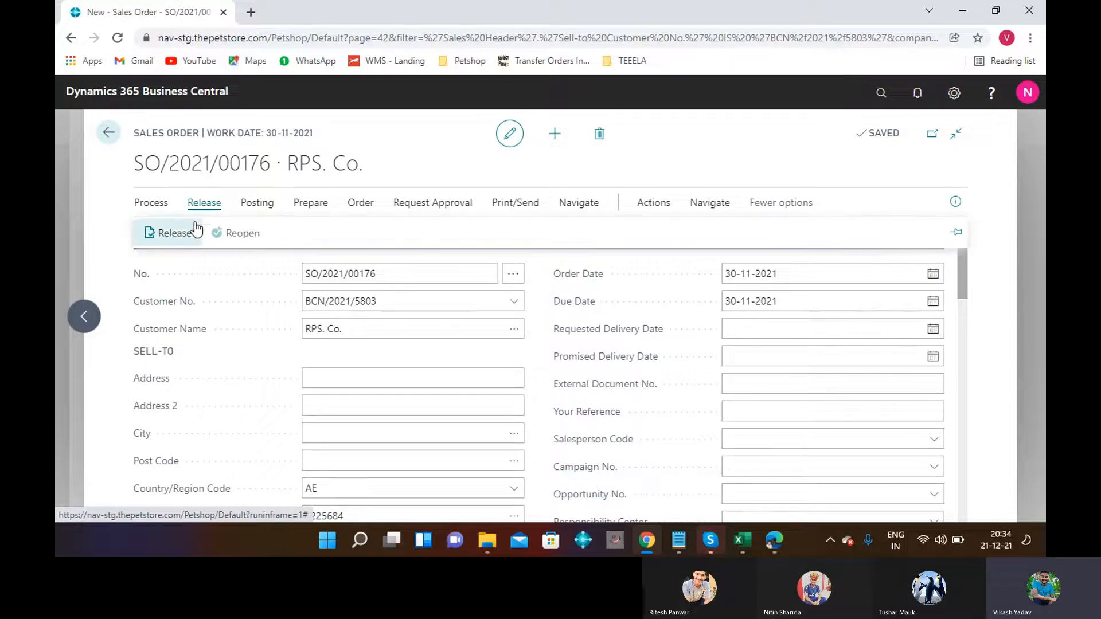
pyautogui.click(174, 233)
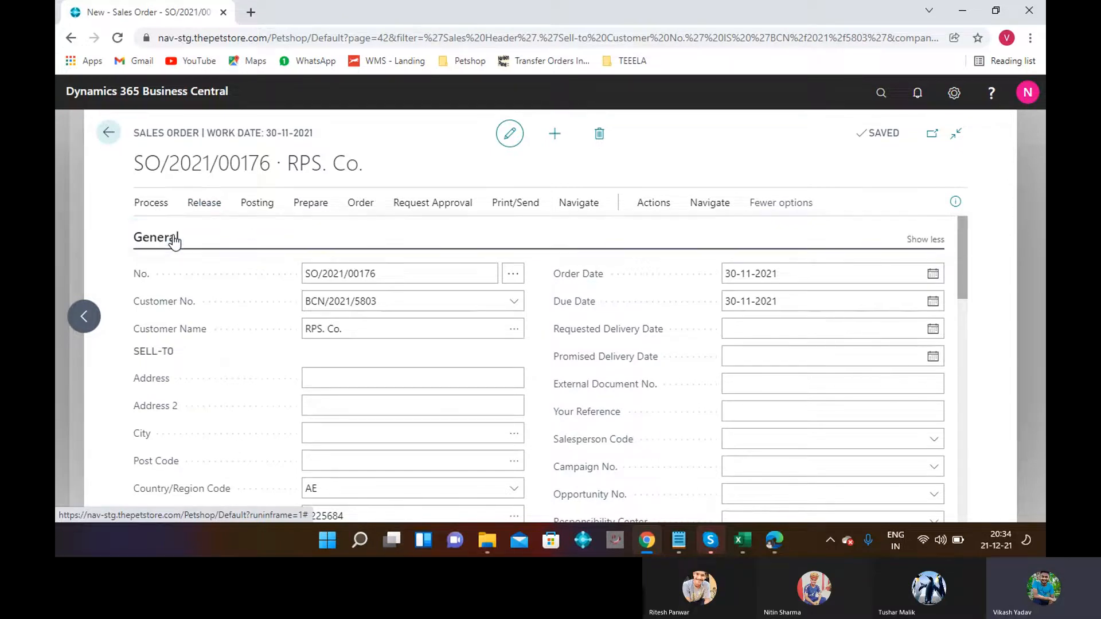
pyautogui.click(642, 210)
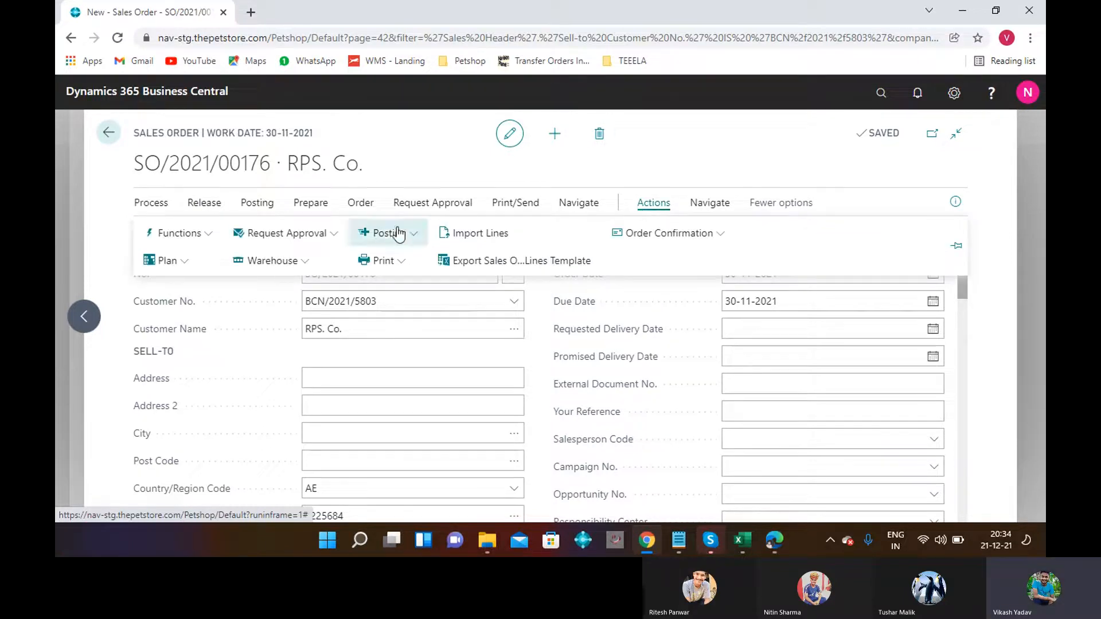
pyautogui.click(310, 266)
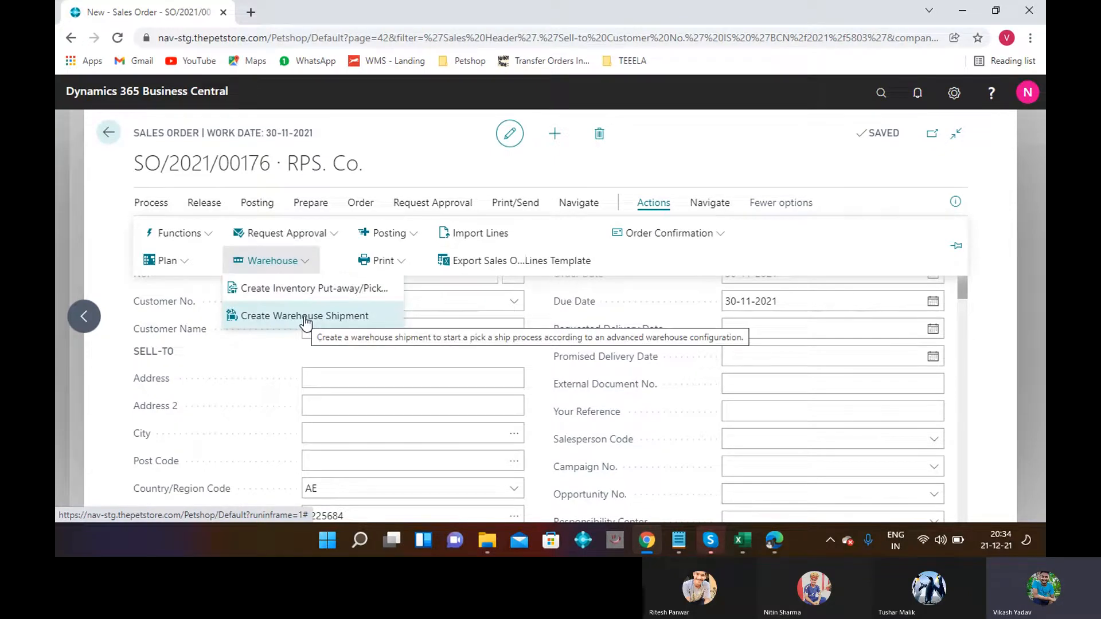
pyautogui.click(305, 316)
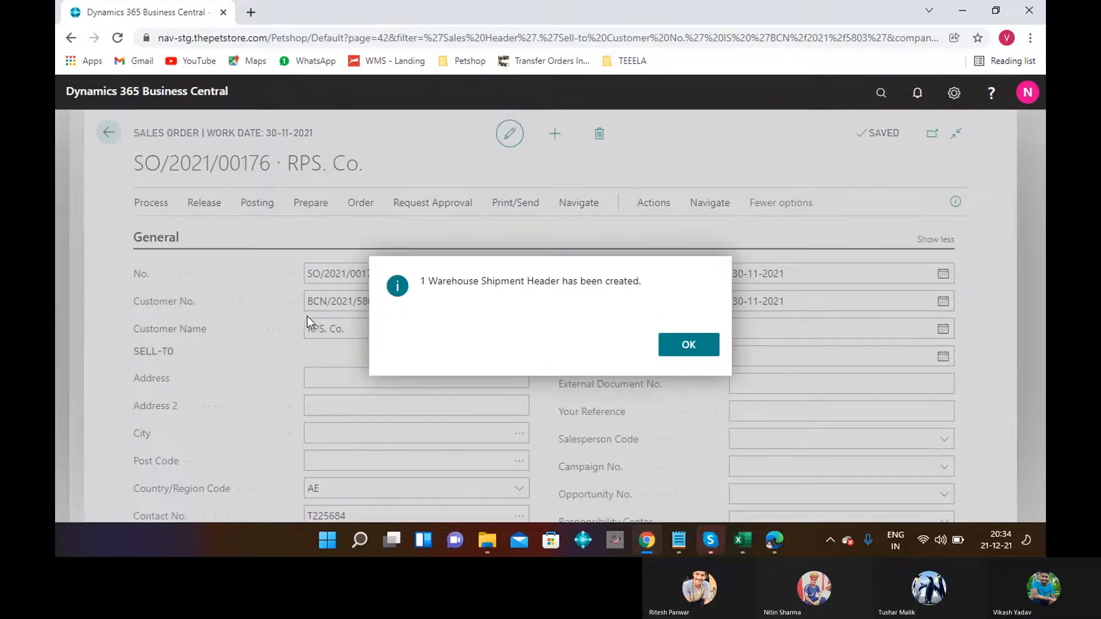
pyautogui.click(689, 347)
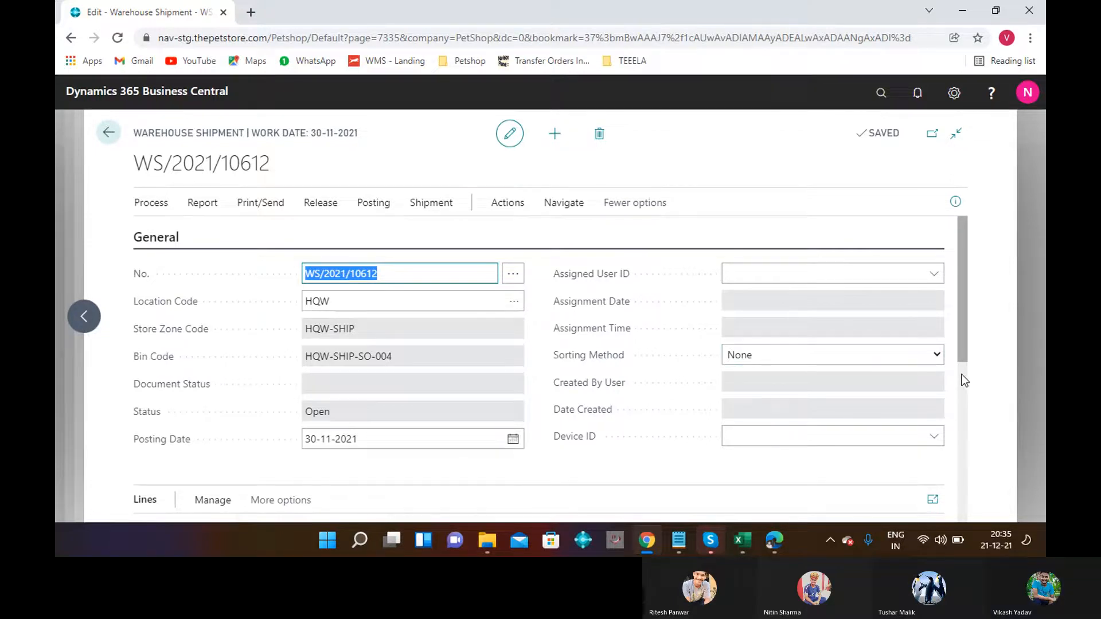
# Set the shipment's Device ID to P1003 and review the 100012-1 line with 14 outstanding.
pyautogui.click(932, 439)
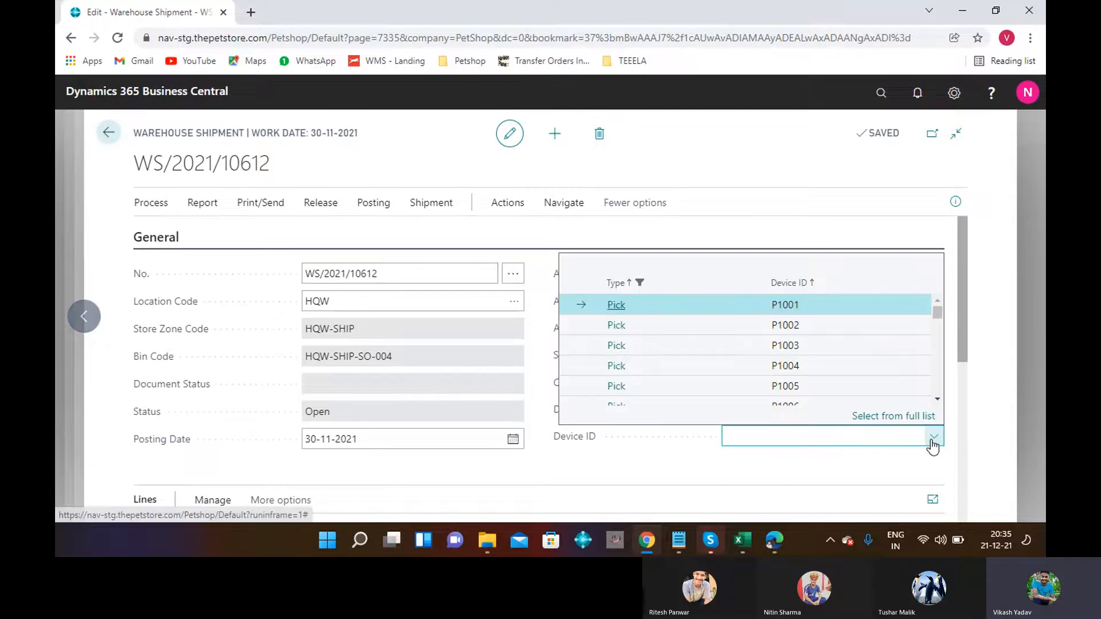
pyautogui.click(802, 345)
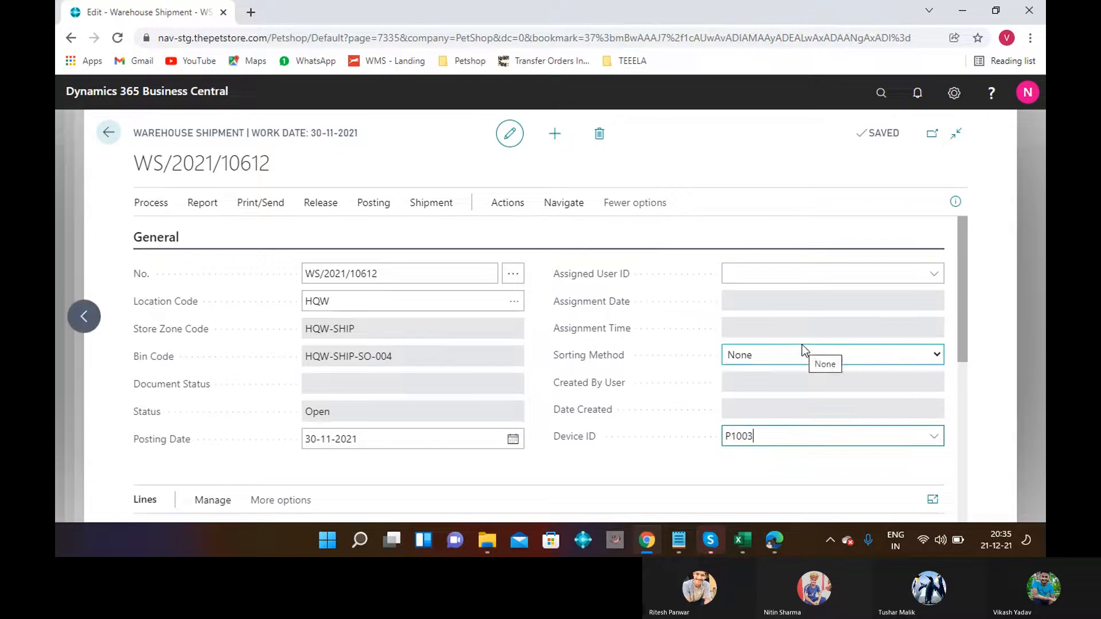
pyautogui.scroll(-5, 964, 380)
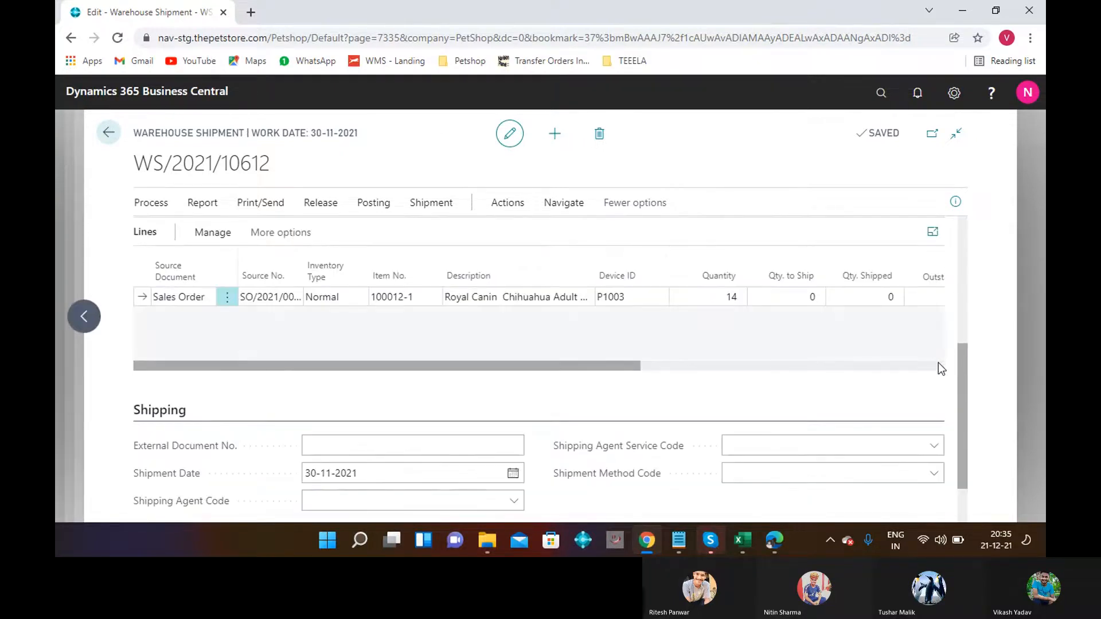
pyautogui.click(939, 365)
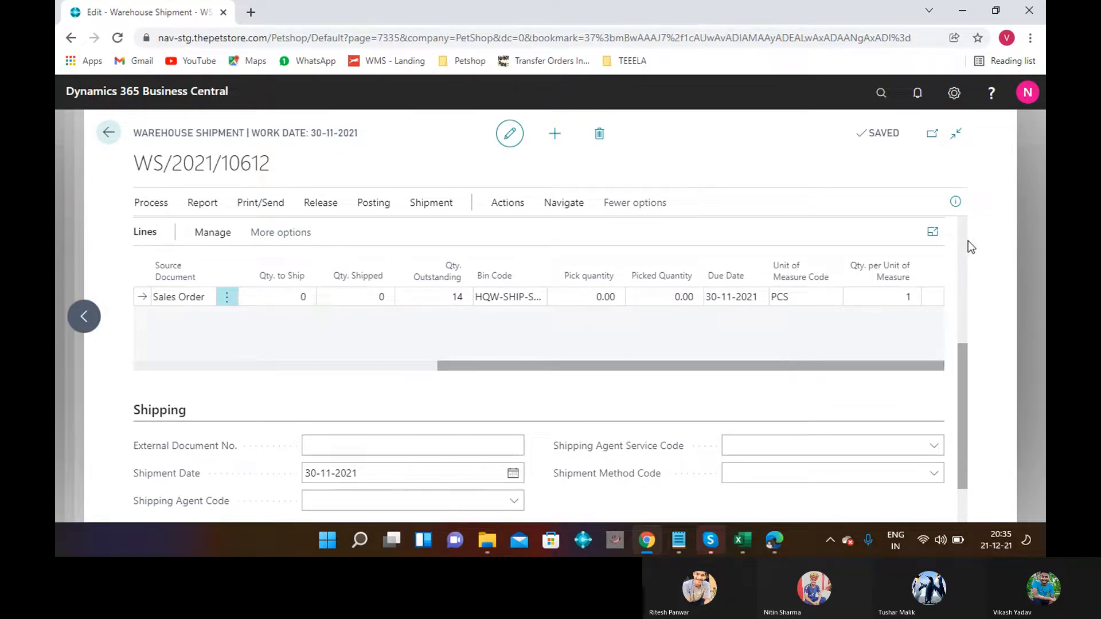
pyautogui.scroll(5, 969, 244)
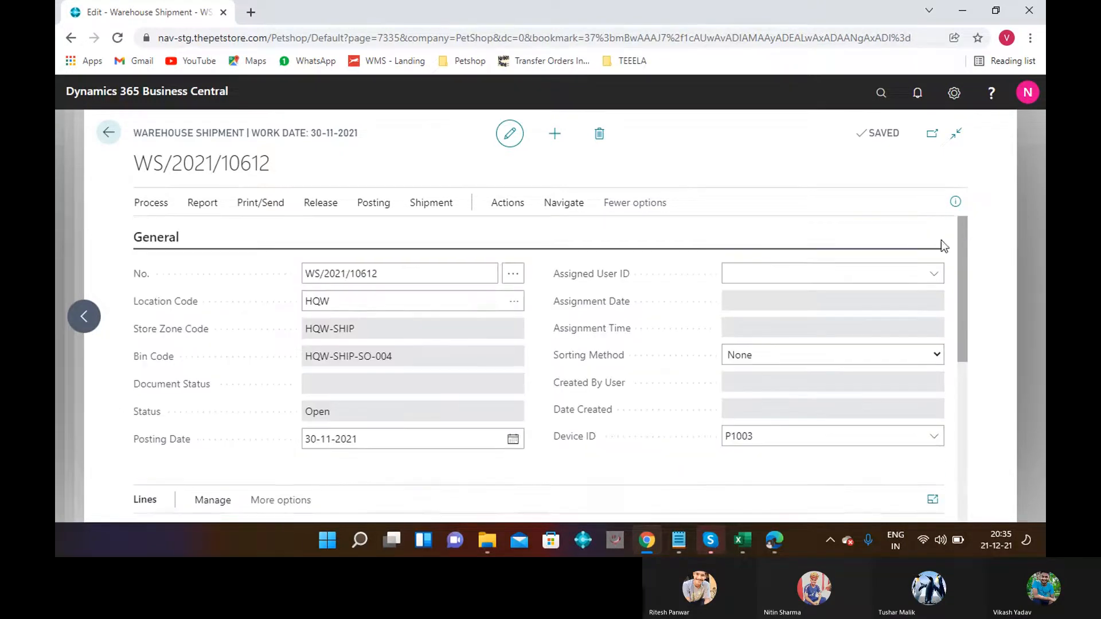
pyautogui.click(132, 203)
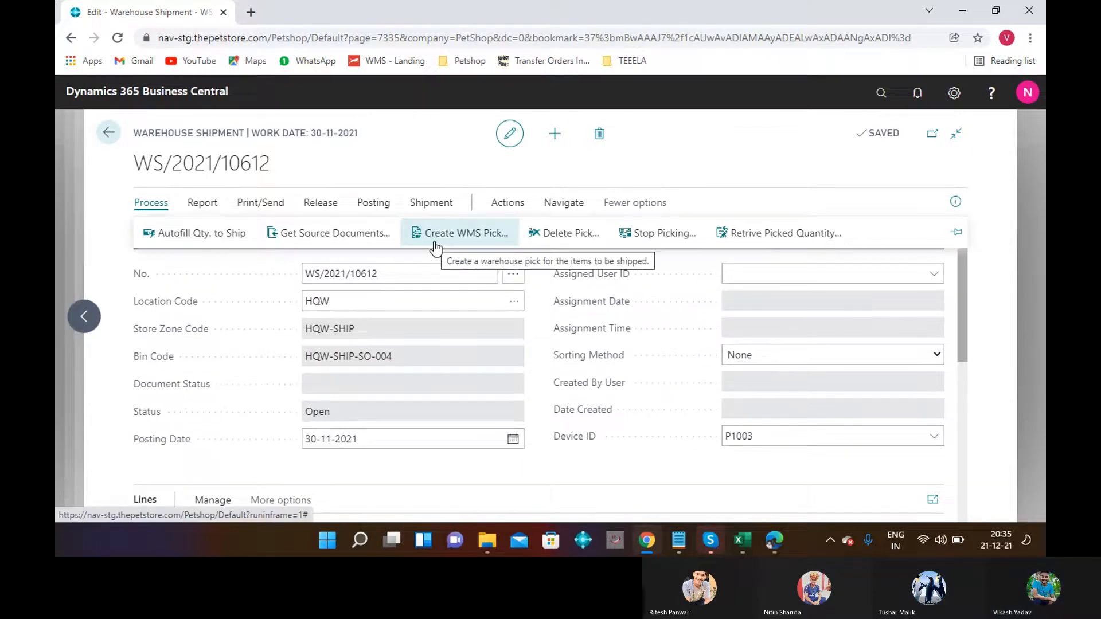
# Release warehouse shipment WS/2021/10612 after the pick attempt reports it is not released.
pyautogui.click(436, 247)
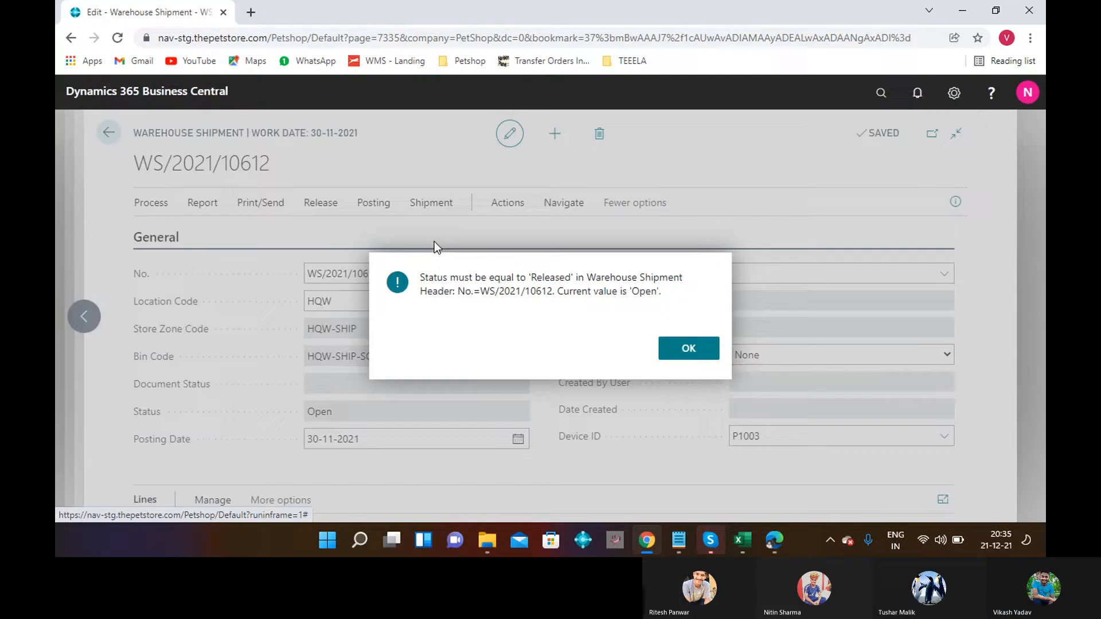
pyautogui.click(691, 347)
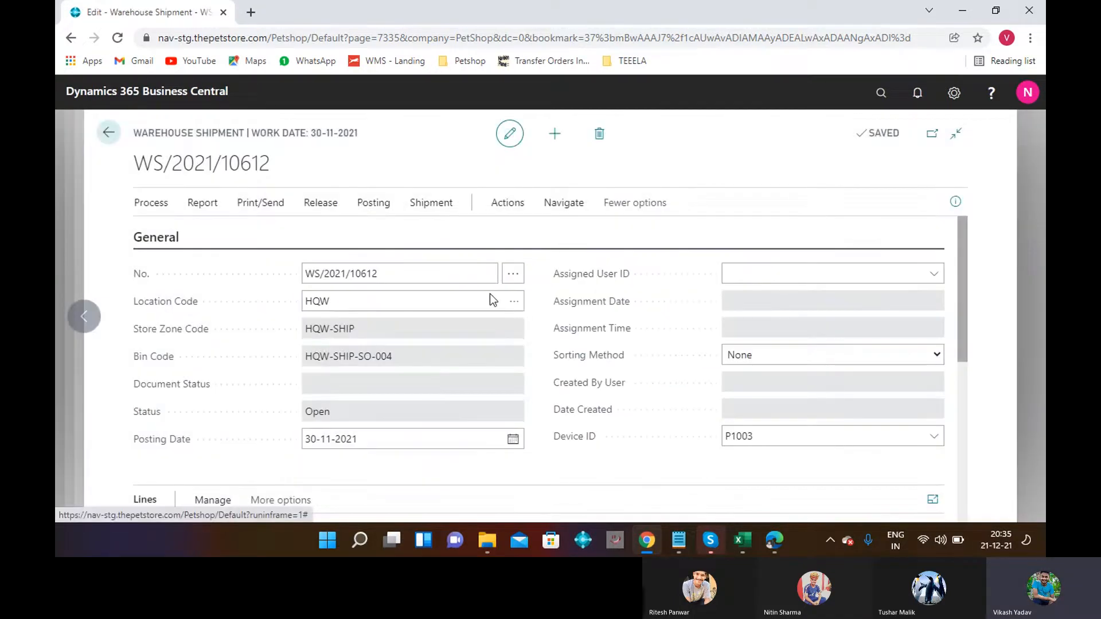
pyautogui.click(330, 209)
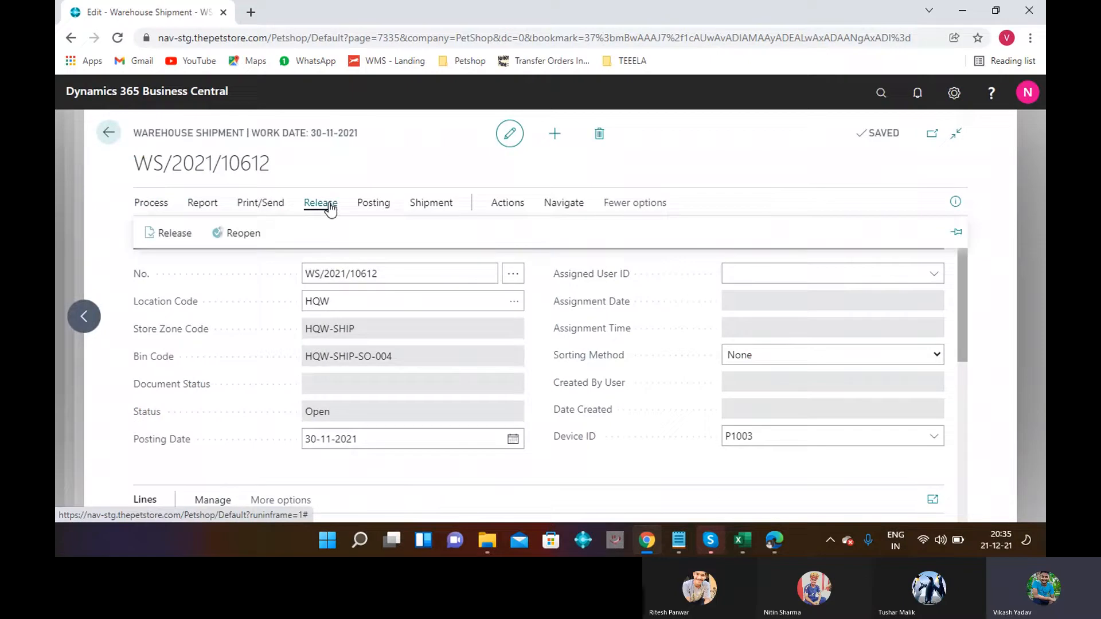
pyautogui.click(179, 238)
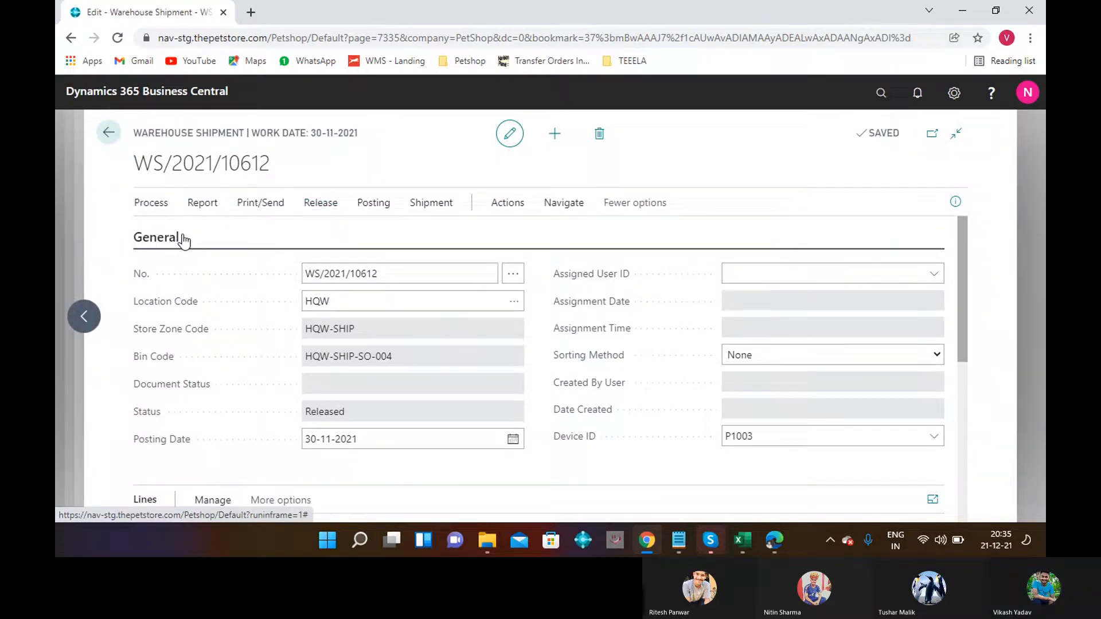
# Create the WMS pick for the shipment and acknowledge the confirmation.
pyautogui.click(142, 207)
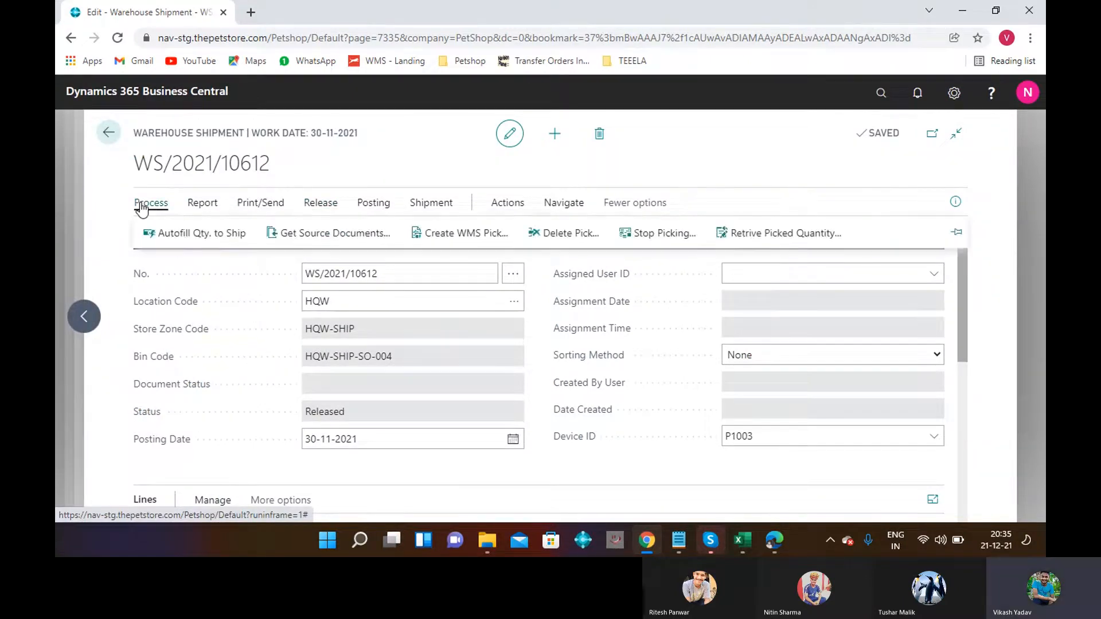
pyautogui.click(456, 236)
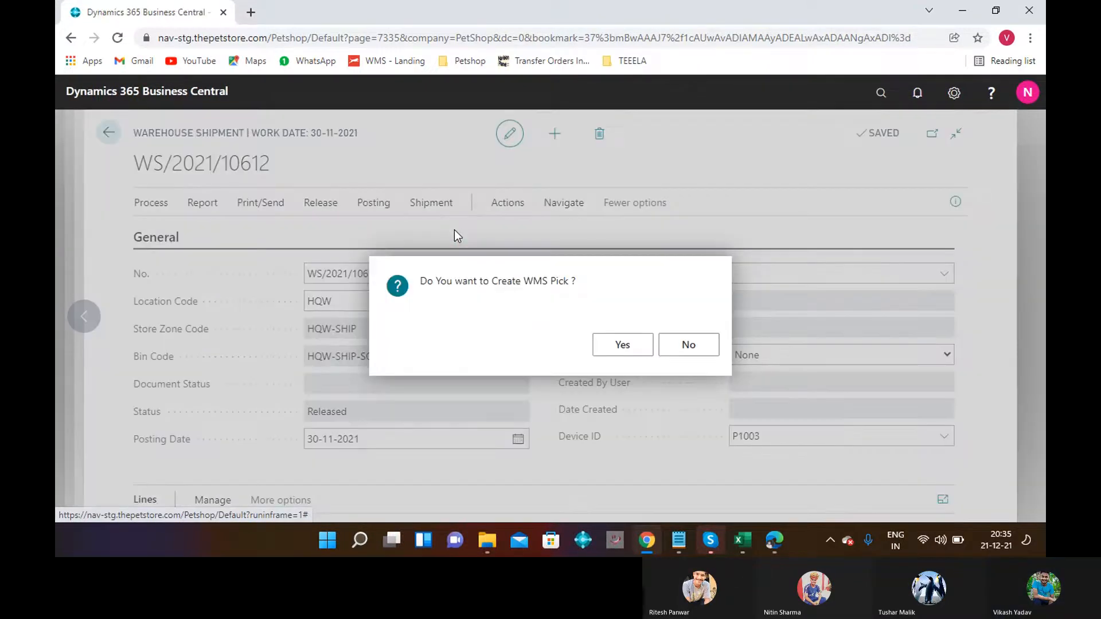
pyautogui.click(630, 349)
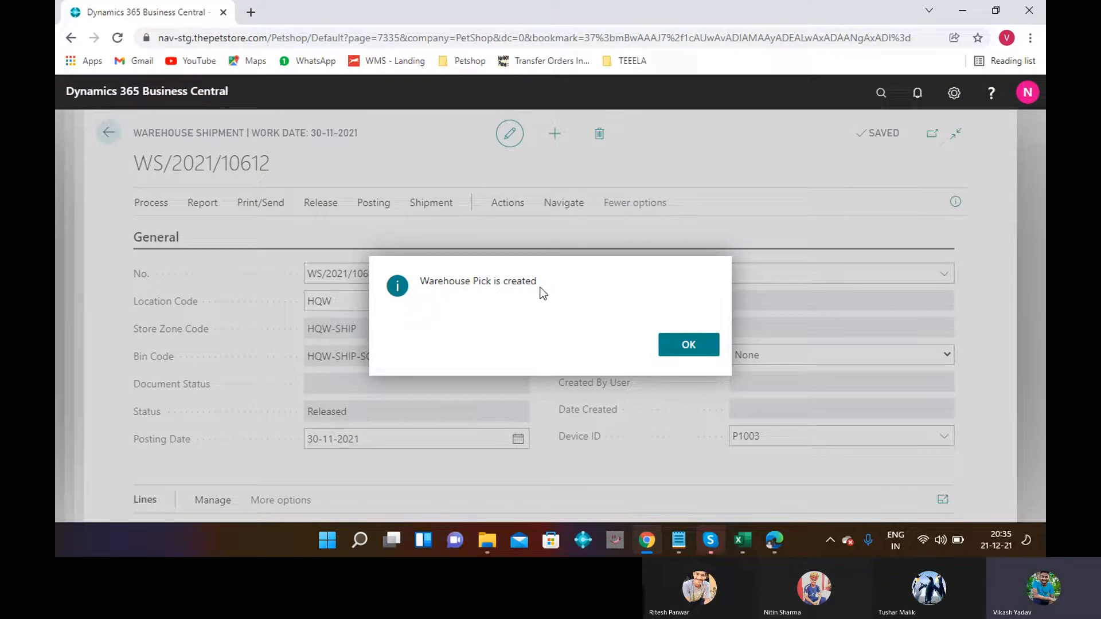
pyautogui.click(690, 346)
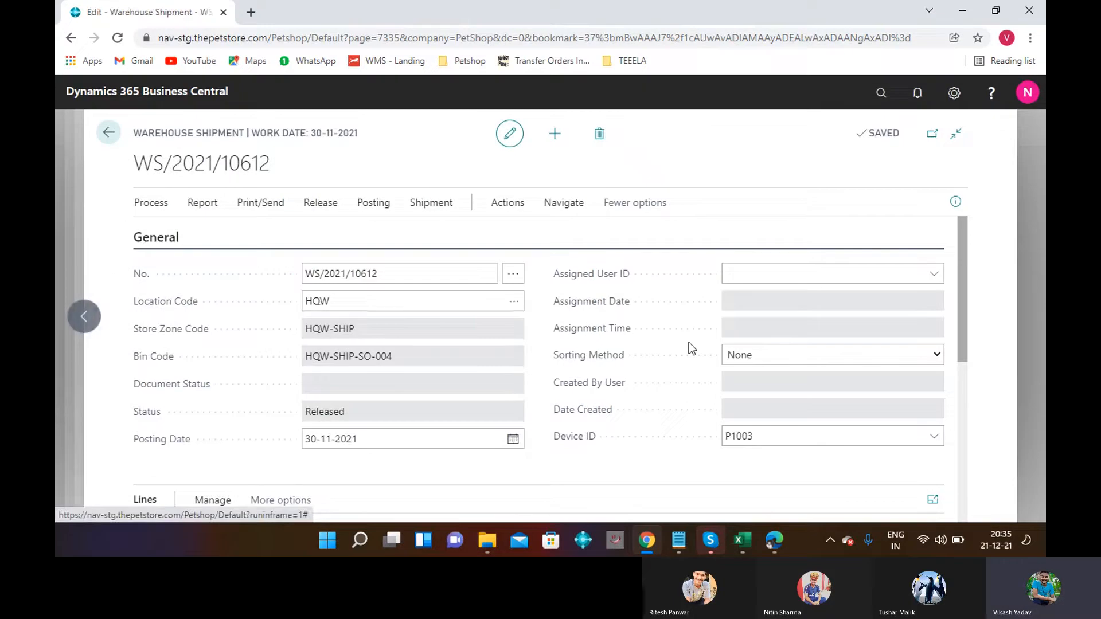
# Open the WMS Pick Lines report and scroll through the pick details for SO/2021/00176.
pyautogui.click(195, 207)
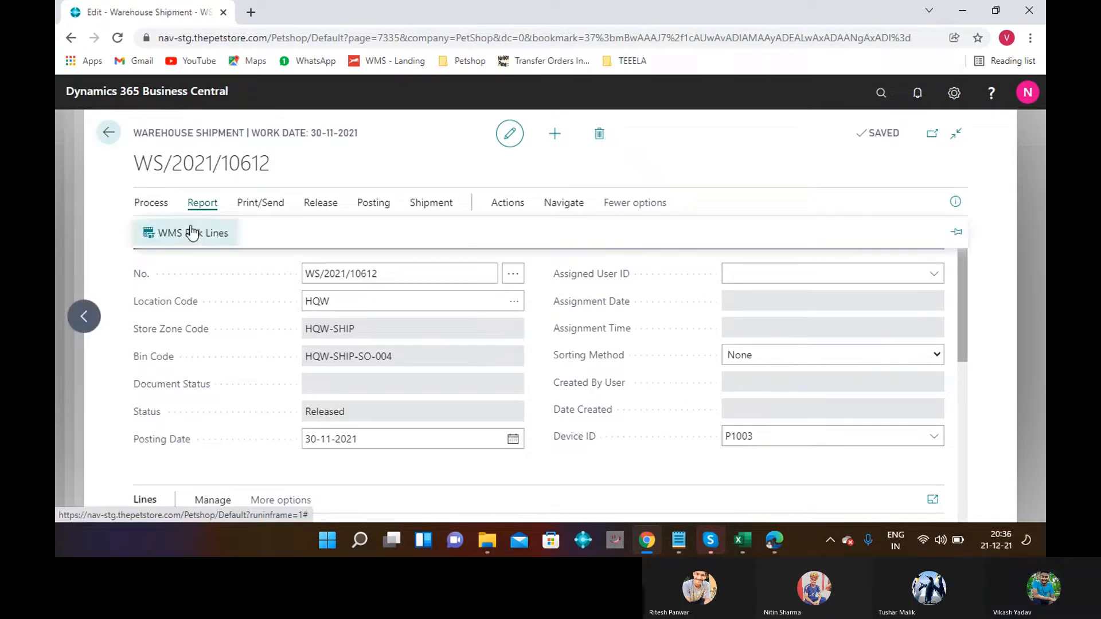
pyautogui.click(191, 230)
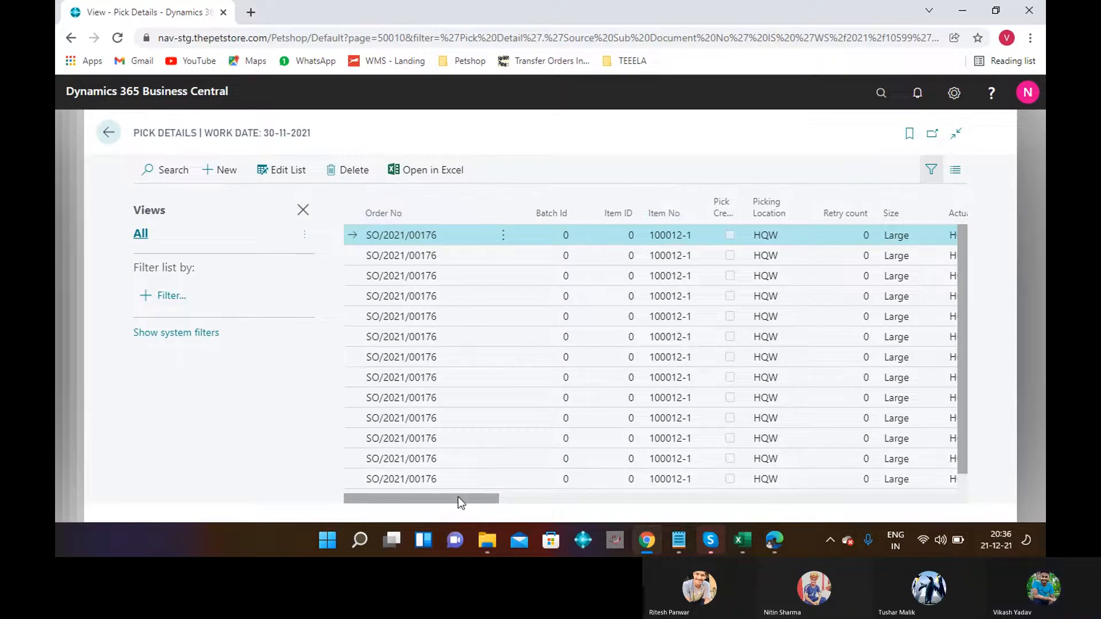
pyautogui.moveTo(461, 500); pyautogui.dragTo(506, 484)
pyautogui.moveTo(607, 480); pyautogui.dragTo(1001, 477)
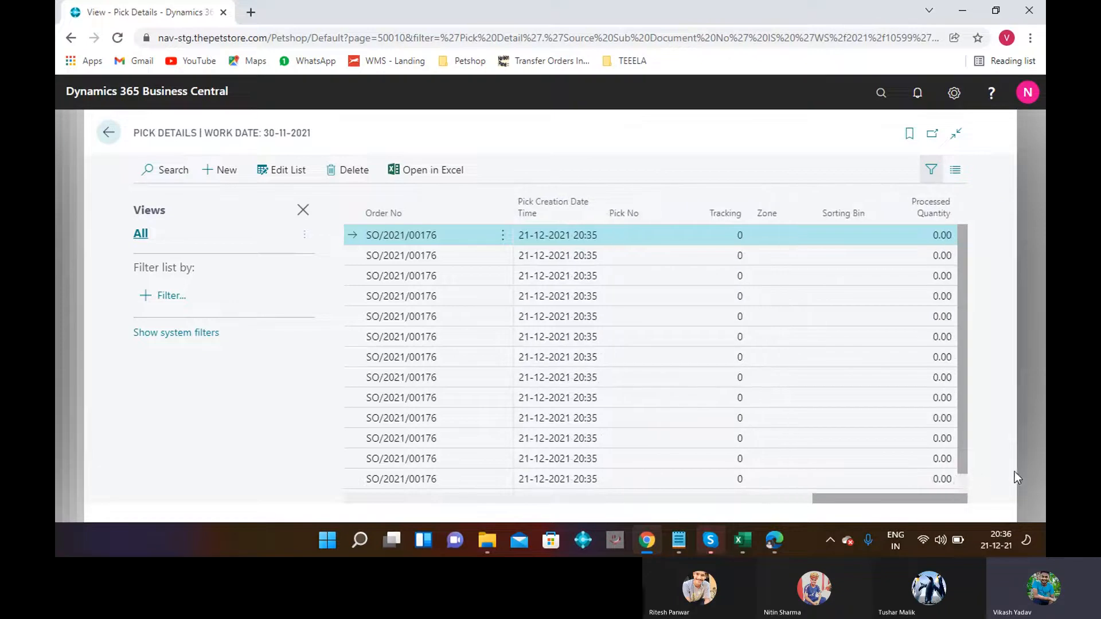
pyautogui.moveTo(866, 503); pyautogui.dragTo(806, 512)
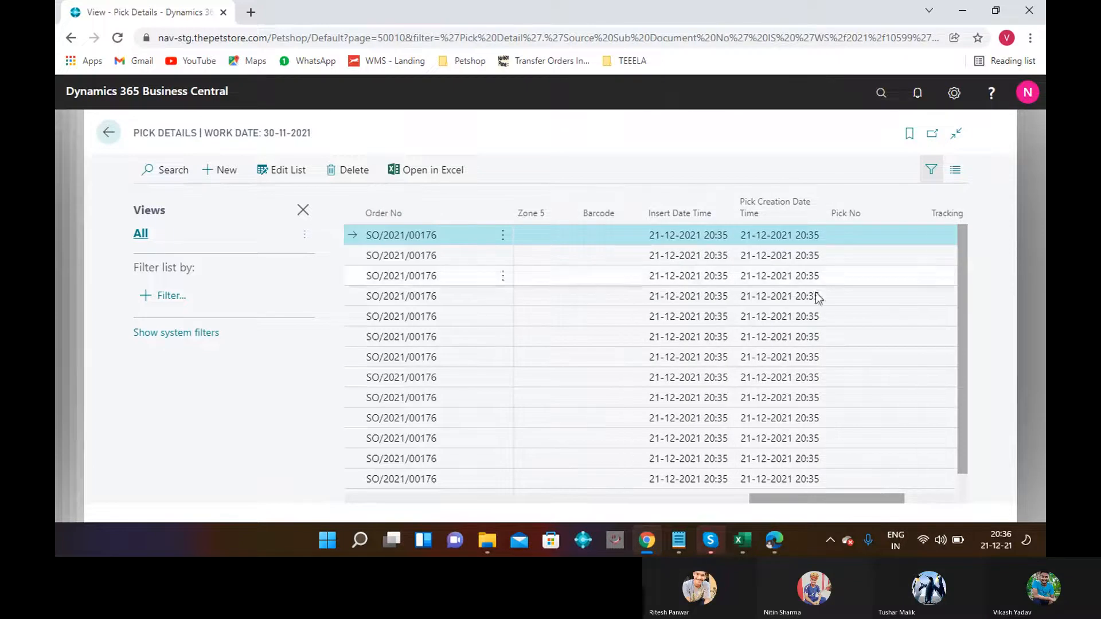
# Return to WS/2021/10612 and open its WMS Pick Lines report again.
pyautogui.click(107, 135)
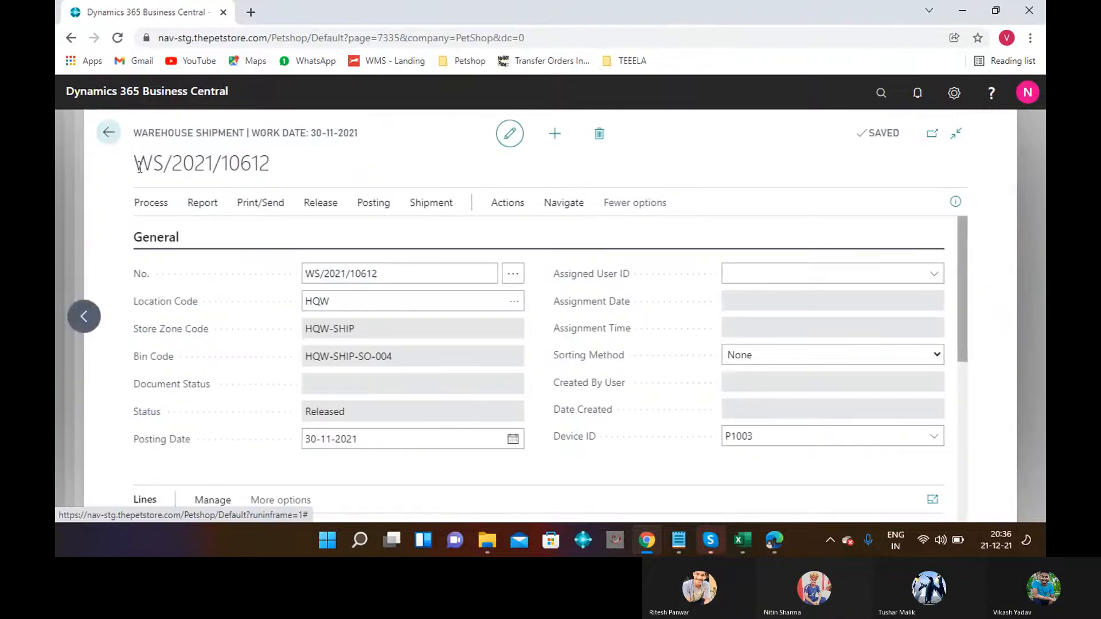
pyautogui.click(195, 207)
pyautogui.click(191, 240)
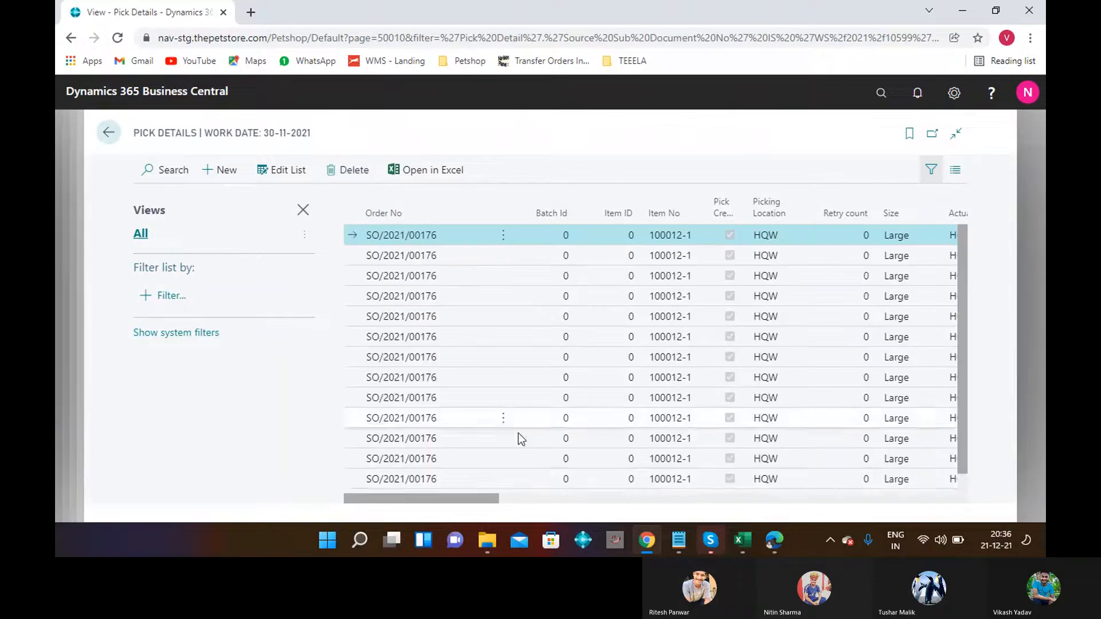
# Scroll across the pick line columns showing pick PKB/00141, item 100012-1, location HQW, zone HQW-01.
pyautogui.click(664, 481)
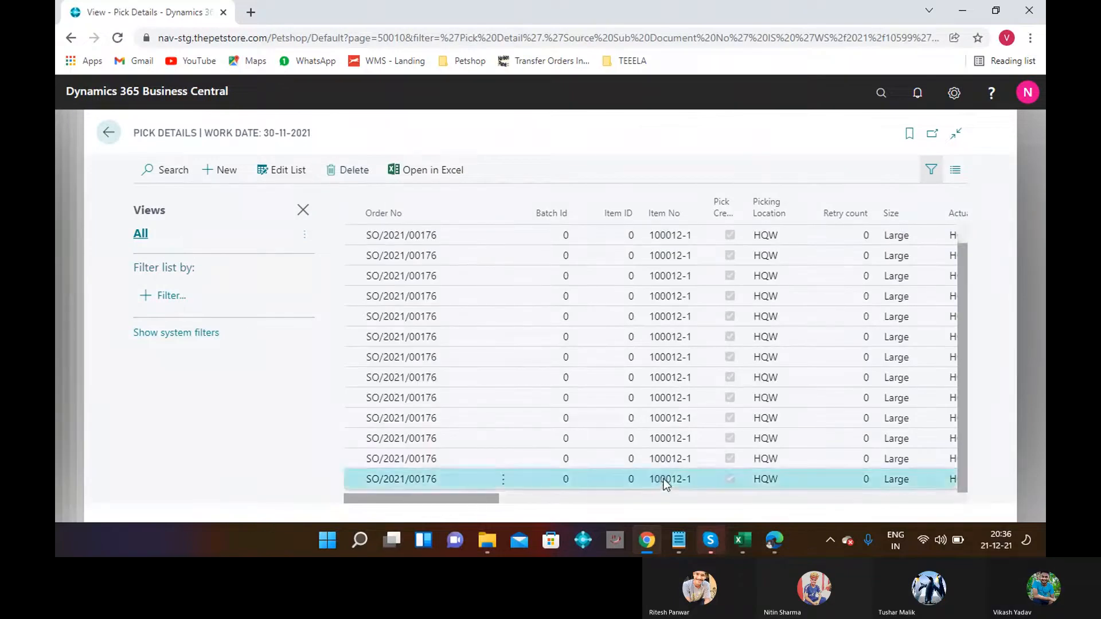
pyautogui.click(519, 496)
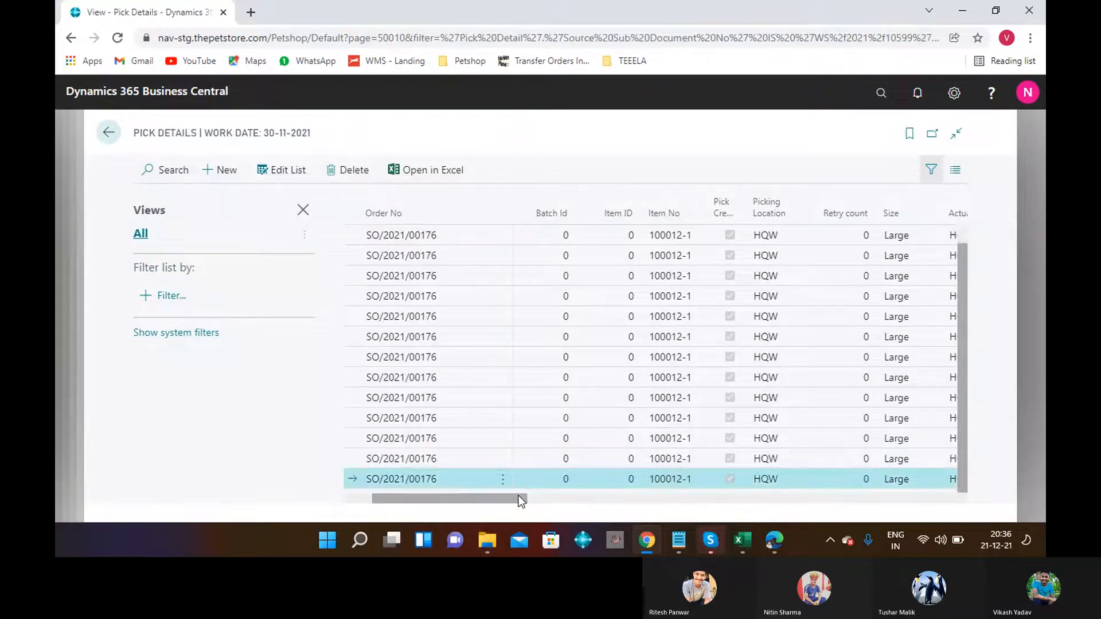
pyautogui.click(518, 496)
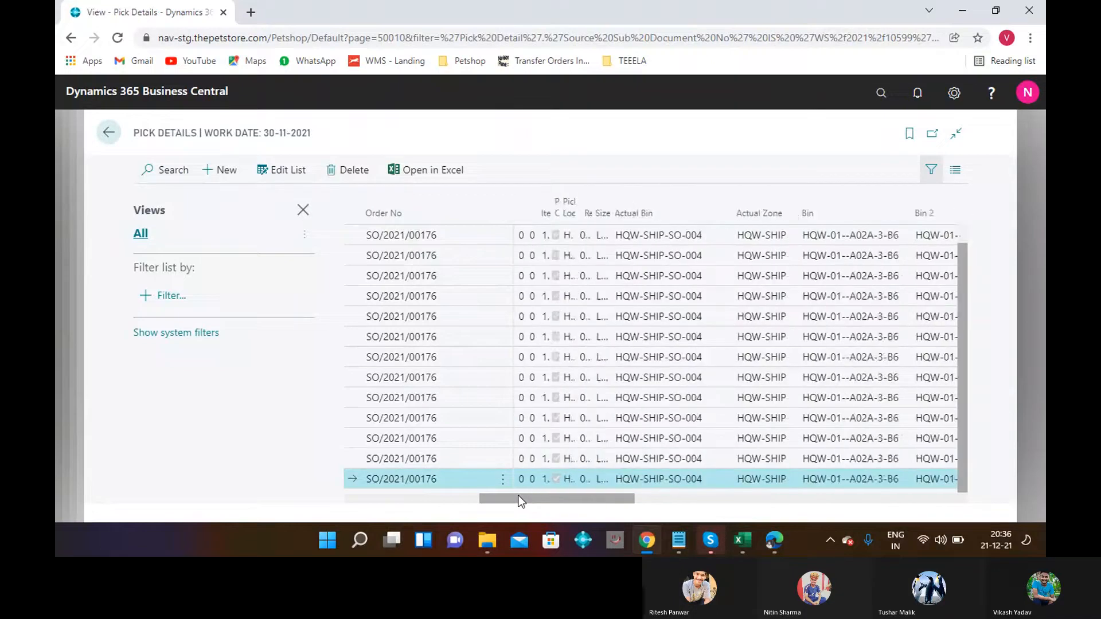
pyautogui.click(653, 501)
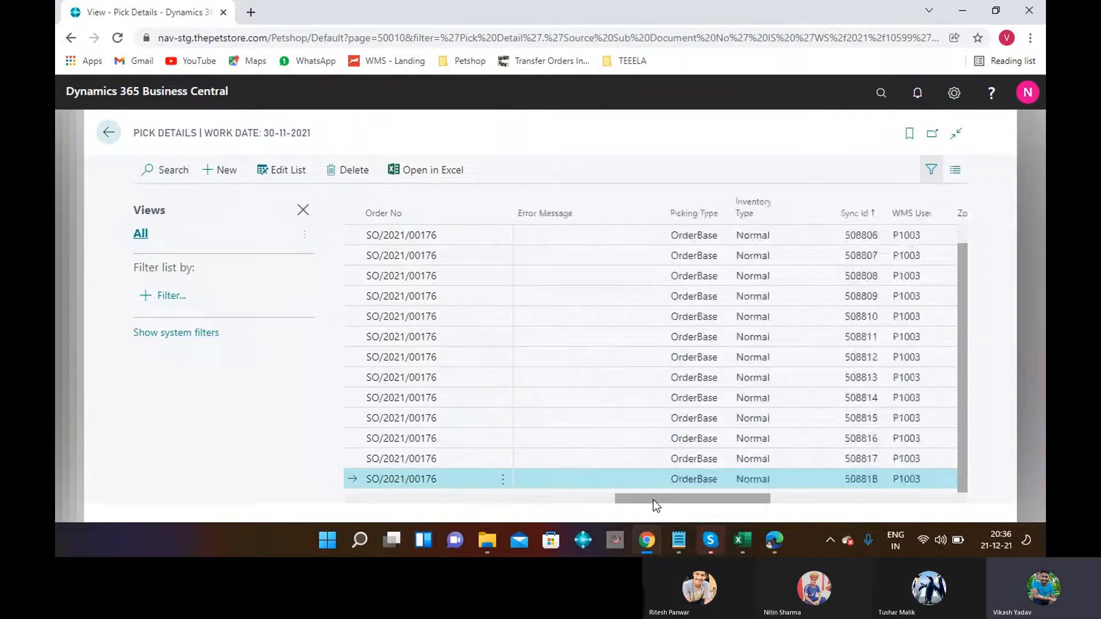
pyautogui.click(789, 497)
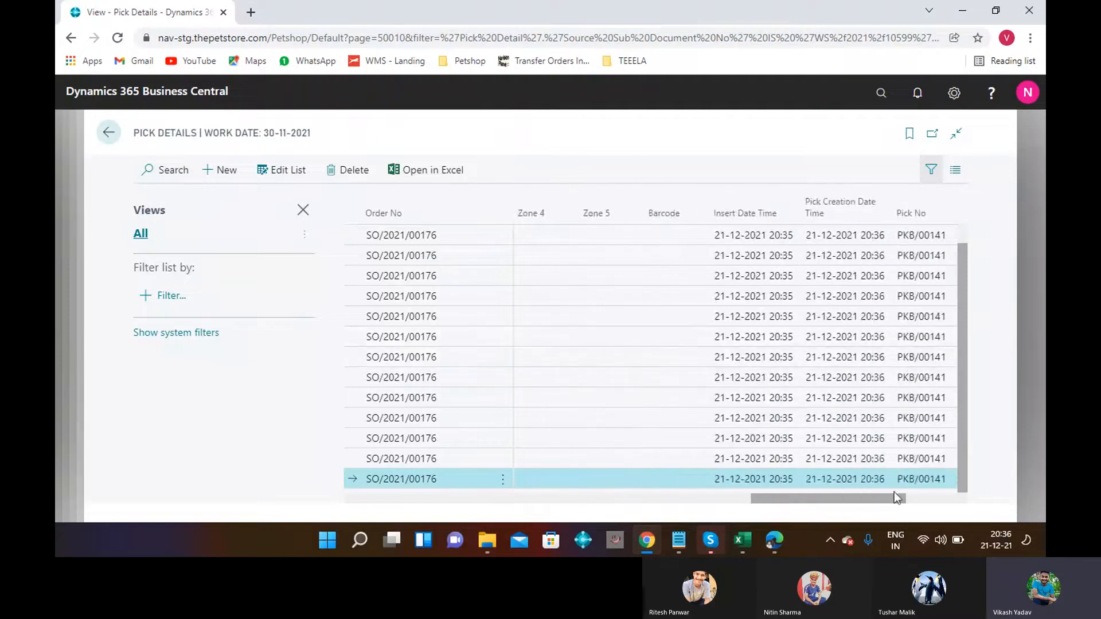
pyautogui.click(914, 497)
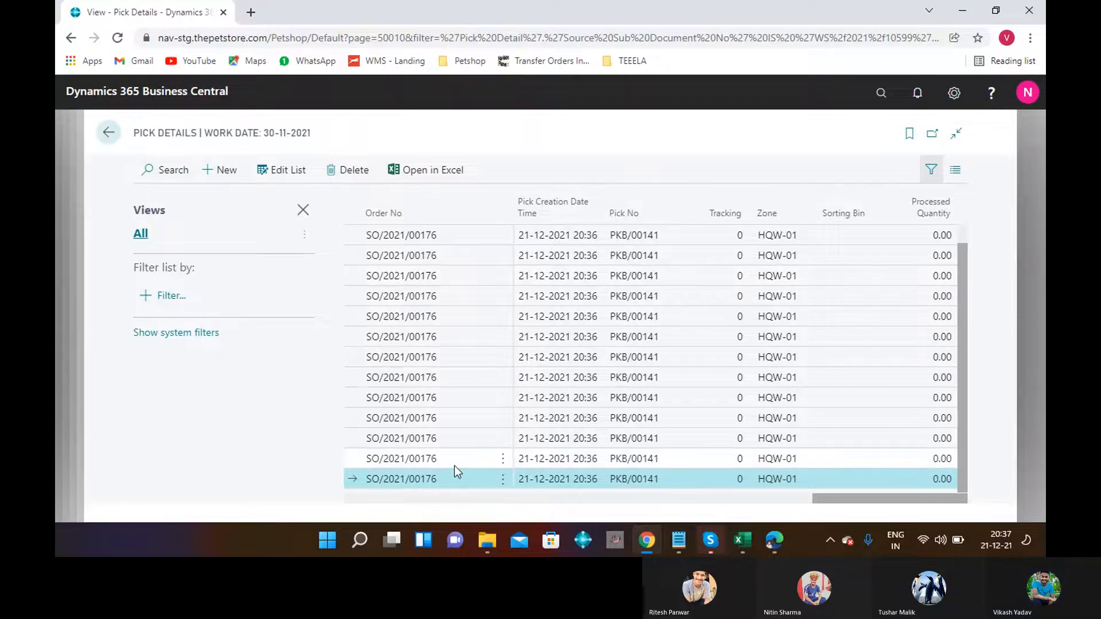
pyautogui.click(449, 499)
pyautogui.click(449, 499)
pyautogui.click(448, 499)
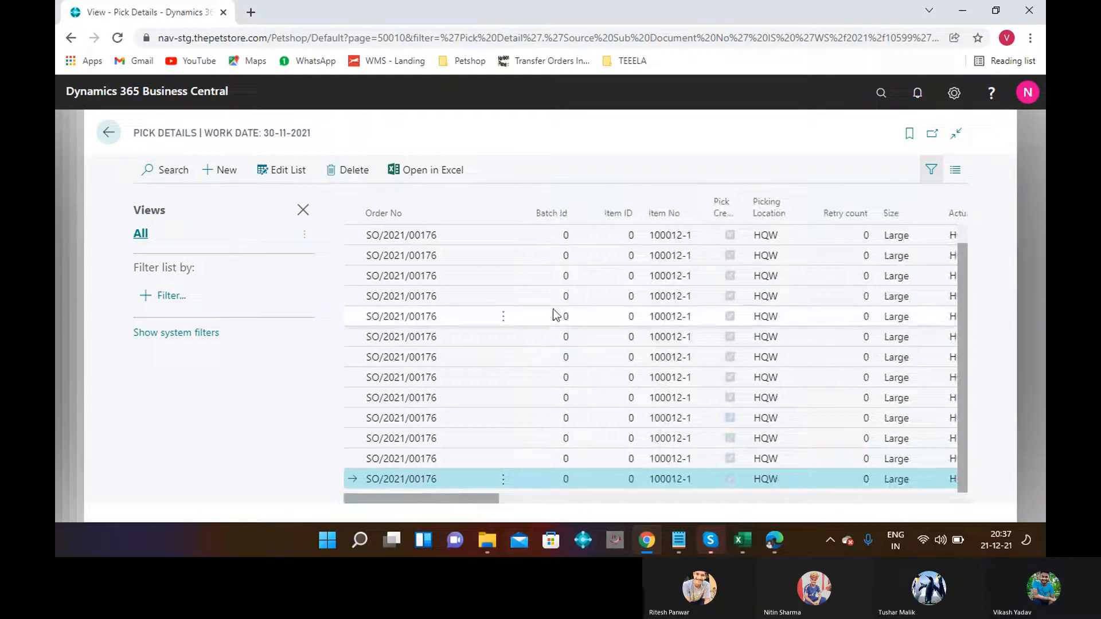
# Stay on Pick Details and load the WMS login page from the Petshop bookmarks in a new tab.
pyautogui.click(466, 65)
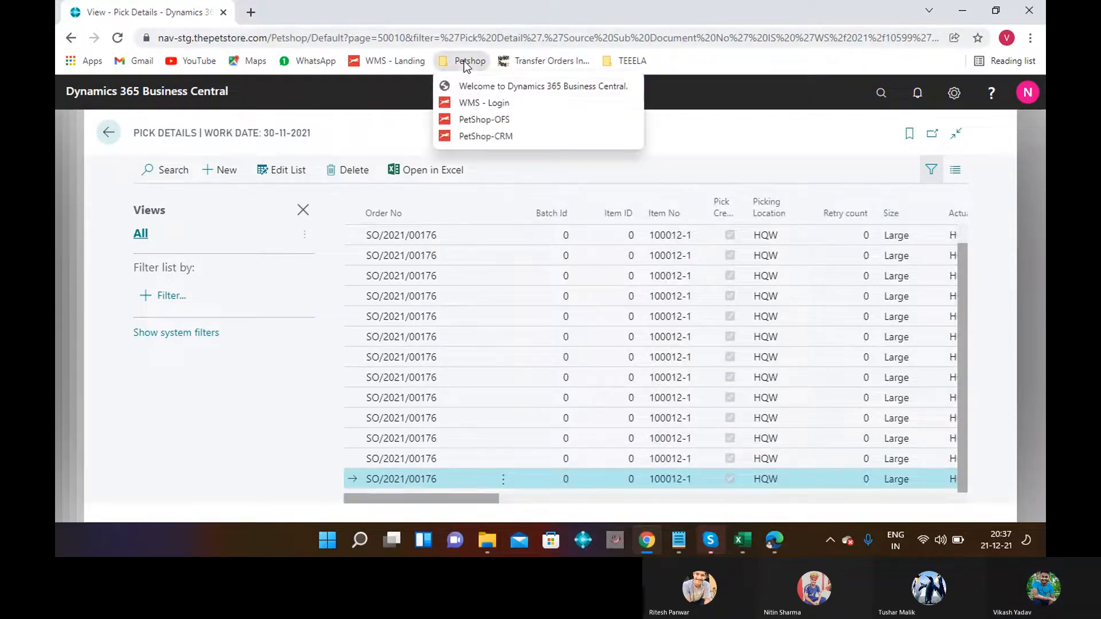
pyautogui.click(467, 78)
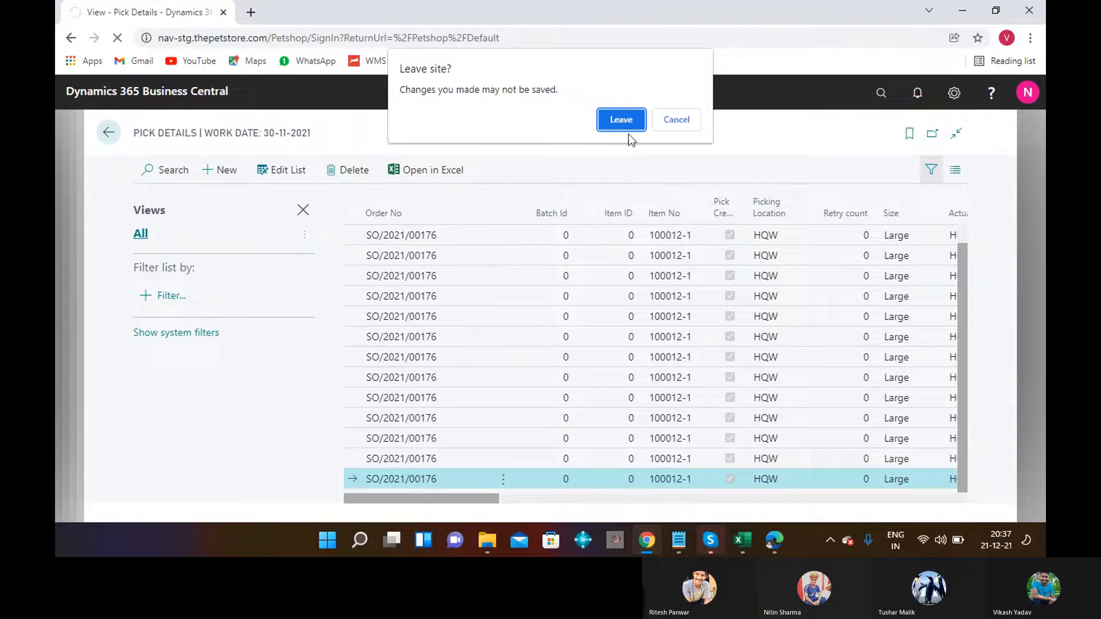
pyautogui.click(676, 120)
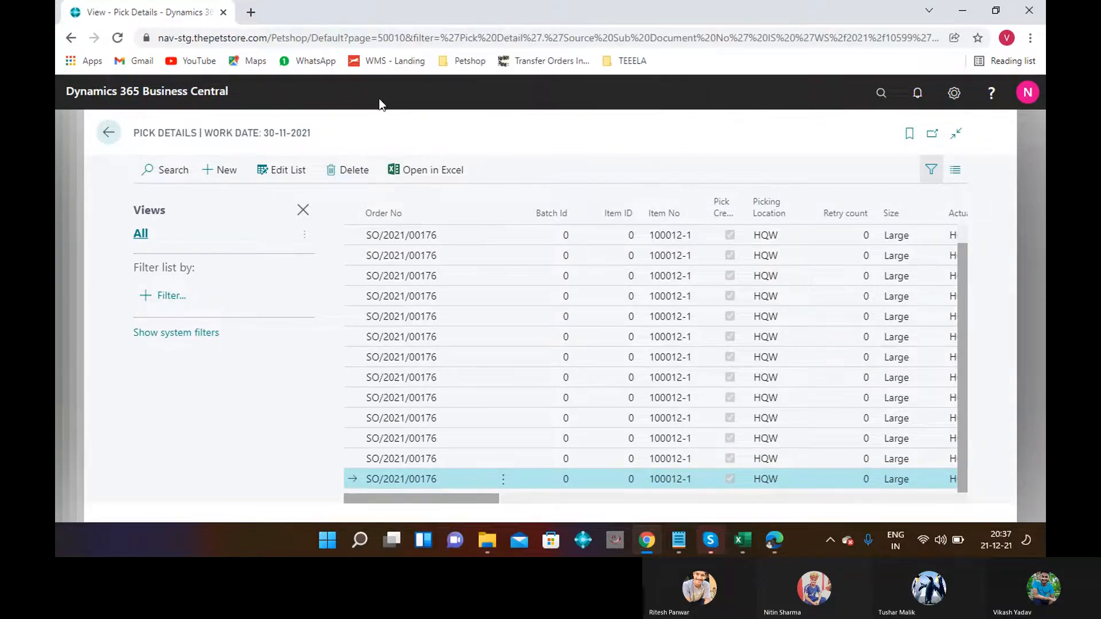
pyautogui.click(252, 12)
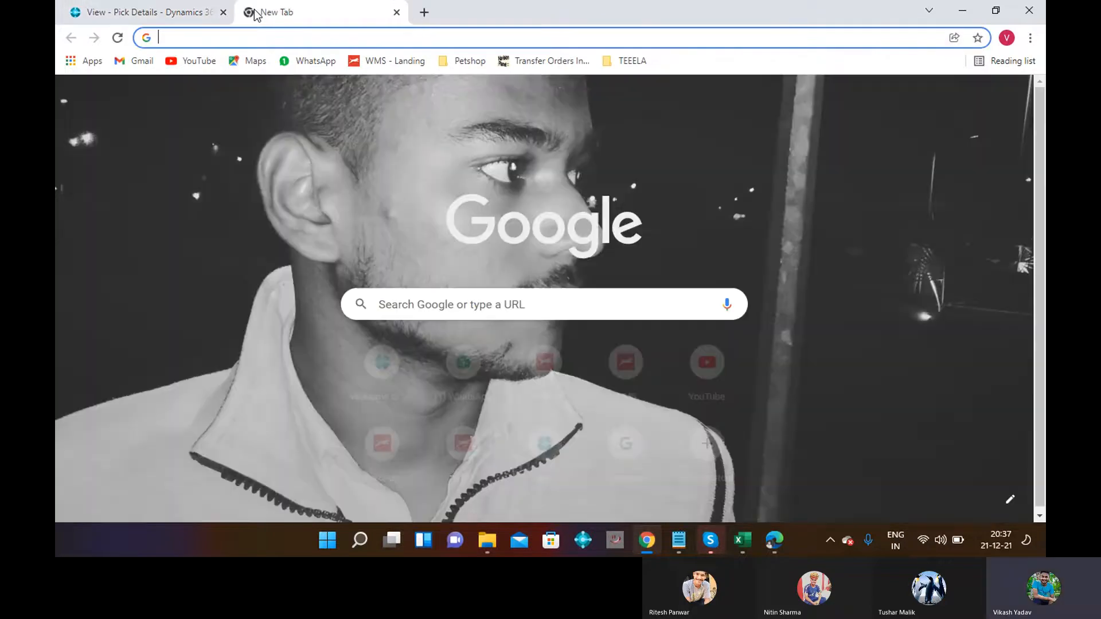
pyautogui.click(468, 61)
pyautogui.click(485, 103)
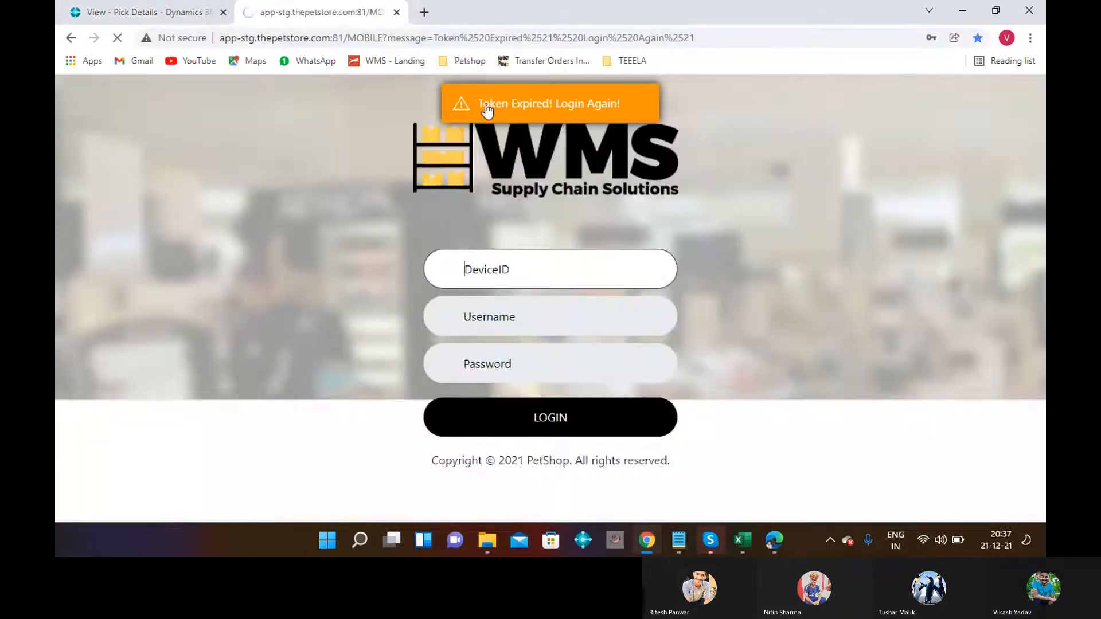
# Recheck the Pick Details columns, then return to the WMS login tab.
pyautogui.click(84, 15)
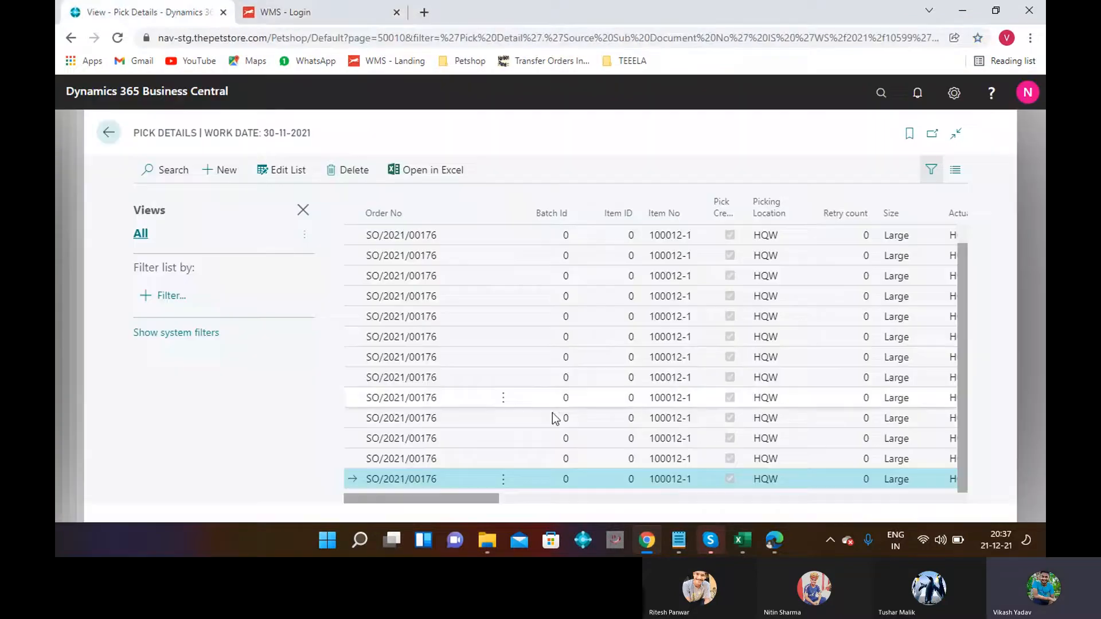
pyautogui.click(635, 497)
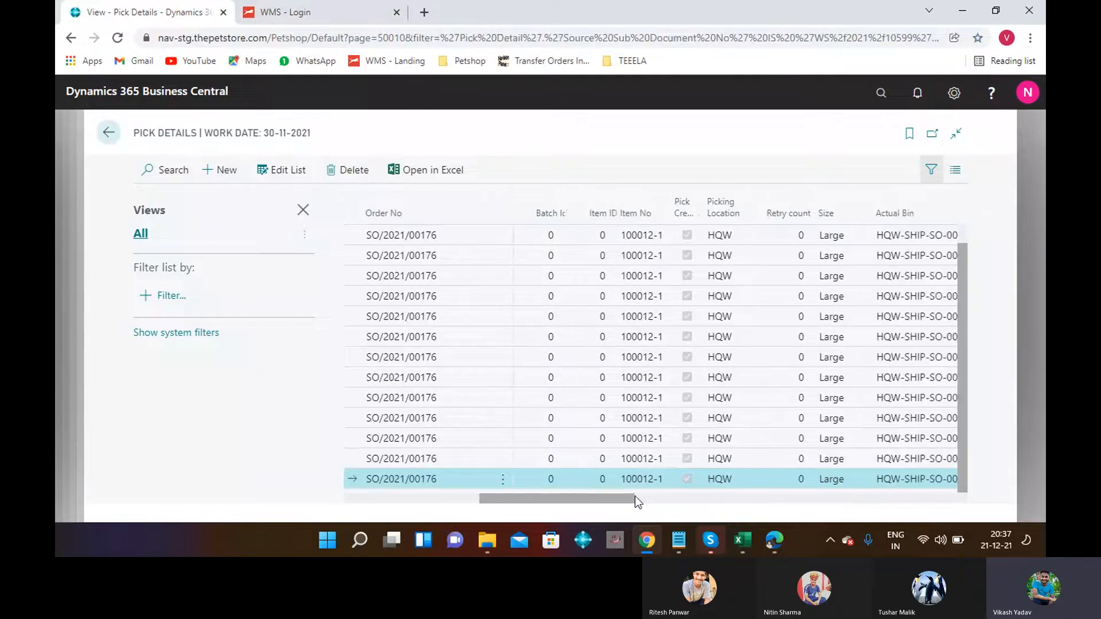
pyautogui.click(716, 500)
pyautogui.click(806, 498)
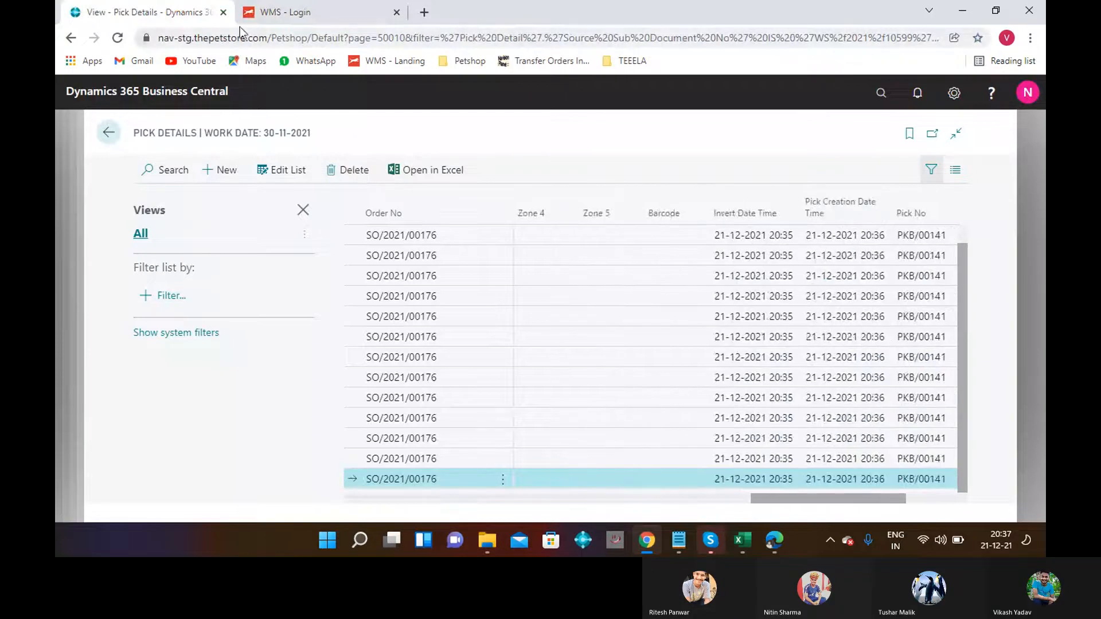
pyautogui.click(281, 13)
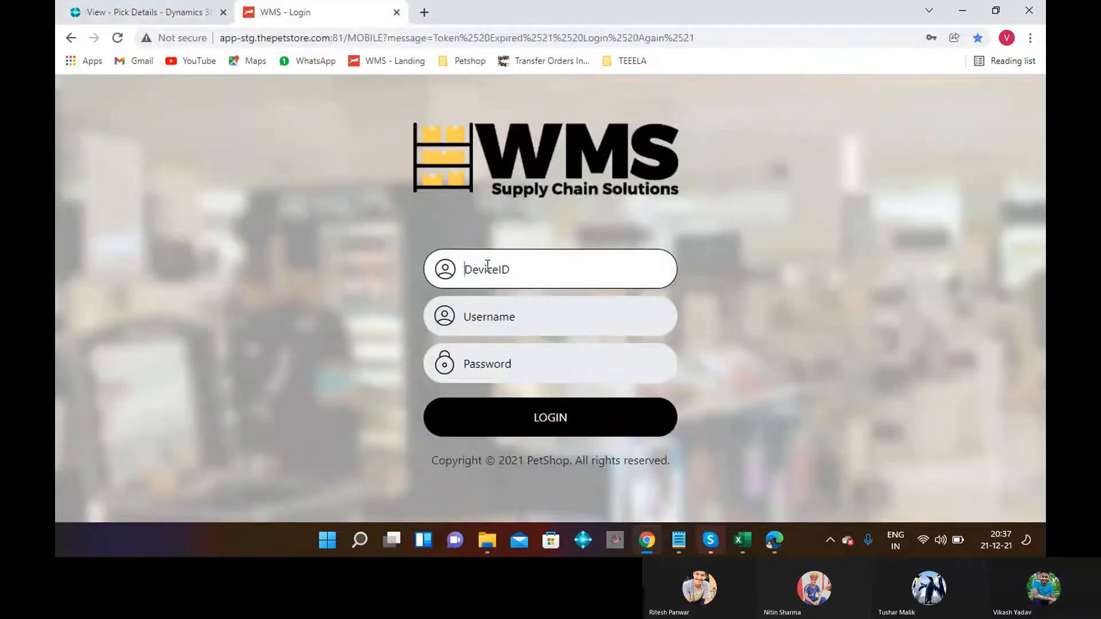
# Log in to WMS with device ID P1003, the saved password and the user name.
pyautogui.write('P')
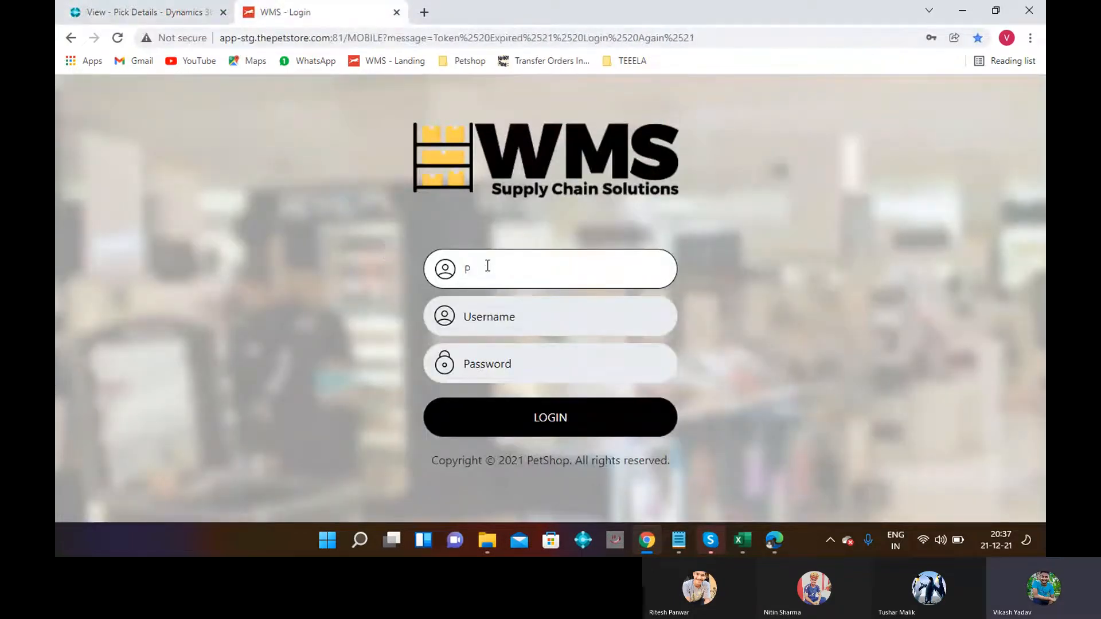
pyautogui.write('1003')
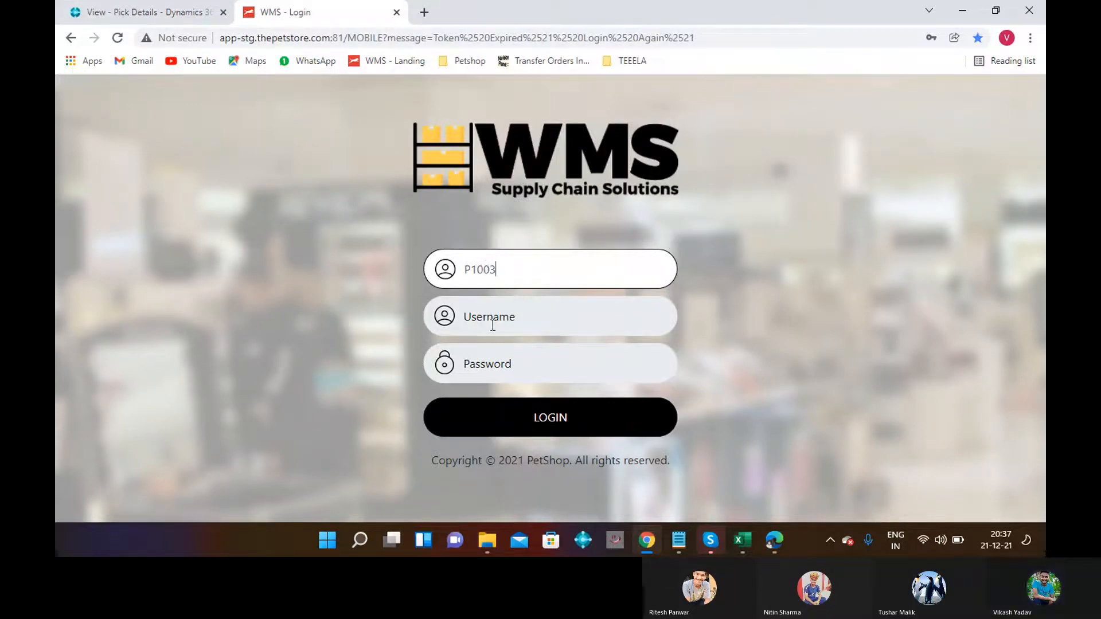
pyautogui.click(485, 363)
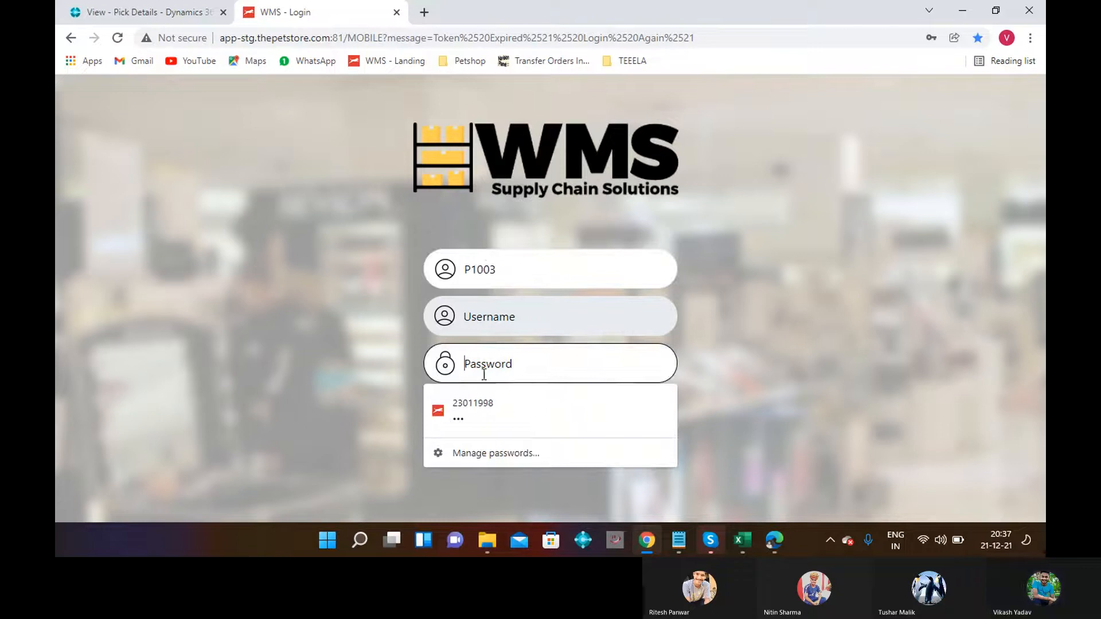
pyautogui.click(480, 412)
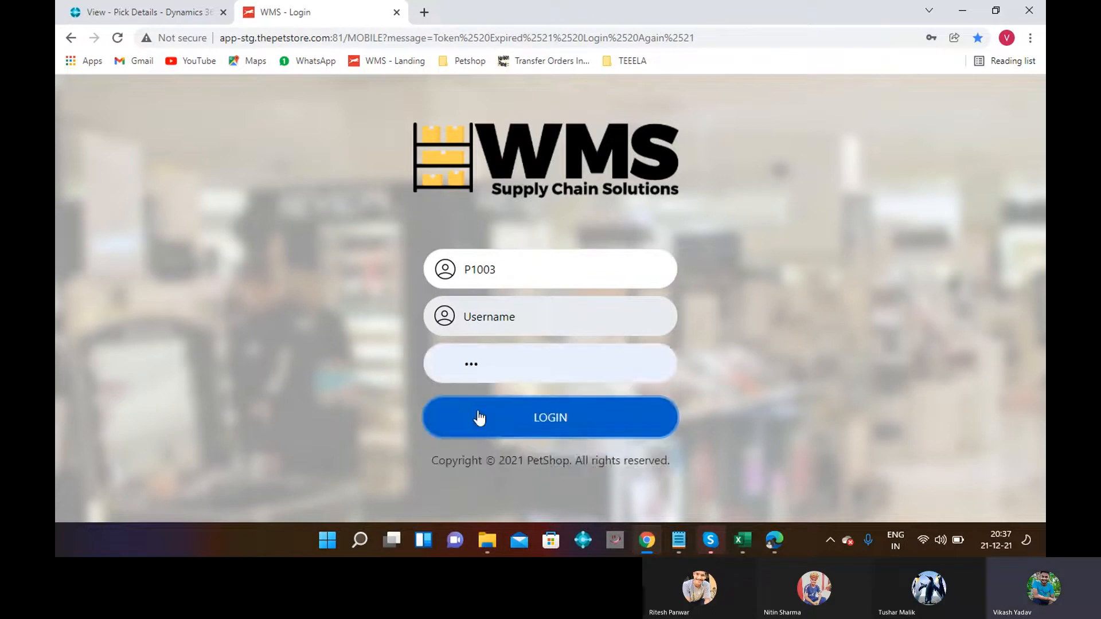
pyautogui.click(491, 333)
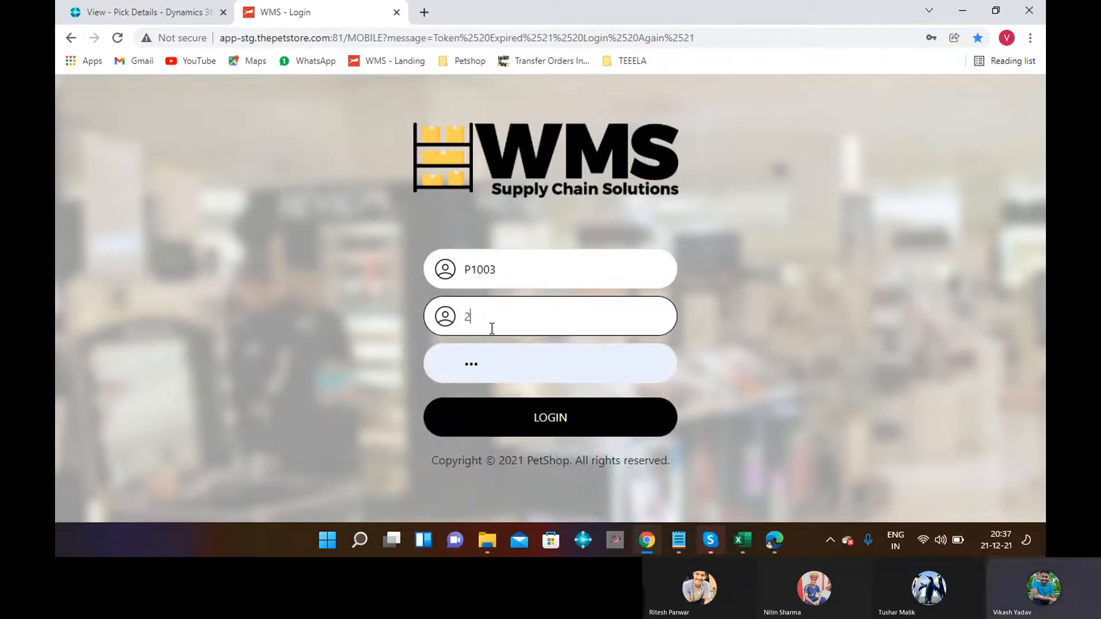
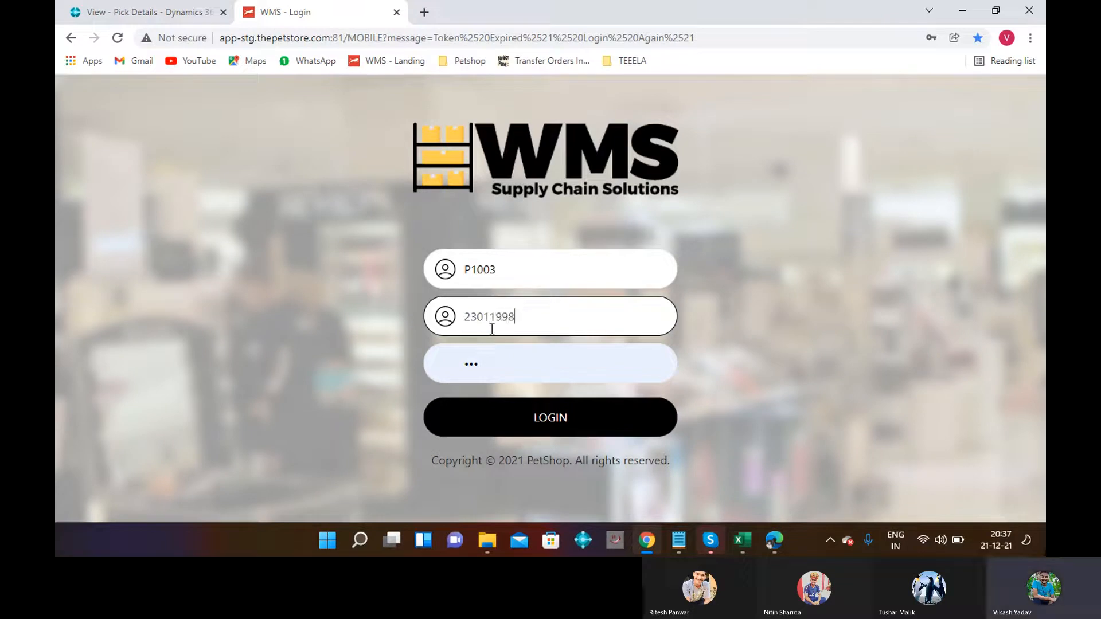
pyautogui.click(549, 435)
pyautogui.click(549, 435)
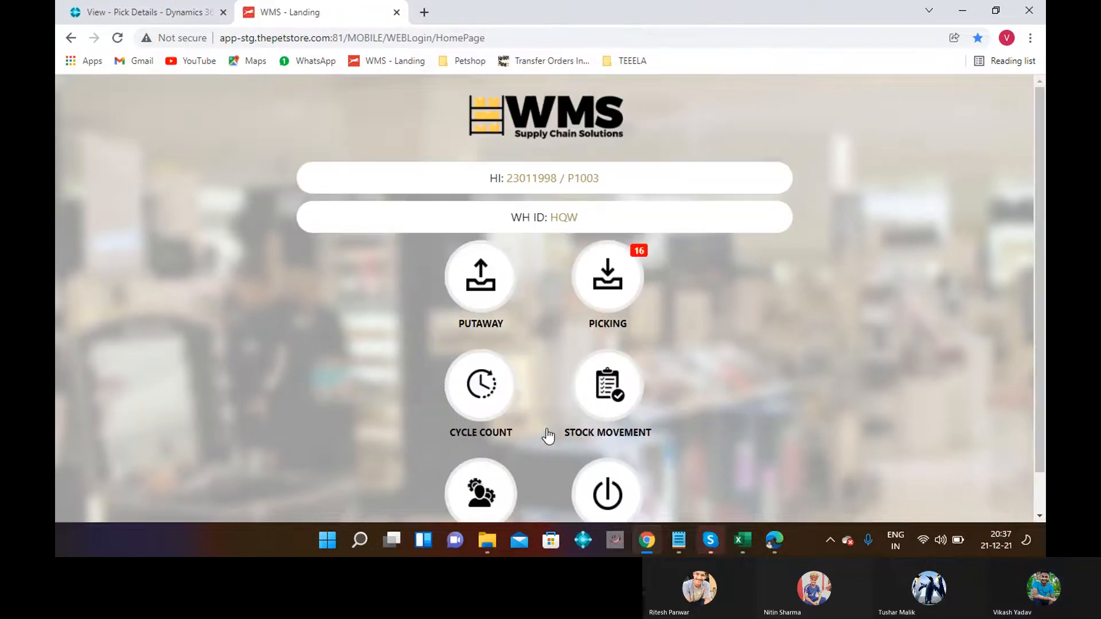
# Go to Picking, list the open picks and select PKB/00141-1.
pyautogui.click(607, 303)
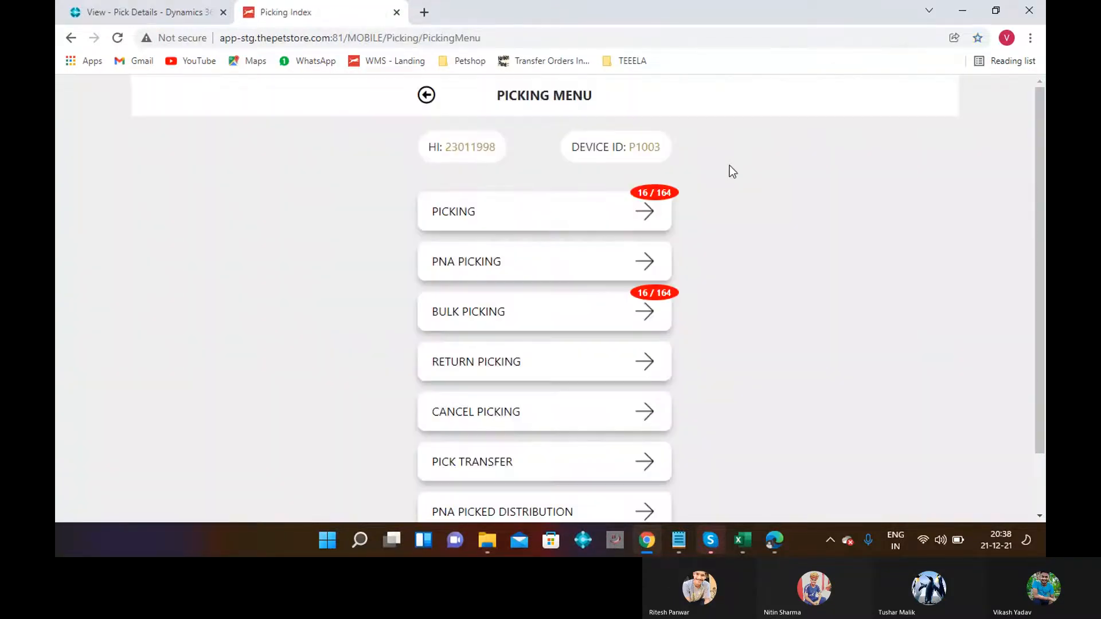
pyautogui.click(650, 217)
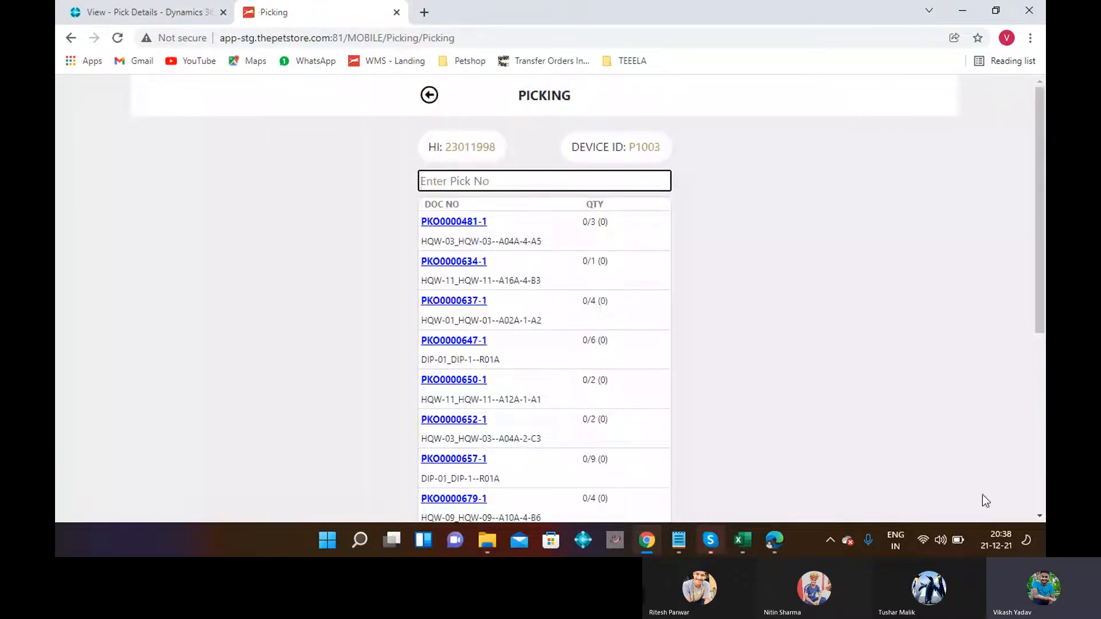
pyautogui.scroll(-5, 1041, 515)
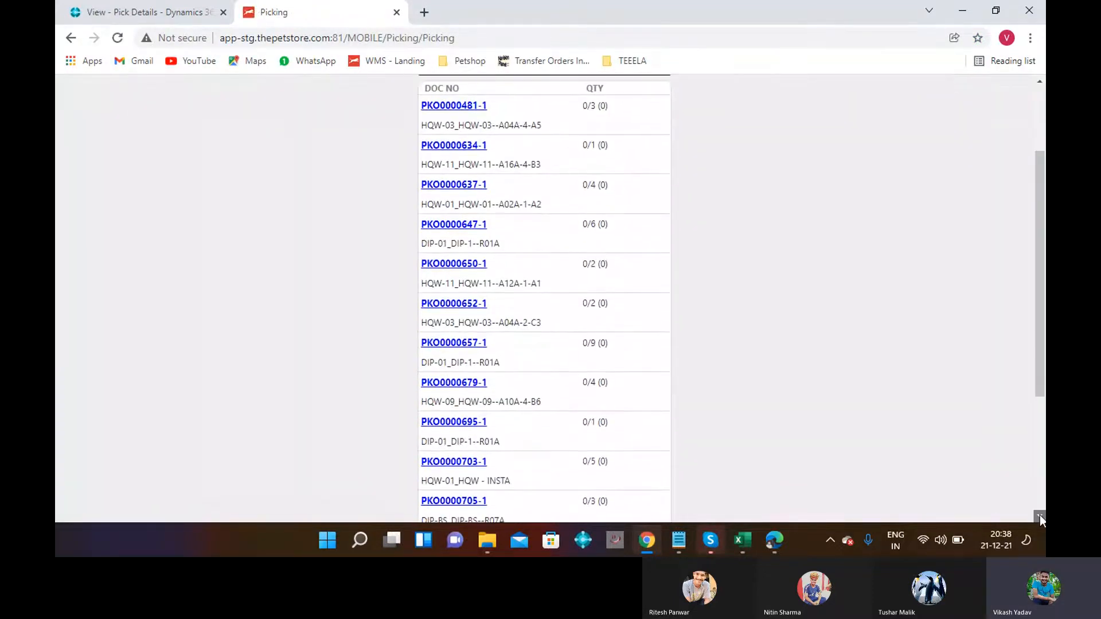
pyautogui.scroll(-2, 1041, 515)
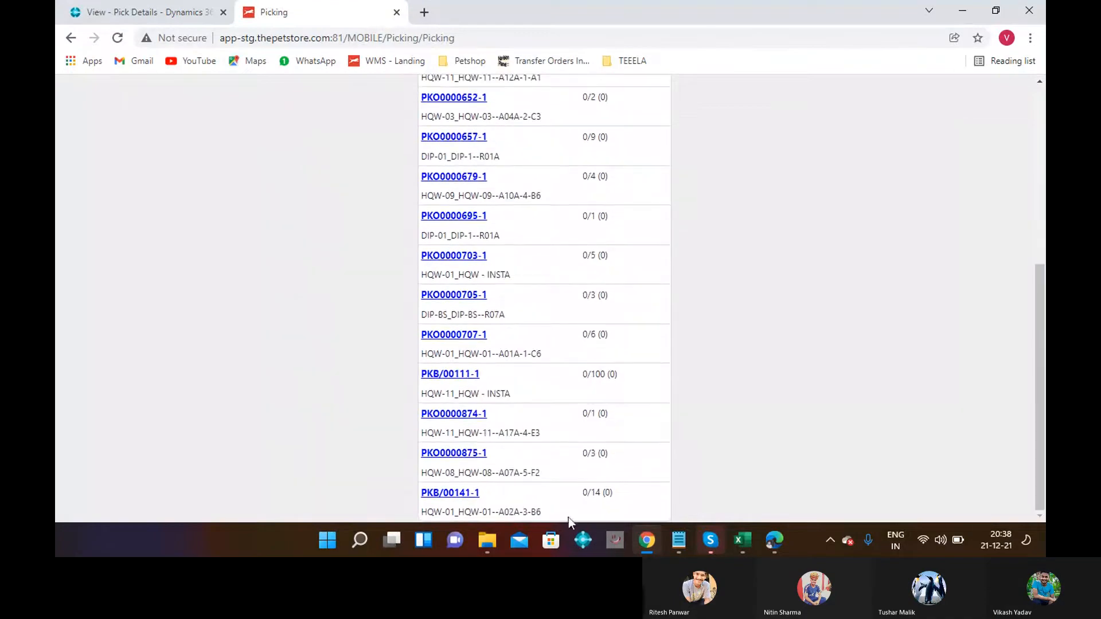
pyautogui.click(448, 495)
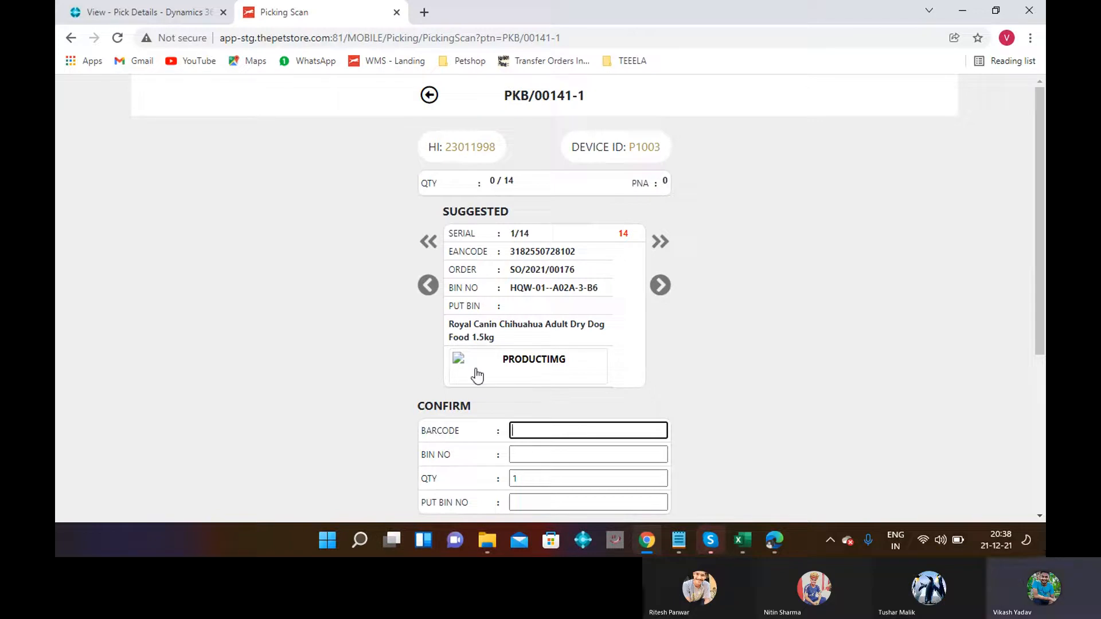
pyautogui.doubleClick(511, 251)
pyautogui.hotkey('ctrl', 'c')
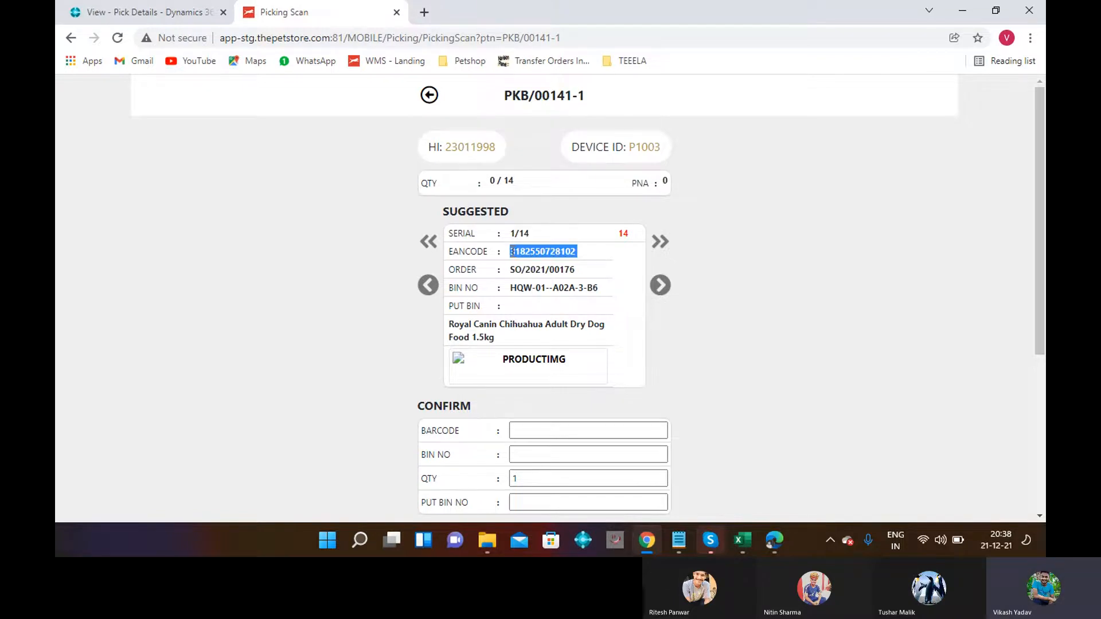
pyautogui.click(515, 431)
pyautogui.hotkey('ctrl', 'v')
pyautogui.click(519, 454)
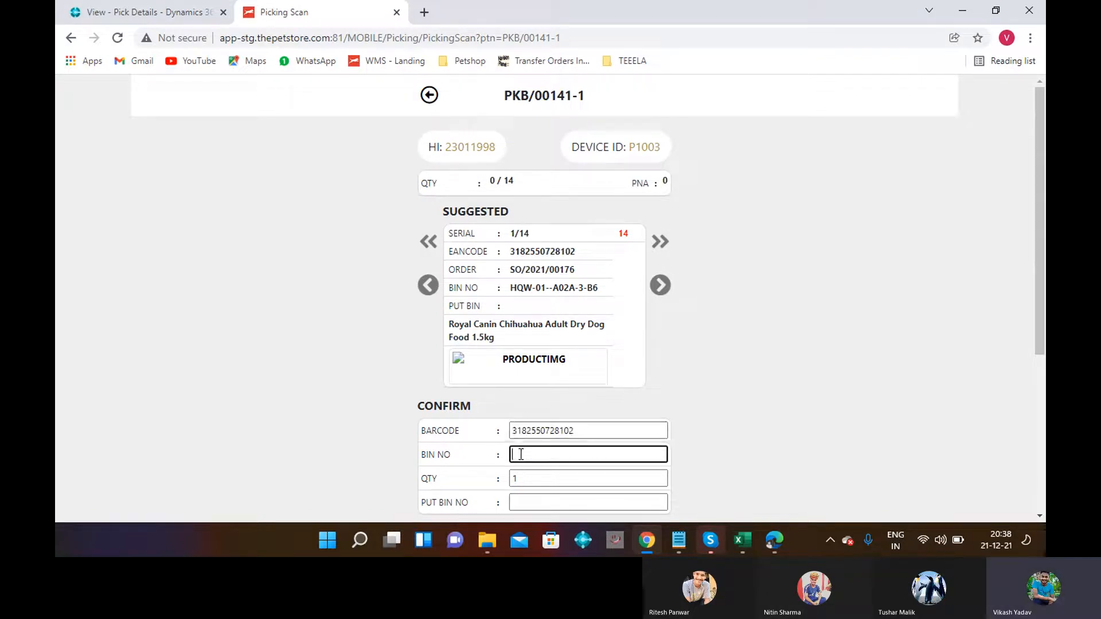
pyautogui.write('HQW-01--')
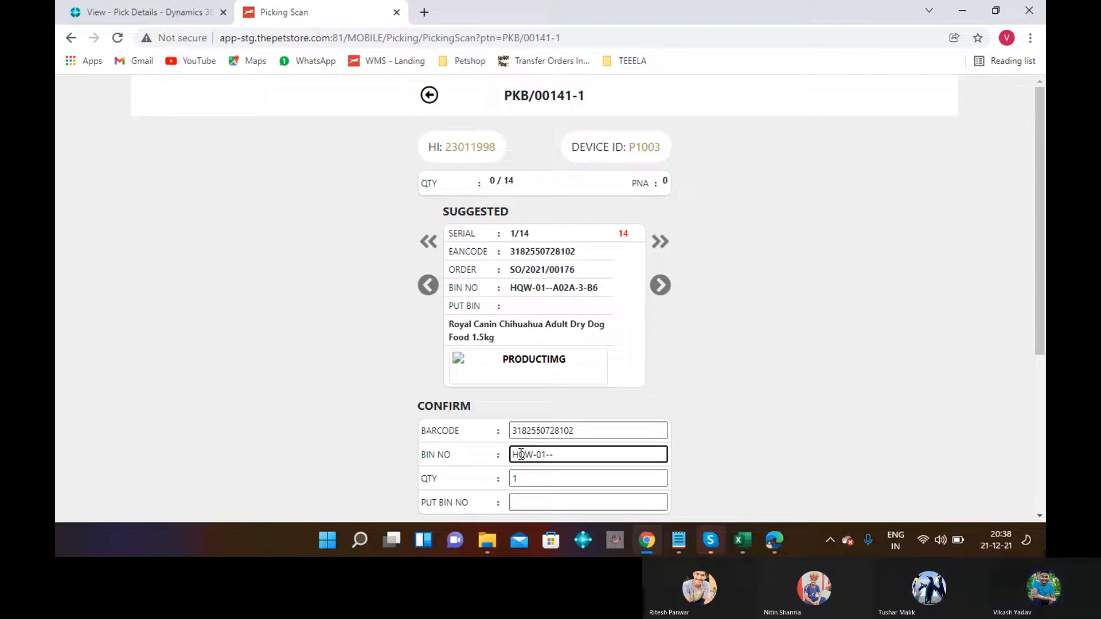
pyautogui.write('A0')
pyautogui.write('2')
pyautogui.write('Q')
pyautogui.write('-3')
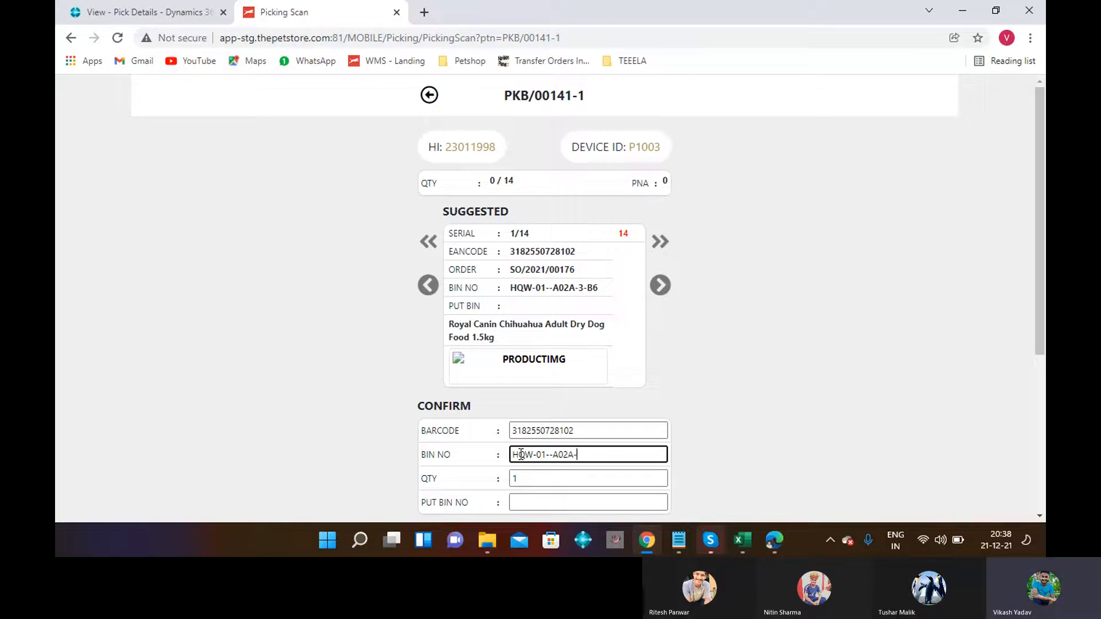
pyautogui.write('-B6')
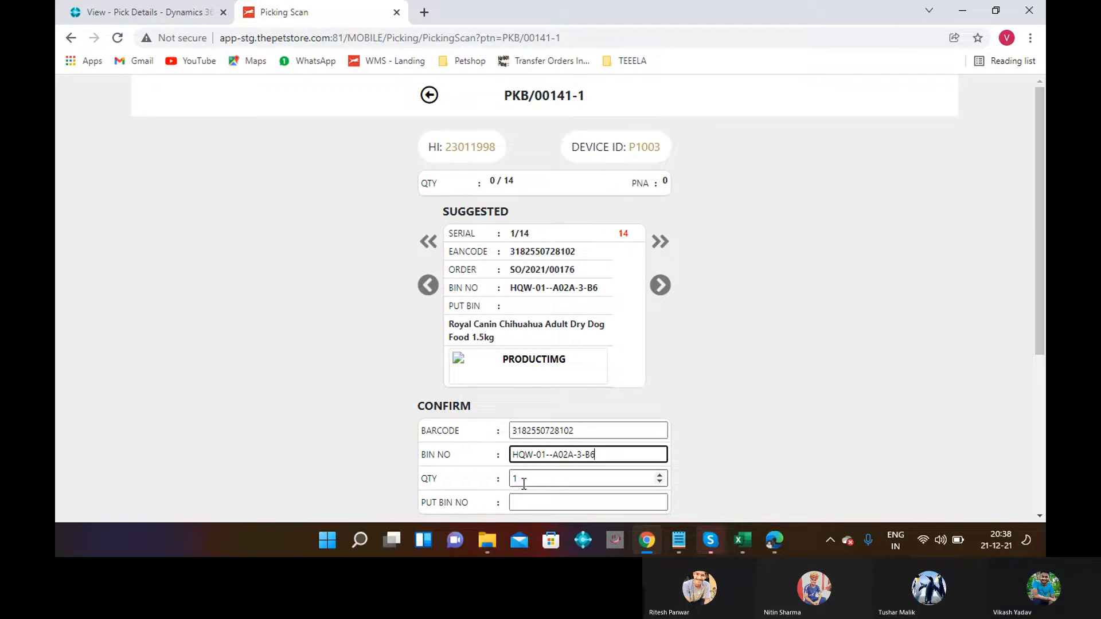
pyautogui.click(519, 480)
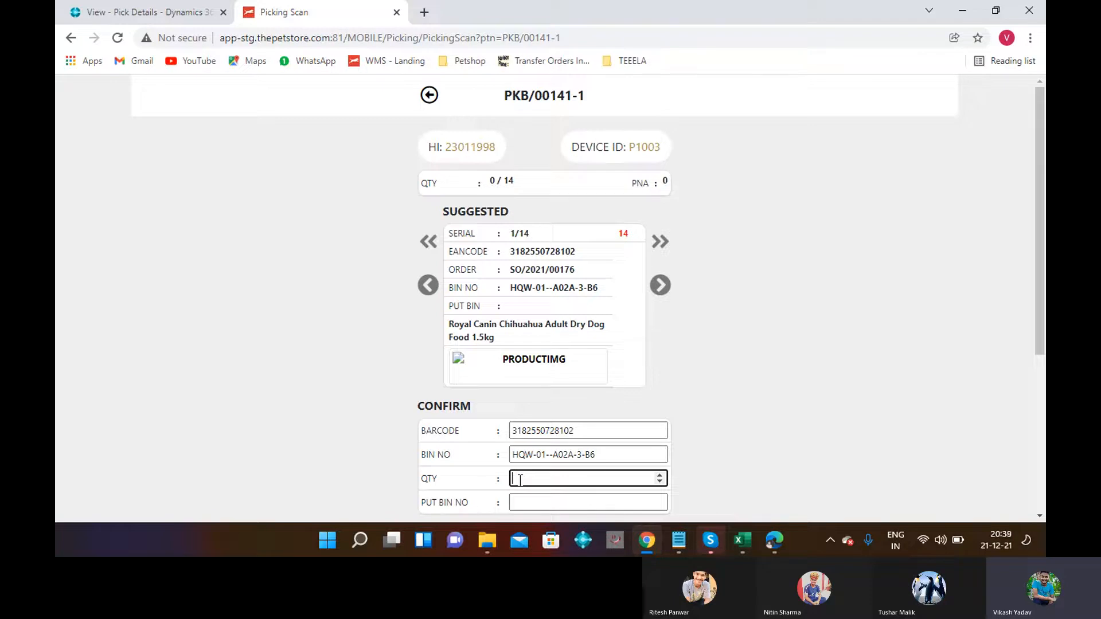
pyautogui.write('1')
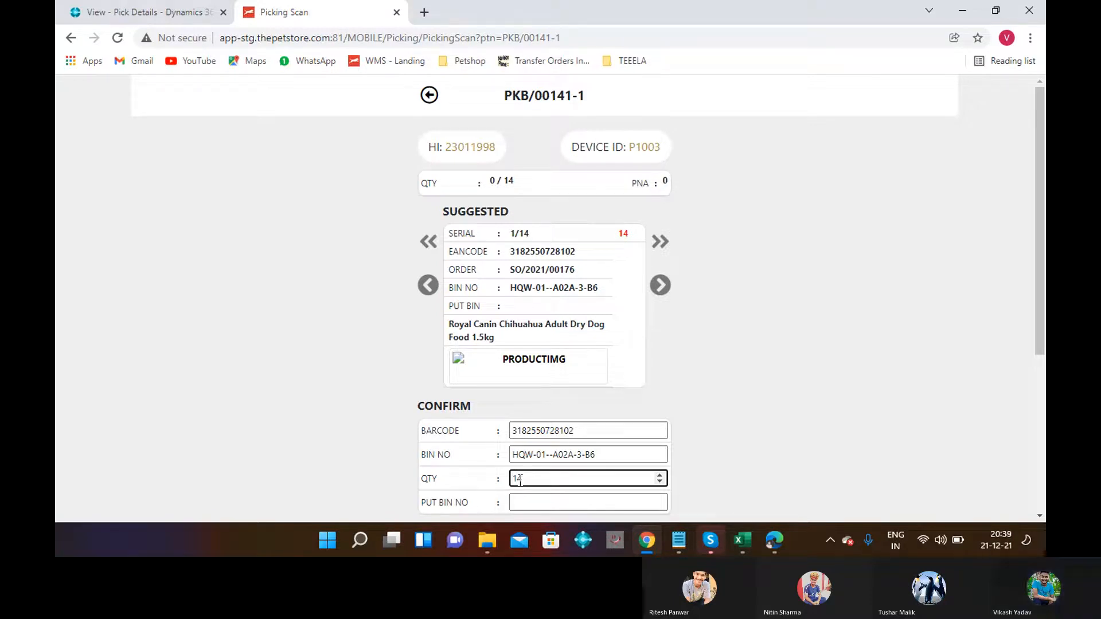
pyautogui.write('4')
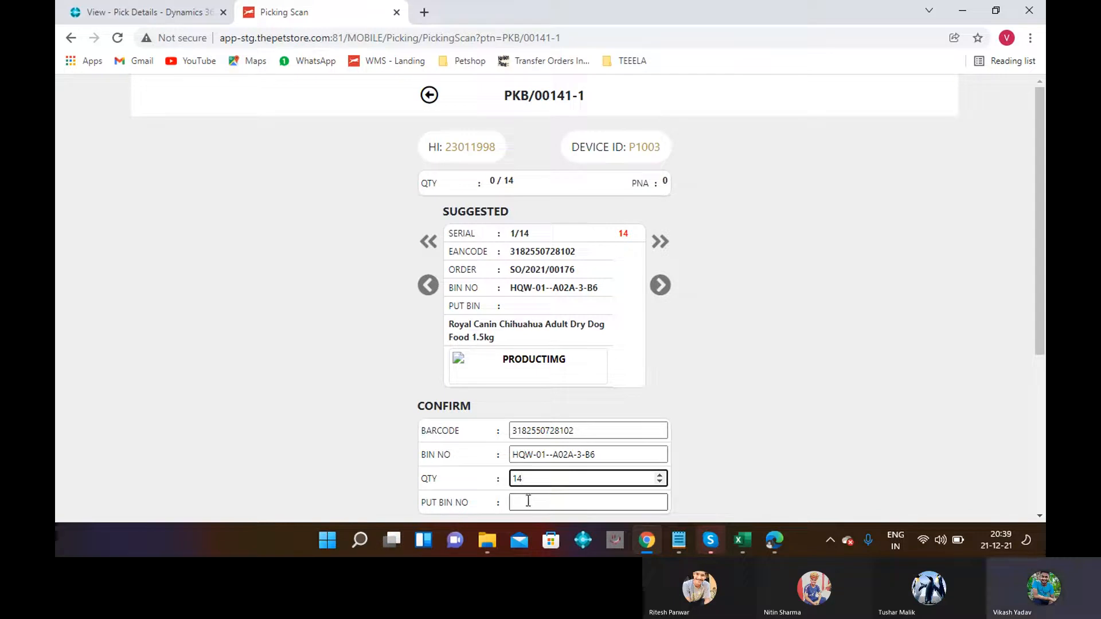
pyautogui.click(528, 500)
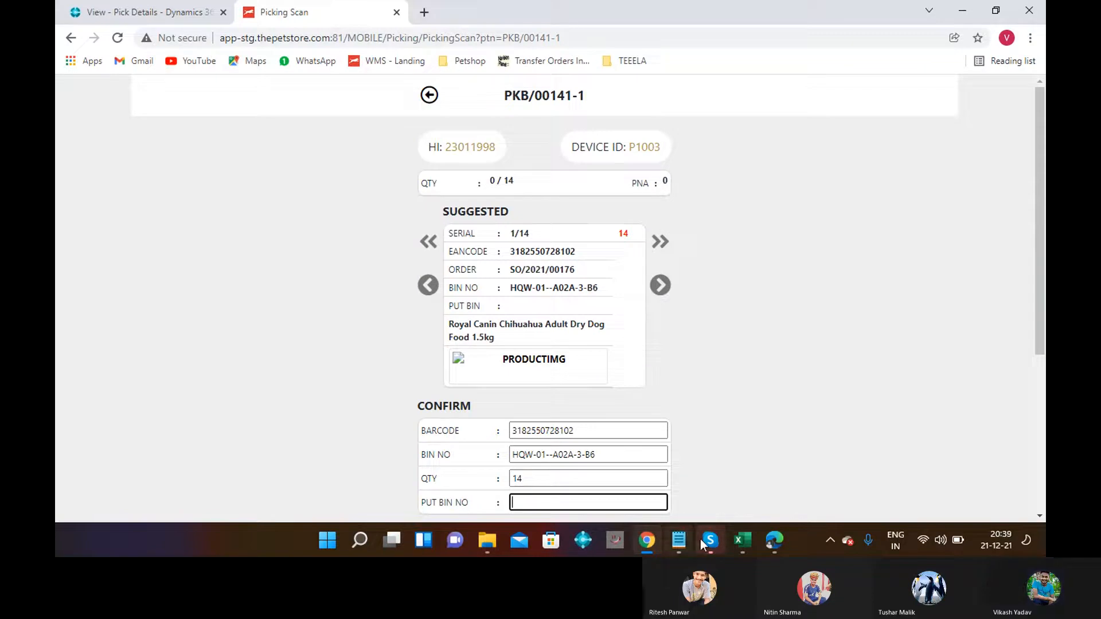
pyautogui.click(684, 539)
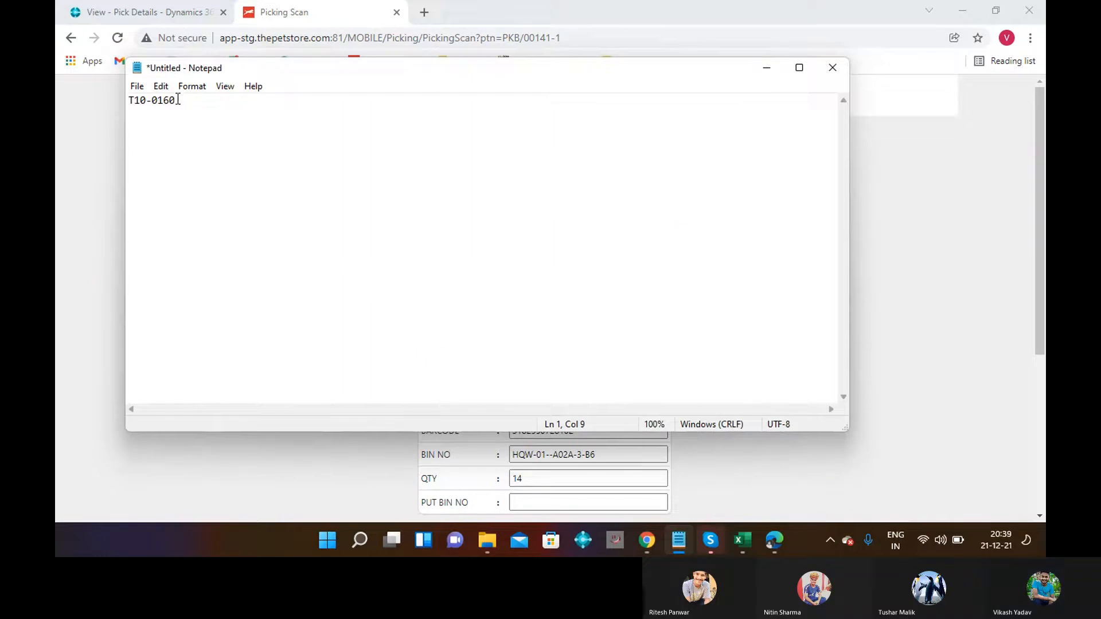
# Select the code T10-0160 in Notepad.
pyautogui.moveTo(178, 101); pyautogui.dragTo(128, 104)
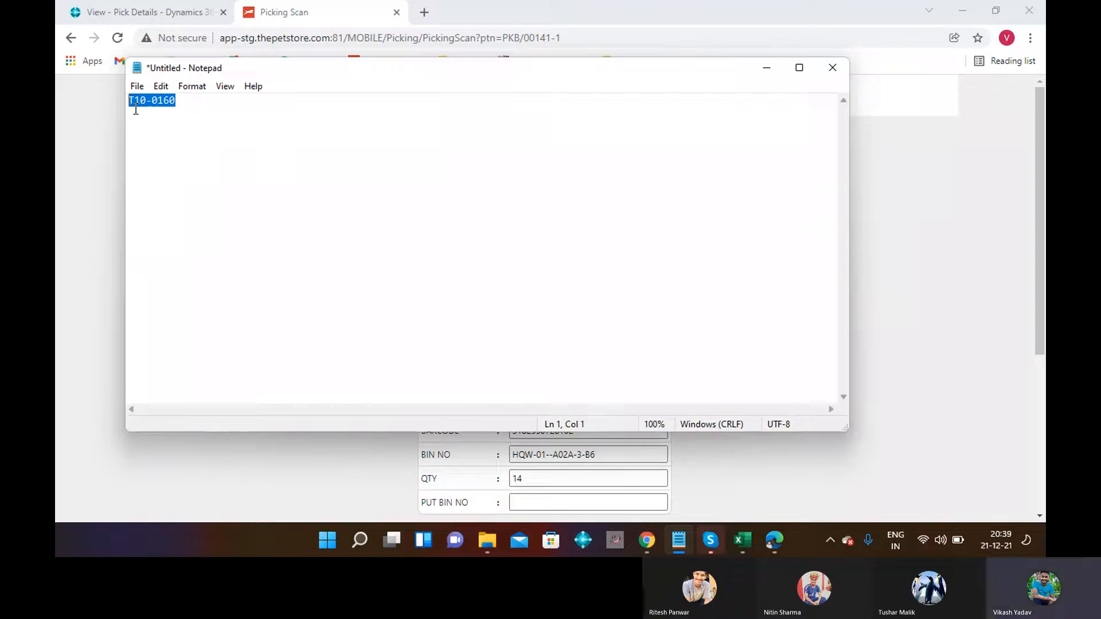
# Enter put bin T10-0160 and confirm pick PKB/00141-1 with 14 of 14 picked.
pyautogui.click(763, 66)
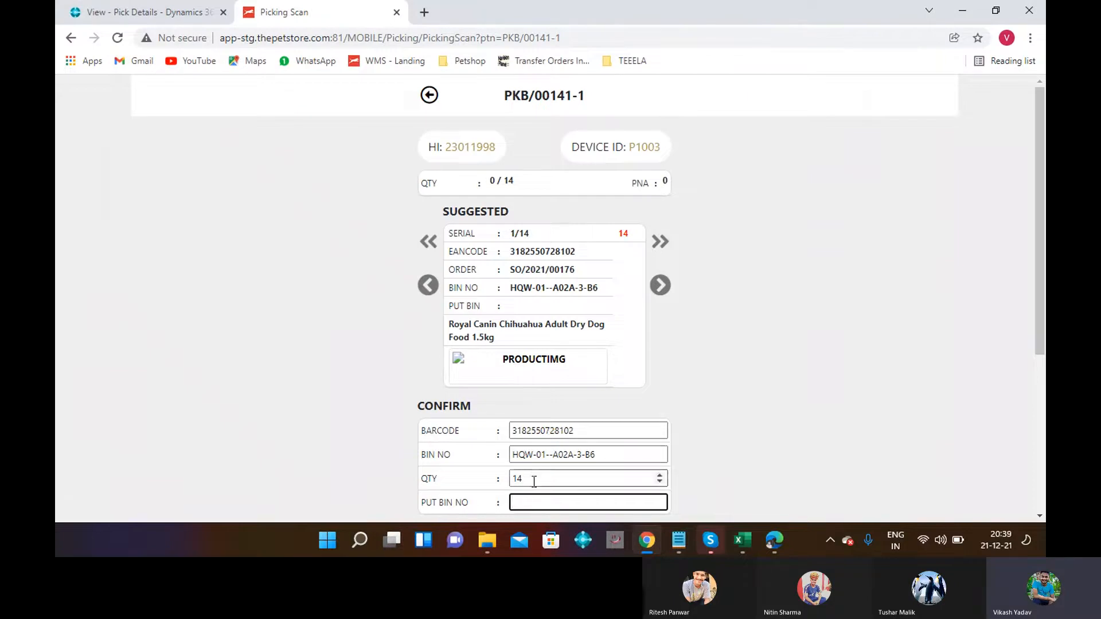
pyautogui.write('T10-0160')
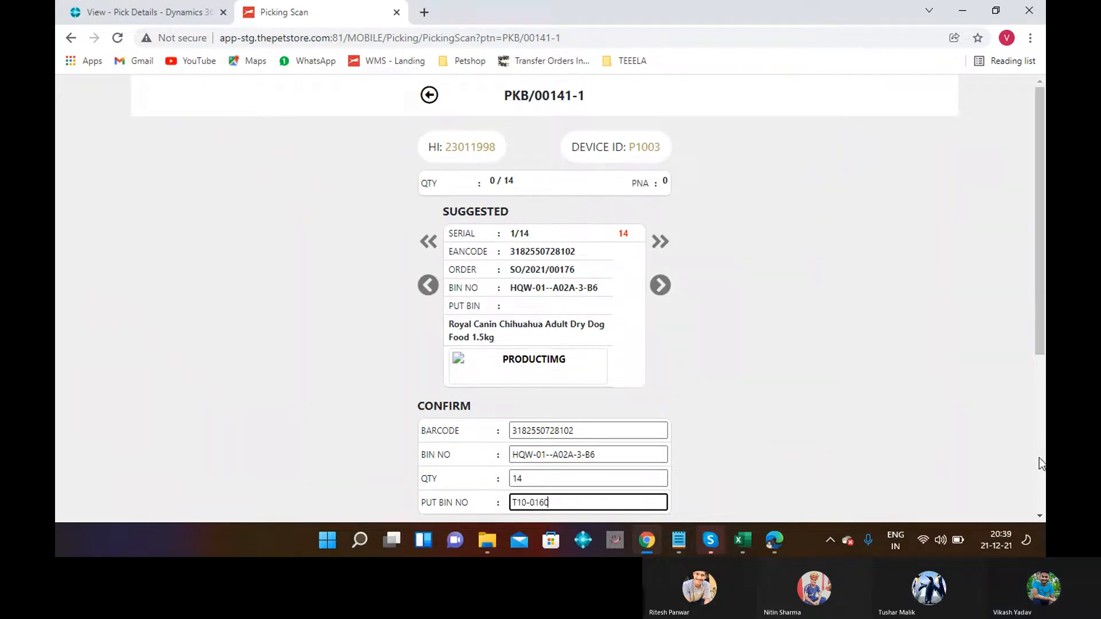
pyautogui.click(1039, 513)
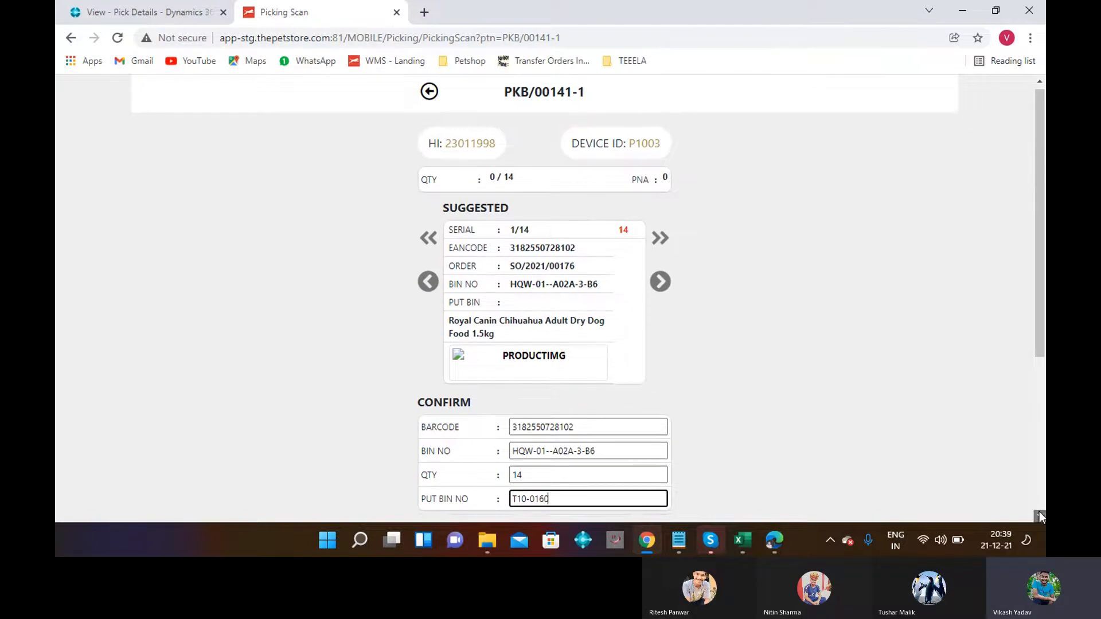
pyautogui.click(1039, 513)
pyautogui.click(581, 475)
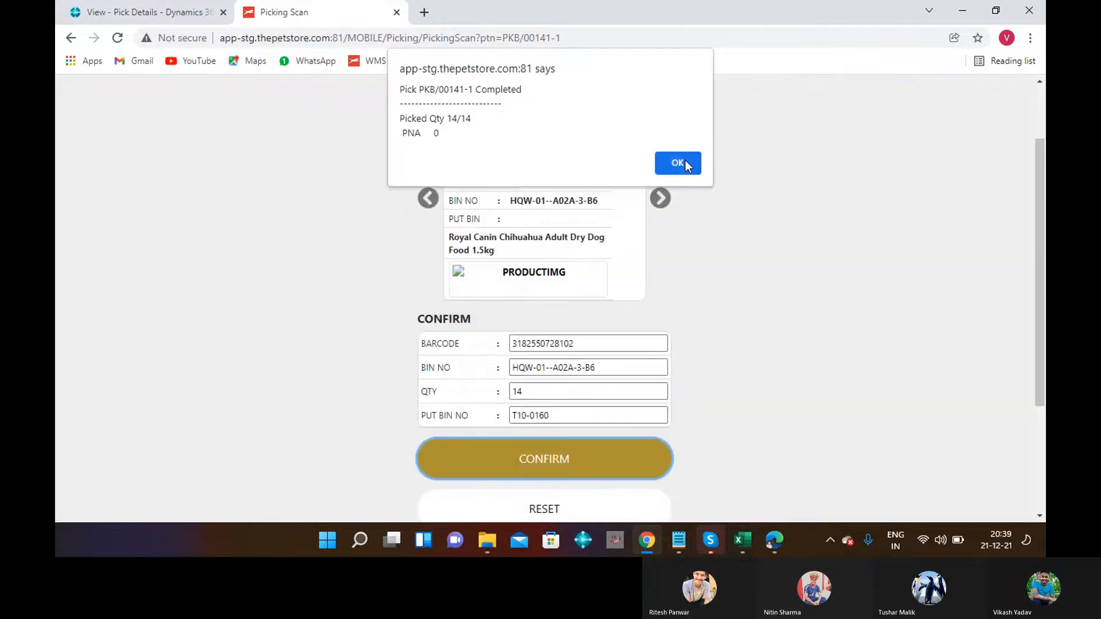
pyautogui.click(685, 165)
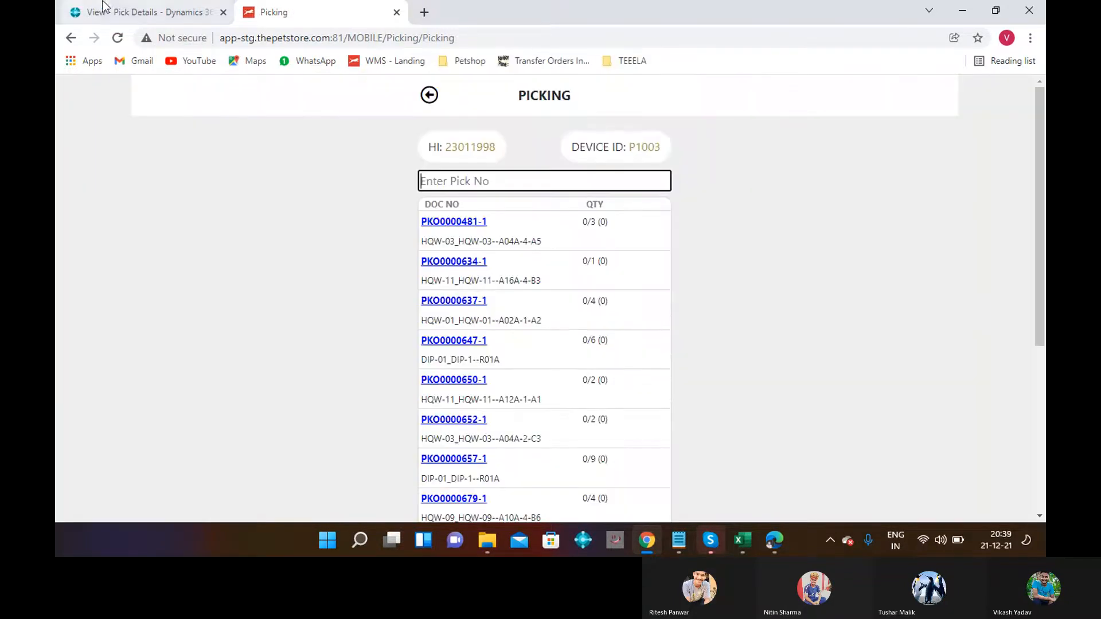
# Copy order number SO/2021/00176 from the pick details onto a new line in Notepad.
pyautogui.click(136, 12)
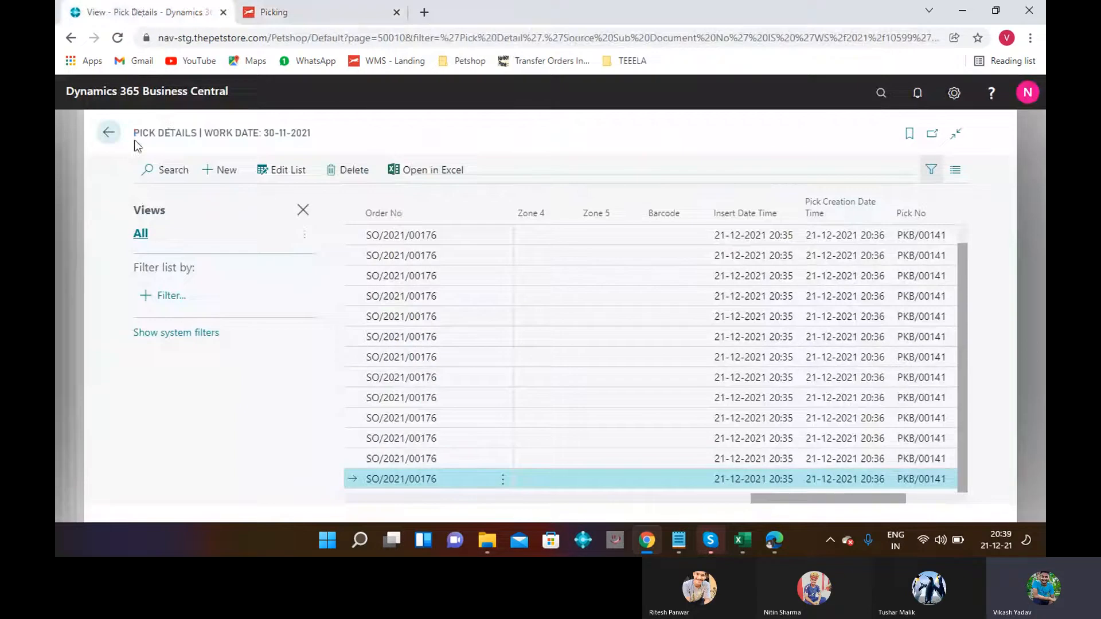
pyautogui.click(373, 239)
pyautogui.hotkey('ctrl', 'c')
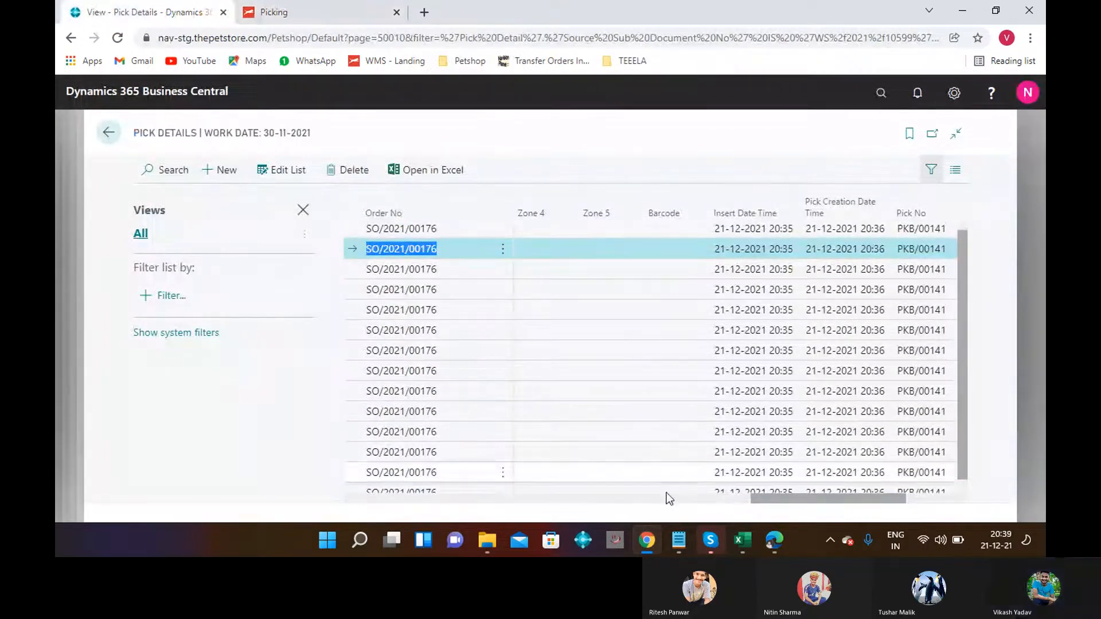
pyautogui.click(686, 537)
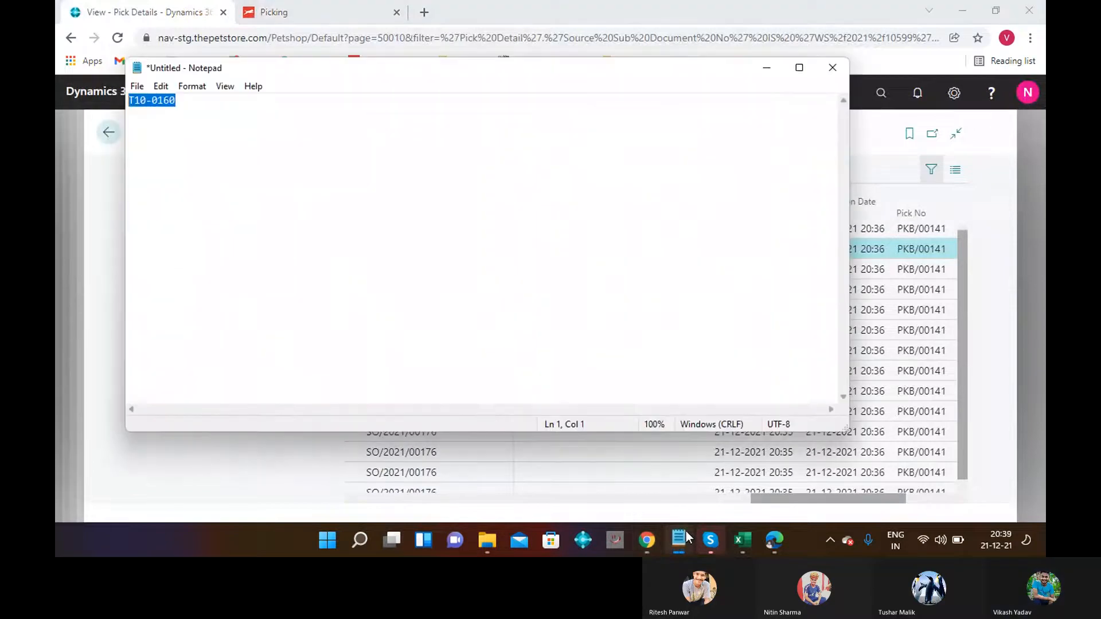
pyautogui.click(212, 113)
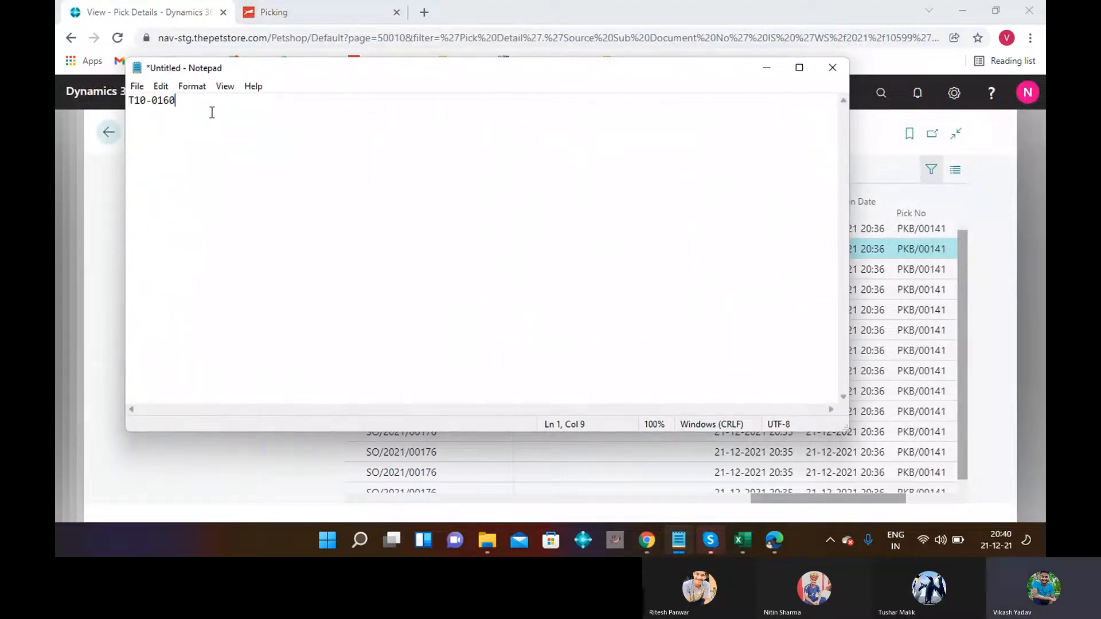
pyautogui.hotkey('ctrl', 'v')
pyautogui.press('Return')
# Return to warehouse shipment WS/2021/10612 in Business Central.
pyautogui.click(766, 73)
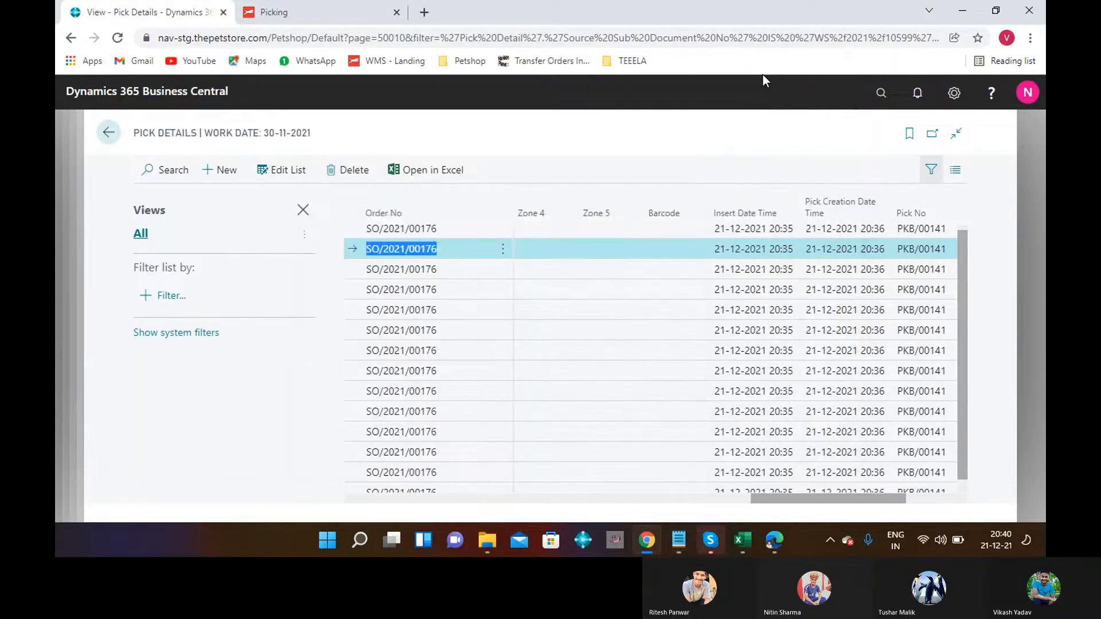
pyautogui.click(911, 499)
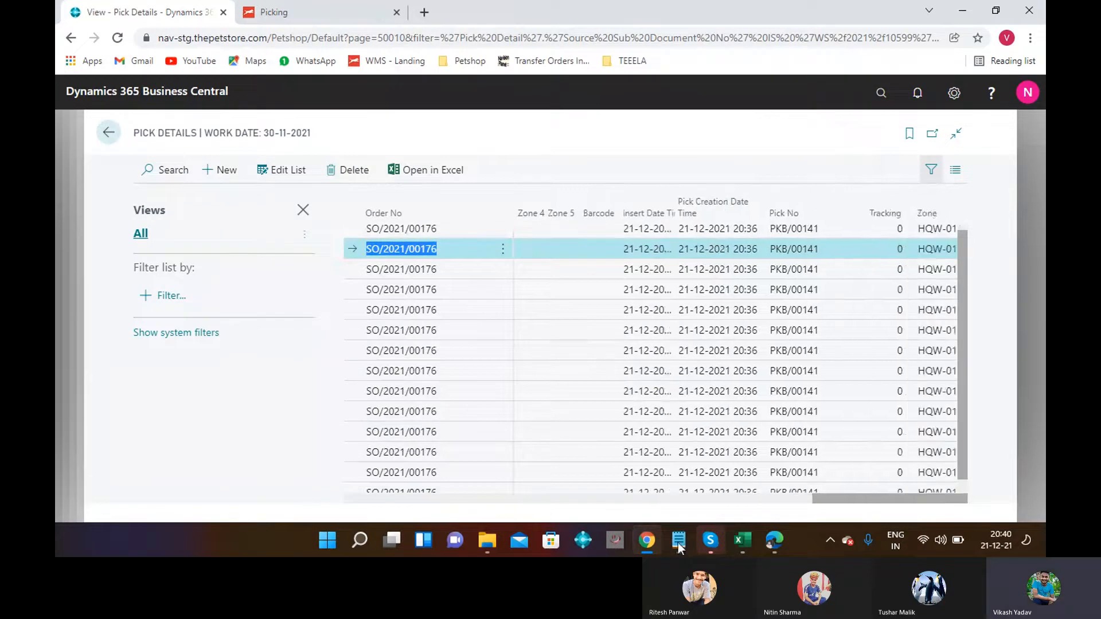
pyautogui.click(353, 499)
pyautogui.click(354, 499)
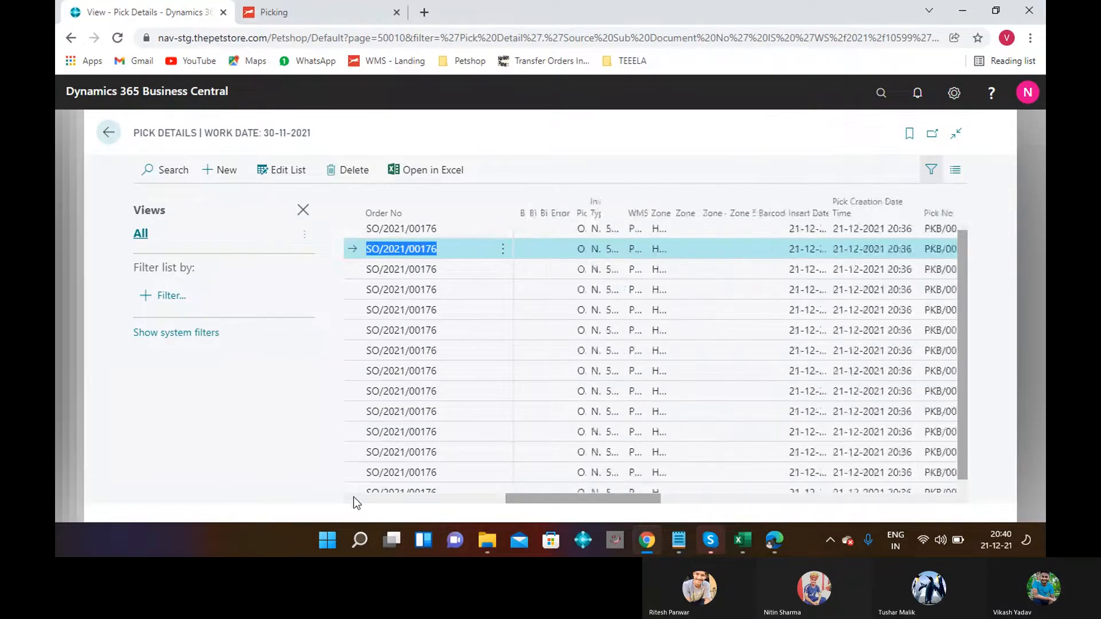
pyautogui.click(354, 499)
pyautogui.click(111, 140)
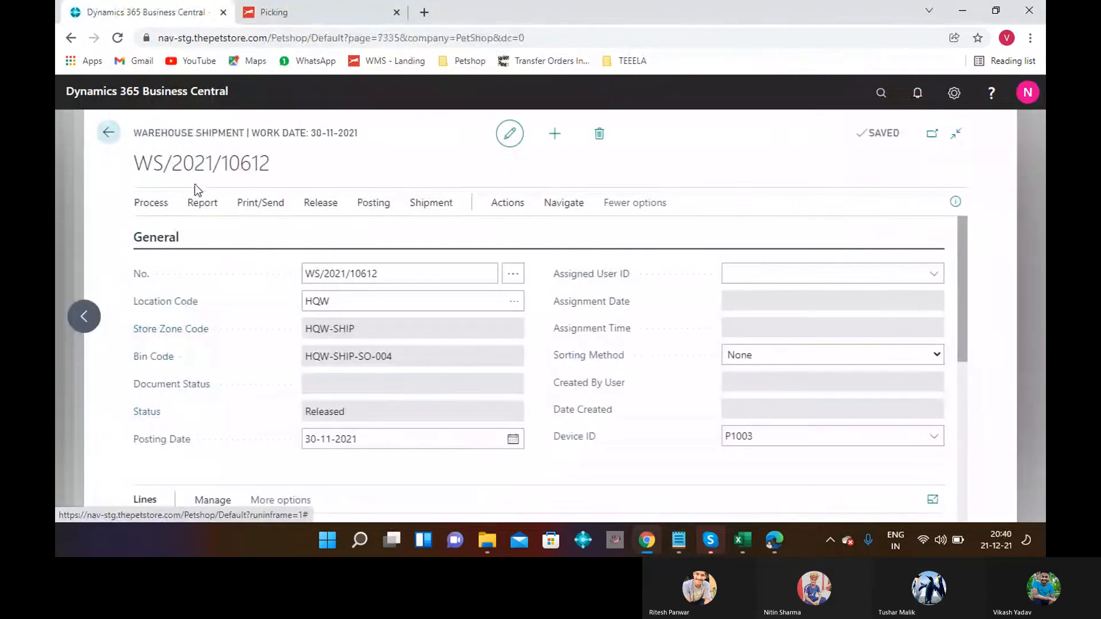
# Copy shipment number WS/2021/10612 from the page title into the Notepad notes.
pyautogui.moveTo(271, 171); pyautogui.dragTo(140, 175)
pyautogui.click(134, 168)
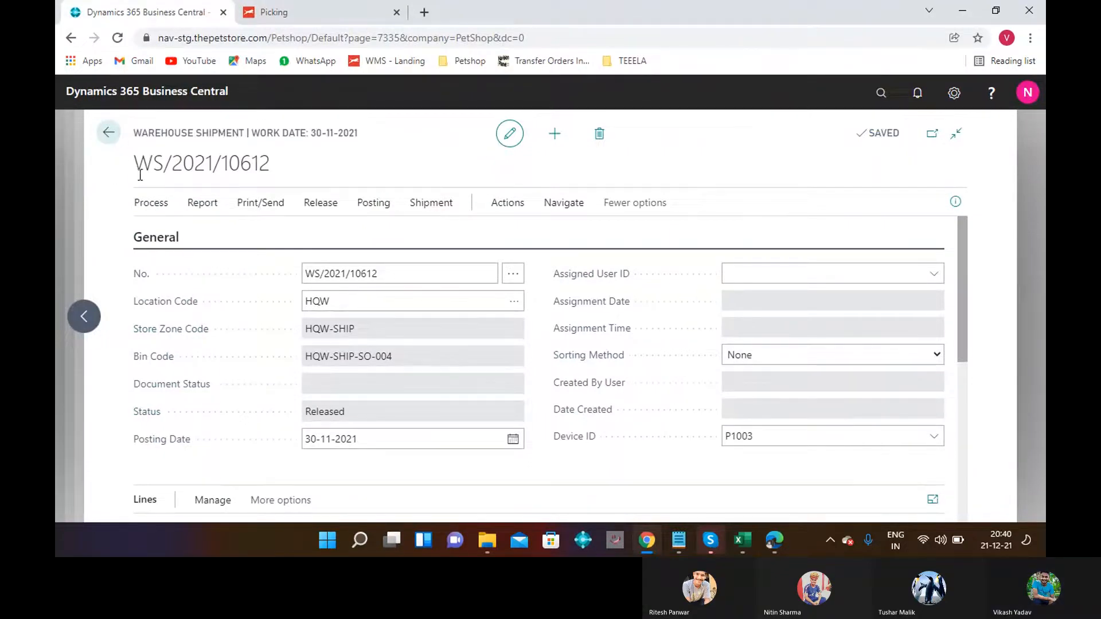
pyautogui.moveTo(256, 163); pyautogui.dragTo(290, 163)
pyautogui.hotkey('ctrl', 'c')
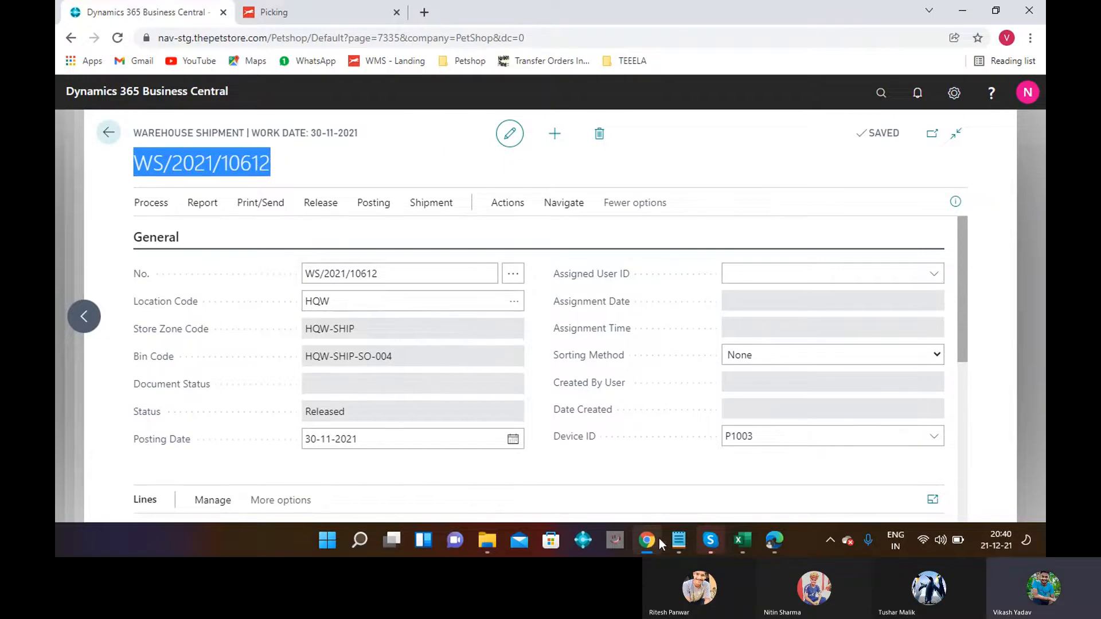
pyautogui.click(681, 527)
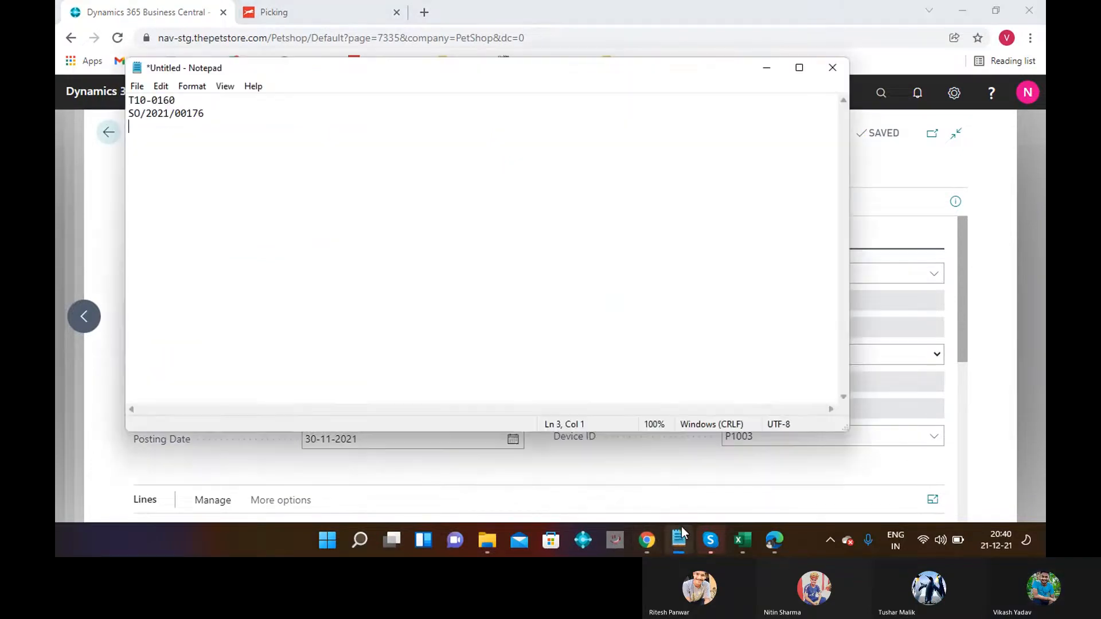
pyautogui.hotkey('ctrl', 'v')
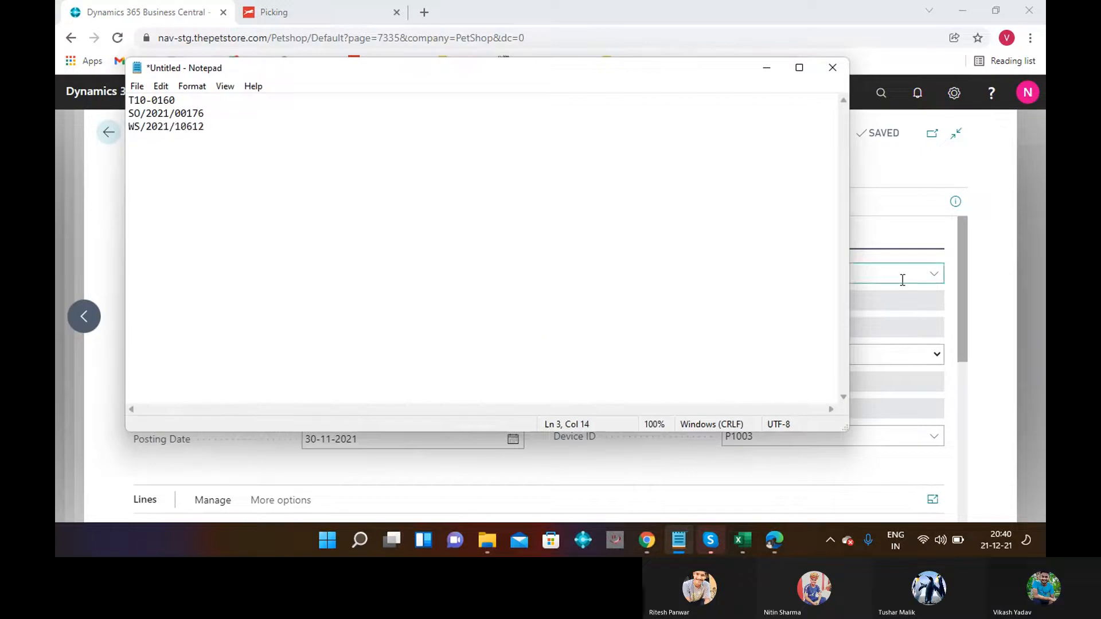
# Post warehouse shipment WS/2021/10612, getting 'There is nothing to post'.
pyautogui.click(774, 67)
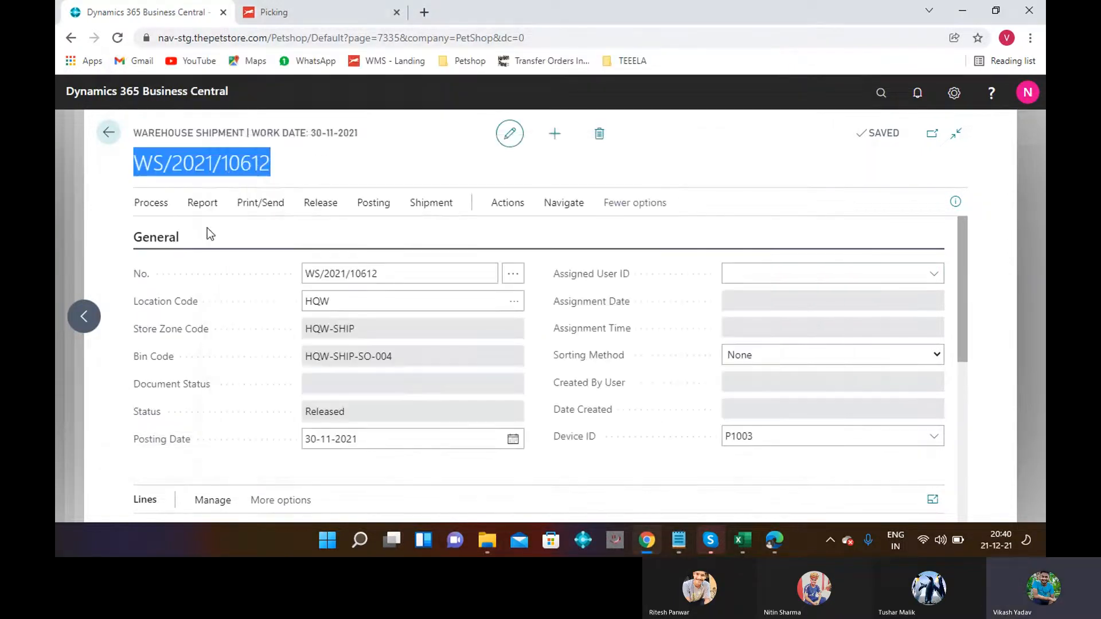
pyautogui.click(374, 204)
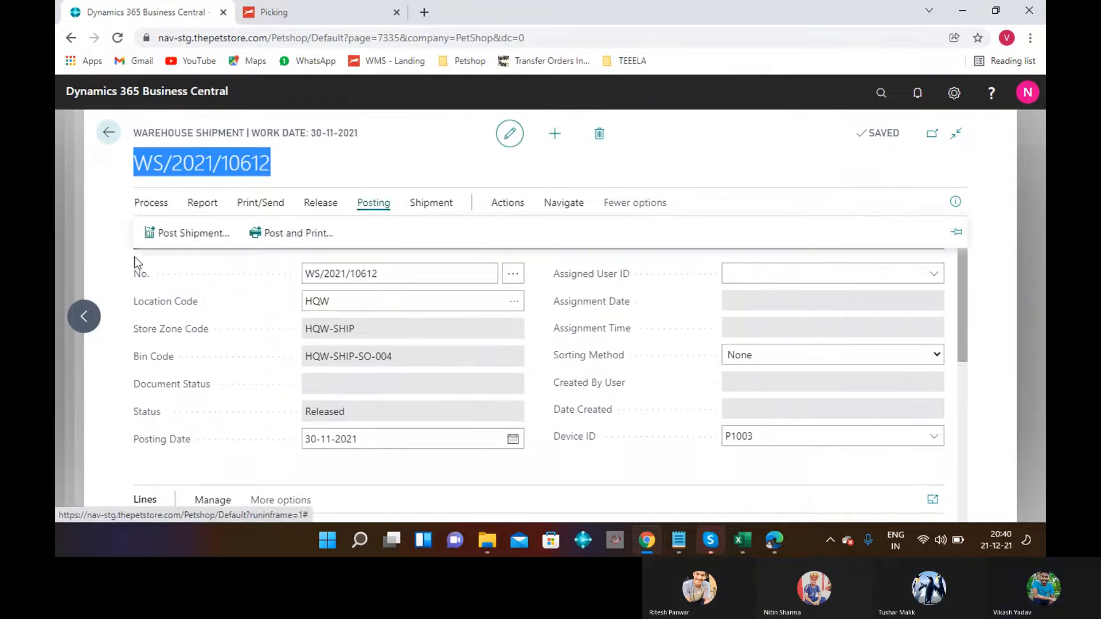
pyautogui.click(178, 235)
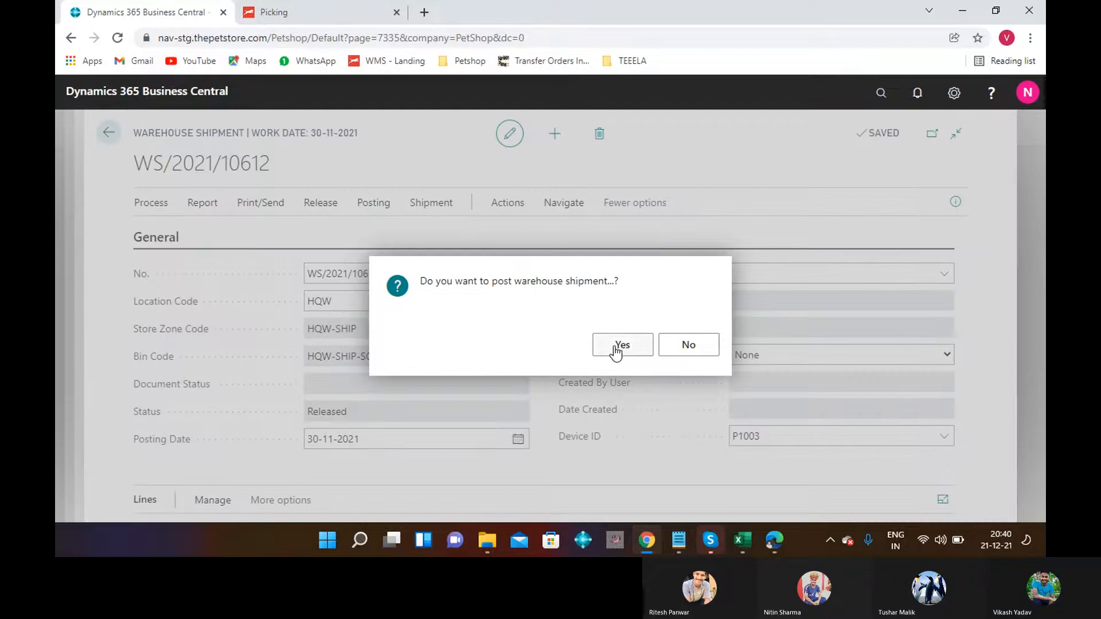
pyautogui.click(615, 347)
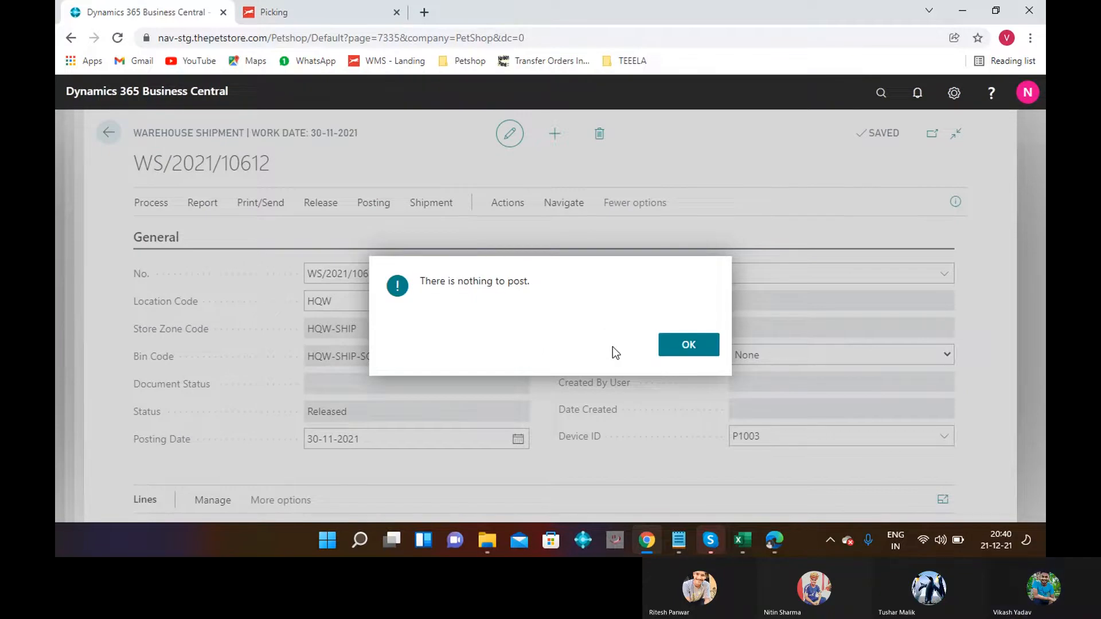
# Dismiss the nothing-to-post message and stop picking on WS/2021/10612.
pyautogui.click(703, 346)
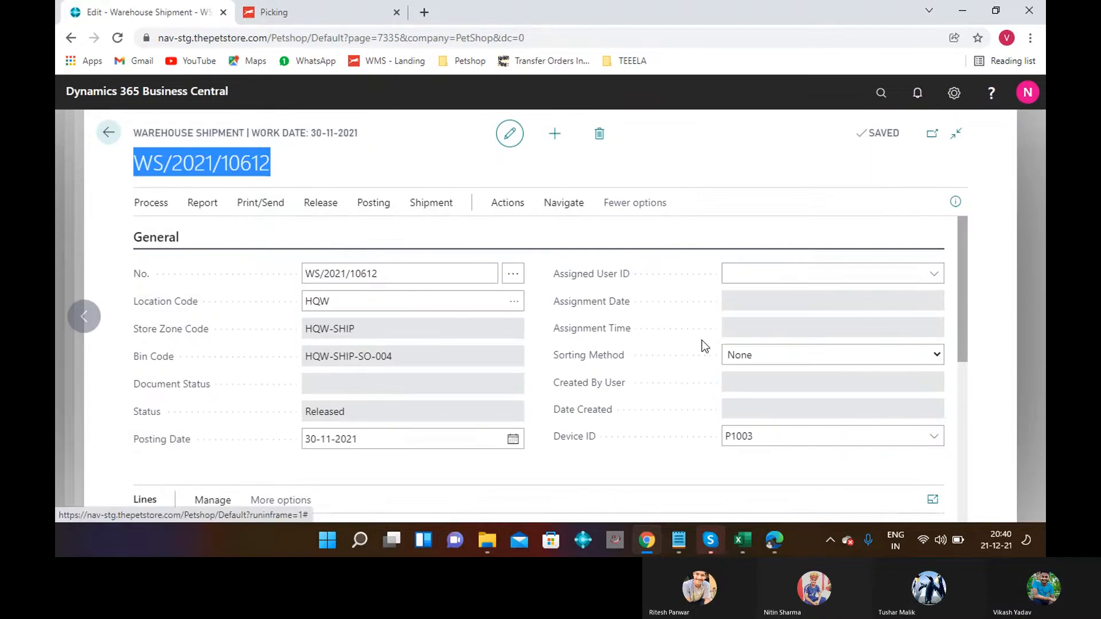
pyautogui.click(151, 203)
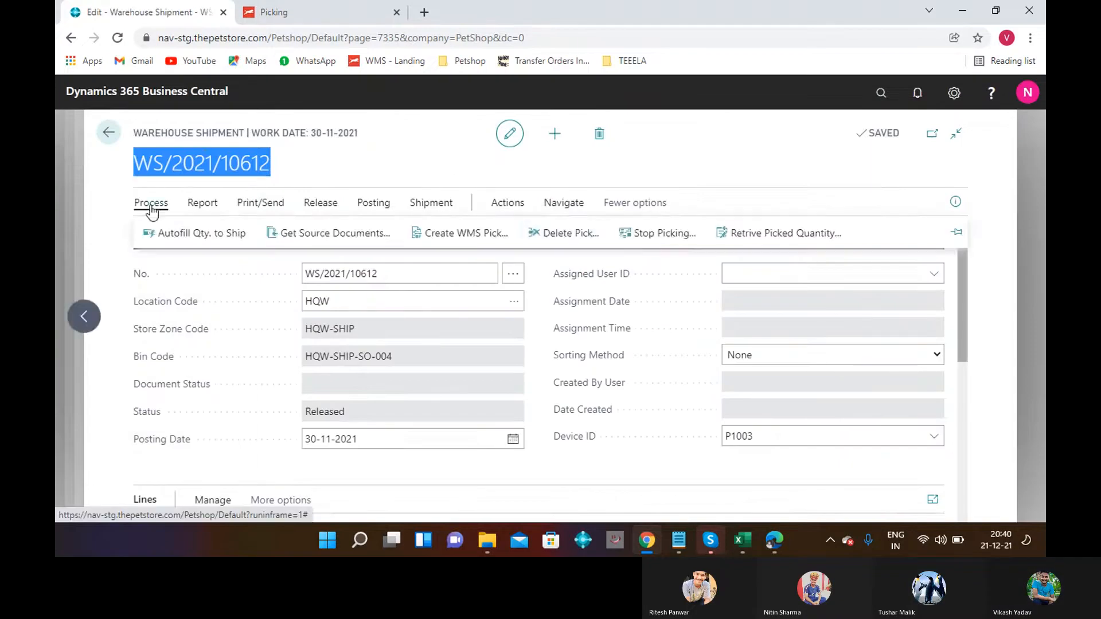
pyautogui.click(682, 244)
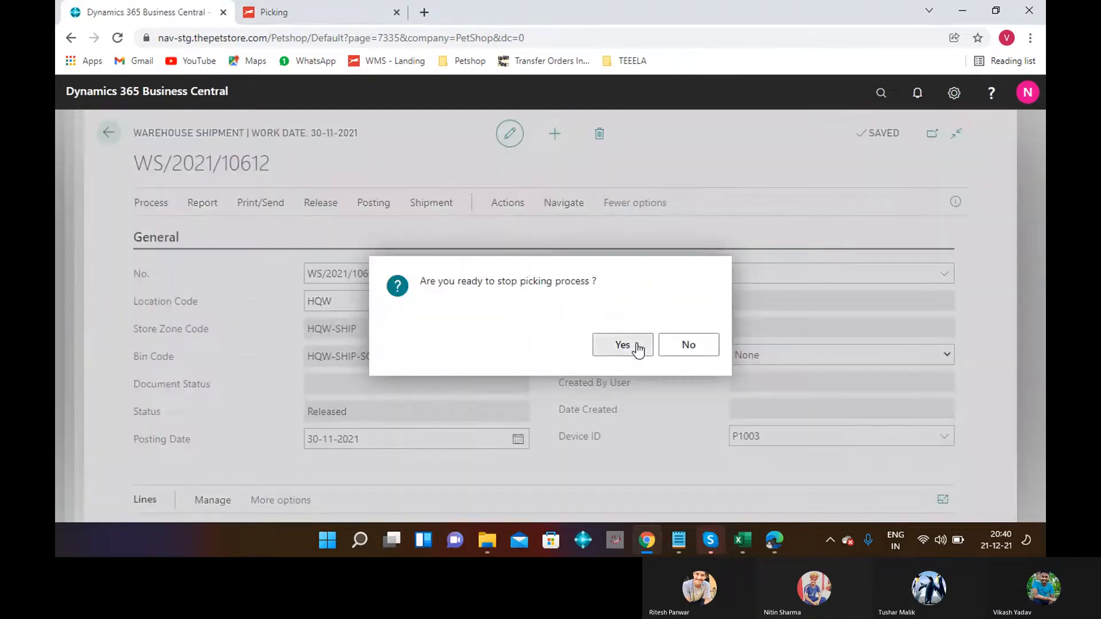
pyautogui.click(634, 345)
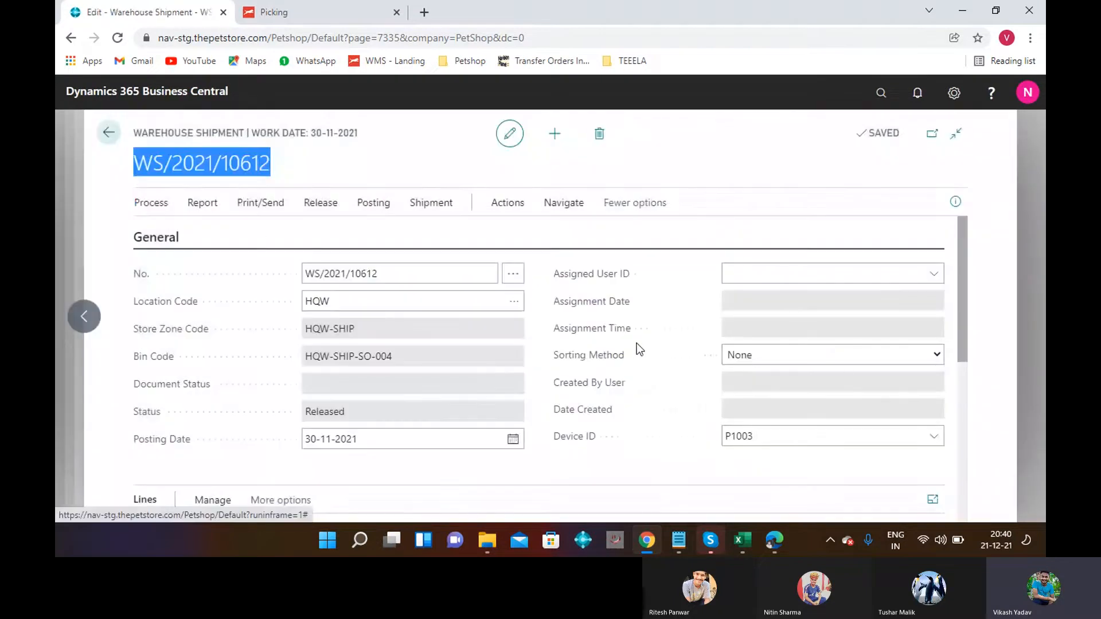
# Retrieve the picked quantity, dismiss the missing STORE dimension error, and open a new tab.
pyautogui.click(160, 211)
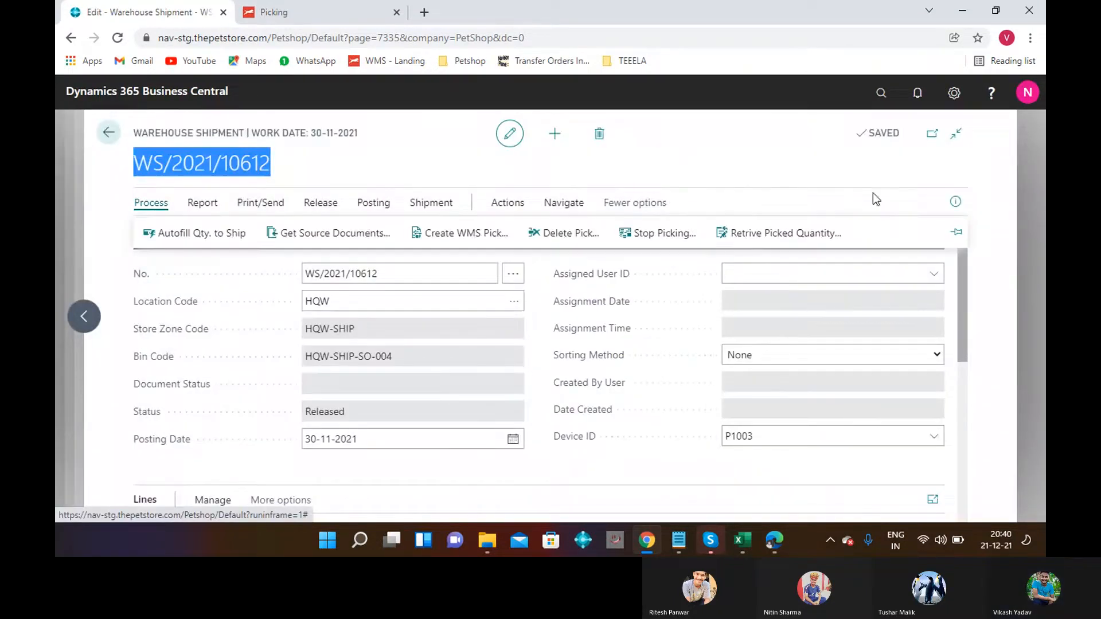
pyautogui.click(746, 241)
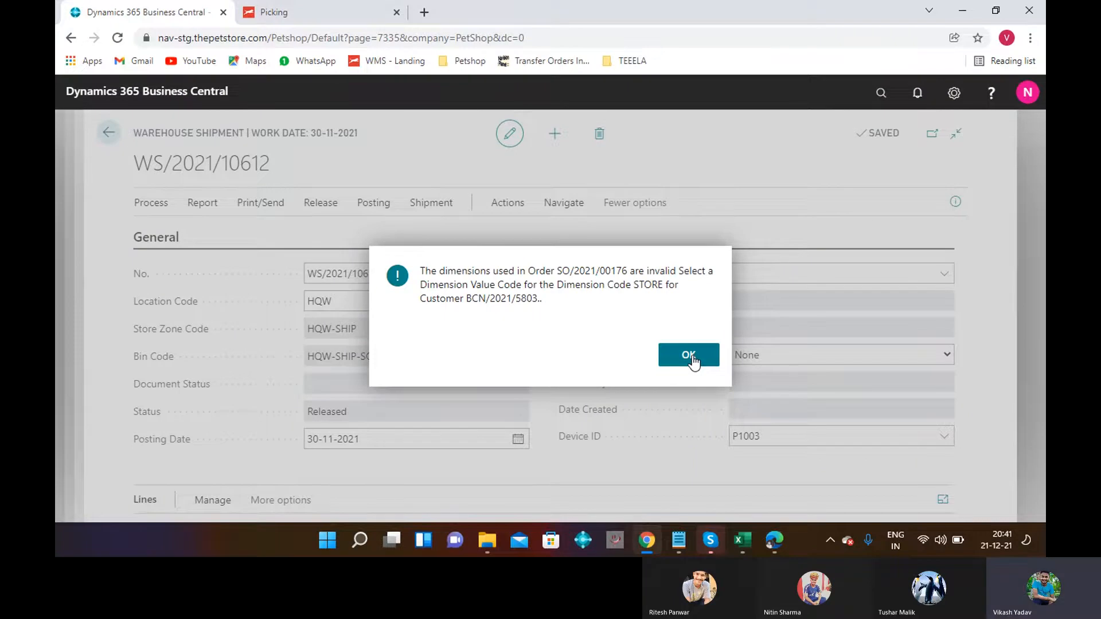
pyautogui.click(689, 355)
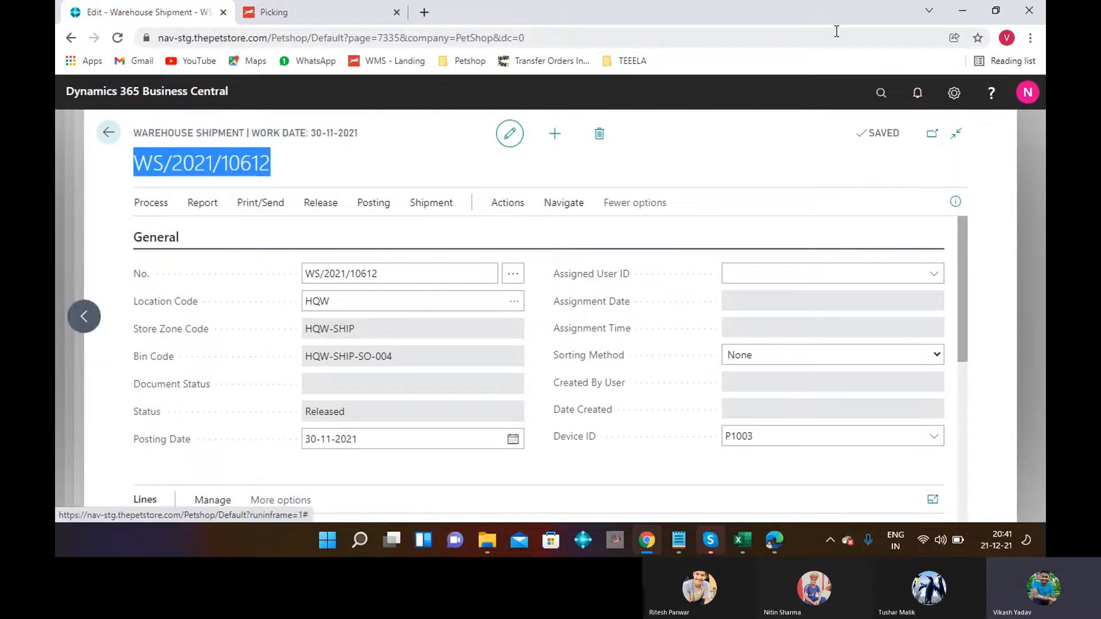
pyautogui.click(425, 13)
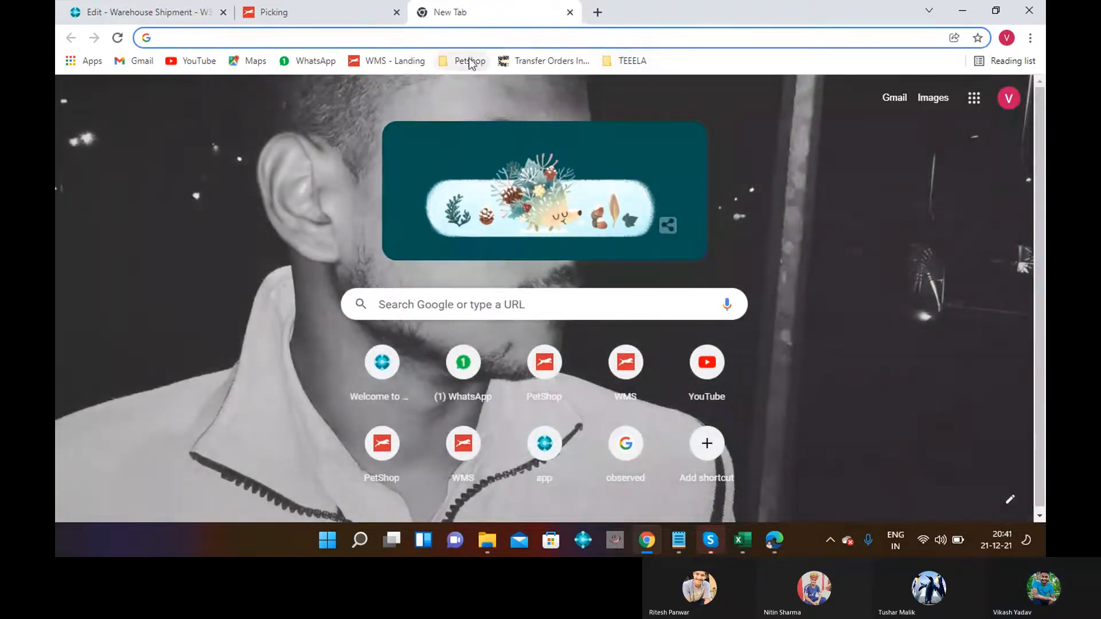
# Open Business Central from the Petshop bookmark and search 'SALE ORDER' to reach Sales Orders.
pyautogui.click(466, 61)
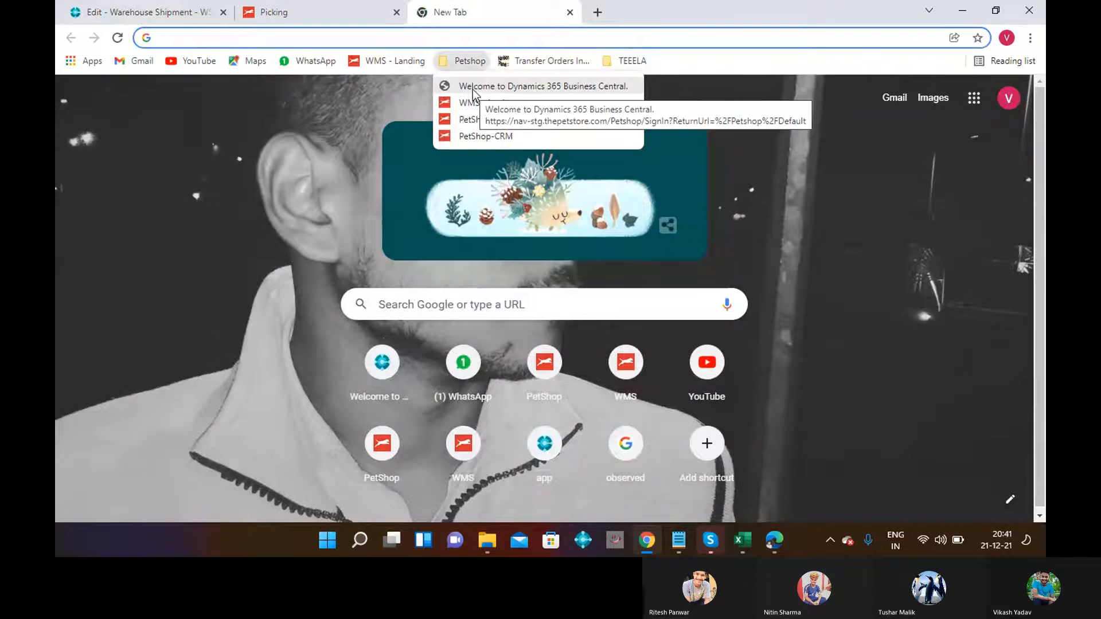
pyautogui.click(473, 89)
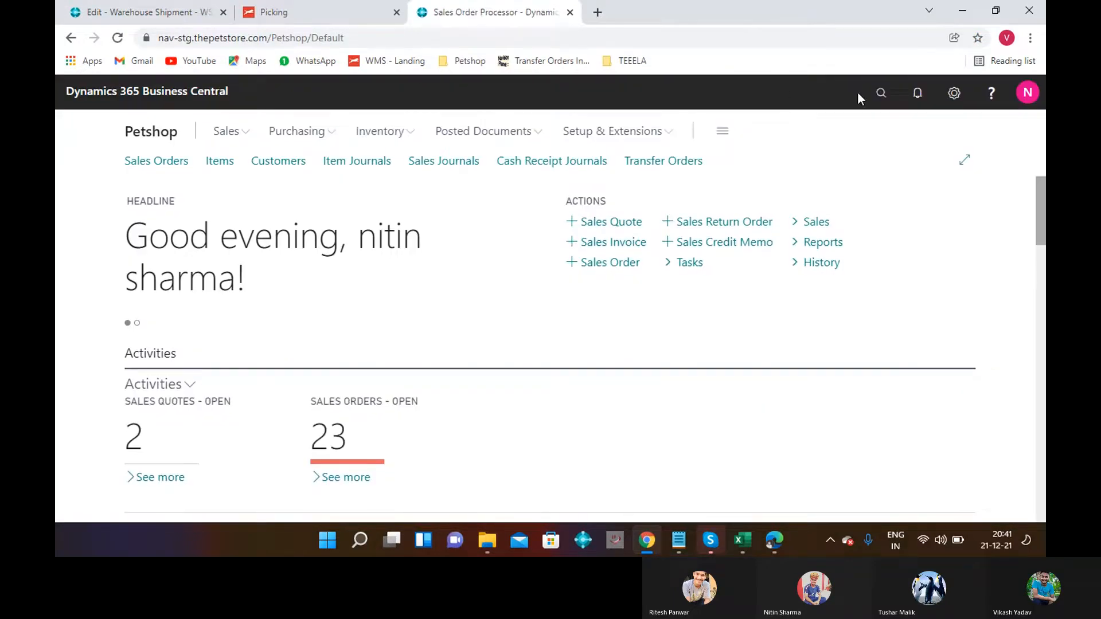
pyautogui.click(885, 96)
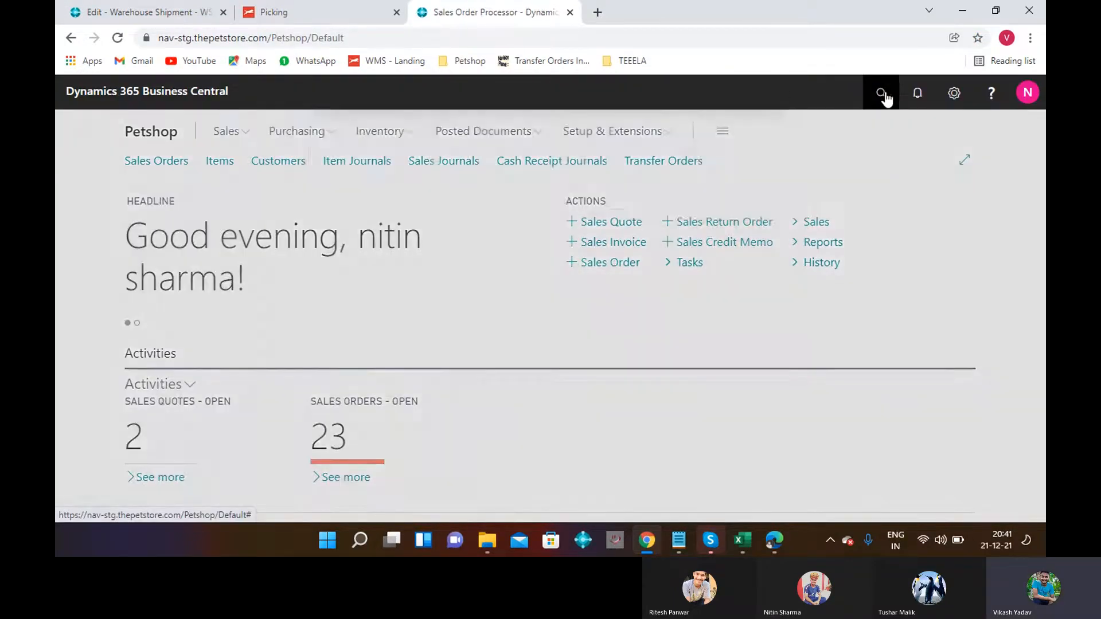
pyautogui.write('SALE ORDER')
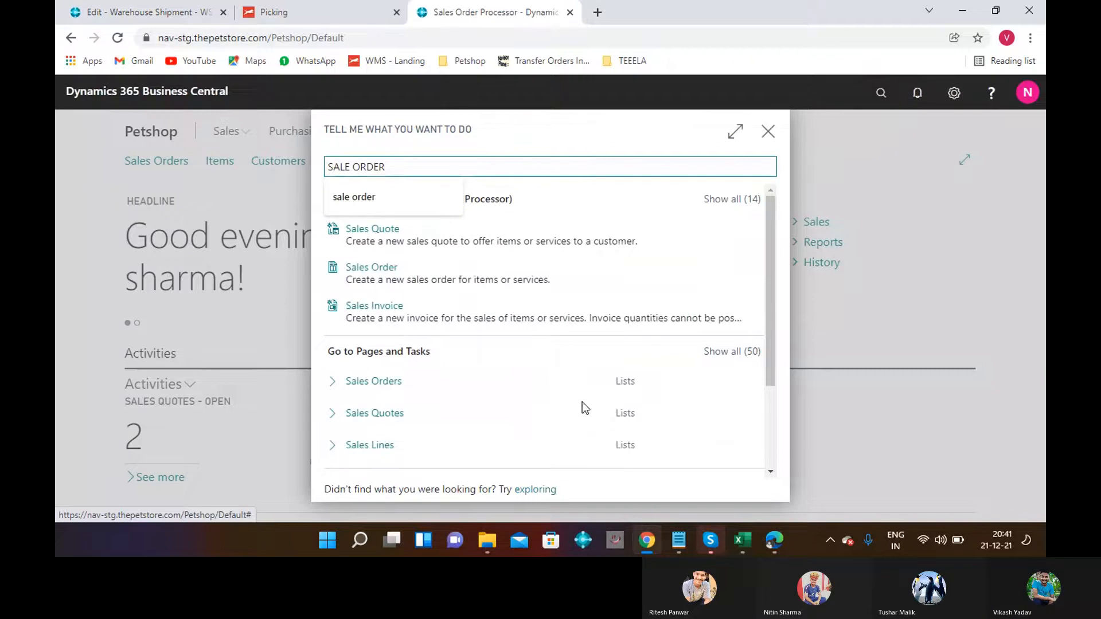
pyautogui.click(453, 384)
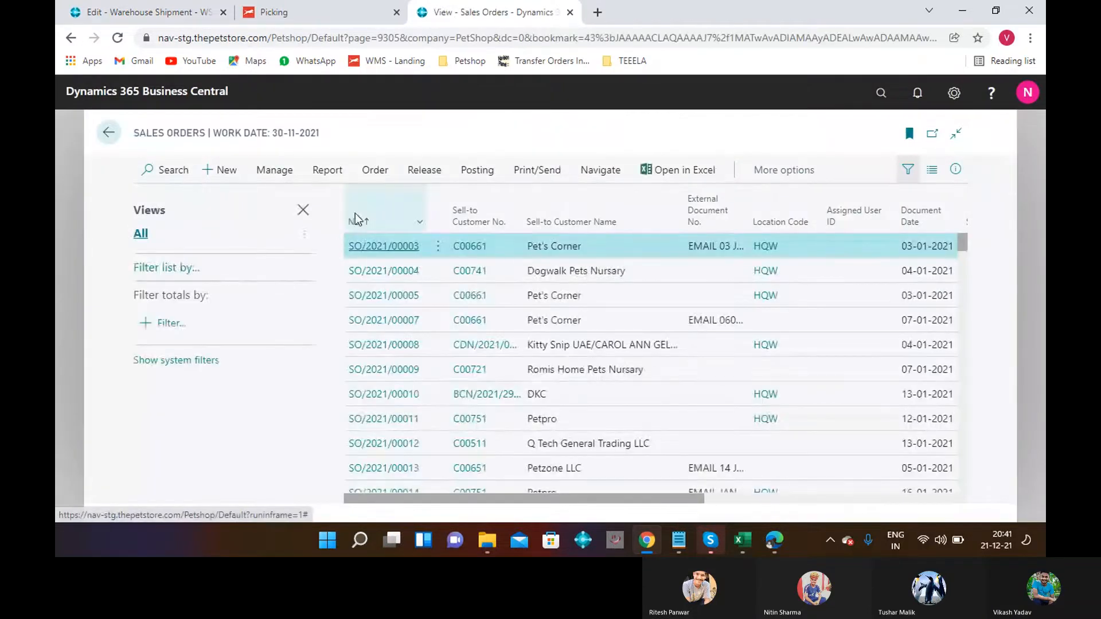
# Search the Sales Orders list for SO/2021/00176, copied from Notepad, and open the order.
pyautogui.click(173, 170)
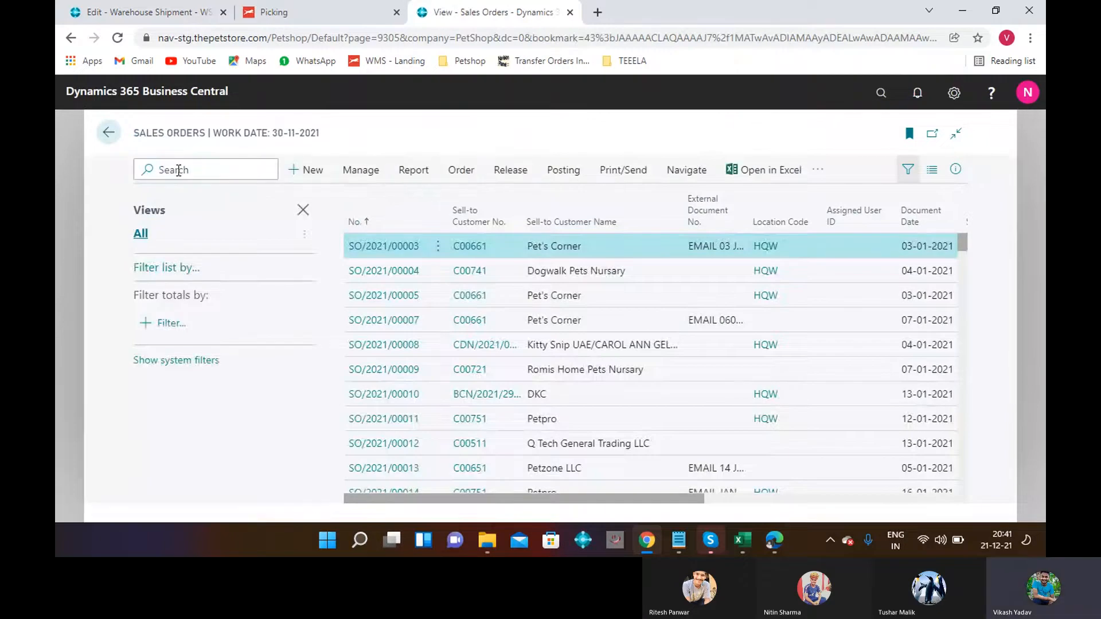
pyautogui.write('WS/2021/10612')
pyautogui.press('BackSpace')
pyautogui.press('BackSpace')
pyautogui.press('BackSpace')
pyautogui.press('BackSpace')
pyautogui.press('BackSpace')
pyautogui.press('BackSpace')
pyautogui.press('BackSpace')
pyautogui.press('BackSpace')
pyautogui.press('BackSpace')
pyautogui.press('BackSpace')
pyautogui.press('BackSpace')
pyautogui.press('BackSpace')
pyautogui.press('BackSpace')
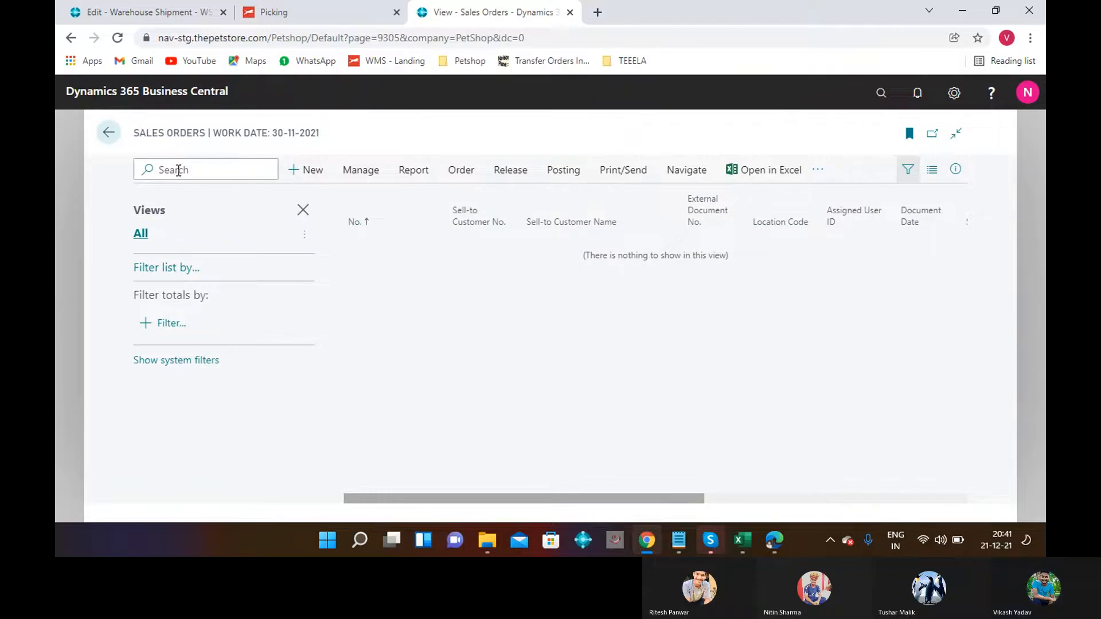
pyautogui.click(679, 542)
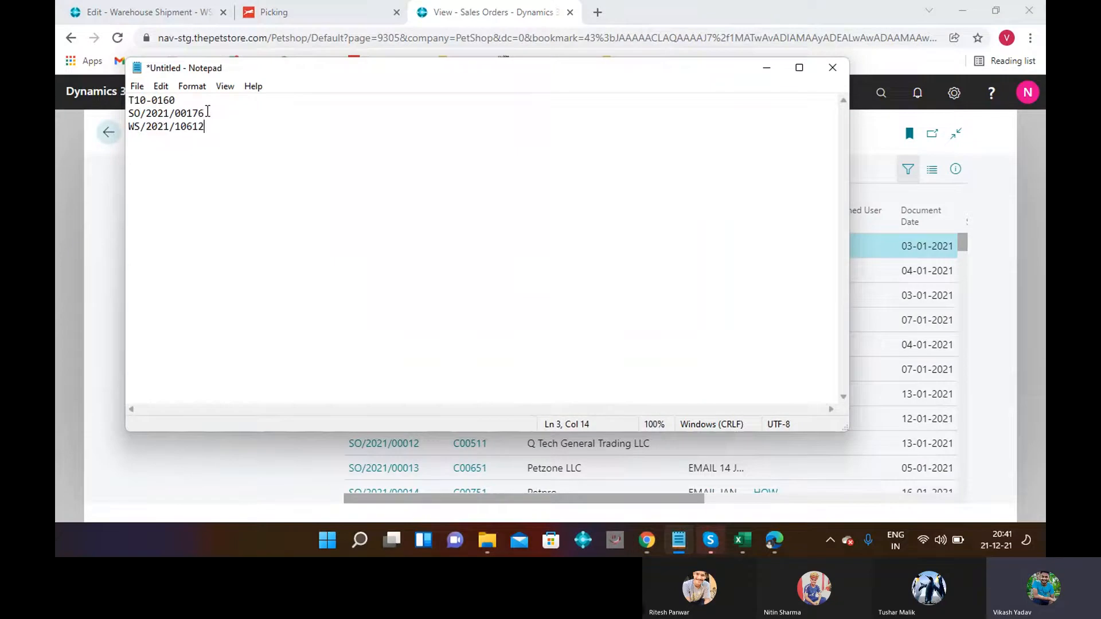
pyautogui.tripleClick(207, 111)
pyautogui.hotkey('ctrl', 'c')
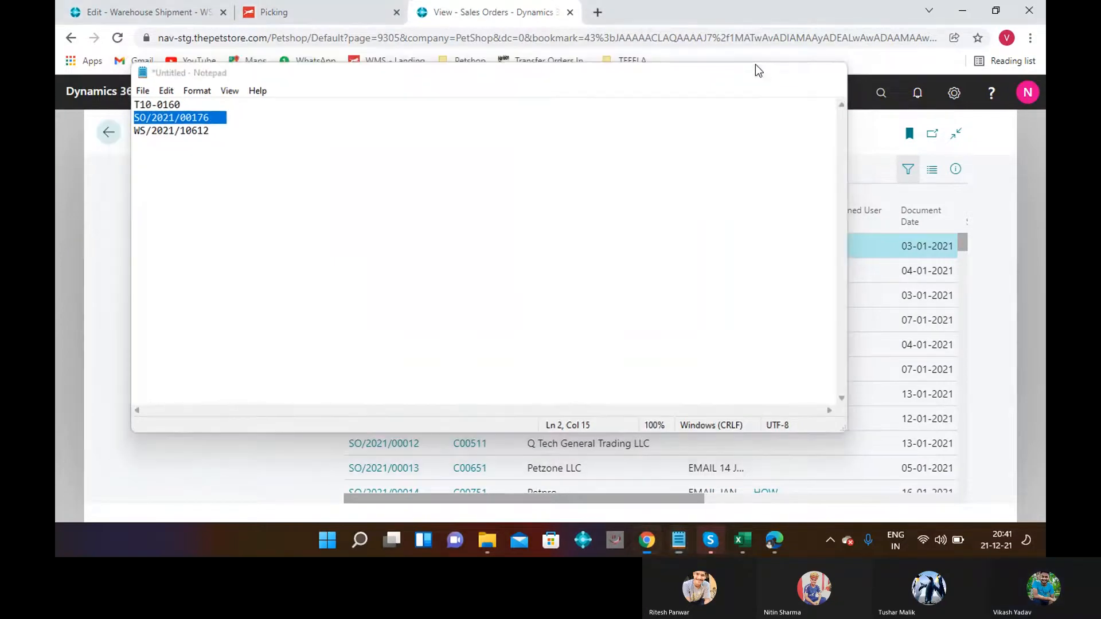
pyautogui.click(756, 64)
pyautogui.hotkey('ctrl', 'v')
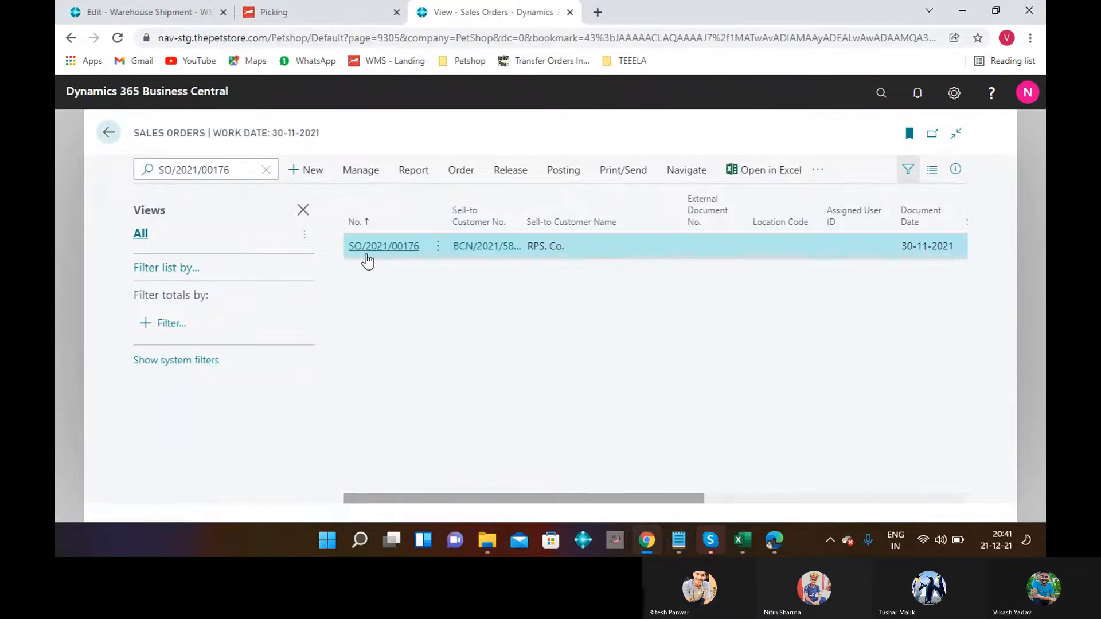
pyautogui.click(367, 255)
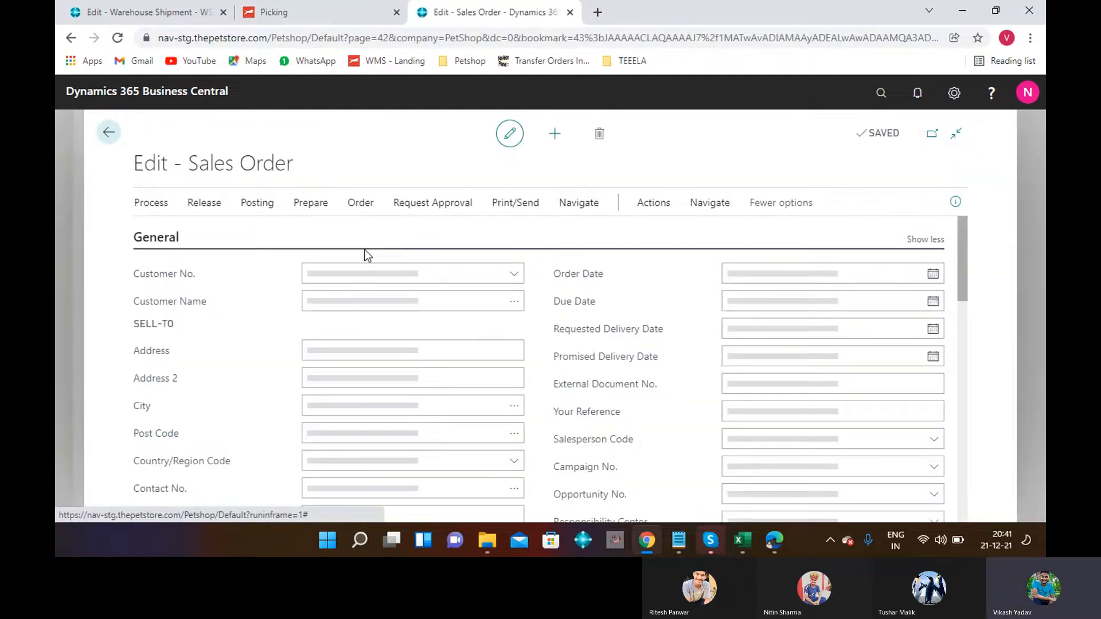
# Add dimension STORE = HQW to order SO/2021/00176 and update its lines.
pyautogui.click(358, 203)
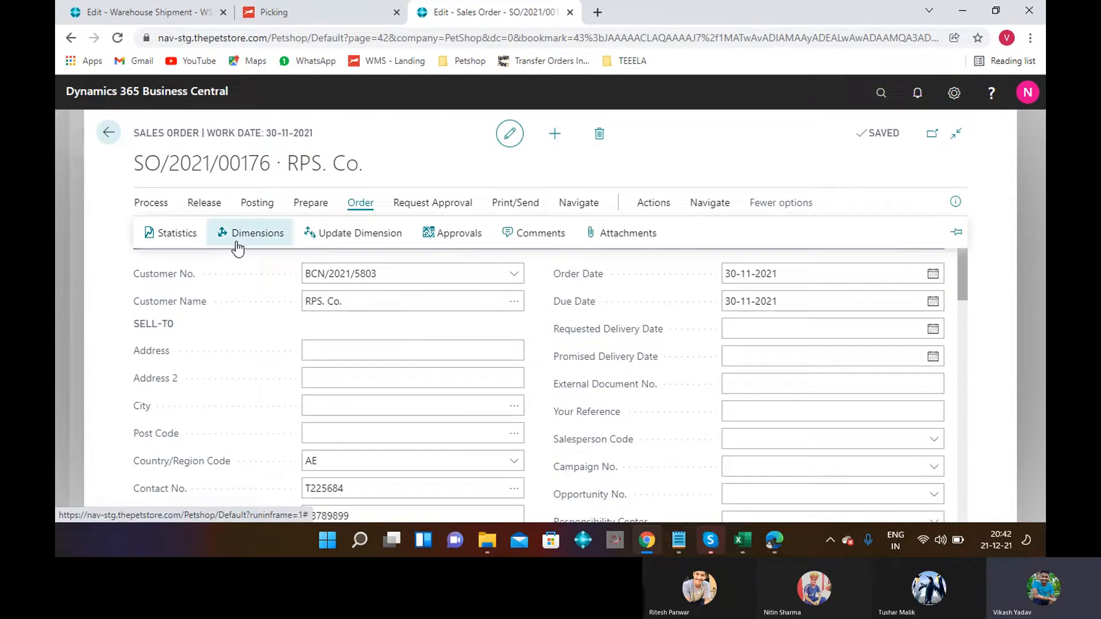
pyautogui.click(237, 243)
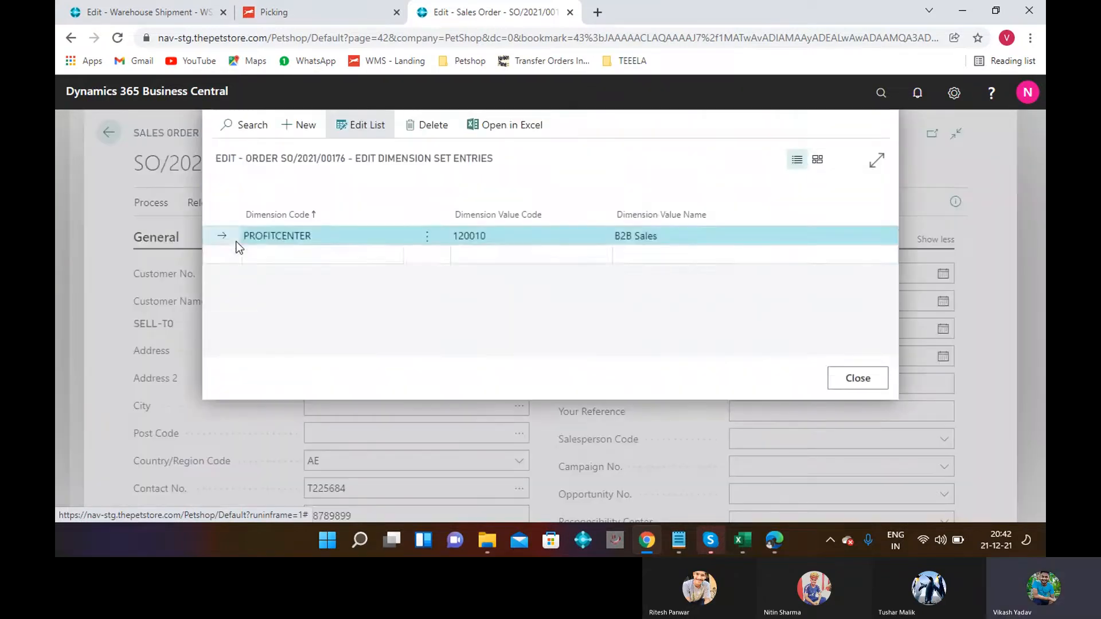
pyautogui.click(267, 255)
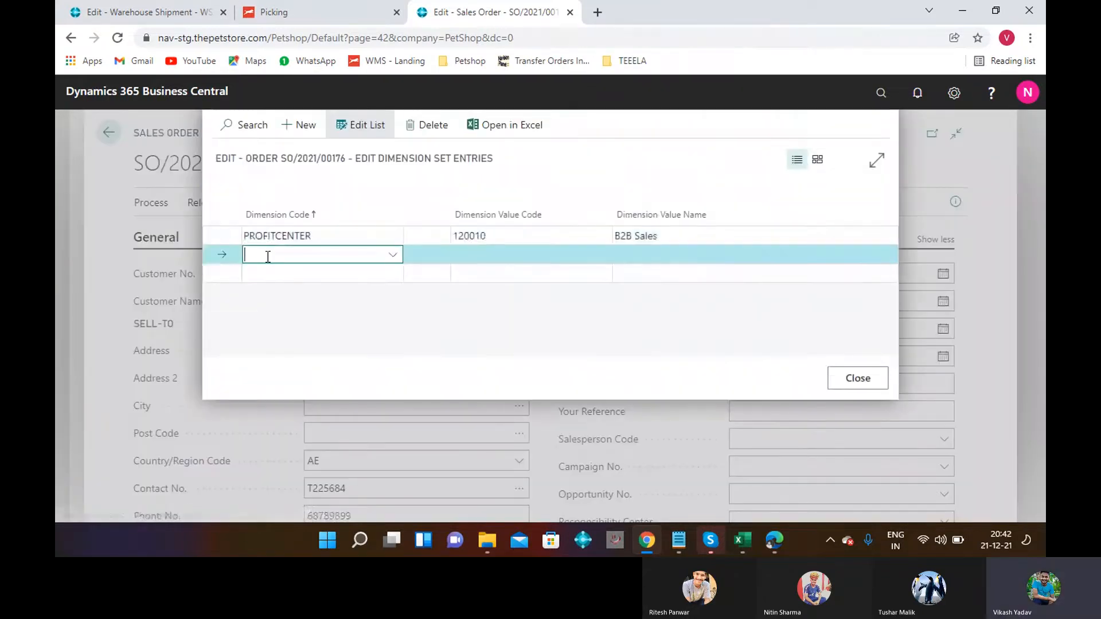
pyautogui.write('STO')
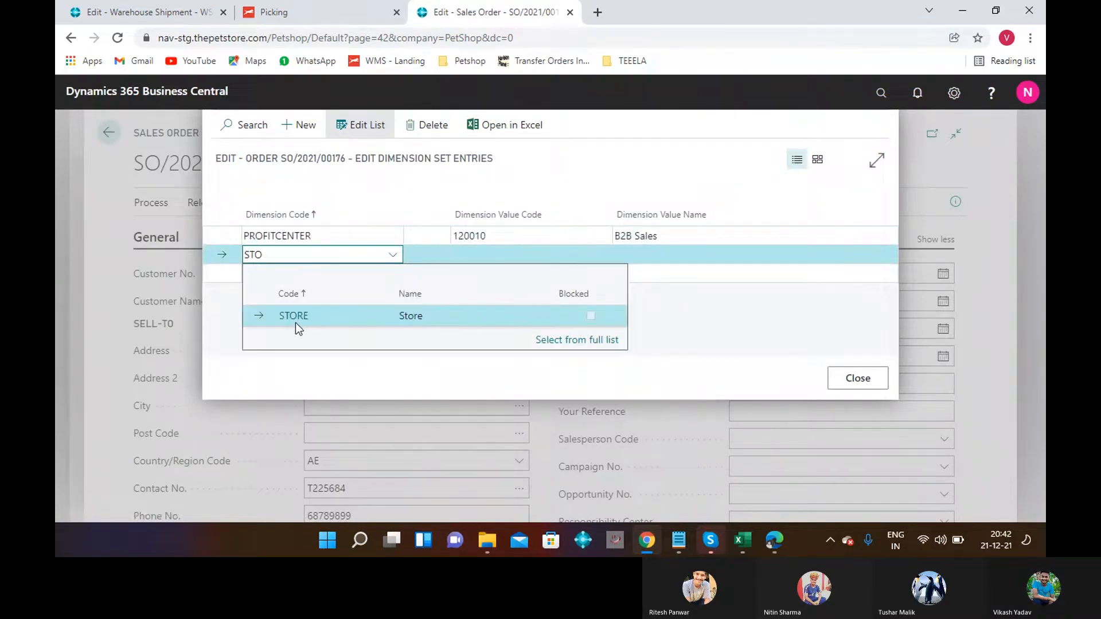
pyautogui.click(298, 321)
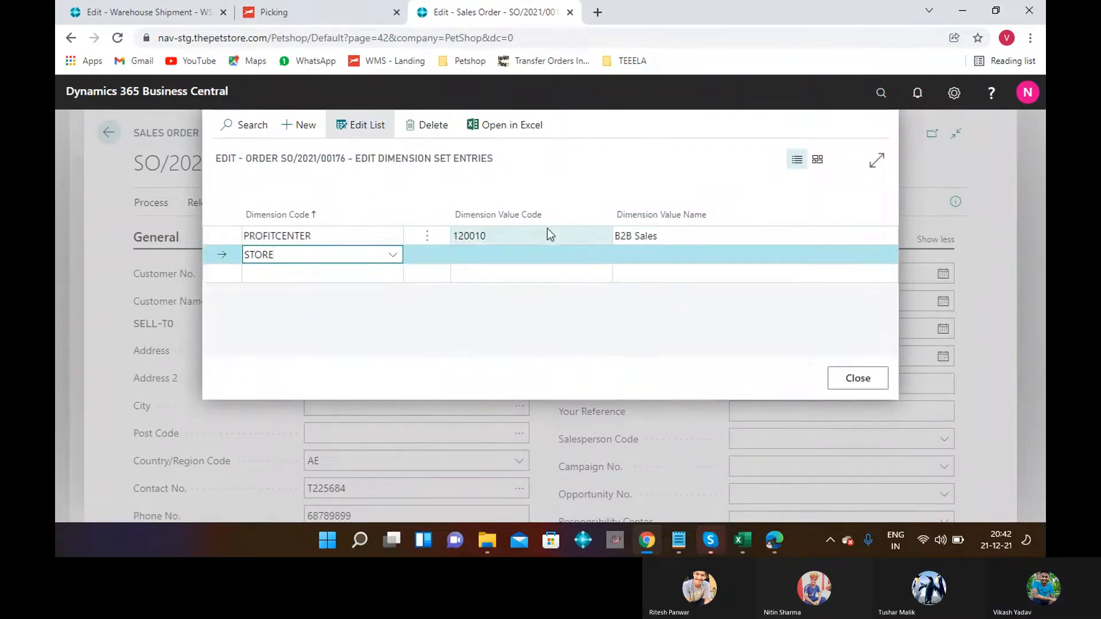
pyautogui.click(504, 257)
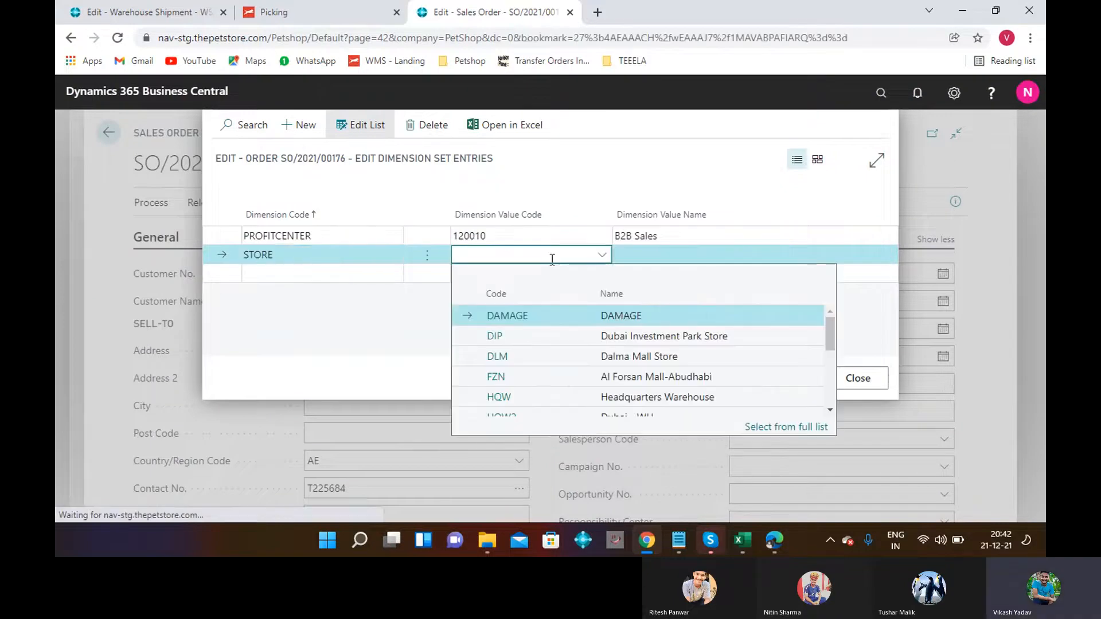
pyautogui.click(542, 393)
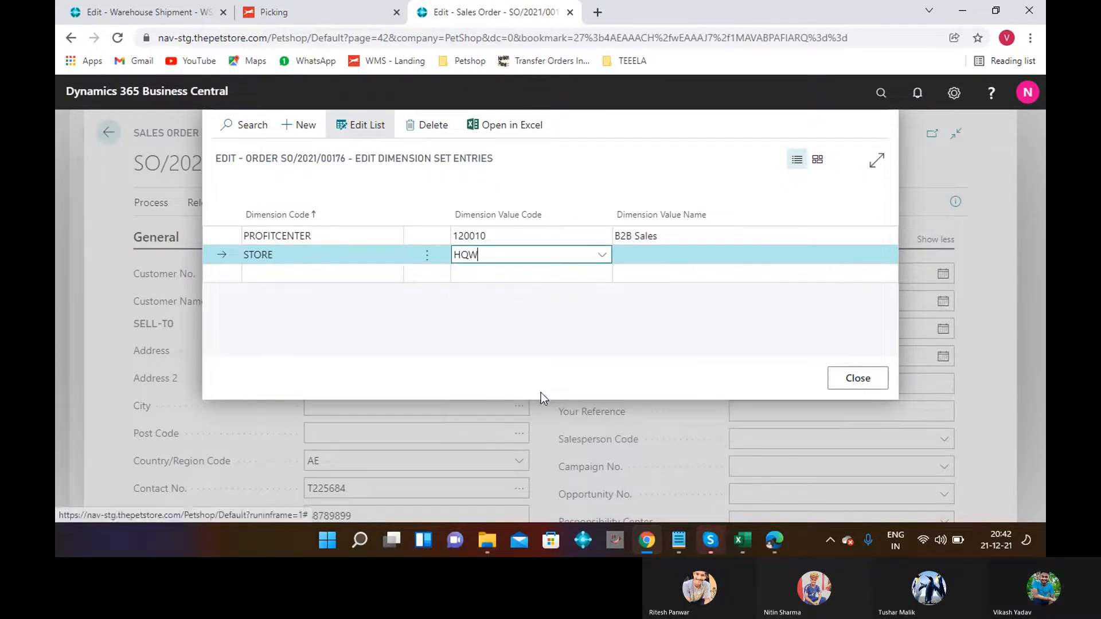
pyautogui.click(859, 378)
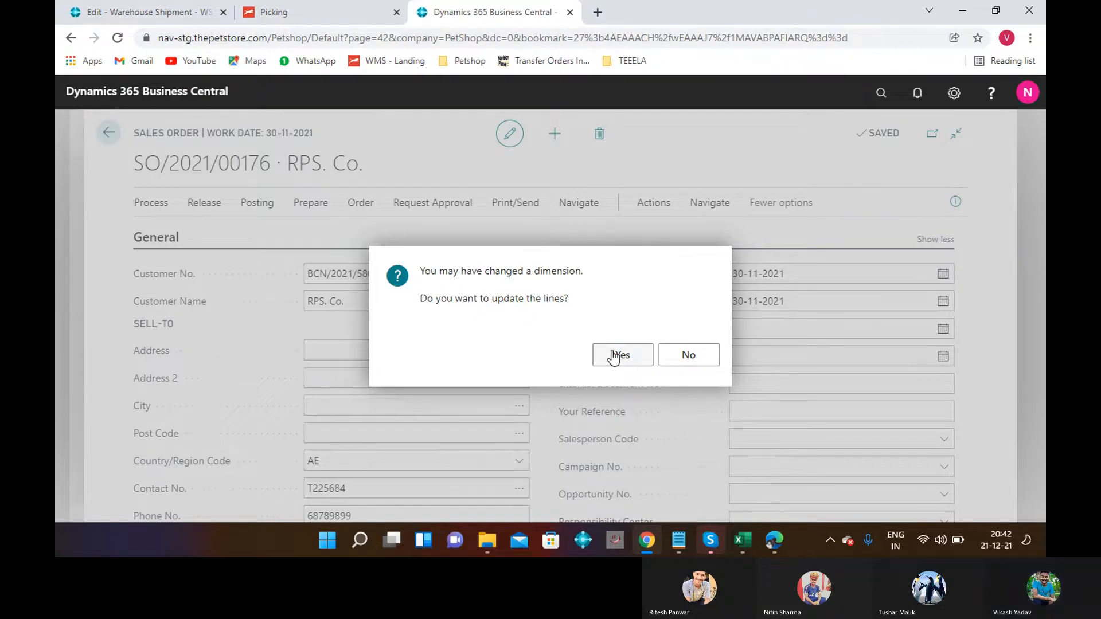
pyautogui.click(614, 357)
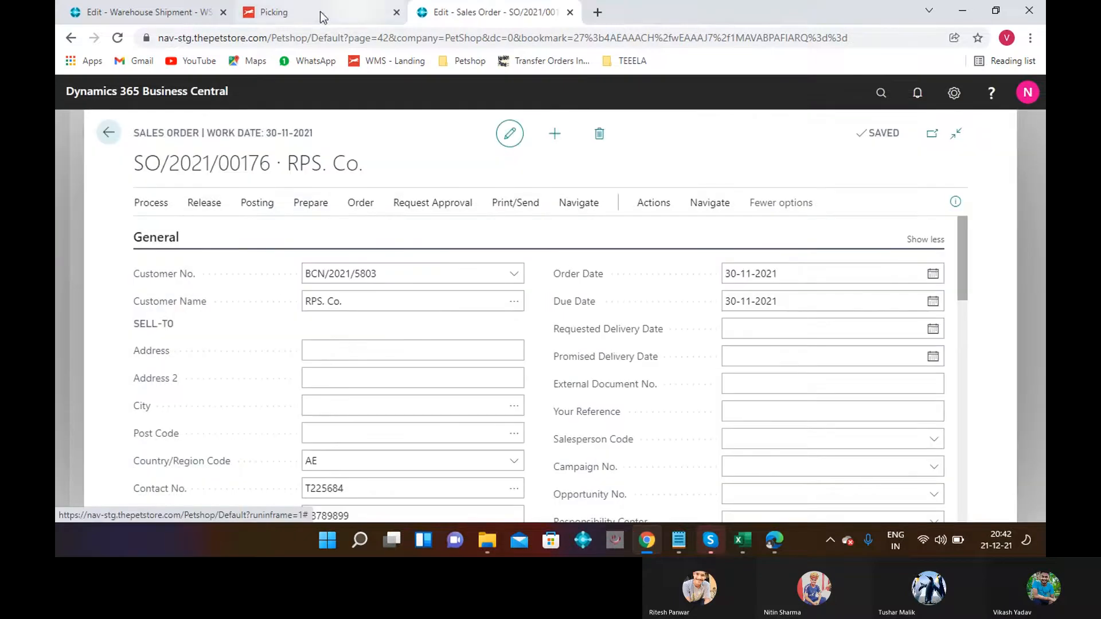
# Post warehouse shipment WS/2021/10612 again, which again reports nothing to post.
pyautogui.click(154, 11)
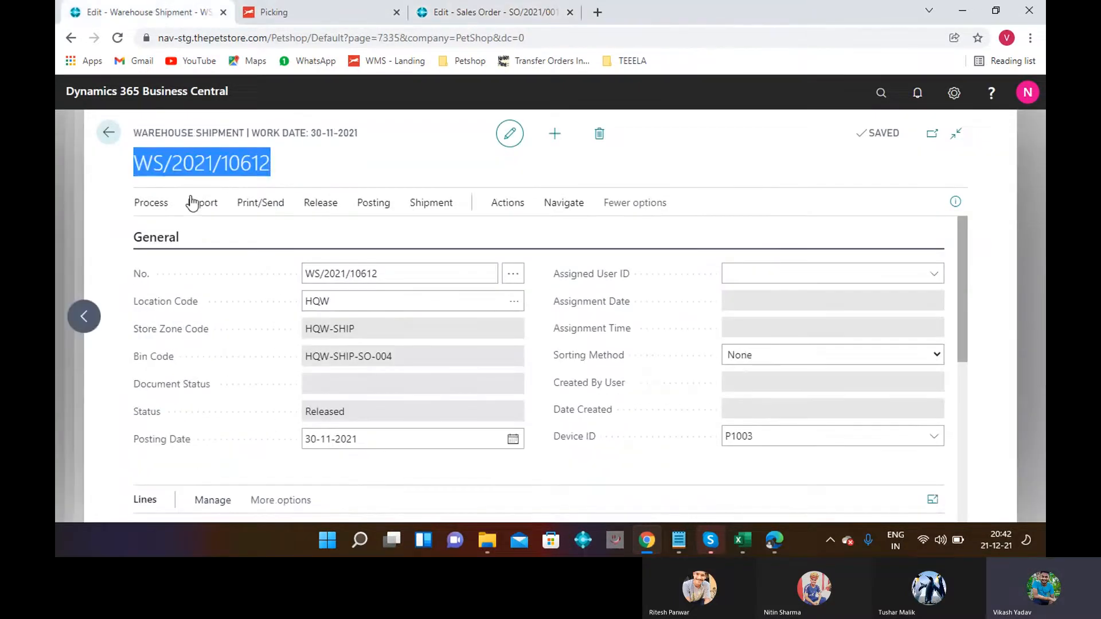
pyautogui.click(378, 206)
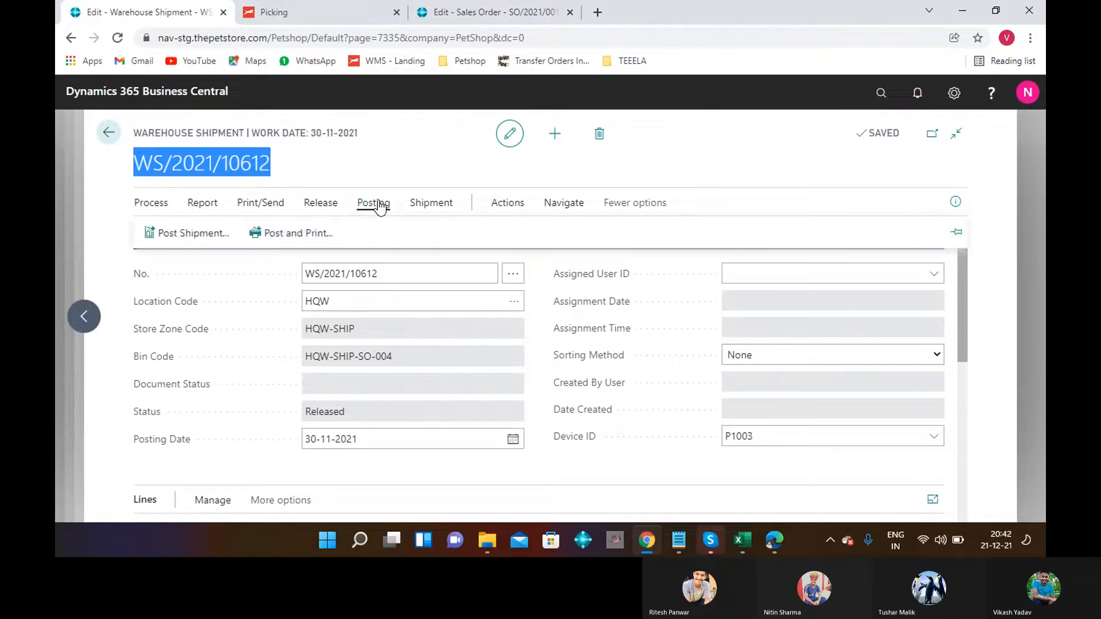
pyautogui.click(222, 229)
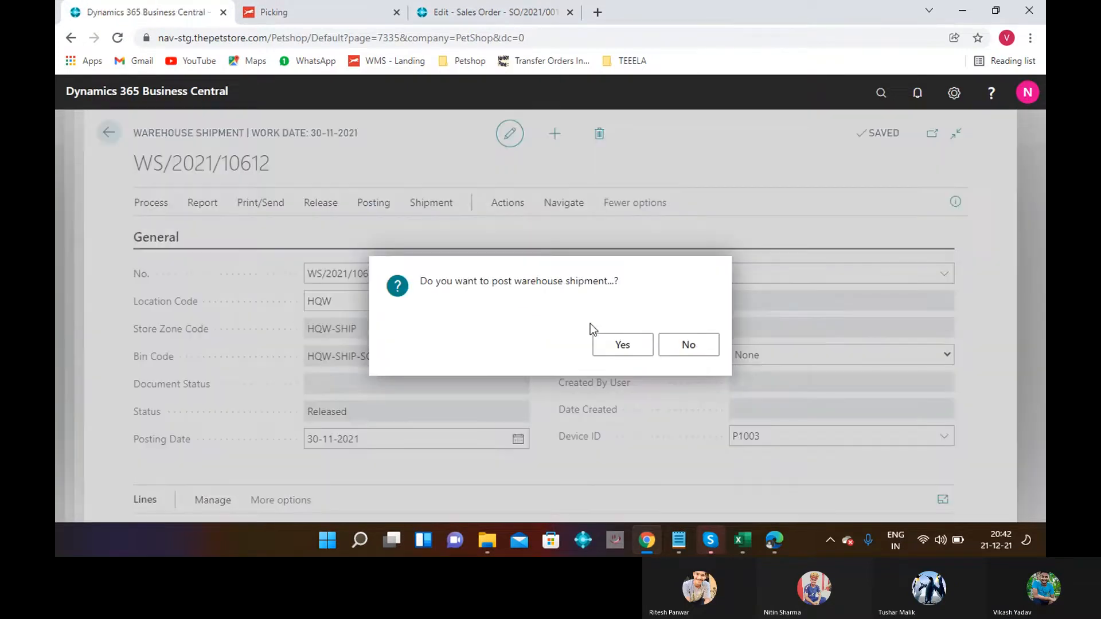
pyautogui.click(618, 351)
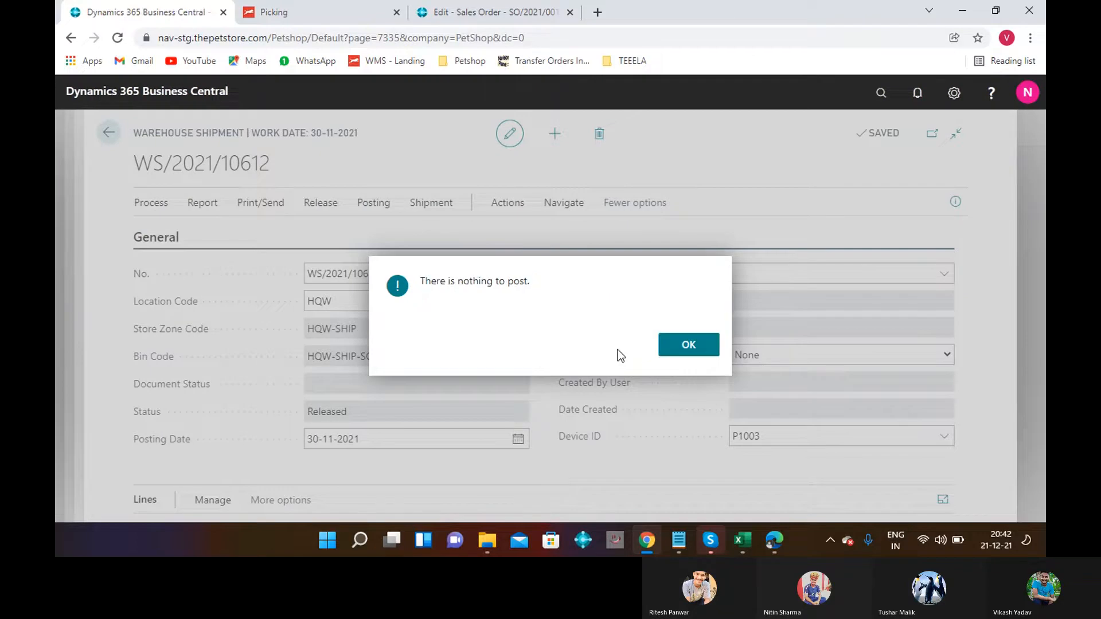
pyautogui.click(691, 360)
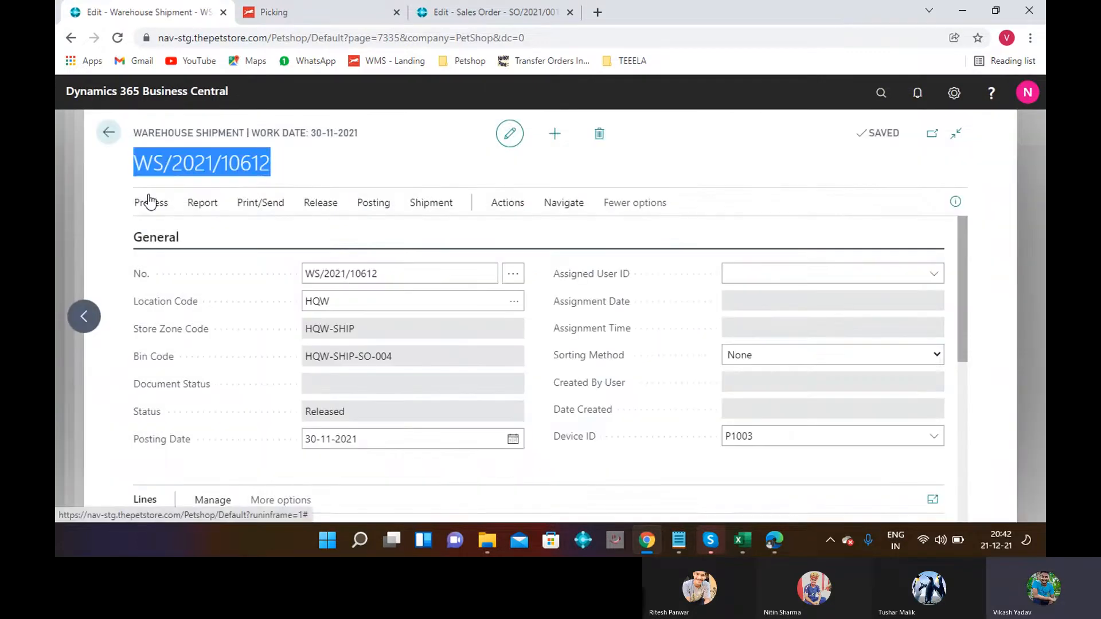
# Stop picking on warehouse shipment WS/2021/10612.
pyautogui.click(151, 202)
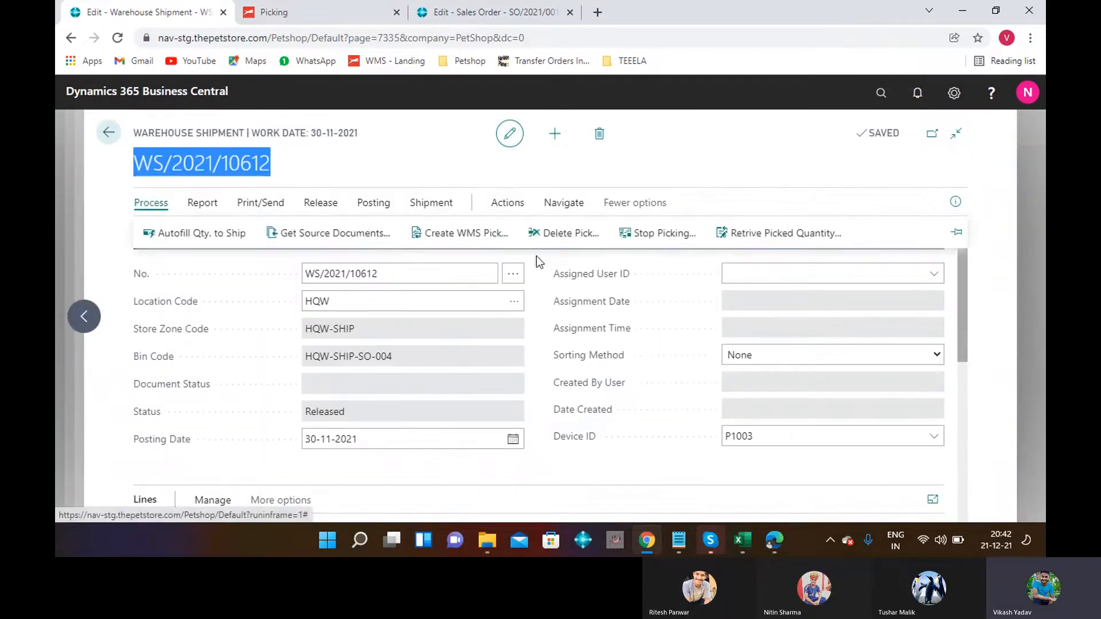
pyautogui.click(664, 234)
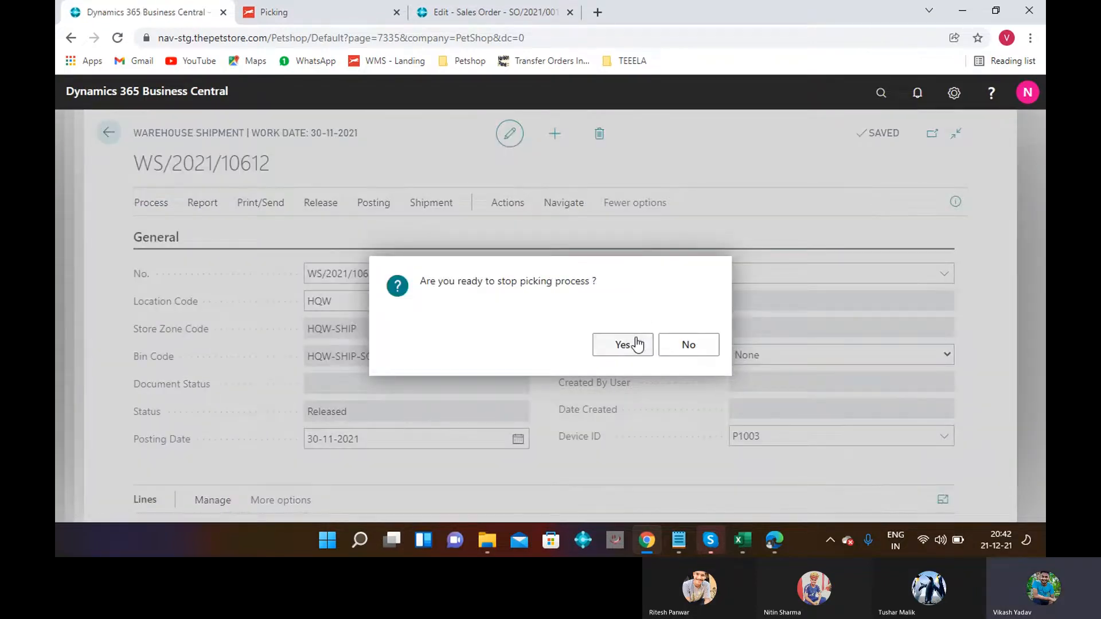
pyautogui.click(637, 345)
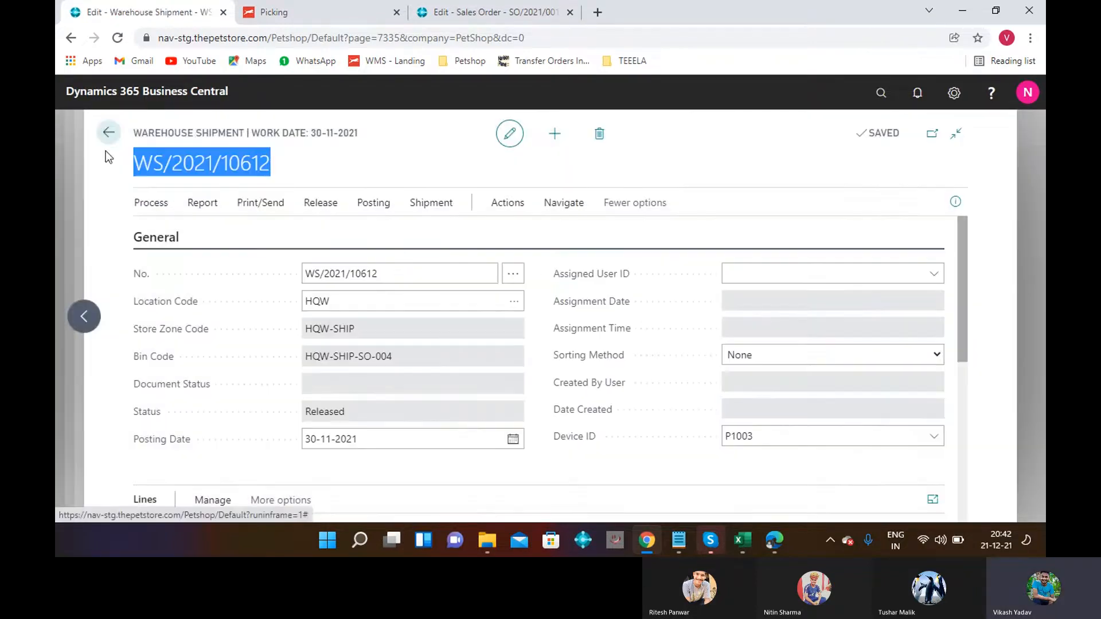
pyautogui.click(143, 200)
# Search 'POSTED SALE SHIP' and open the Posted Sales Shipments list.
pyautogui.click(803, 232)
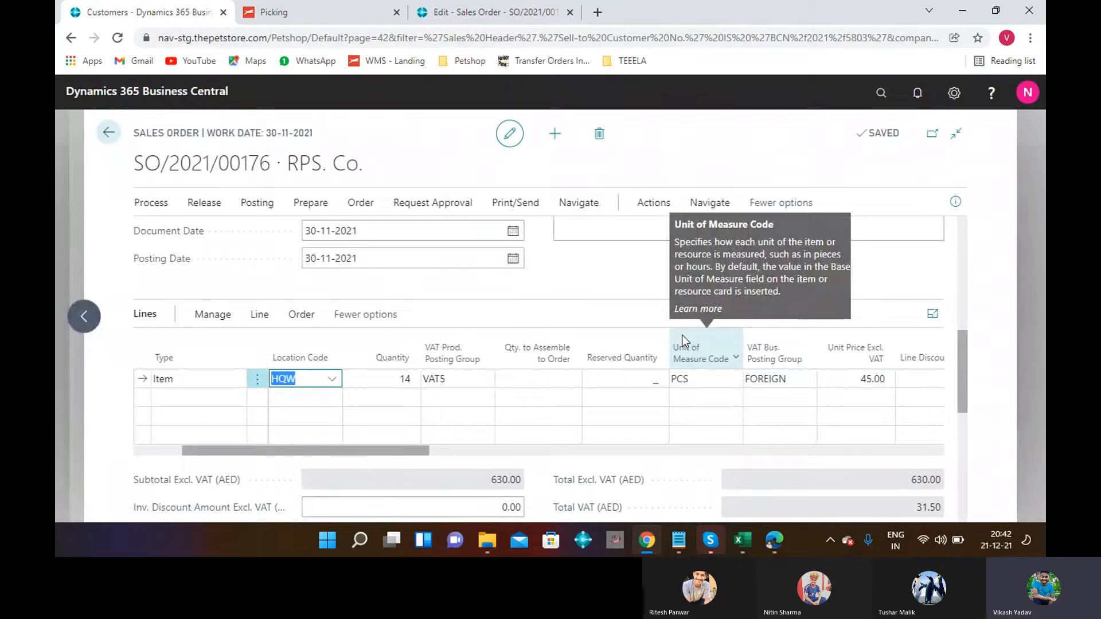
pyautogui.click(882, 99)
pyautogui.write('S')
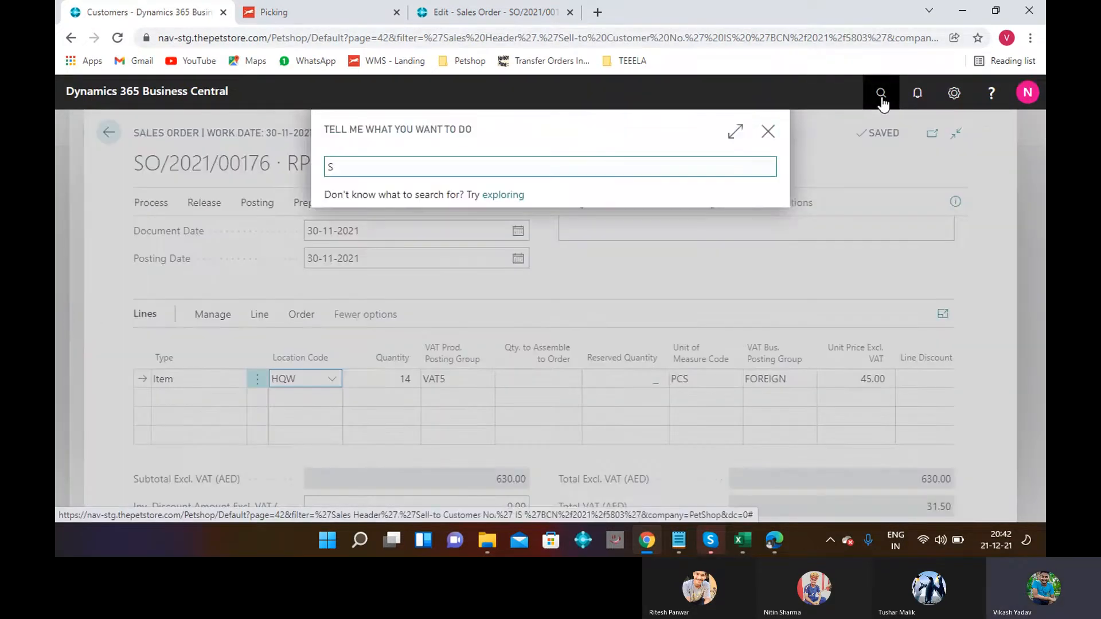
pyautogui.press('BackSpace')
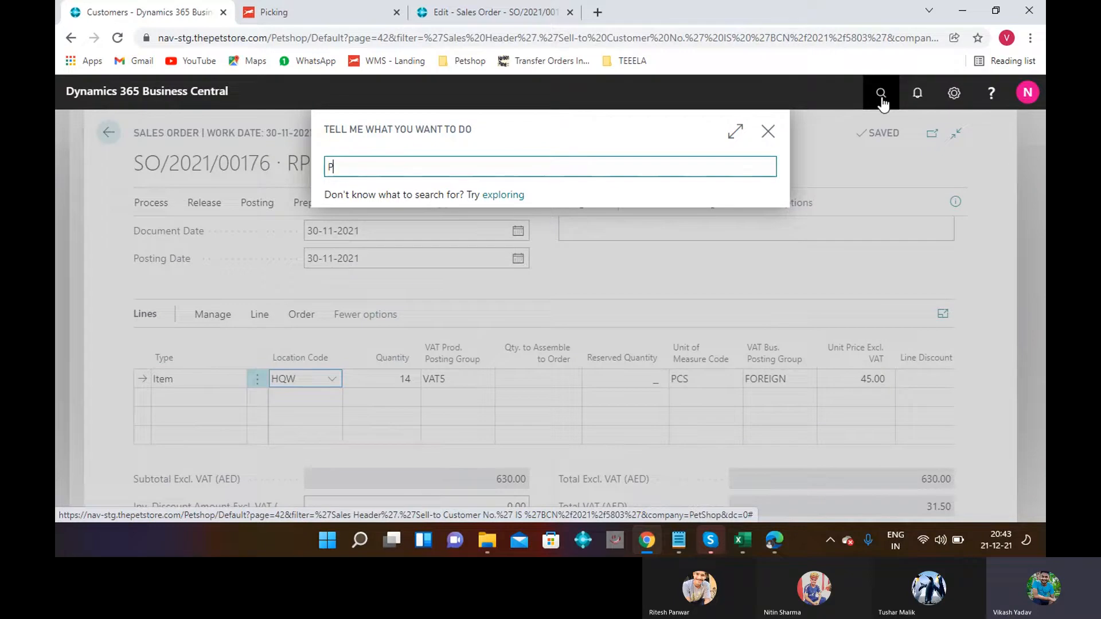
pyautogui.write('POSTED')
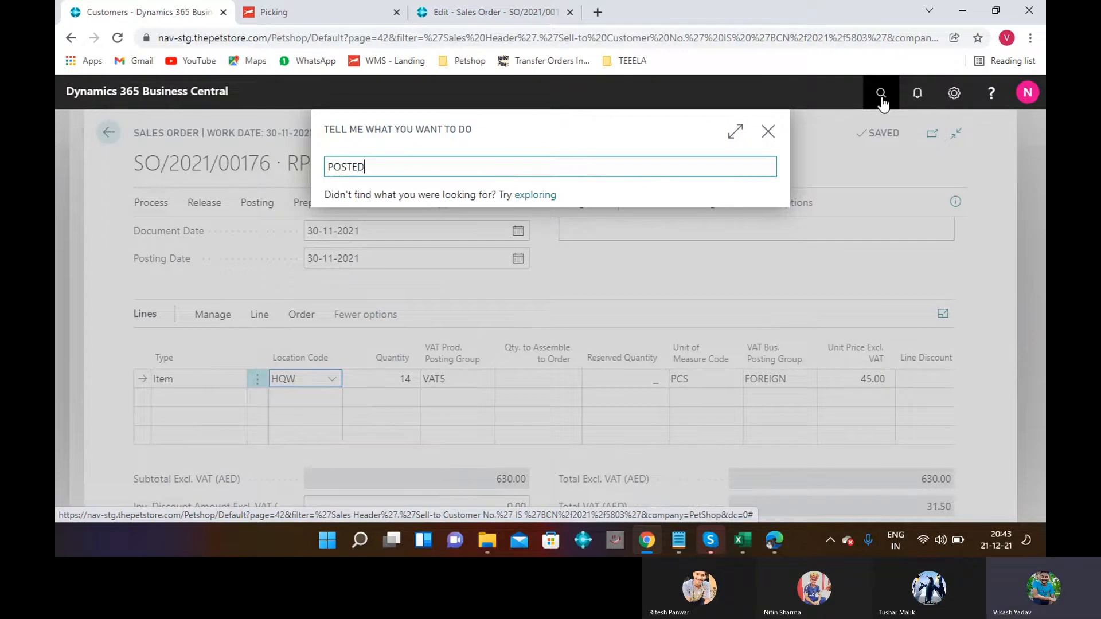
pyautogui.write(' SALE')
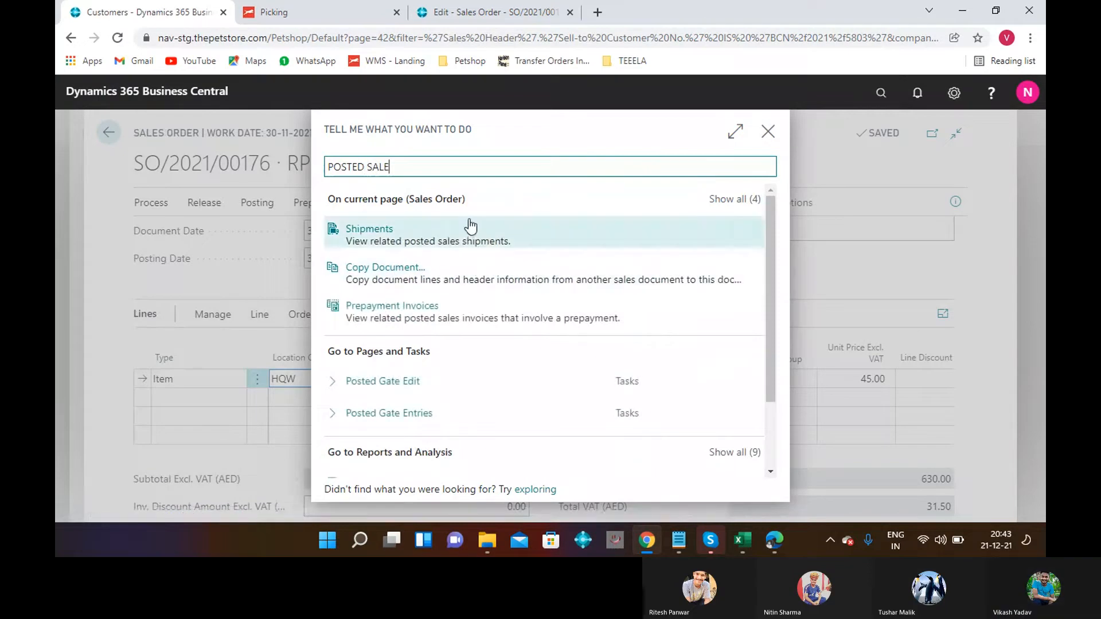
pyautogui.write(' SHIP')
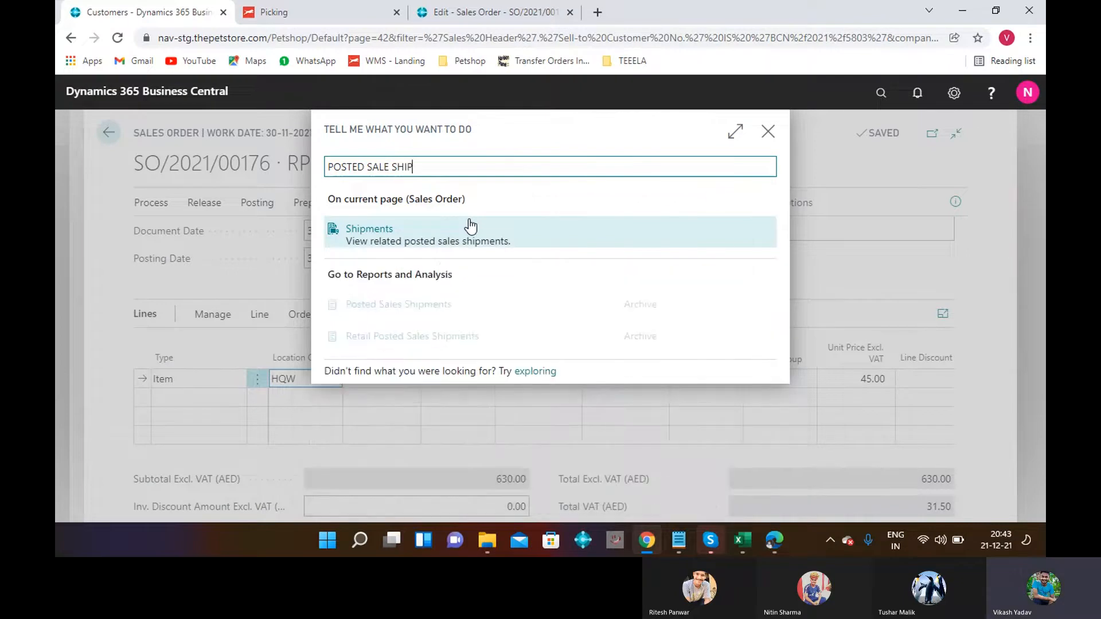
pyautogui.click(410, 304)
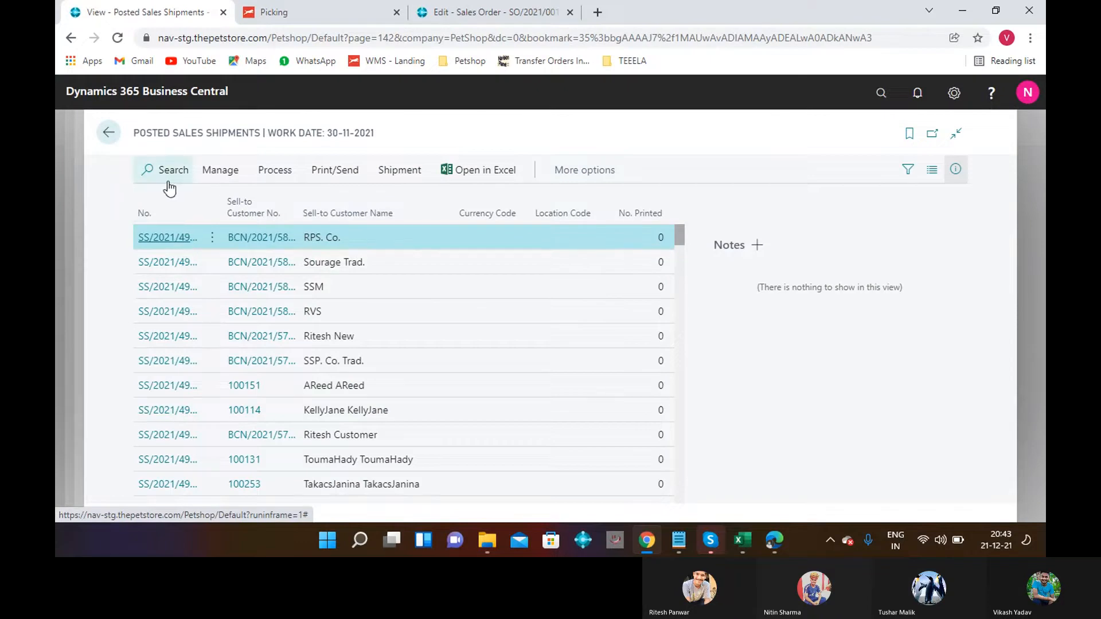
pyautogui.click(163, 170)
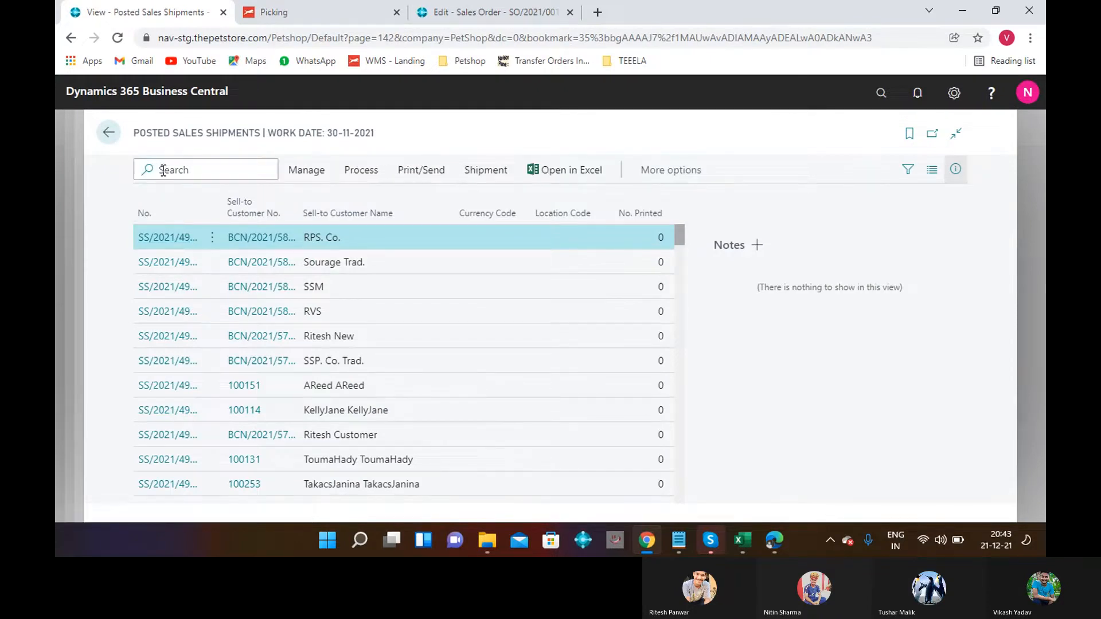
pyautogui.write('SO/2021/00176')
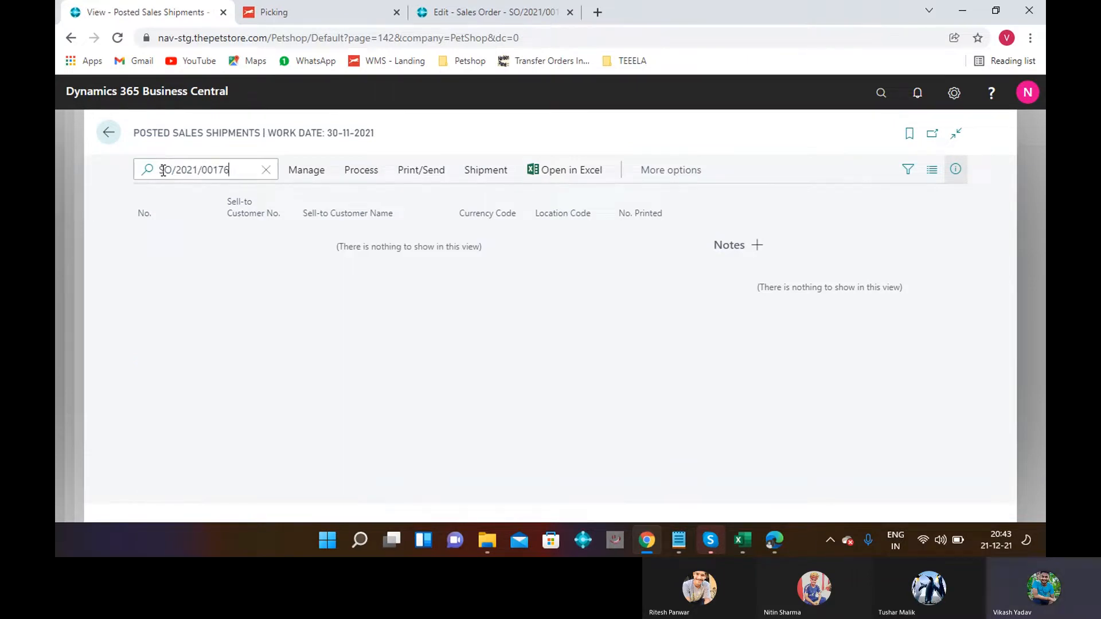
pyautogui.press('BackSpace')
pyautogui.press('BackSpace')
pyautogui.press('BackSpace')
pyautogui.press('BackSpace')
pyautogui.press('BackSpace')
pyautogui.press('BackSpace')
pyautogui.press('BackSpace')
pyautogui.press('BackSpace')
pyautogui.press('BackSpace')
pyautogui.press('BackSpace')
pyautogui.press('BackSpace')
pyautogui.press('BackSpace')
pyautogui.press('BackSpace')
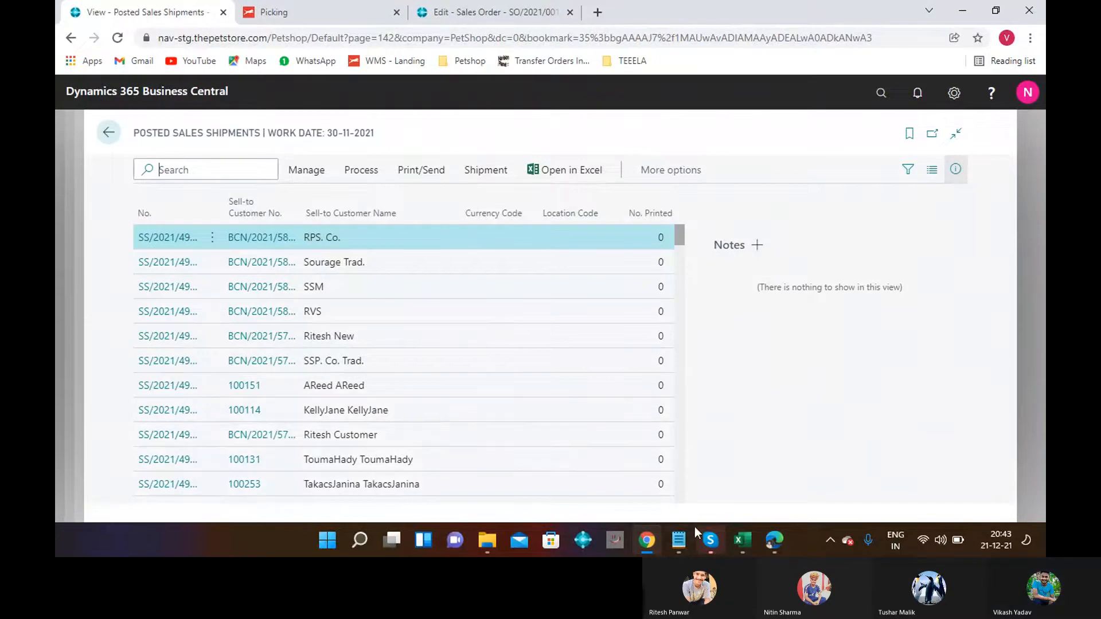
pyautogui.click(677, 547)
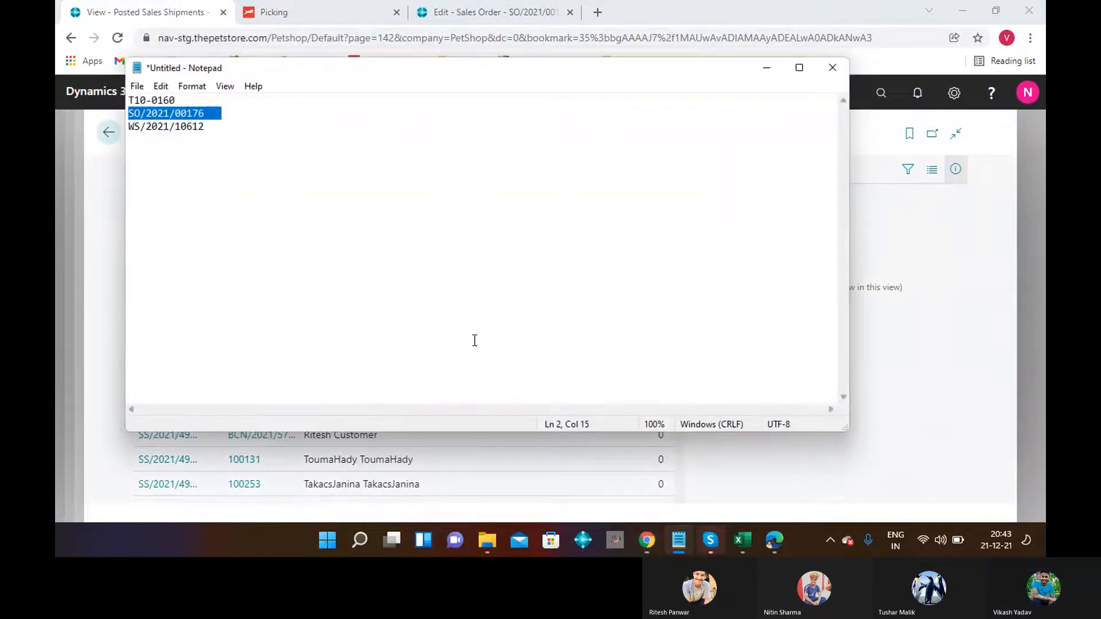
pyautogui.doubleClick(207, 126)
pyautogui.hotkey('ctrl', 'c')
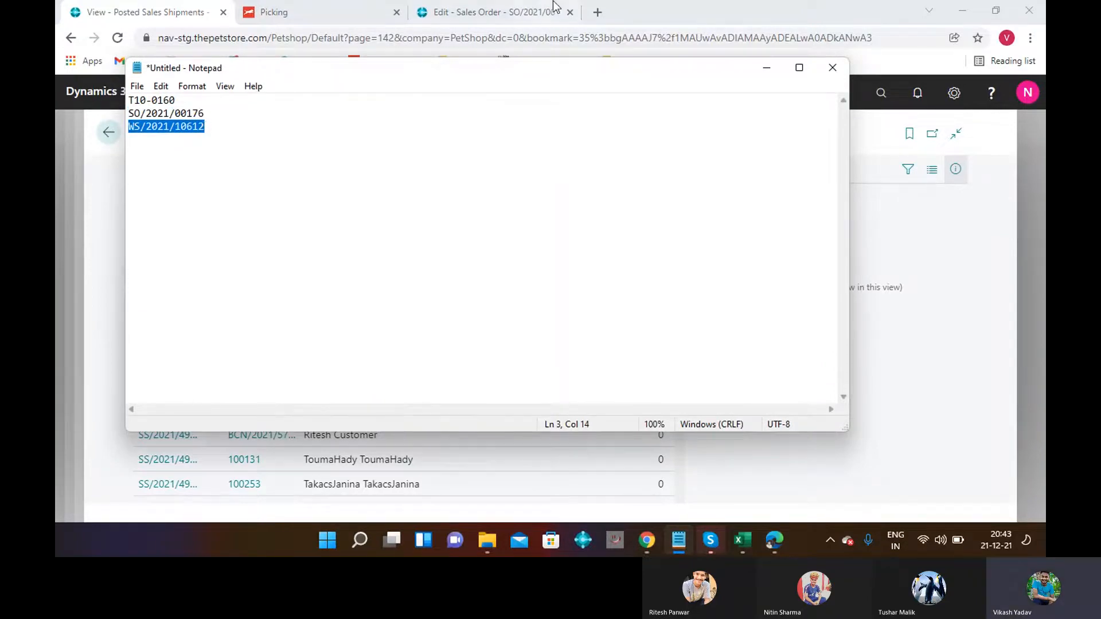
pyautogui.click(758, 71)
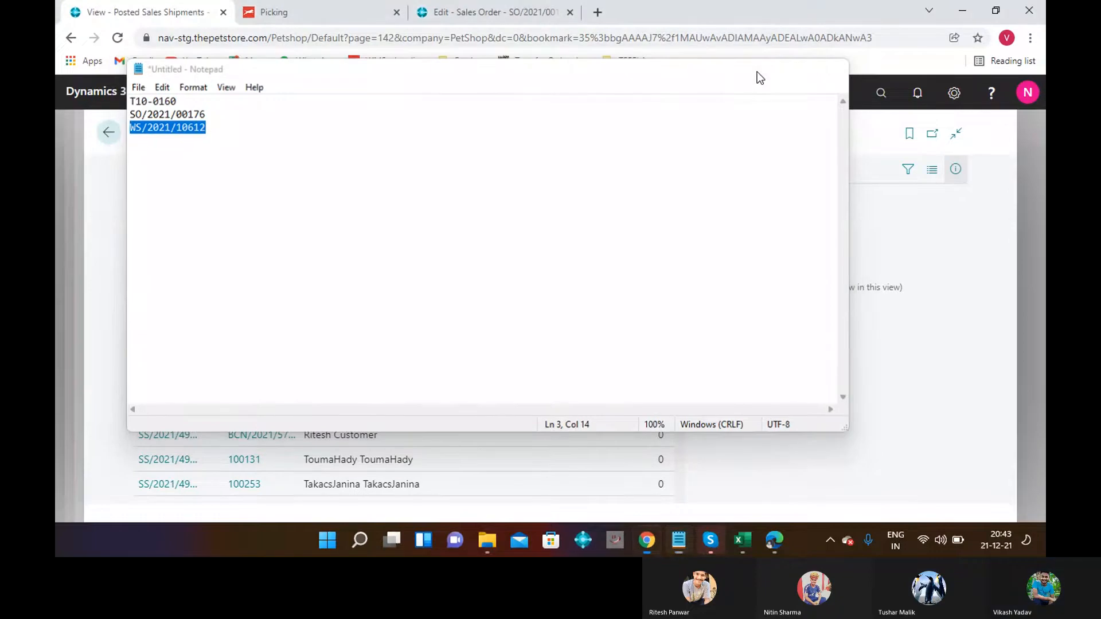
pyautogui.click(904, 169)
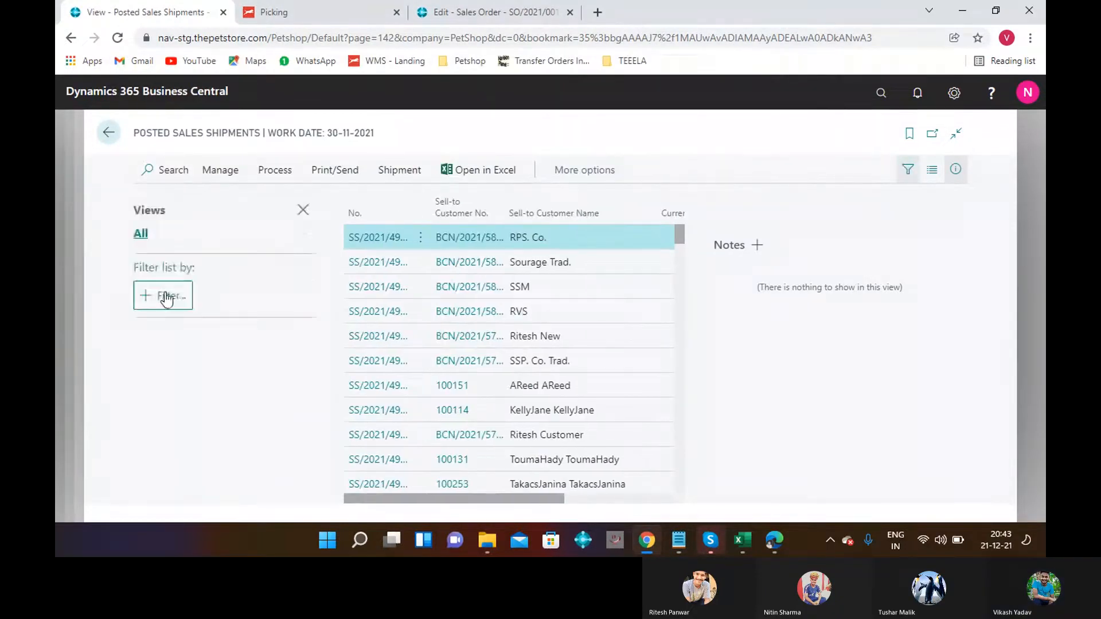
# Add a No. filter field to the Posted Sales Shipments list.
pyautogui.click(167, 298)
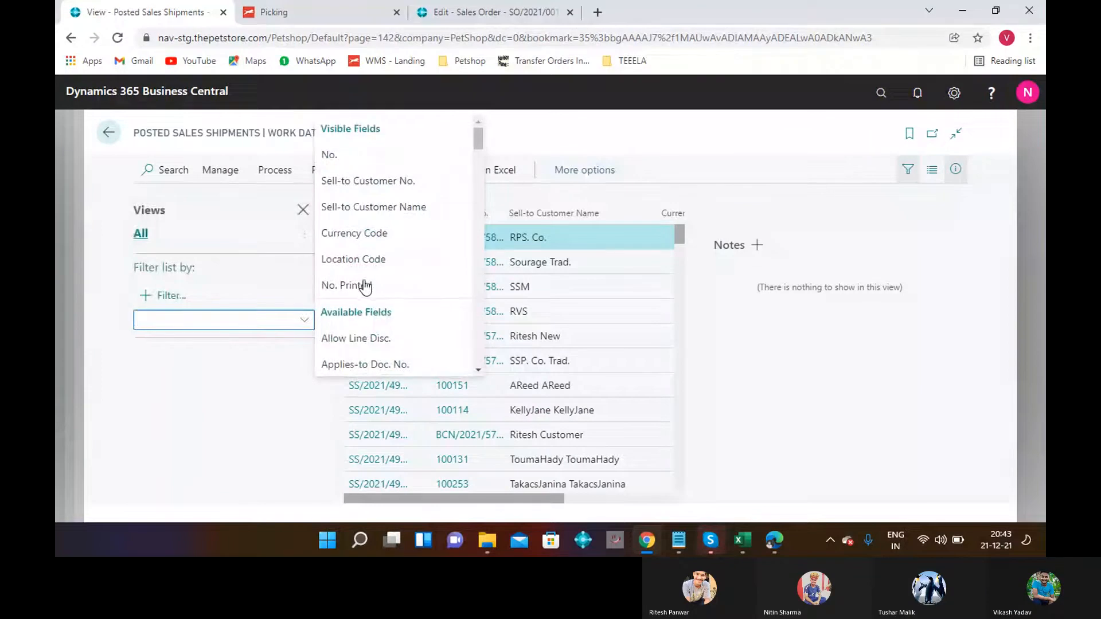
pyautogui.click(478, 370)
pyautogui.scroll(-6, 474, 370)
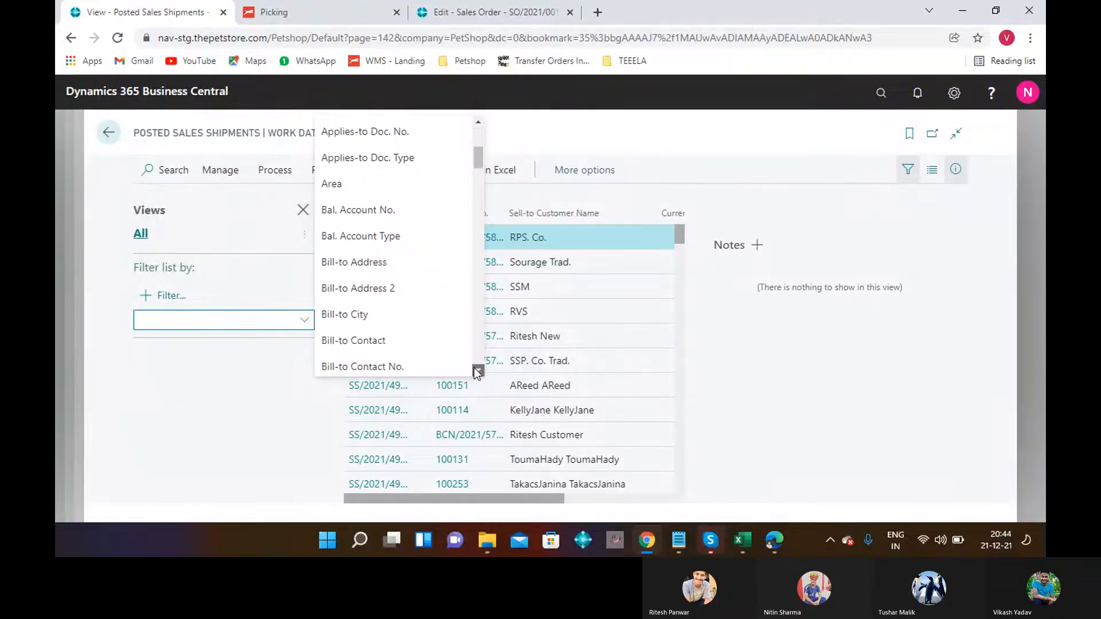
pyautogui.scroll(-1, 476, 370)
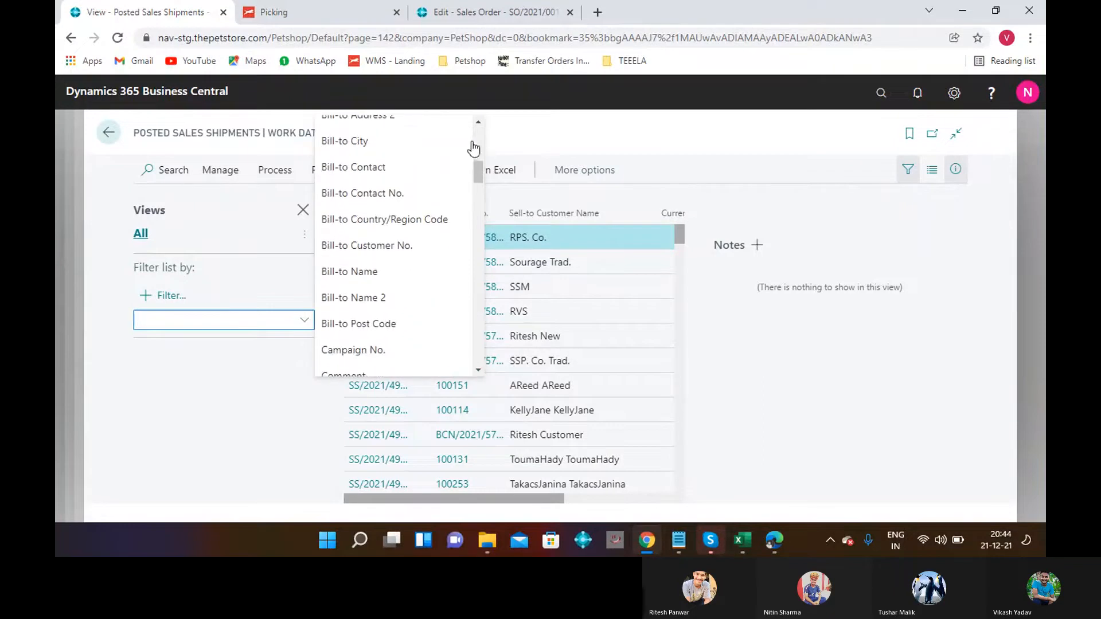
pyautogui.click(479, 119)
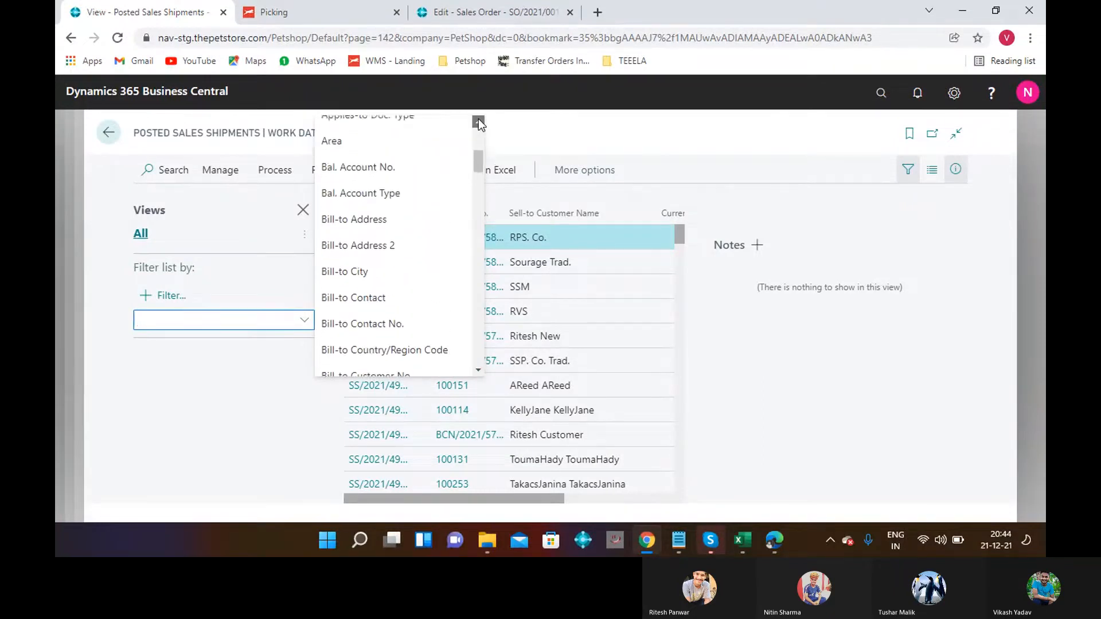
pyautogui.click(478, 119)
pyautogui.click(478, 120)
pyautogui.click(479, 120)
pyautogui.click(478, 119)
pyautogui.click(336, 167)
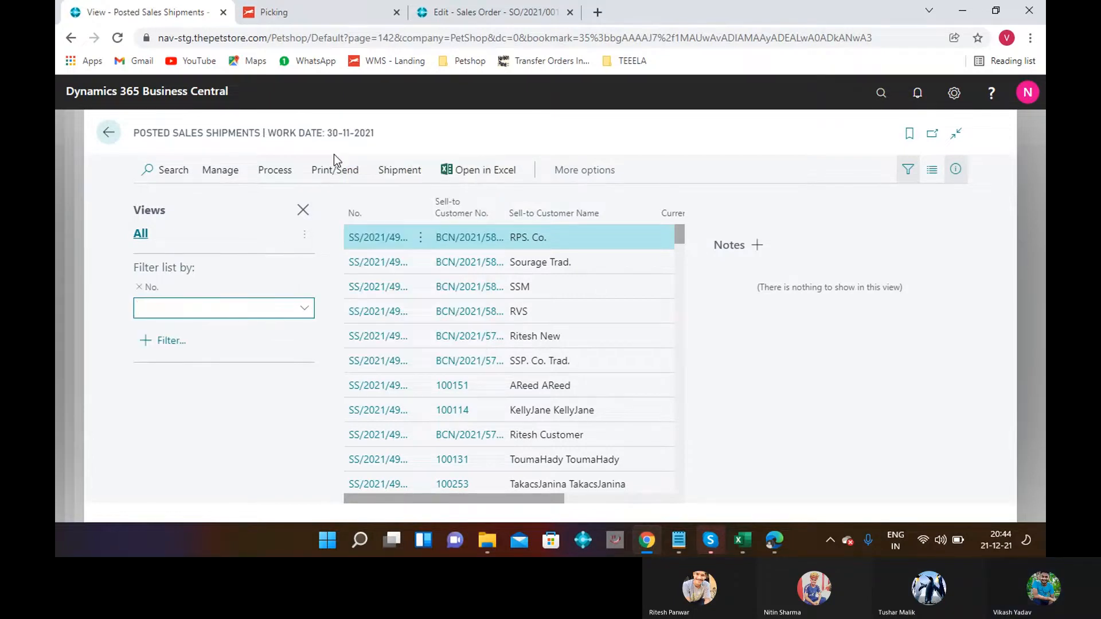
# Filter No. by order SO/2021/00176 from Notepad and open shipment SS/2021/4977.
pyautogui.hotkey('ctrl', 'v')
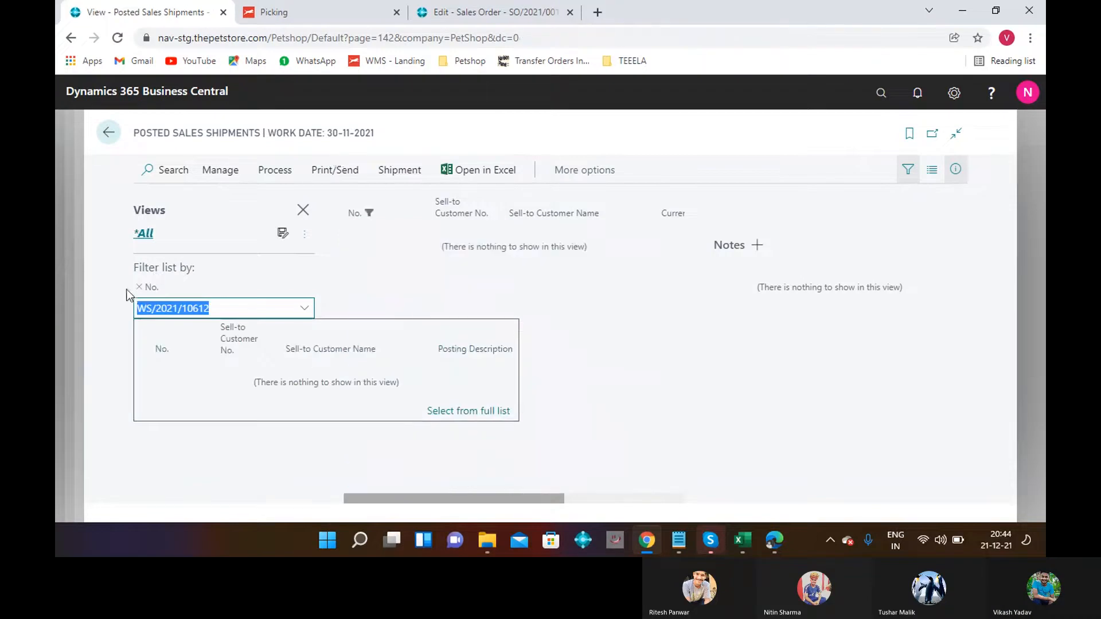
pyautogui.click(238, 311)
pyautogui.press('BackSpace')
pyautogui.press('BackSpace')
pyautogui.press('BackSpace')
pyautogui.press('BackSpace')
pyautogui.press('BackSpace')
pyautogui.press('BackSpace')
pyautogui.press('BackSpace')
pyautogui.press('BackSpace')
pyautogui.press('BackSpace')
pyautogui.press('BackSpace')
pyautogui.press('BackSpace')
pyautogui.press('BackSpace')
pyautogui.press('BackSpace')
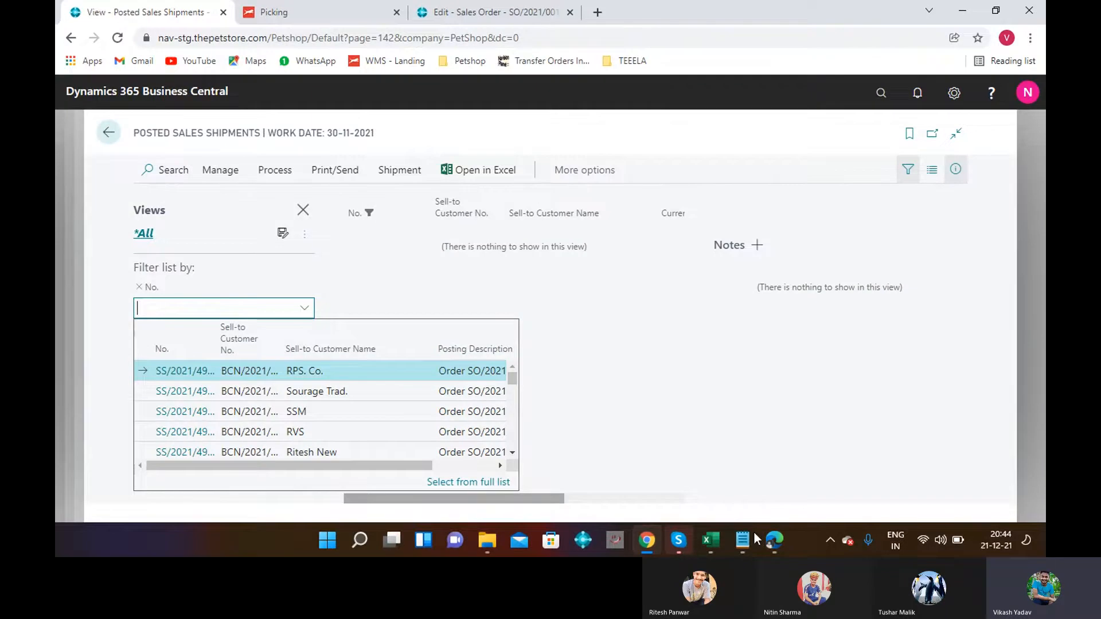
pyautogui.click(743, 540)
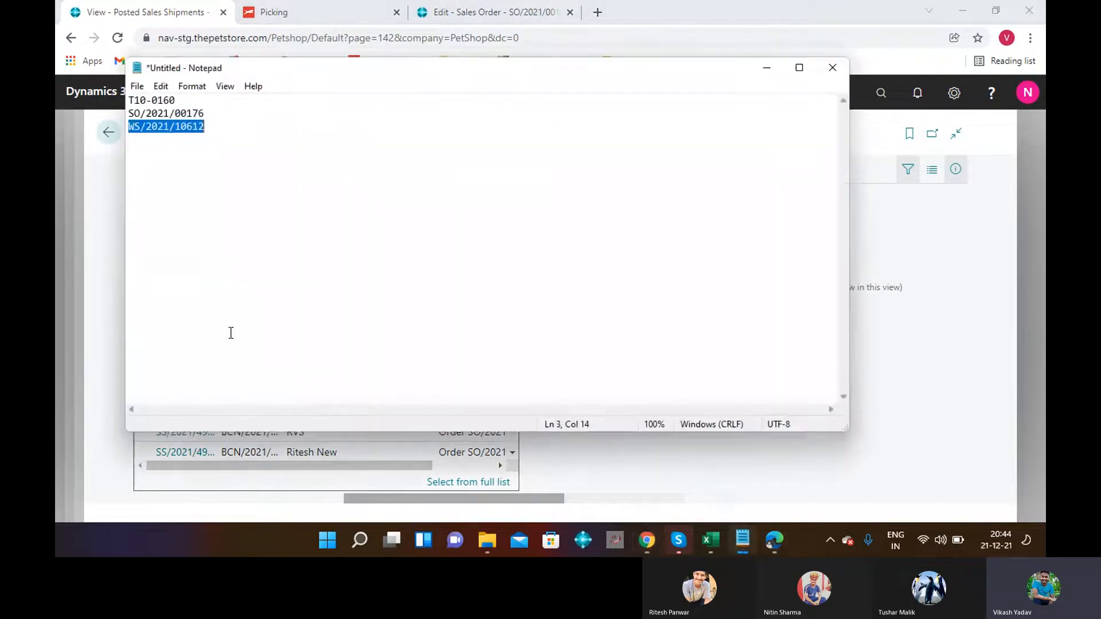
pyautogui.tripleClick(206, 114)
pyautogui.hotkey('ctrl', 'c')
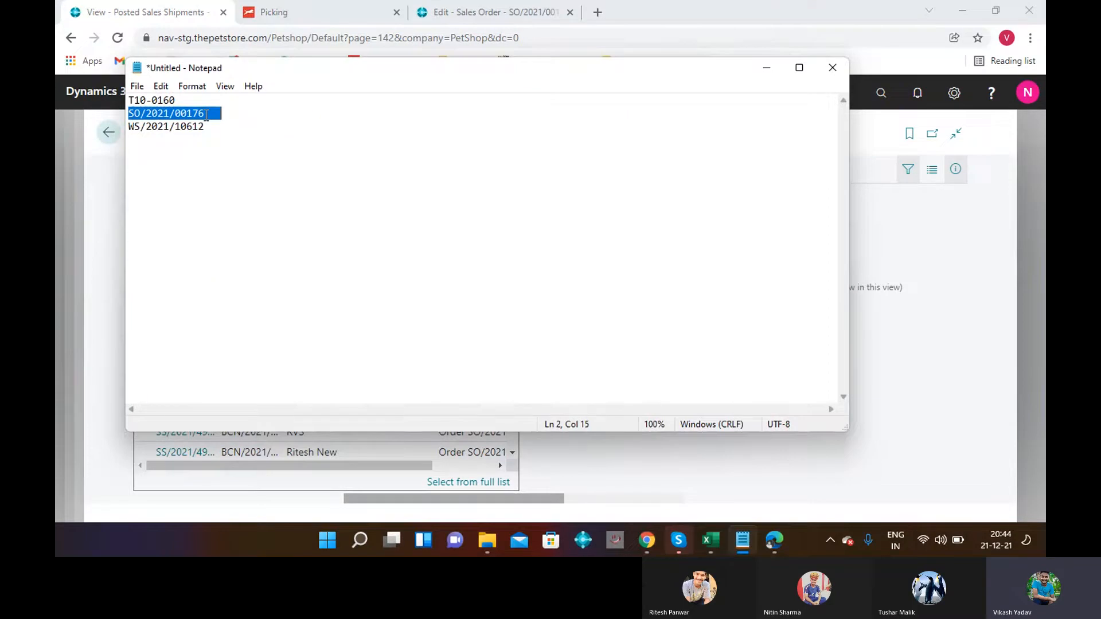
pyautogui.click(763, 71)
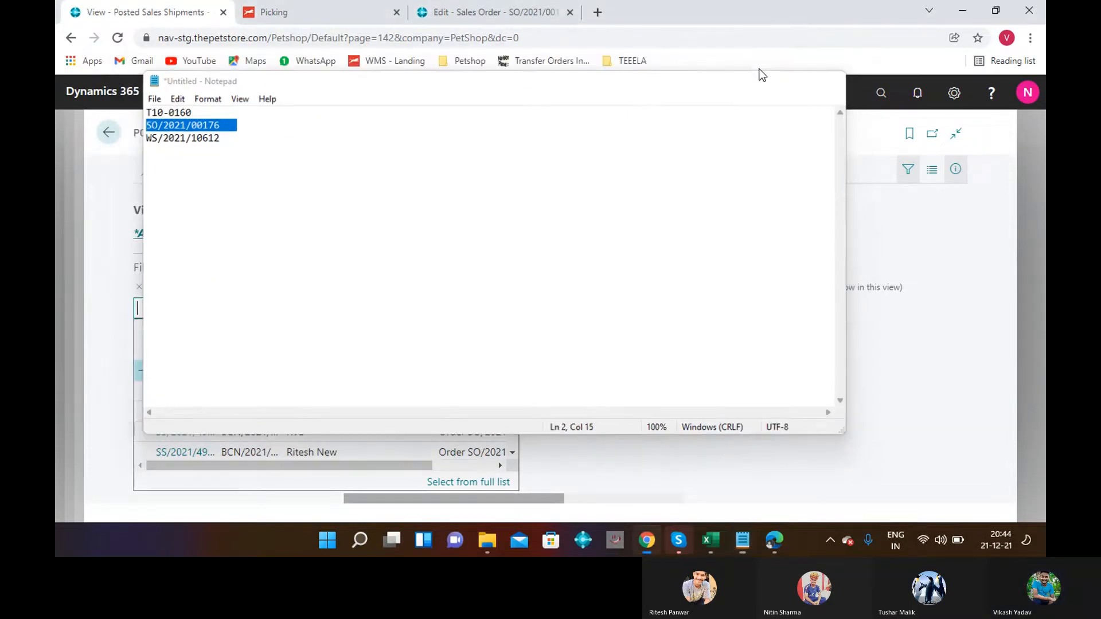
pyautogui.hotkey('ctrl', 'v')
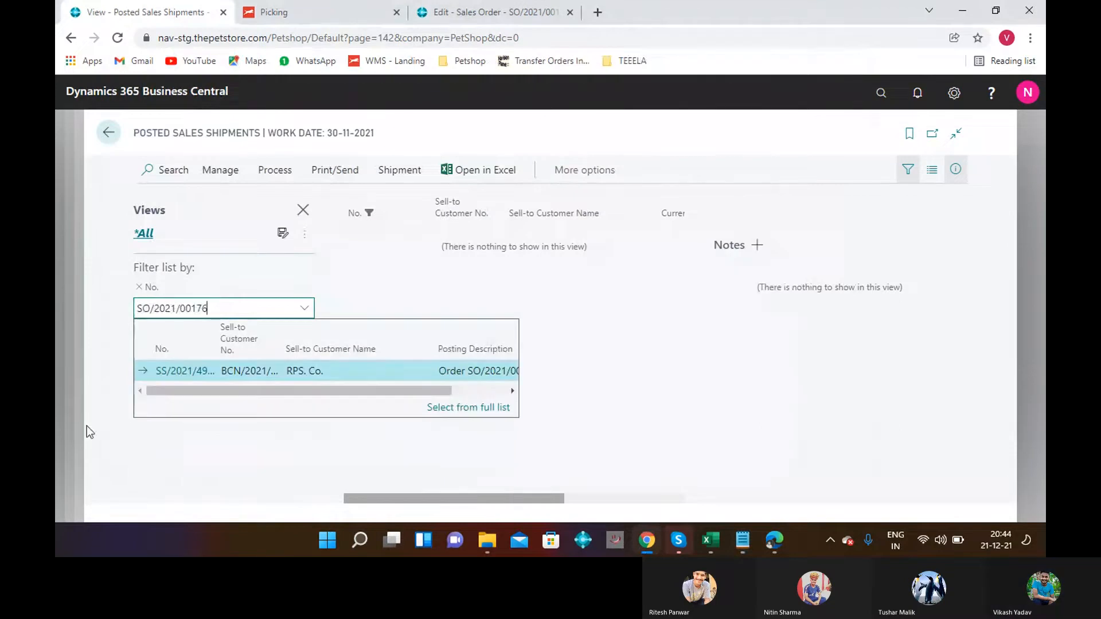
pyautogui.click(209, 370)
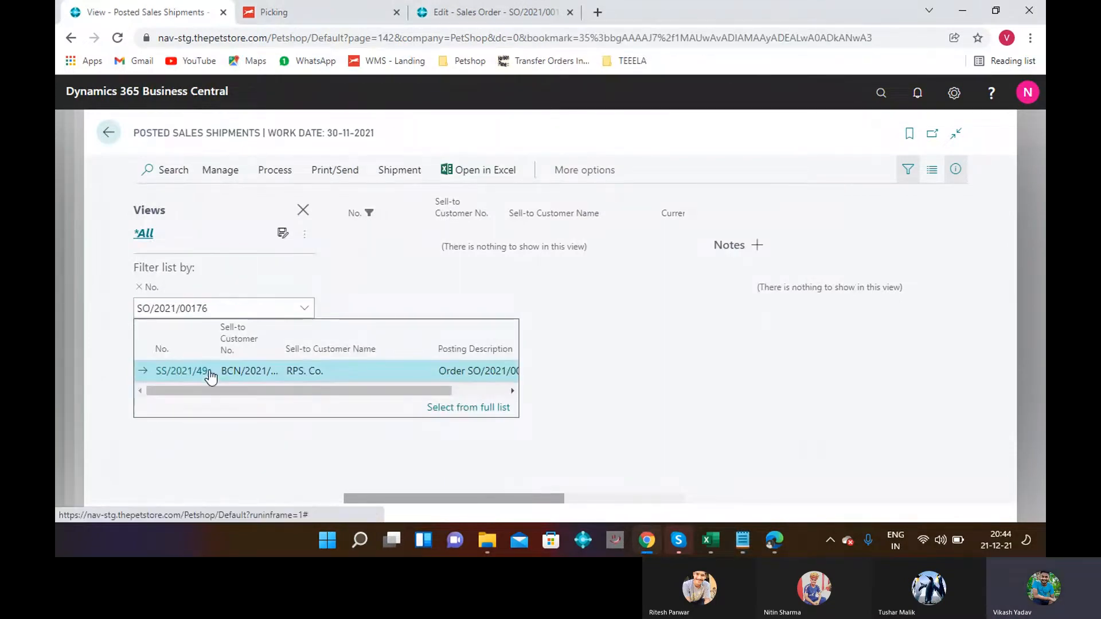
pyautogui.click(404, 239)
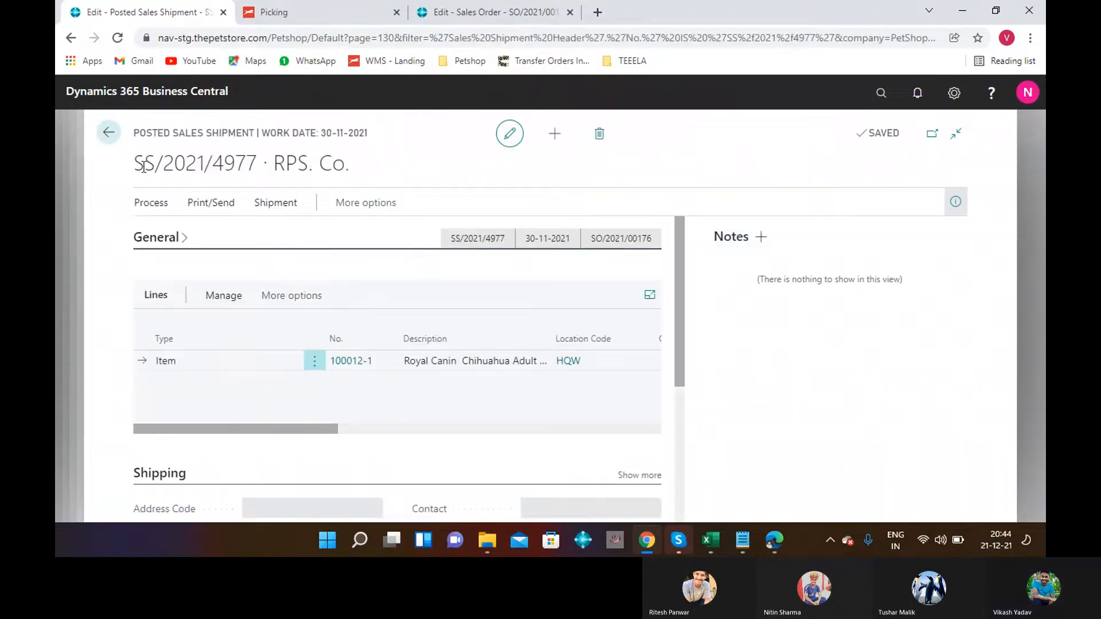
# Select and copy shipment number SS/2021/4977 from the Posted Sales Shipment card title.
pyautogui.moveTo(137, 166); pyautogui.dragTo(260, 163)
pyautogui.hotkey('ctrl', 'c')
pyautogui.click(123, 173)
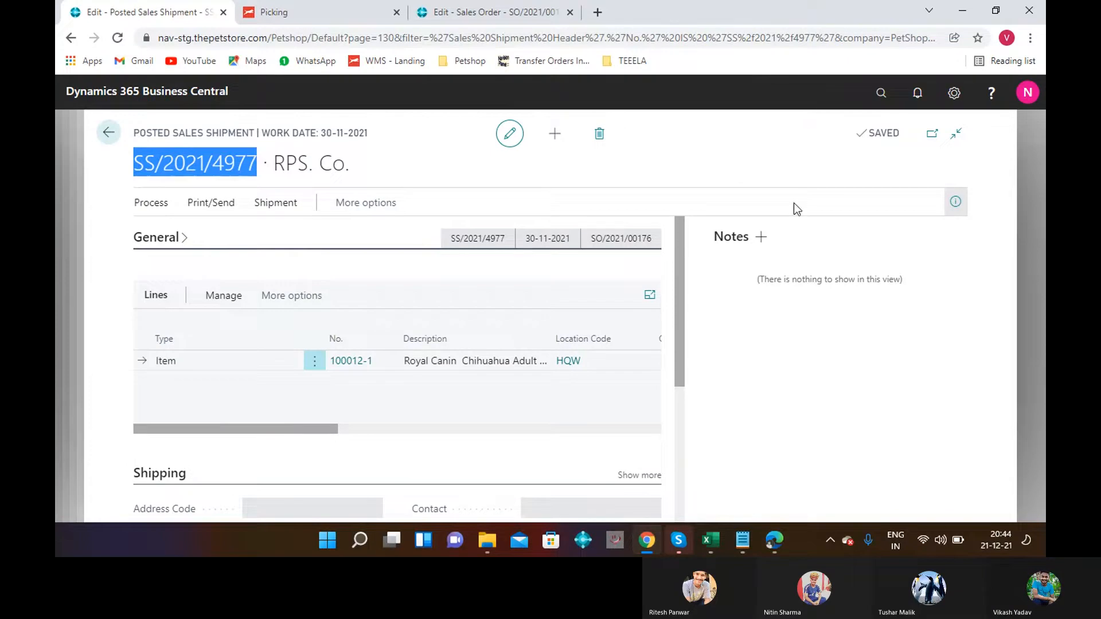
# Paste SS/2021/4977 into Notepad on a new line below T10-0160, SO/2021/00176 and WS/2021/10612.
pyautogui.click(734, 538)
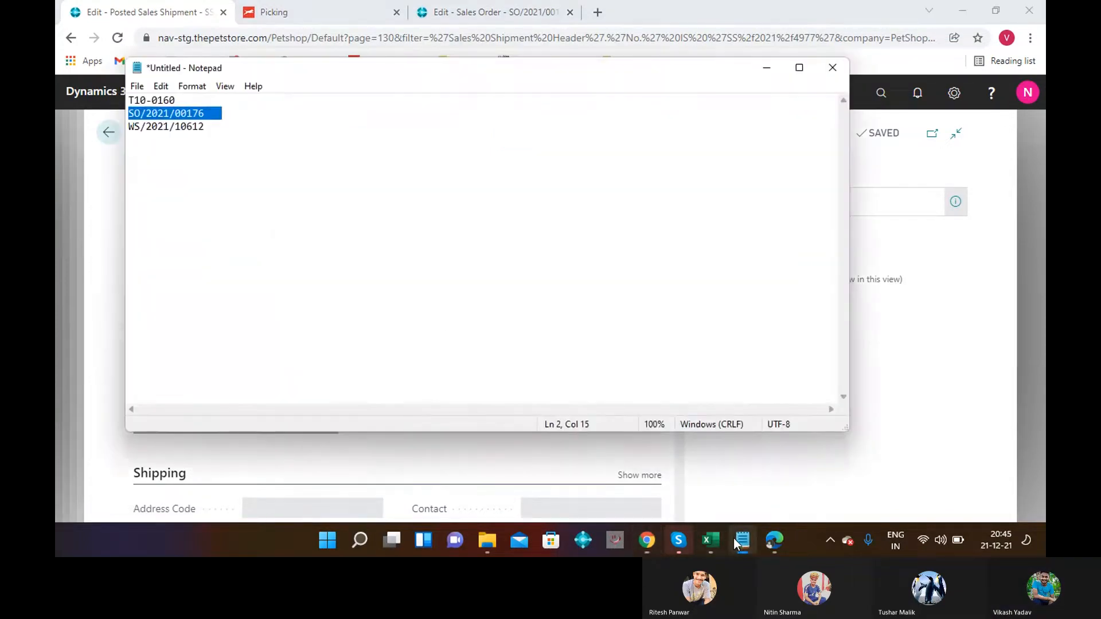
pyautogui.click(233, 131)
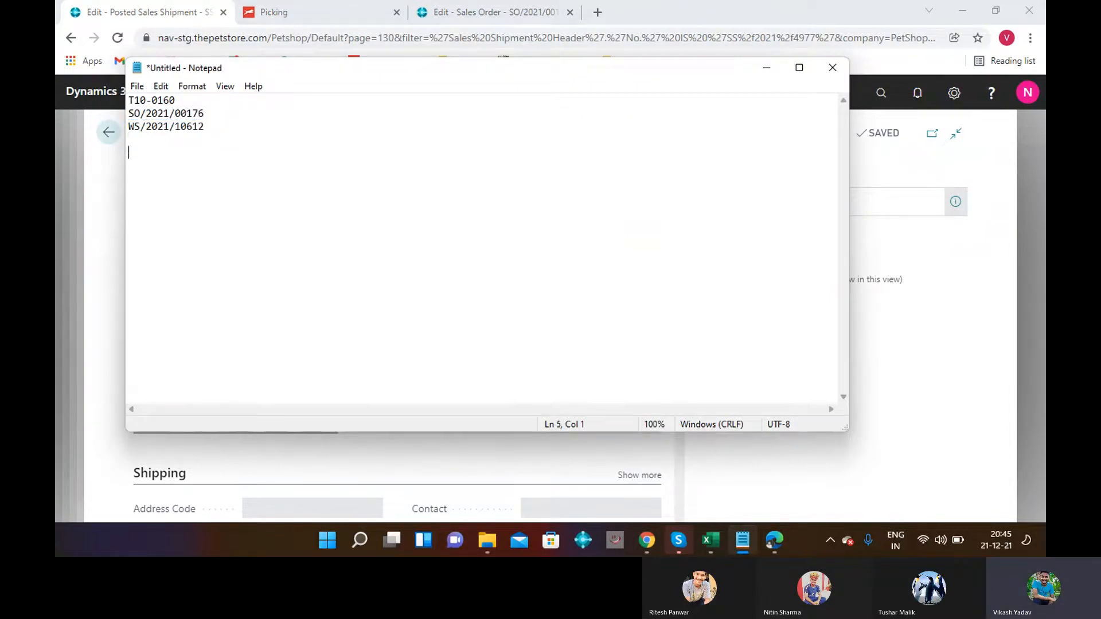
pyautogui.hotkey('ctrl', 'v')
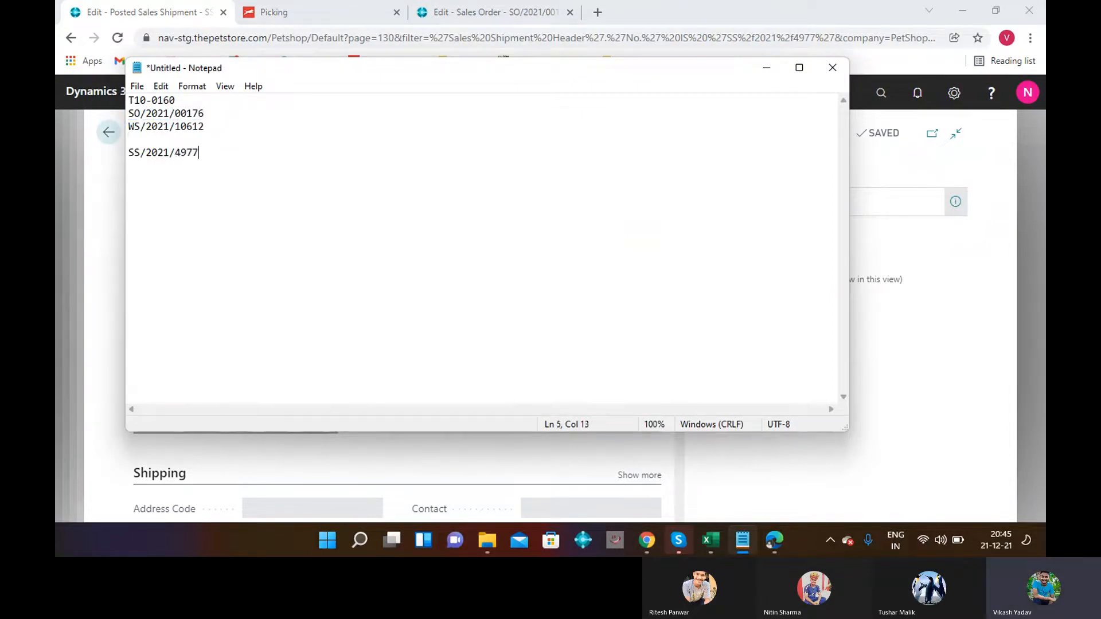
# Minimize Notepad and go back to the Posted Sales Shipments list filtered to SS/2021/4977.
pyautogui.click(763, 66)
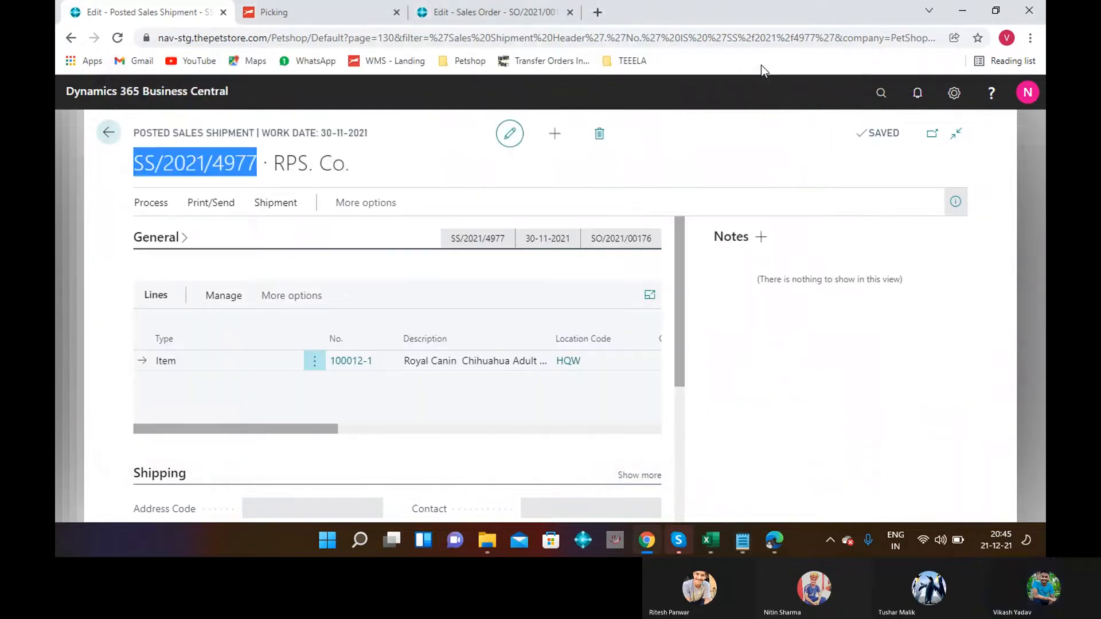
pyautogui.click(110, 134)
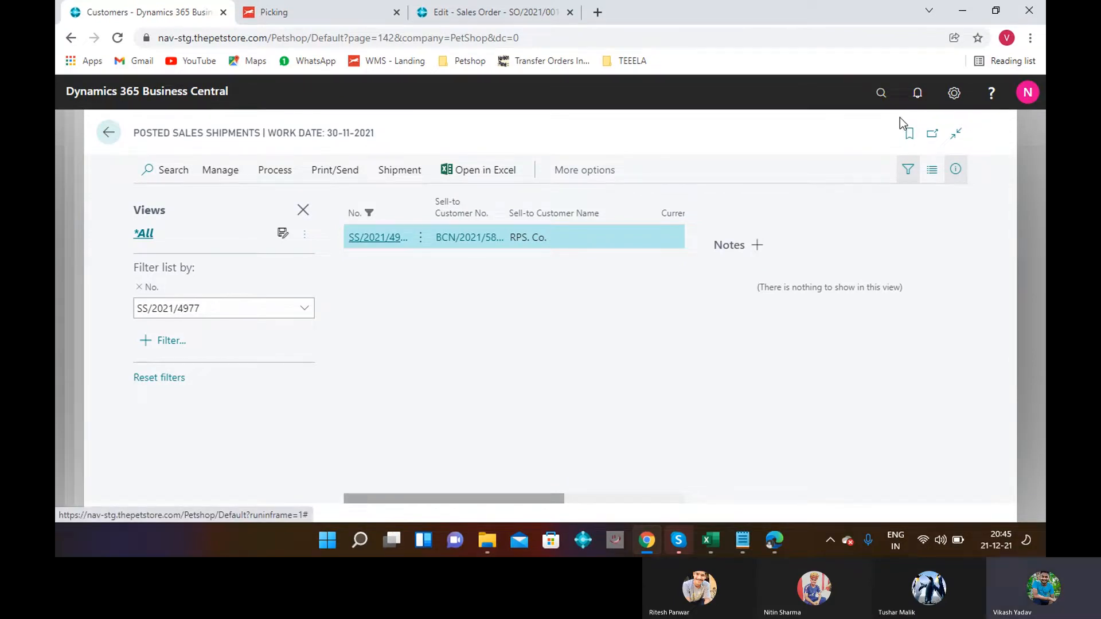
# Open the Item Ledger Entries page through Tell Me search.
pyautogui.click(882, 93)
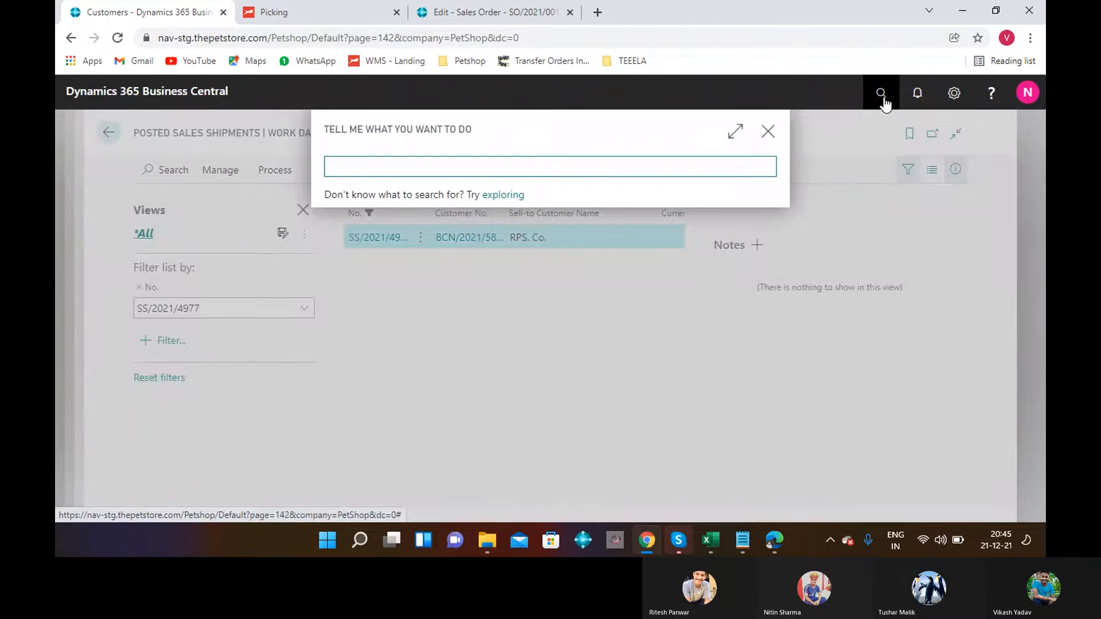
pyautogui.write('ITE')
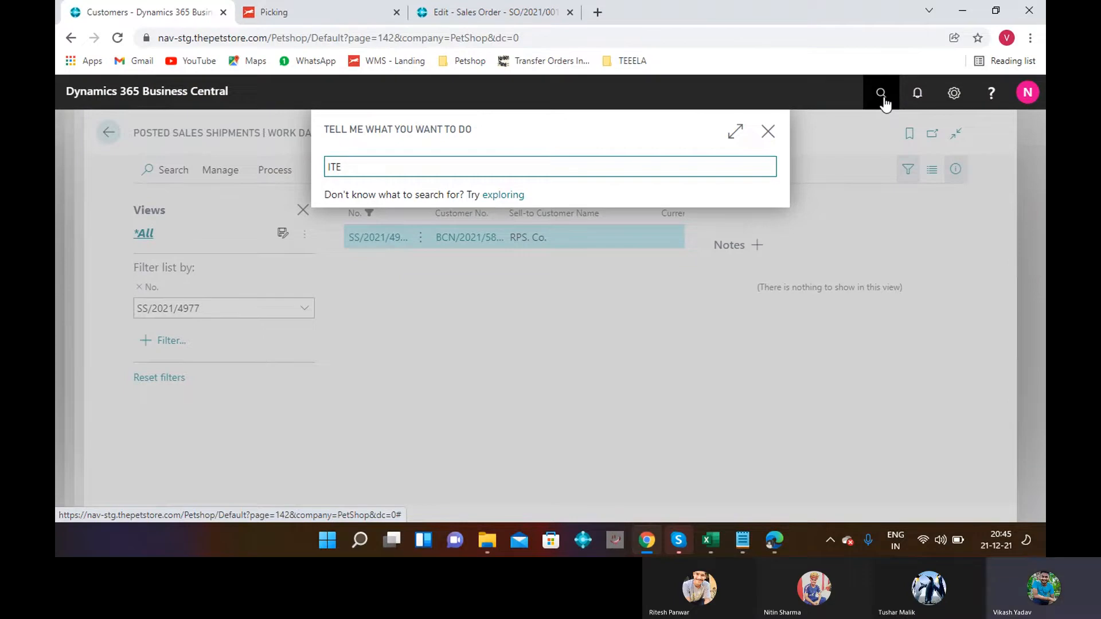
pyautogui.write('M LEDGER E')
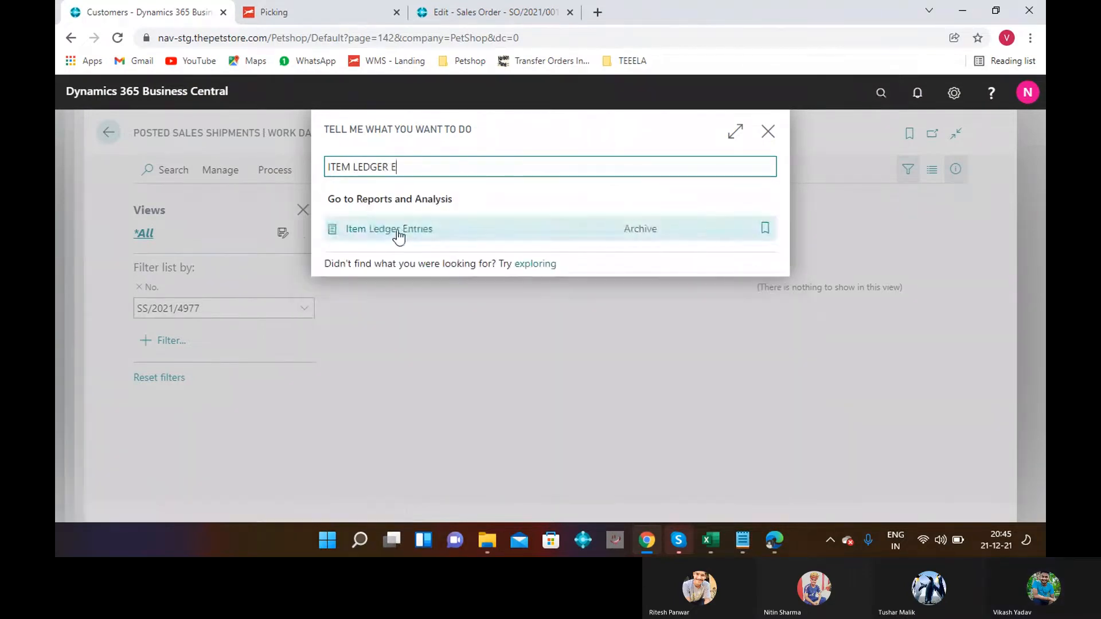
pyautogui.click(400, 232)
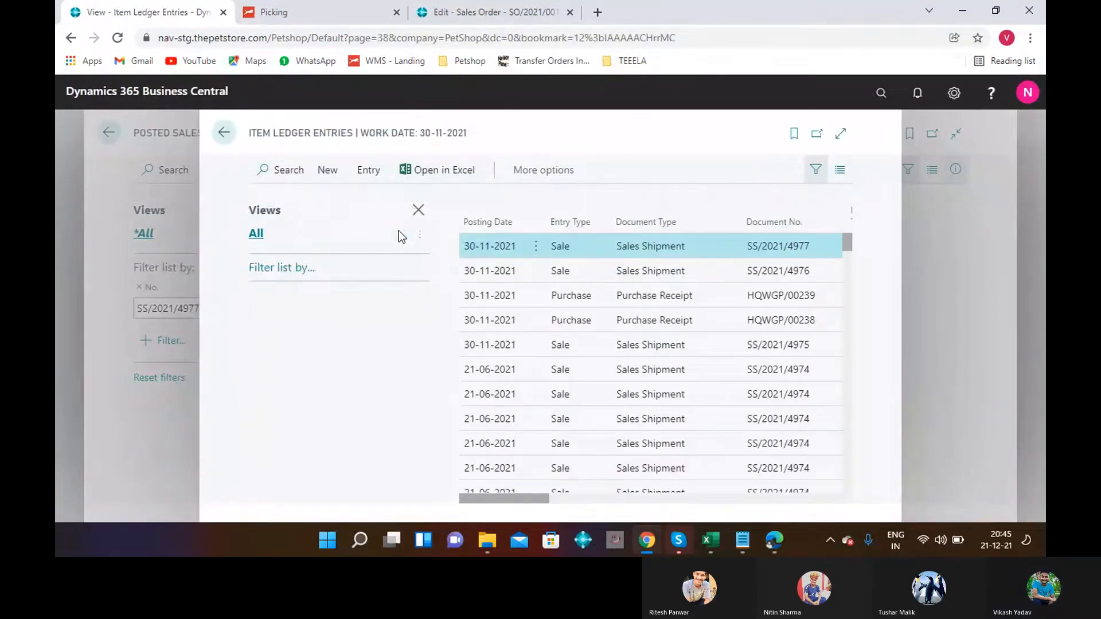
# Filter Item Ledger Entries by Document No. SS/2021/4977, leaving one Sale entry for item 100012-1.
pyautogui.click(291, 269)
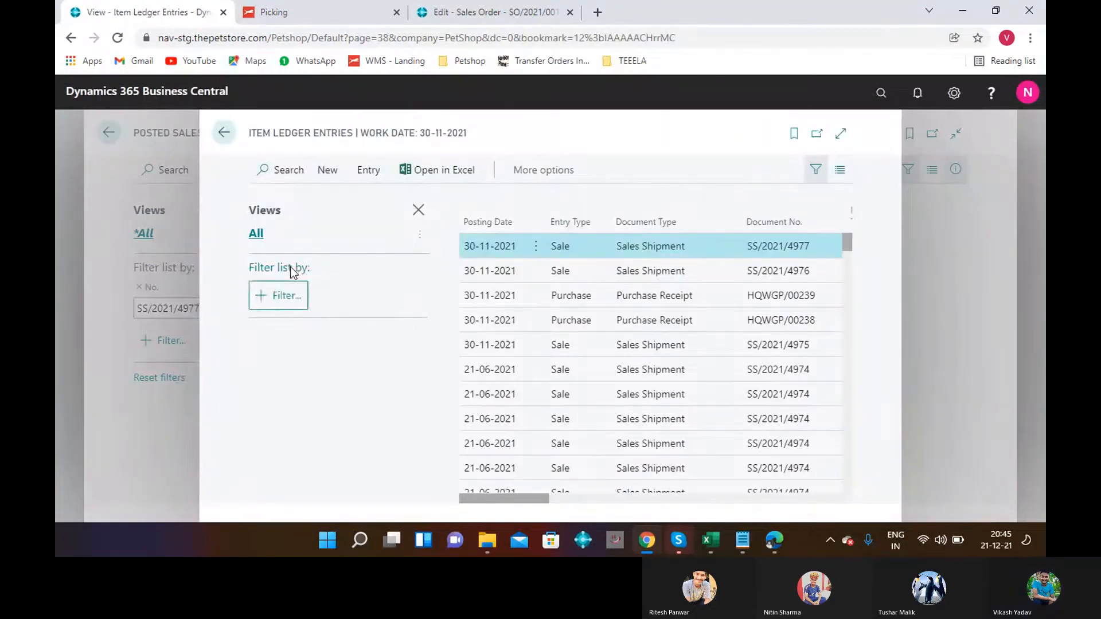
pyautogui.click(281, 295)
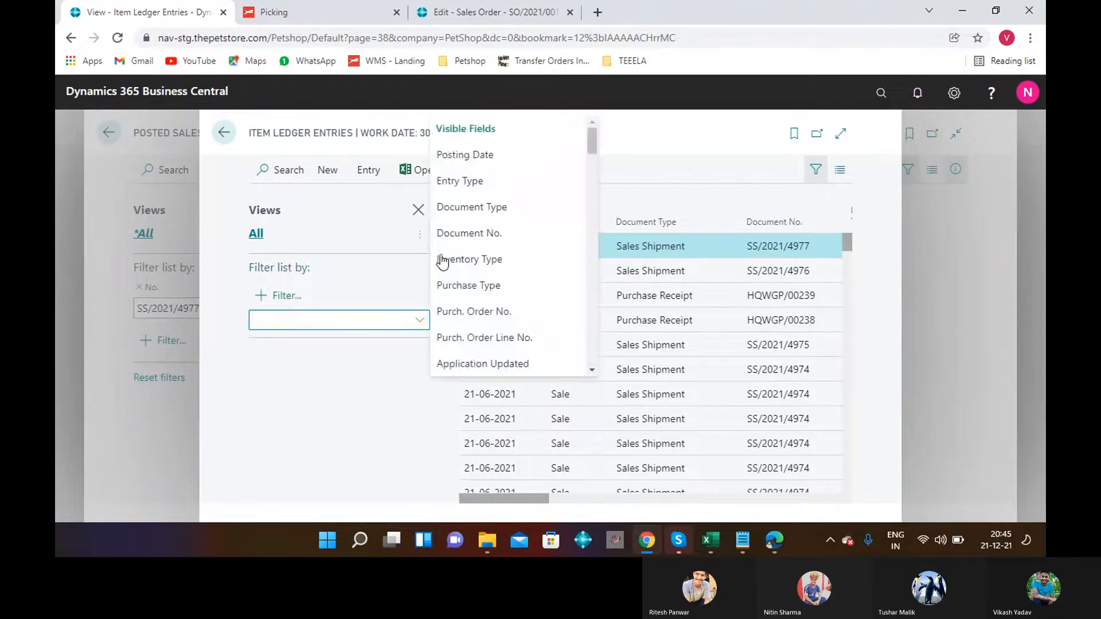
pyautogui.click(453, 237)
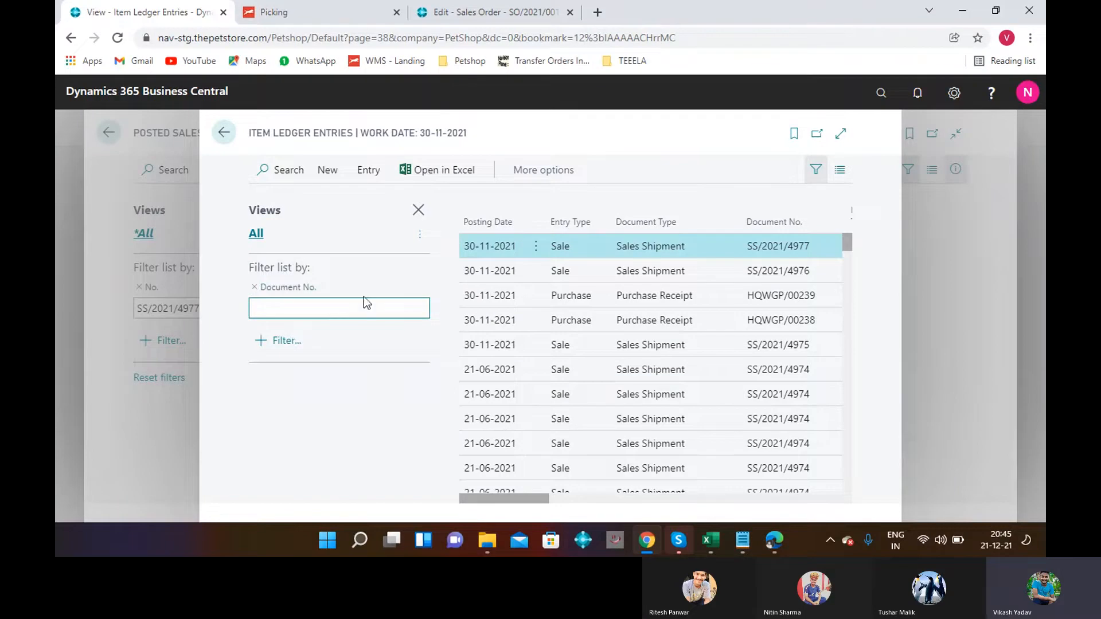
pyautogui.hotkey('ctrl', 'v')
pyautogui.press('Return')
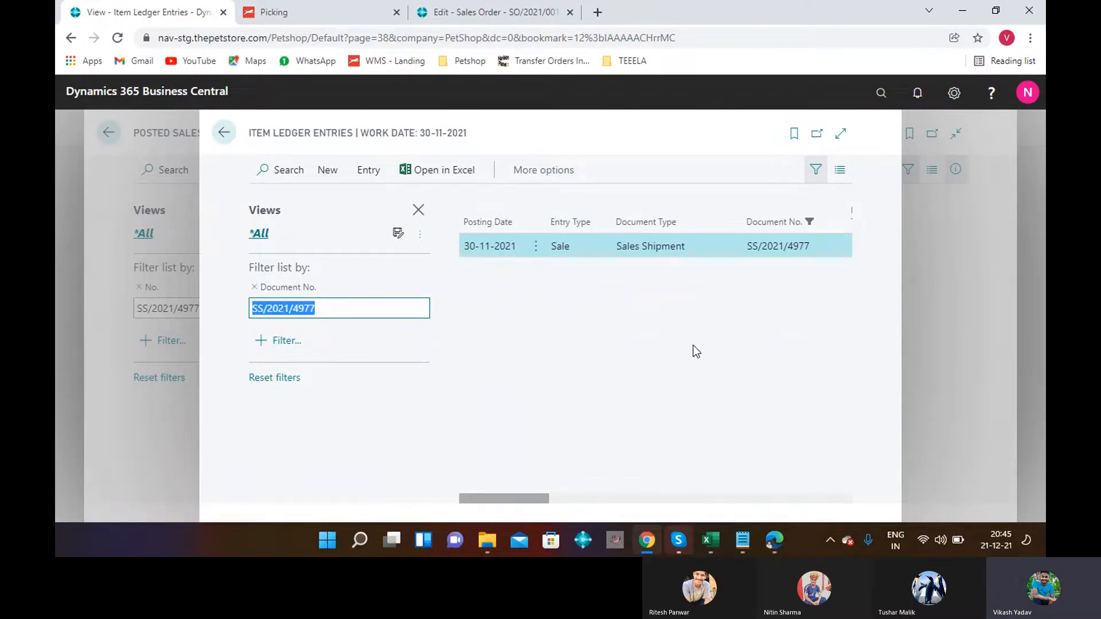
pyautogui.moveTo(518, 500); pyautogui.dragTo(818, 490)
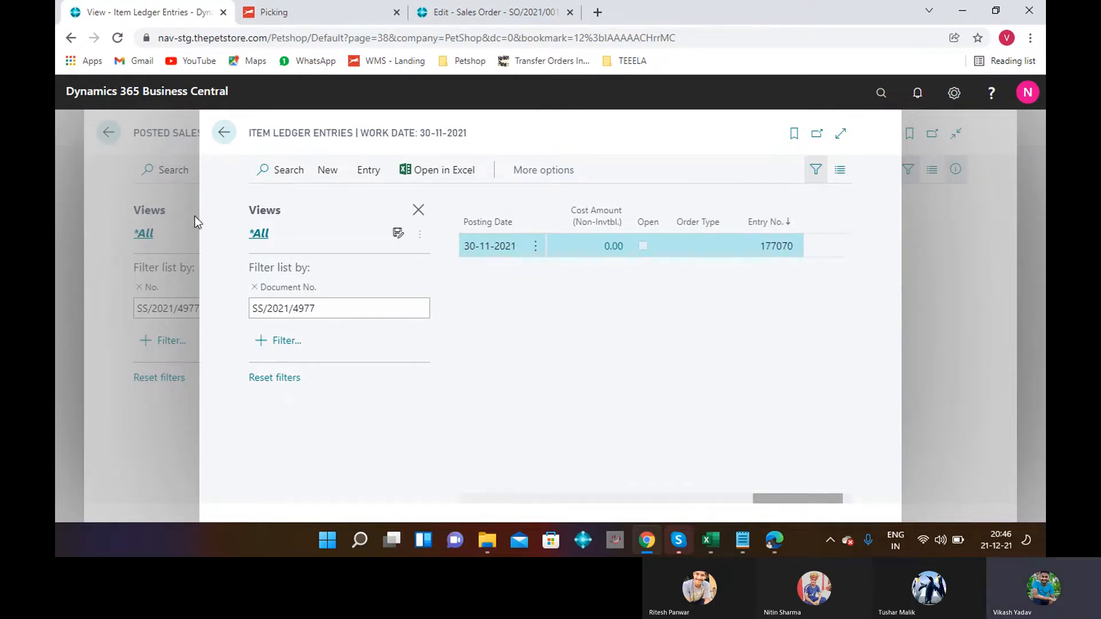
# Open the Posted Movement Journal Line list and copy SO/2021/00176 from the Notepad list.
pyautogui.click(224, 135)
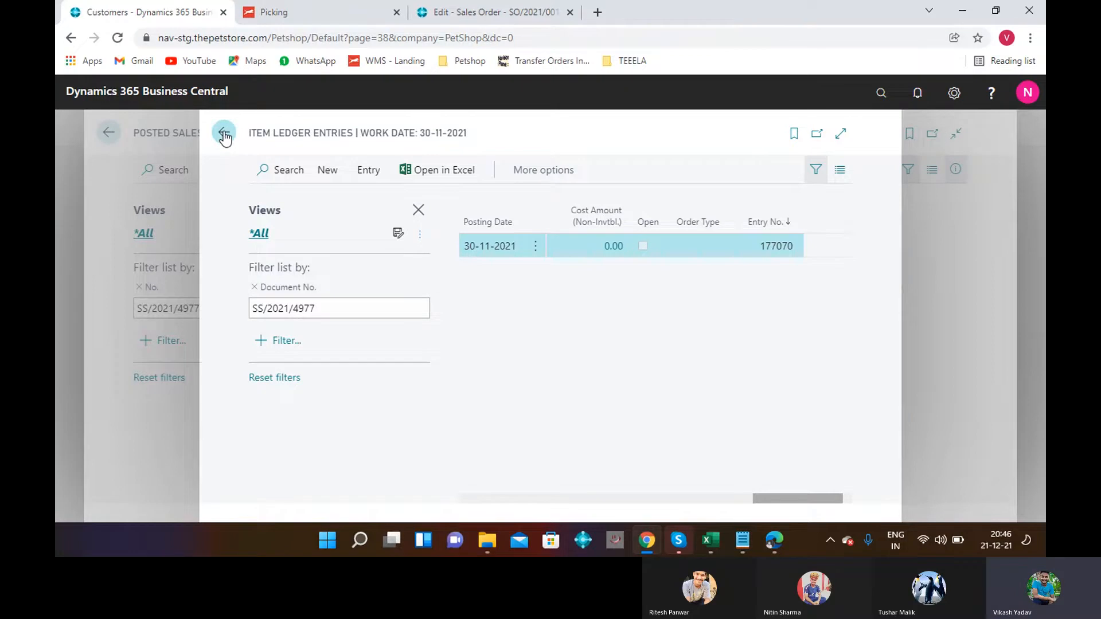
pyautogui.click(883, 93)
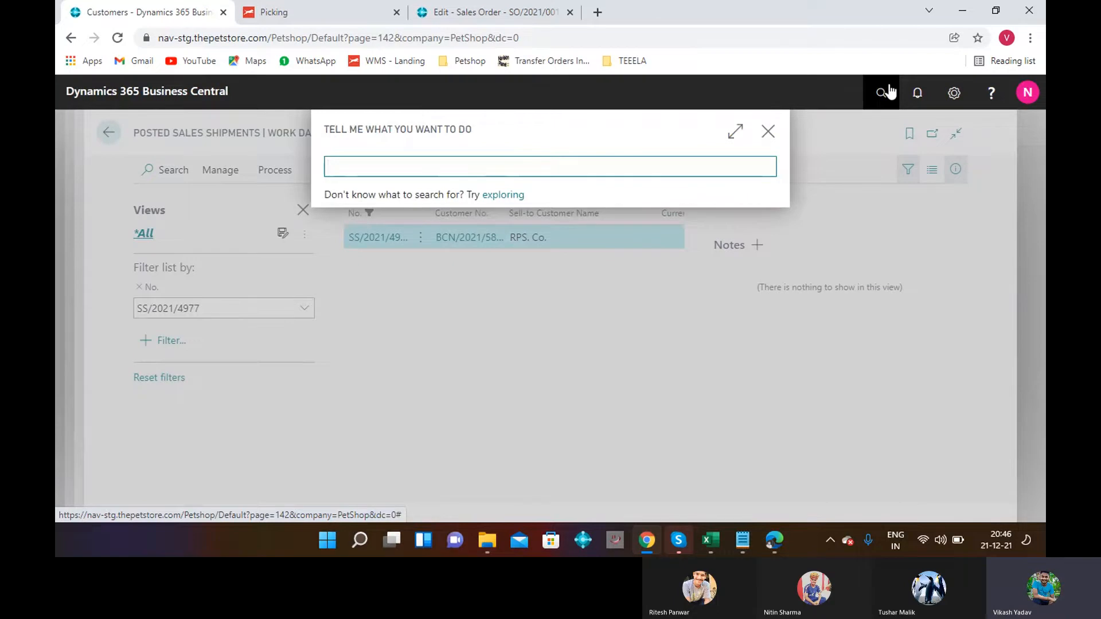
pyautogui.write('PO')
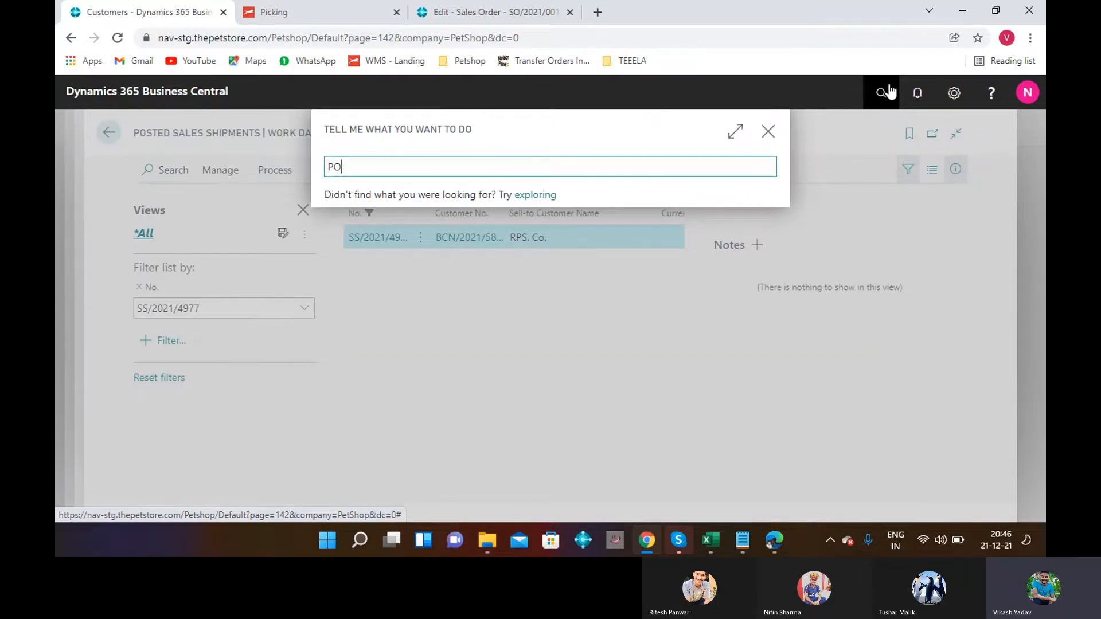
pyautogui.write('STED ')
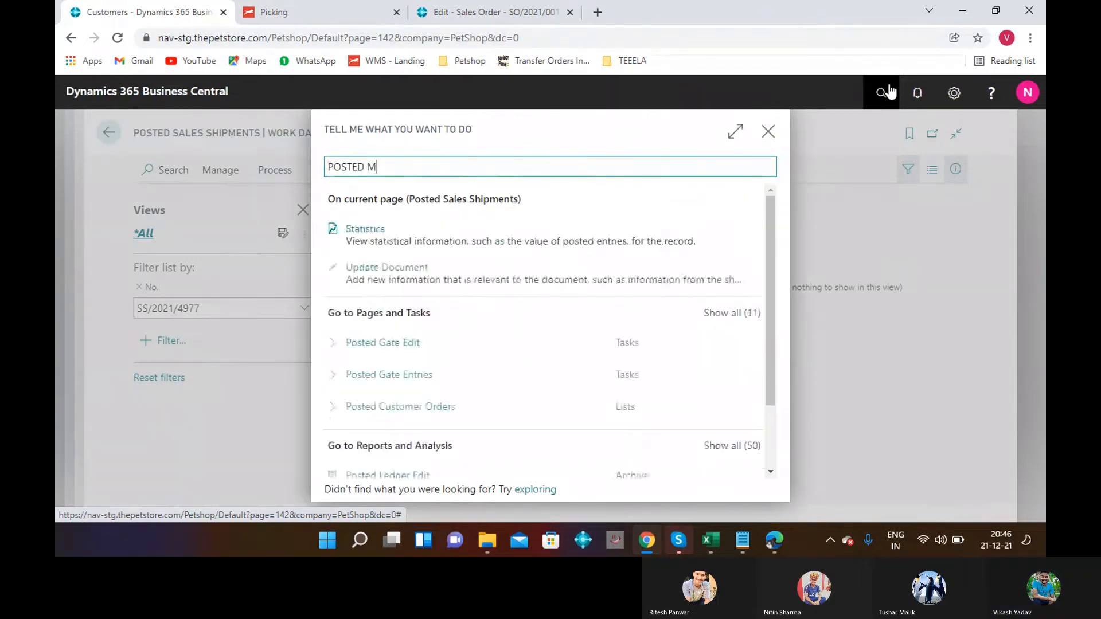
pyautogui.write('MOVE')
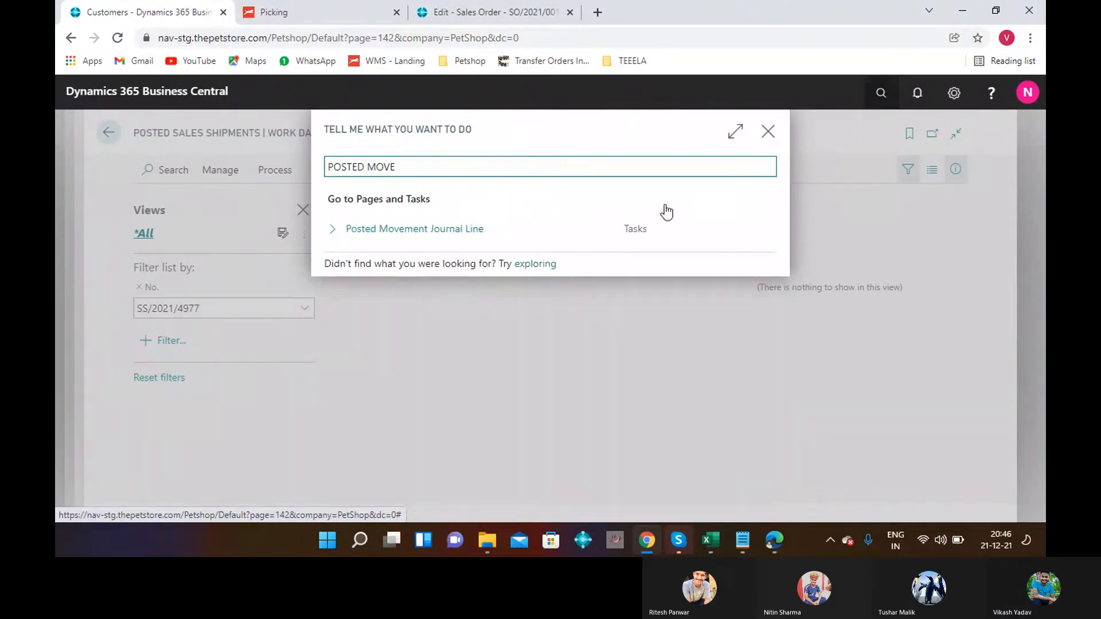
pyautogui.click(426, 229)
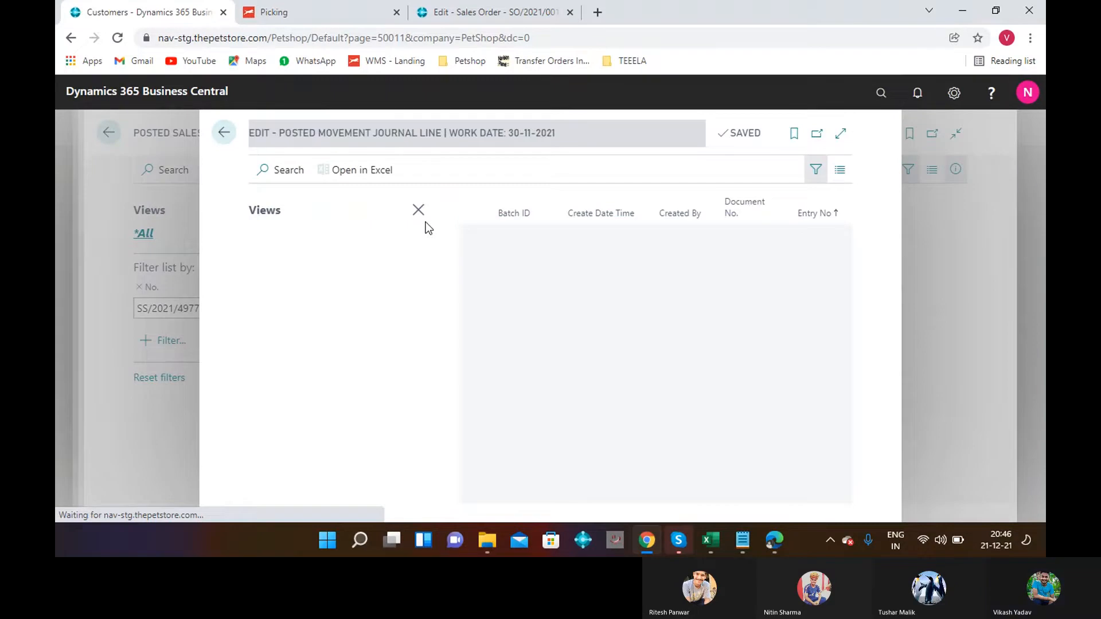
pyautogui.click(742, 539)
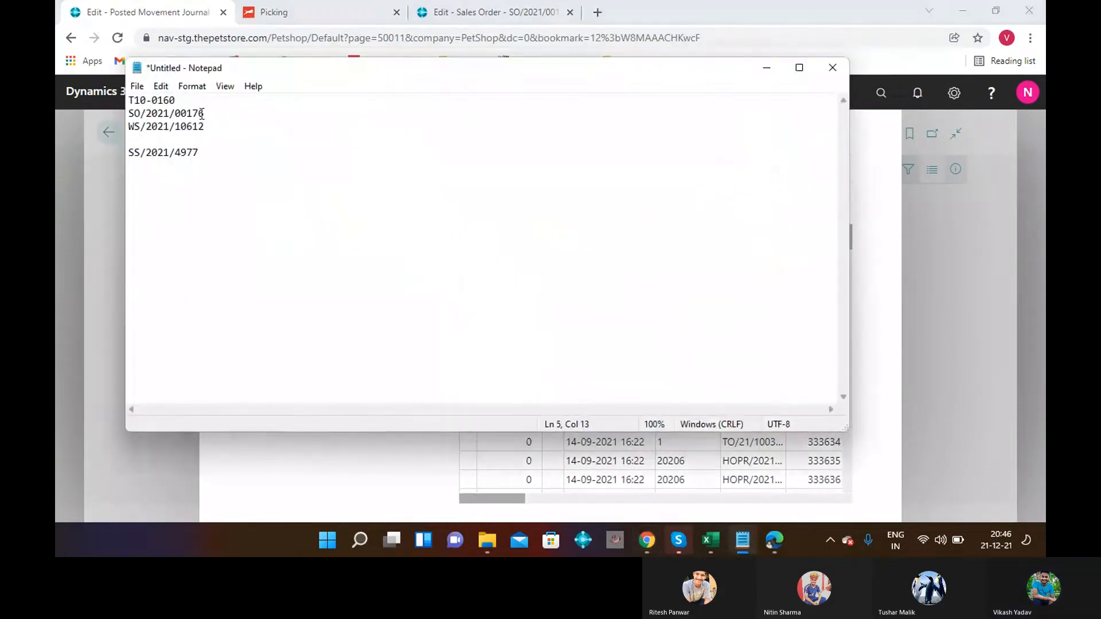
pyautogui.tripleClick(200, 113)
pyautogui.hotkey('ctrl', 'c')
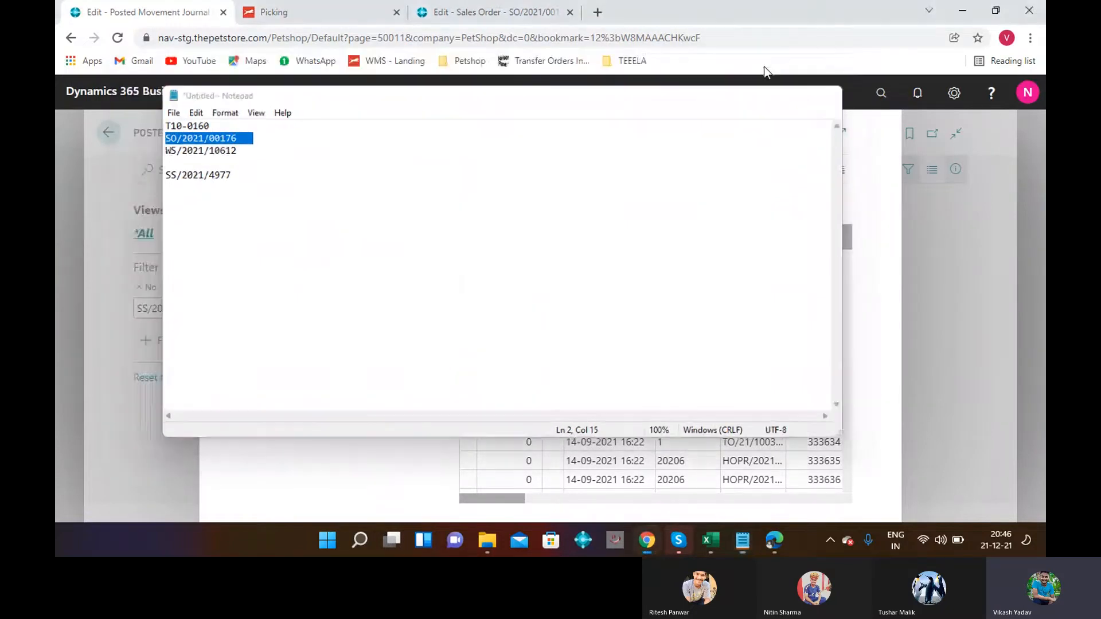
# Filter the posted movement journal lines by Document No. SO/2021/00176.
pyautogui.click(766, 68)
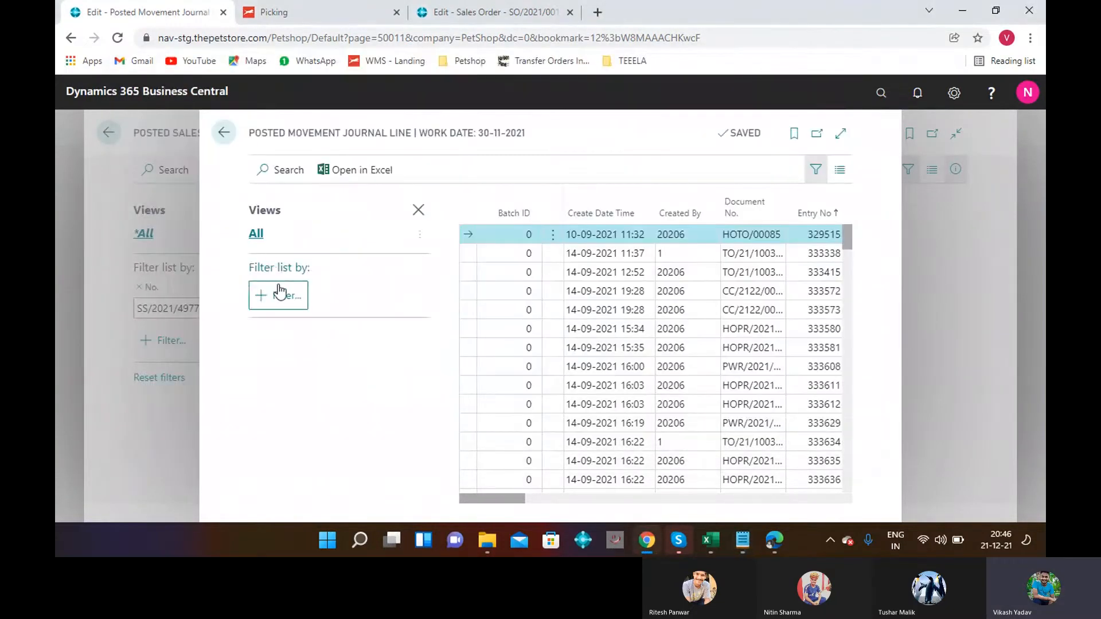
pyautogui.click(279, 293)
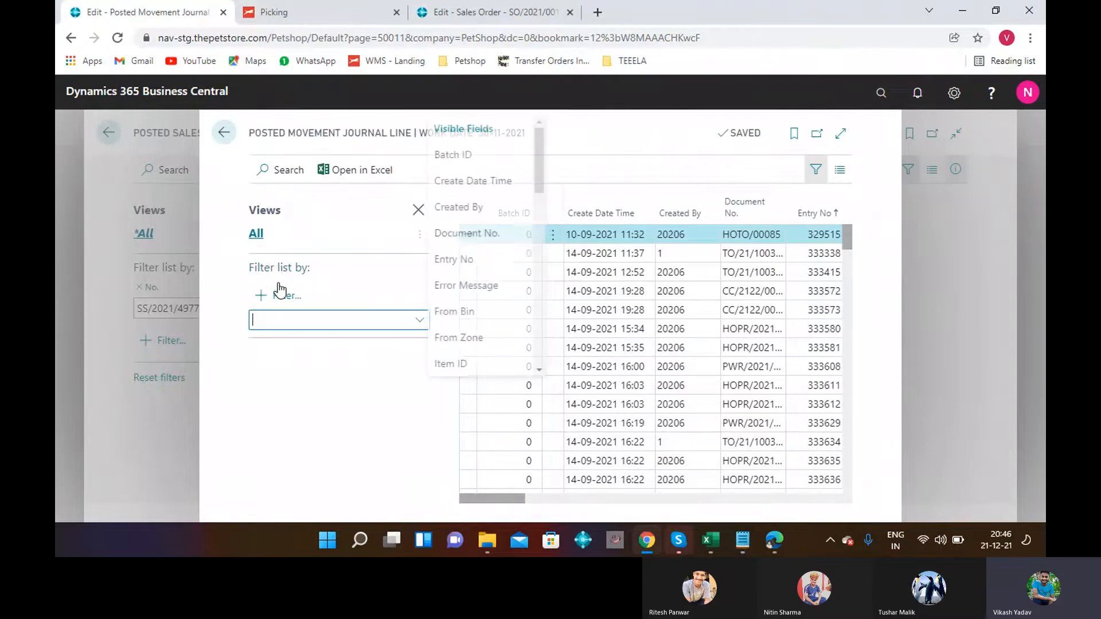
pyautogui.click(484, 235)
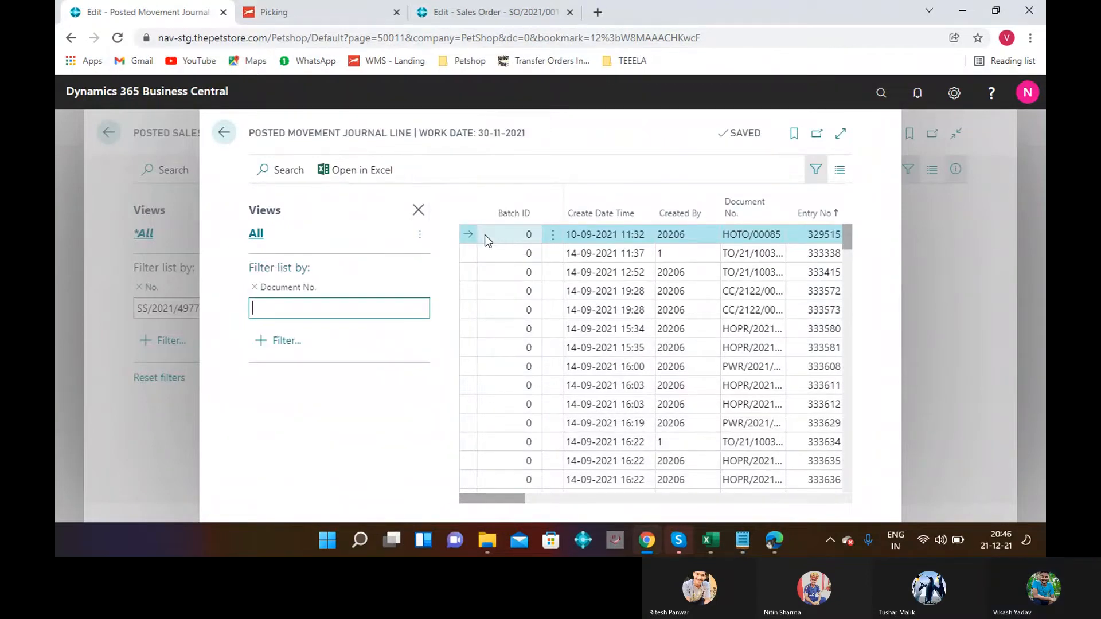
pyautogui.hotkey('ctrl', 'v')
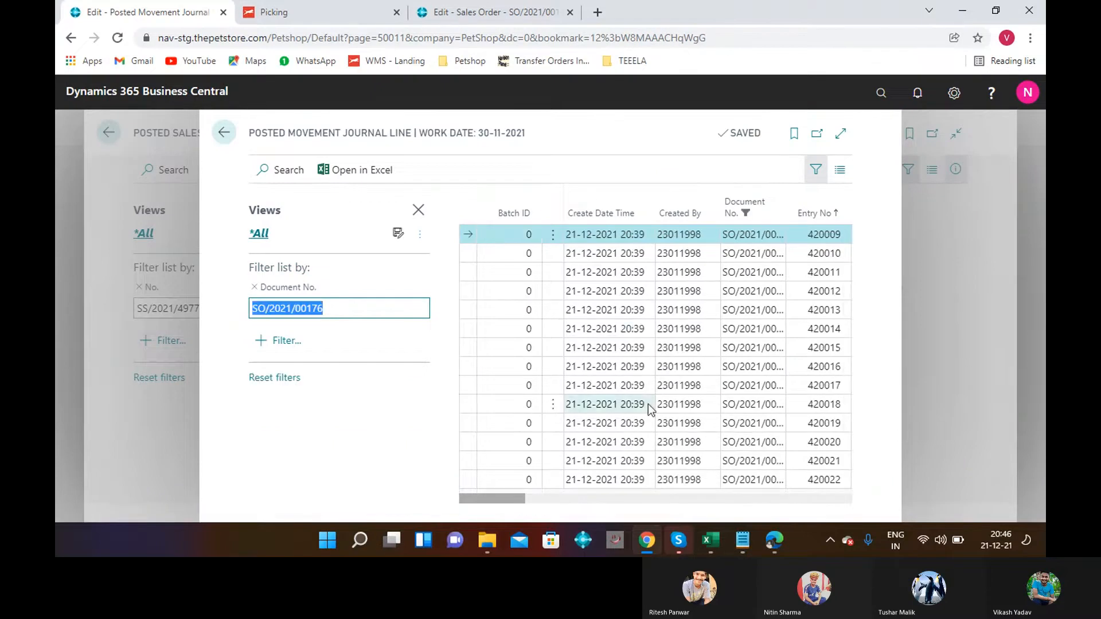
# Review the filtered lines' columns, including Error Message and From Bin, then return to Posted Sales Shipments.
pyautogui.click(820, 498)
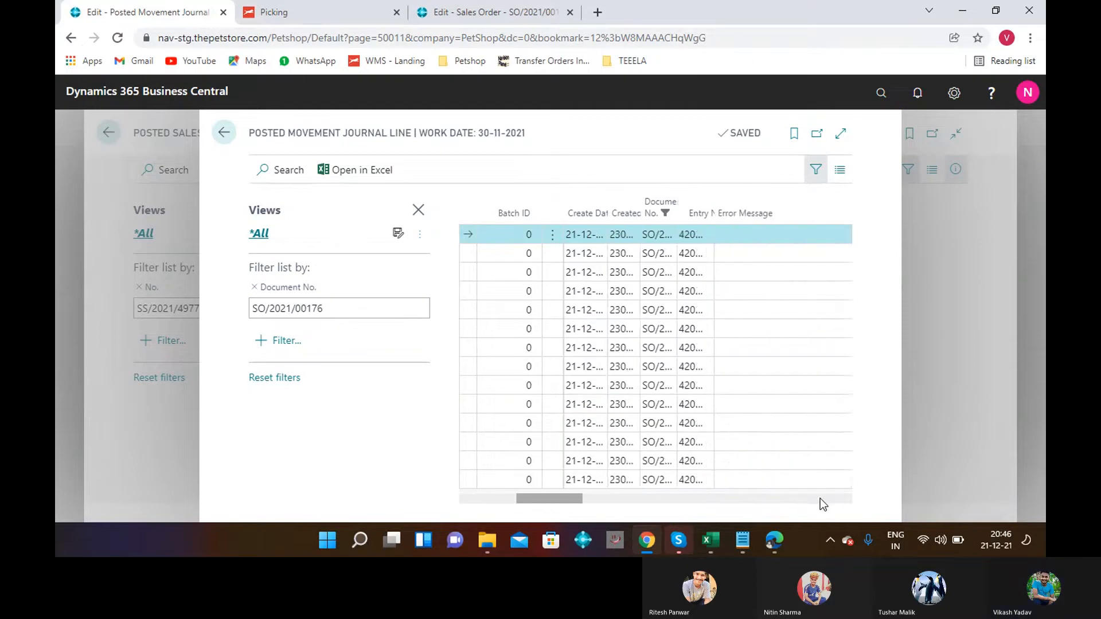
pyautogui.click(462, 499)
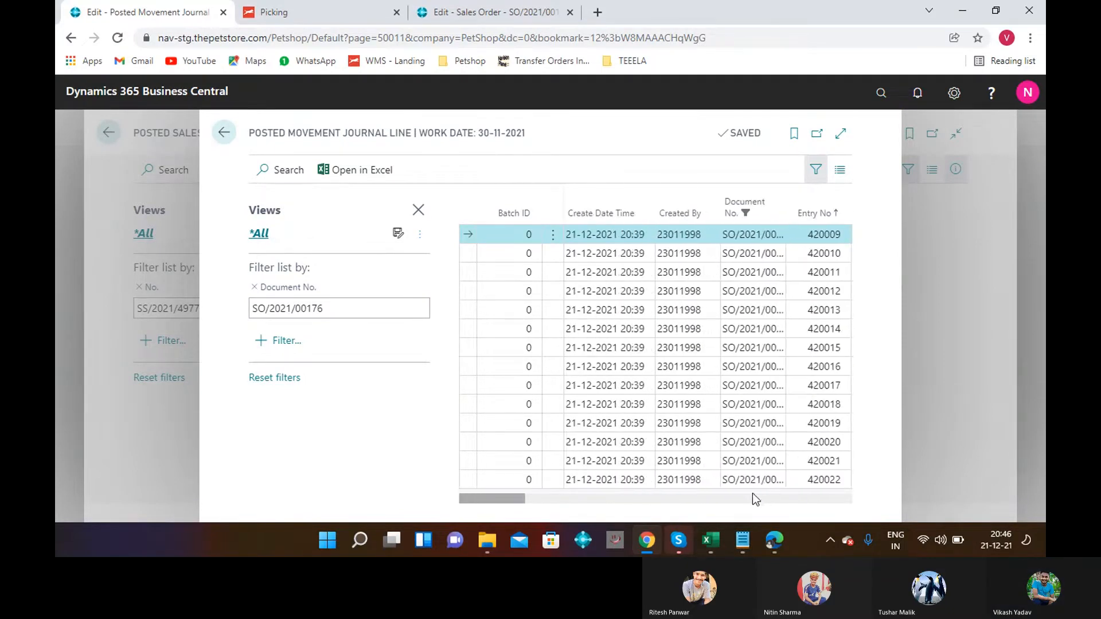
pyautogui.moveTo(473, 500); pyautogui.dragTo(535, 502)
pyautogui.moveTo(542, 503); pyautogui.dragTo(646, 484)
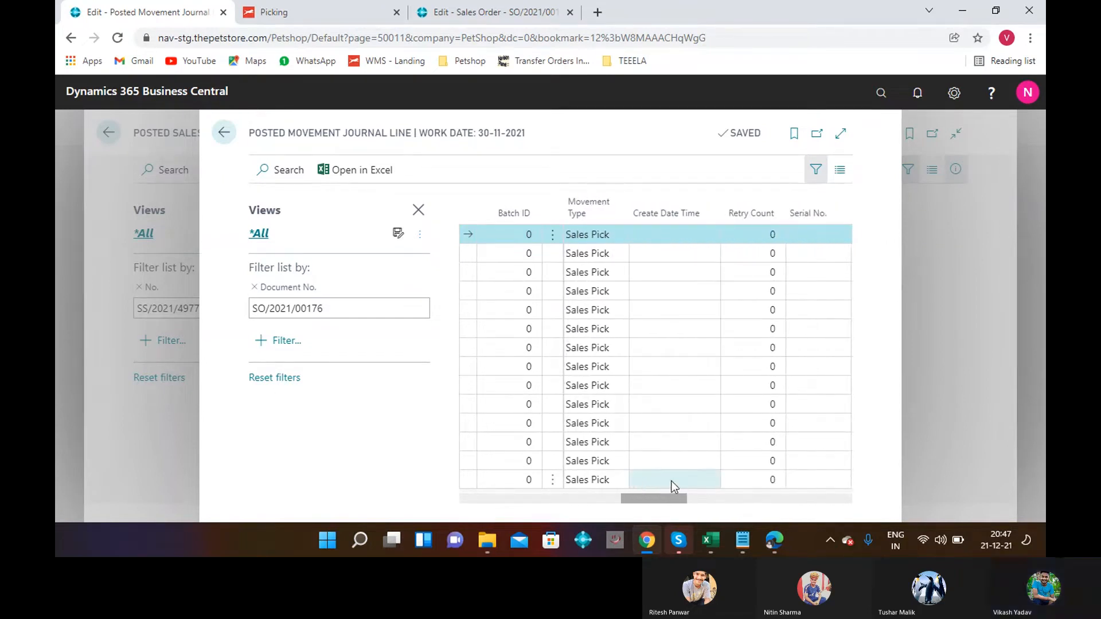
pyautogui.click(699, 482)
pyautogui.moveTo(675, 497); pyautogui.dragTo(794, 495)
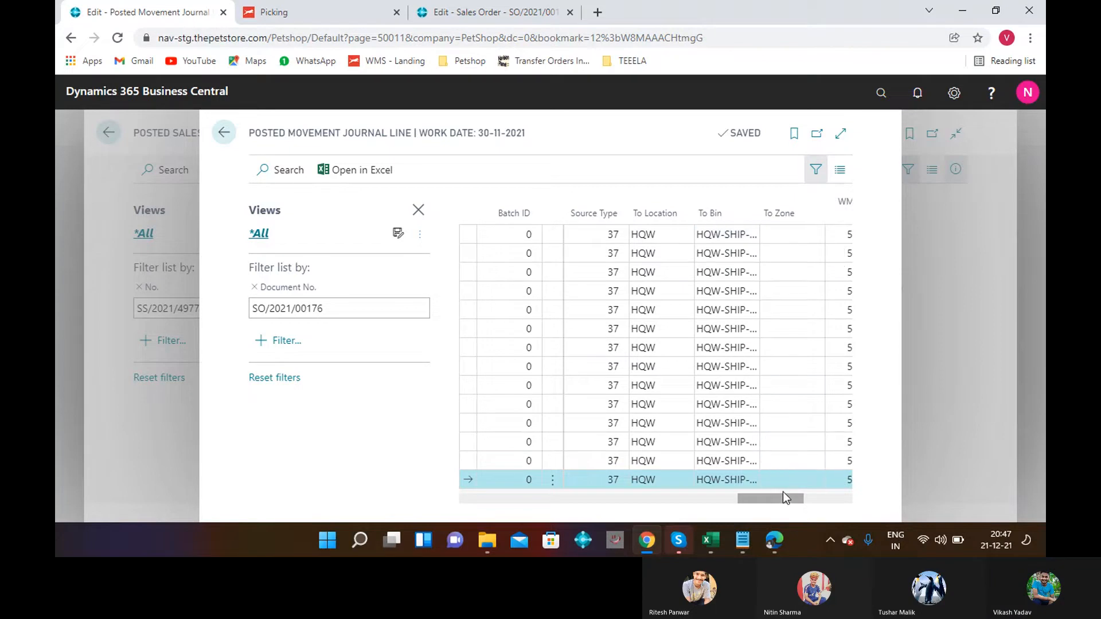
pyautogui.moveTo(785, 497); pyautogui.dragTo(831, 503)
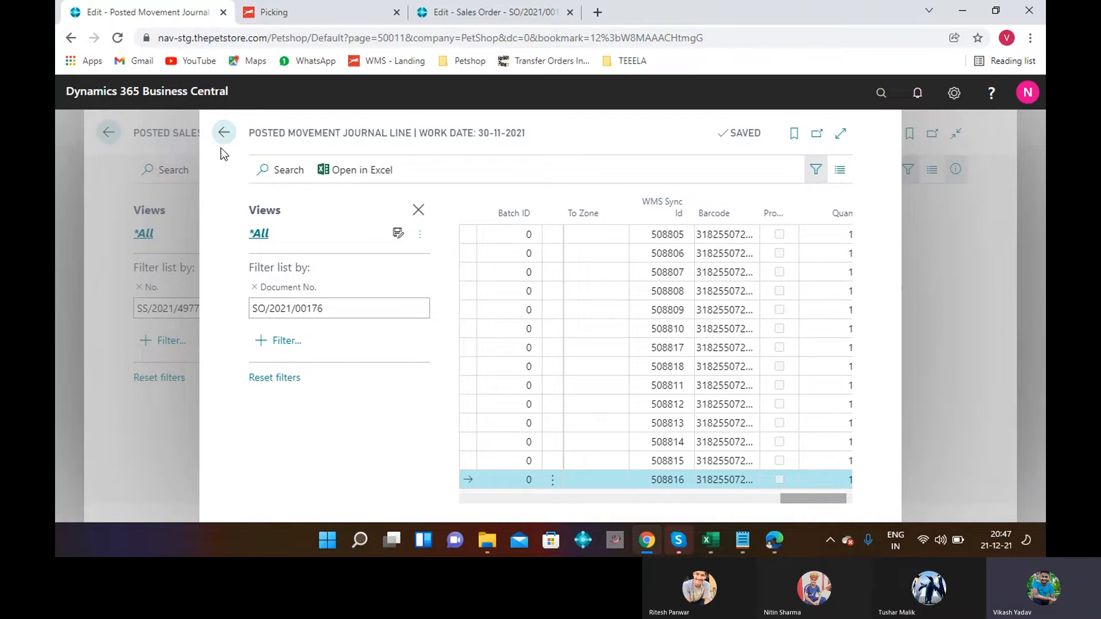
pyautogui.click(224, 133)
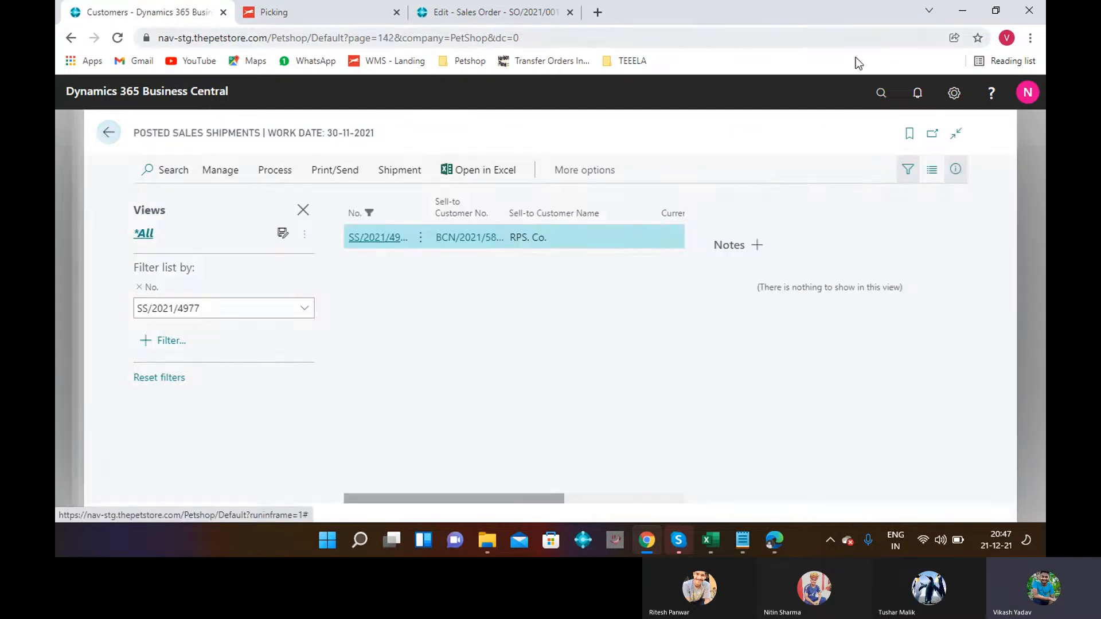
# Search Tell Me for WAREHOUSE ENTRIES and open the Warehouse Entries list.
pyautogui.click(881, 94)
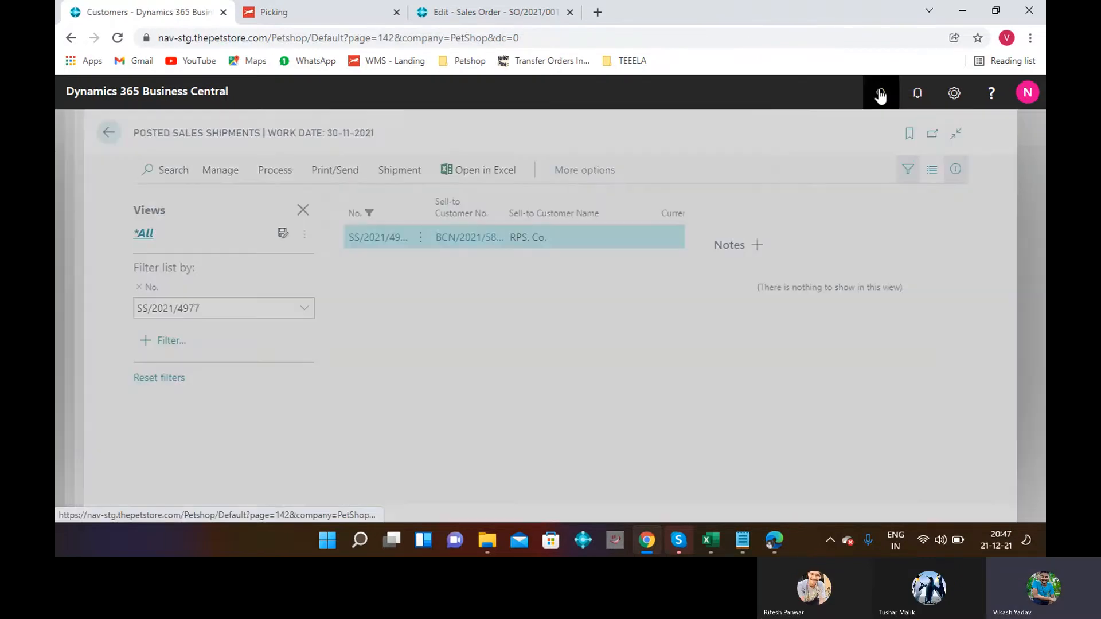
pyautogui.write('WAREHOUSE EN')
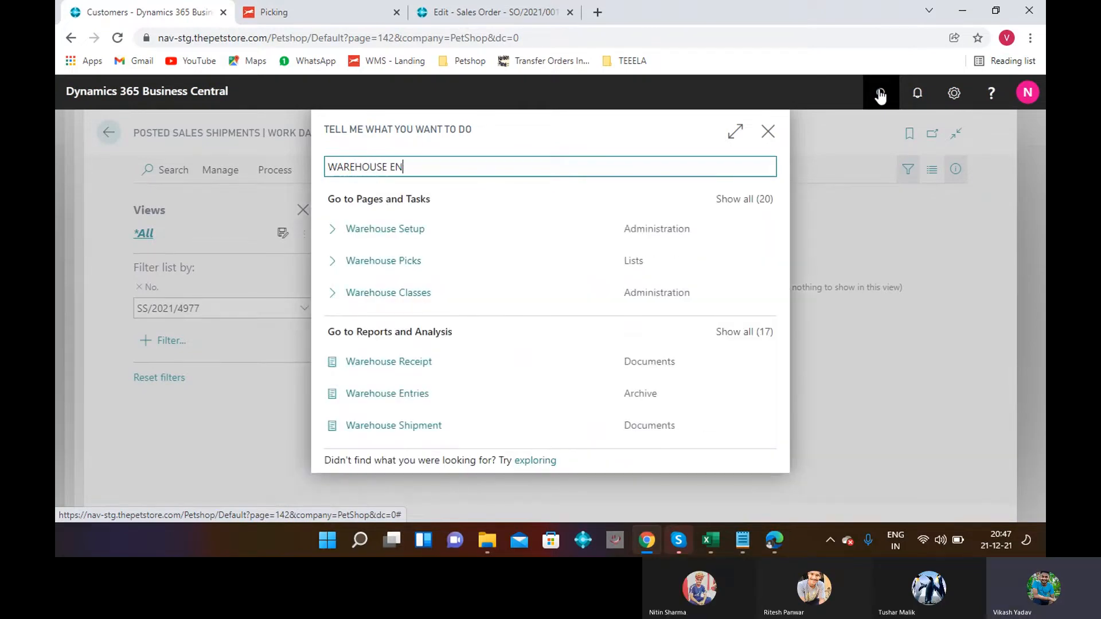
pyautogui.write('TRIES')
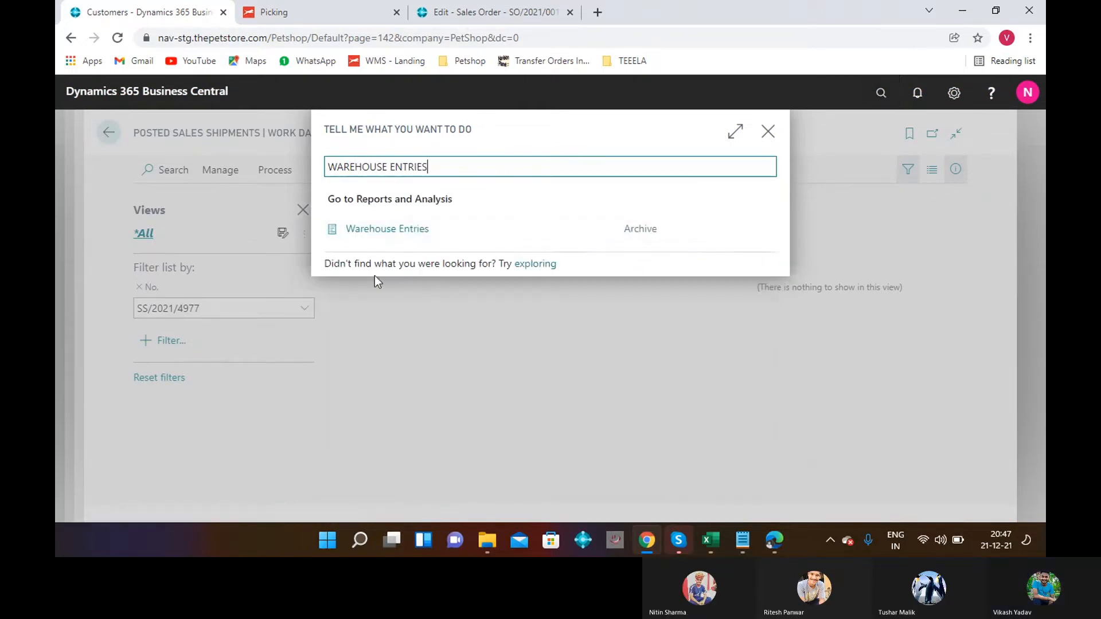
pyautogui.click(370, 230)
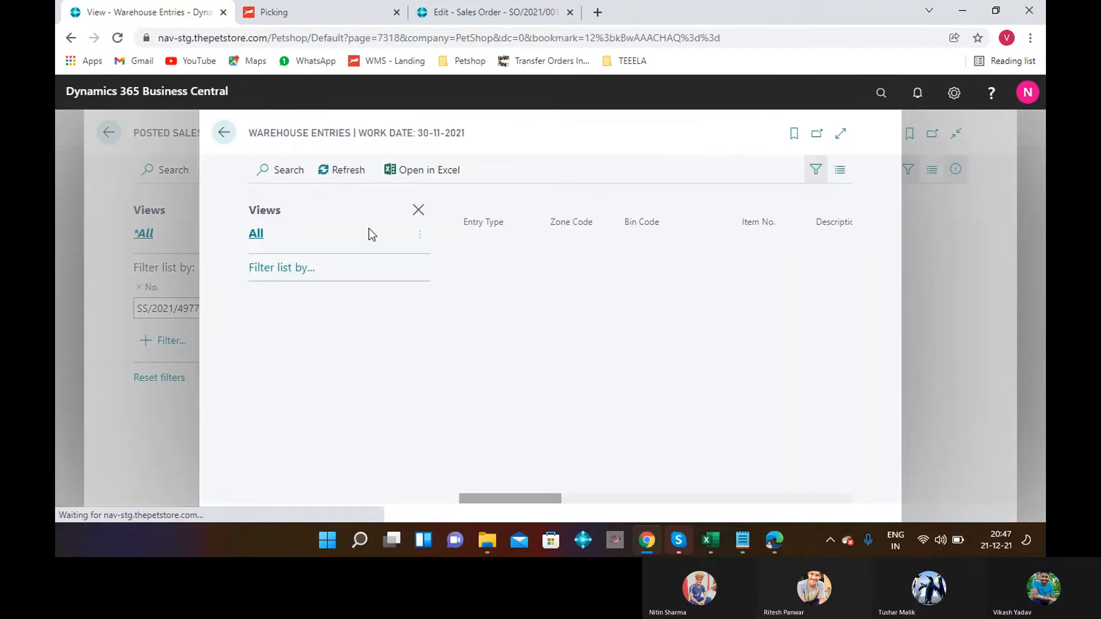
# Filter Warehouse Entries by Source No. SO/2021/00176, showing Movement entries for item 100012-1.
pyautogui.click(272, 278)
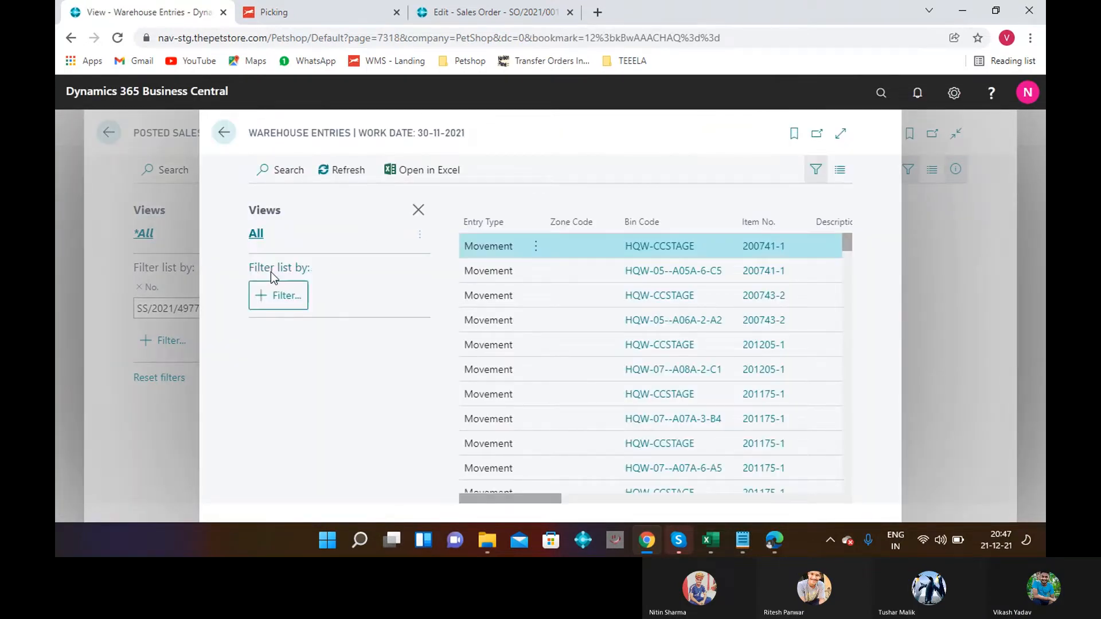
pyautogui.click(274, 311)
pyautogui.click(591, 370)
pyautogui.click(592, 370)
pyautogui.click(467, 335)
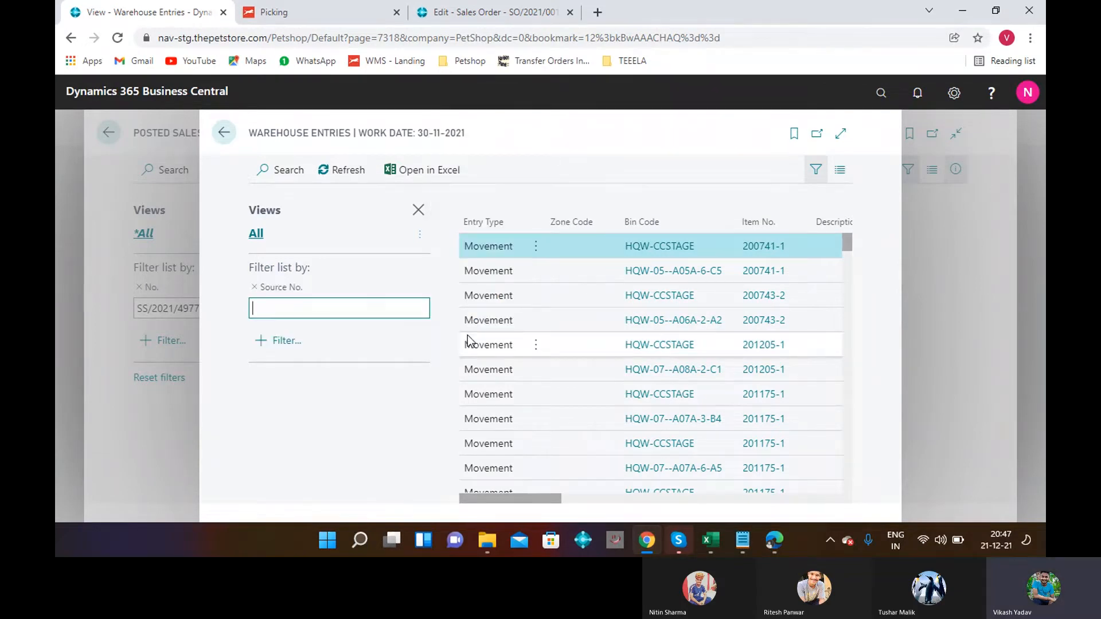
pyautogui.hotkey('ctrl', 'v')
pyautogui.press('Return')
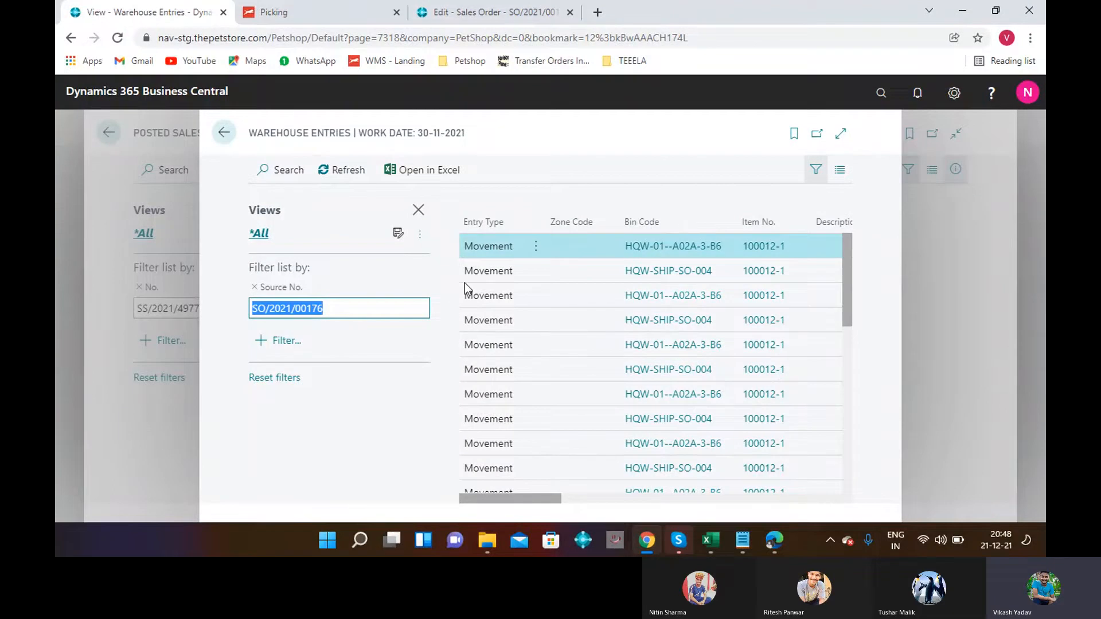
pyautogui.moveTo(541, 501); pyautogui.dragTo(629, 479)
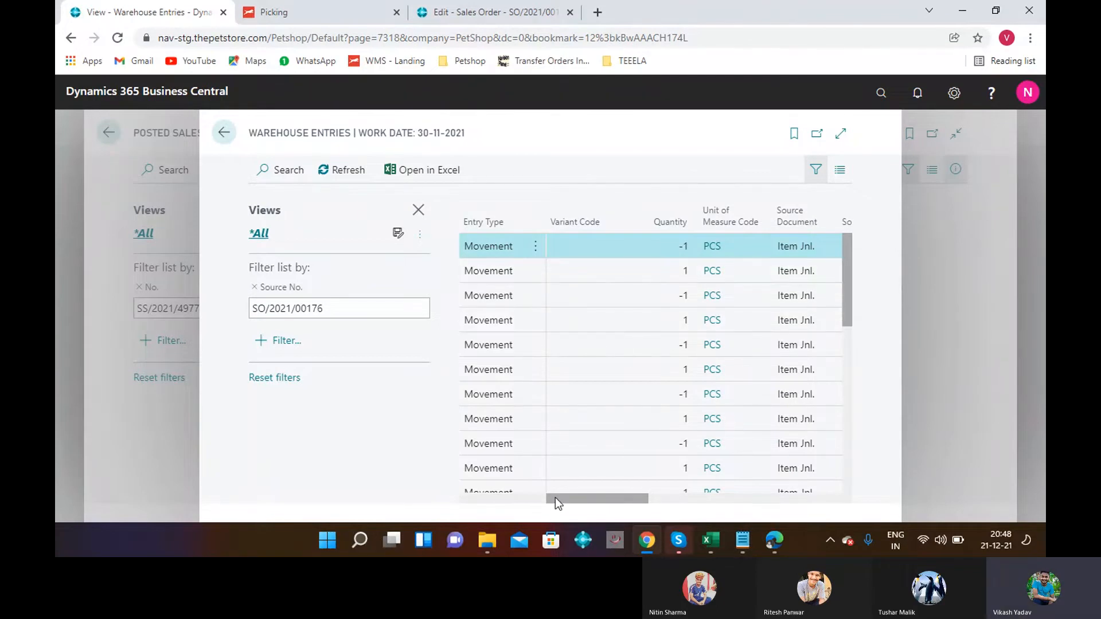
pyautogui.moveTo(556, 498); pyautogui.dragTo(488, 506)
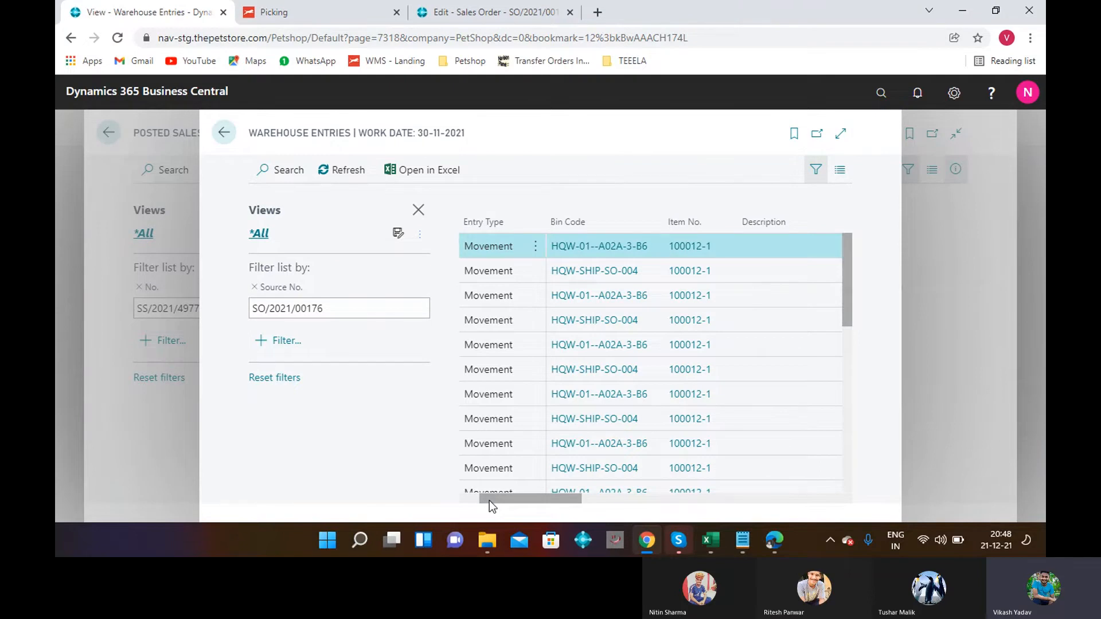
pyautogui.moveTo(542, 501); pyautogui.dragTo(684, 501)
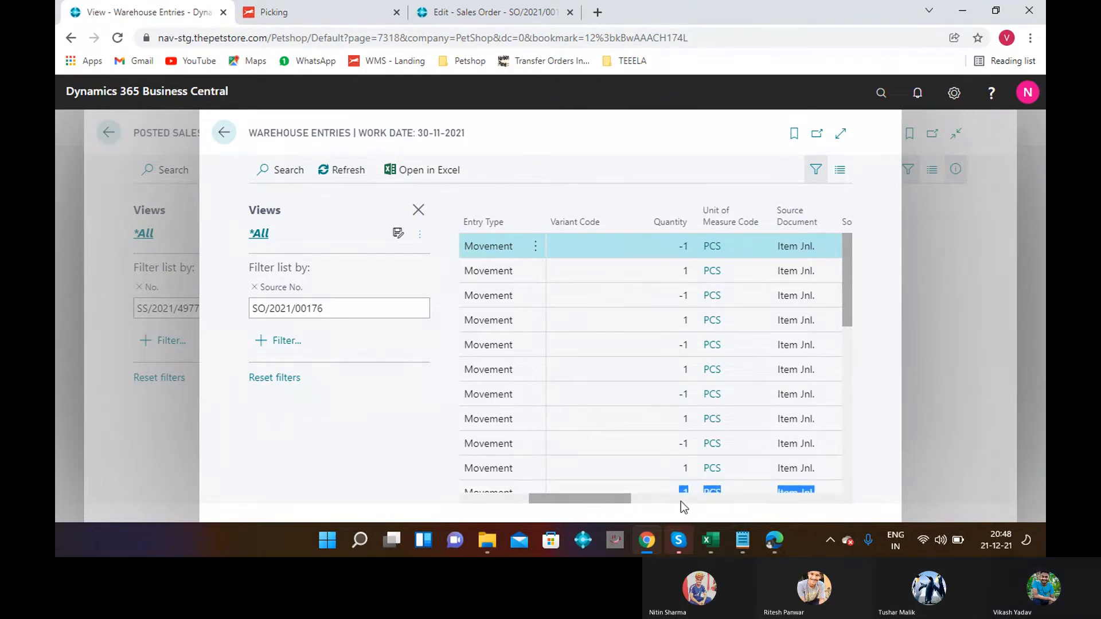
pyautogui.moveTo(610, 497); pyautogui.dragTo(825, 498)
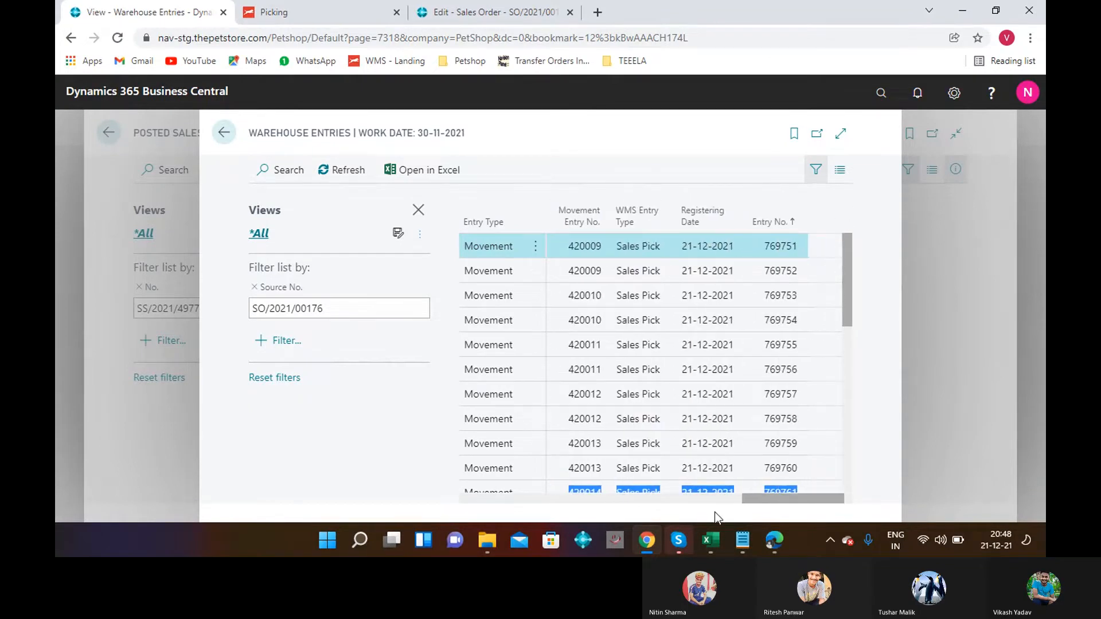
pyautogui.click(846, 481)
pyautogui.click(847, 481)
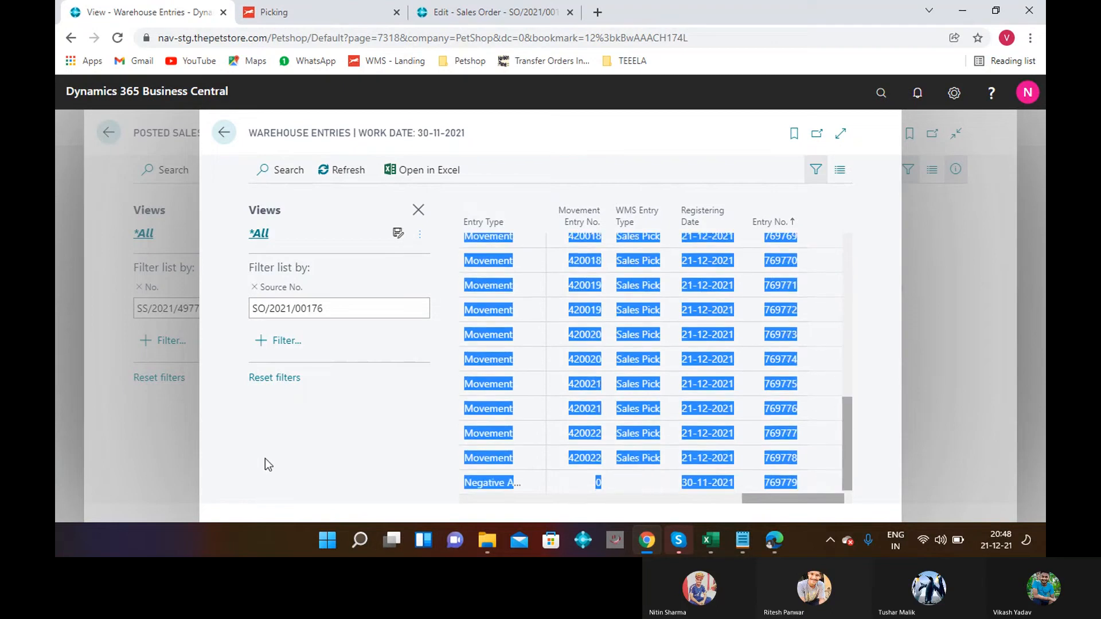
pyautogui.click(304, 459)
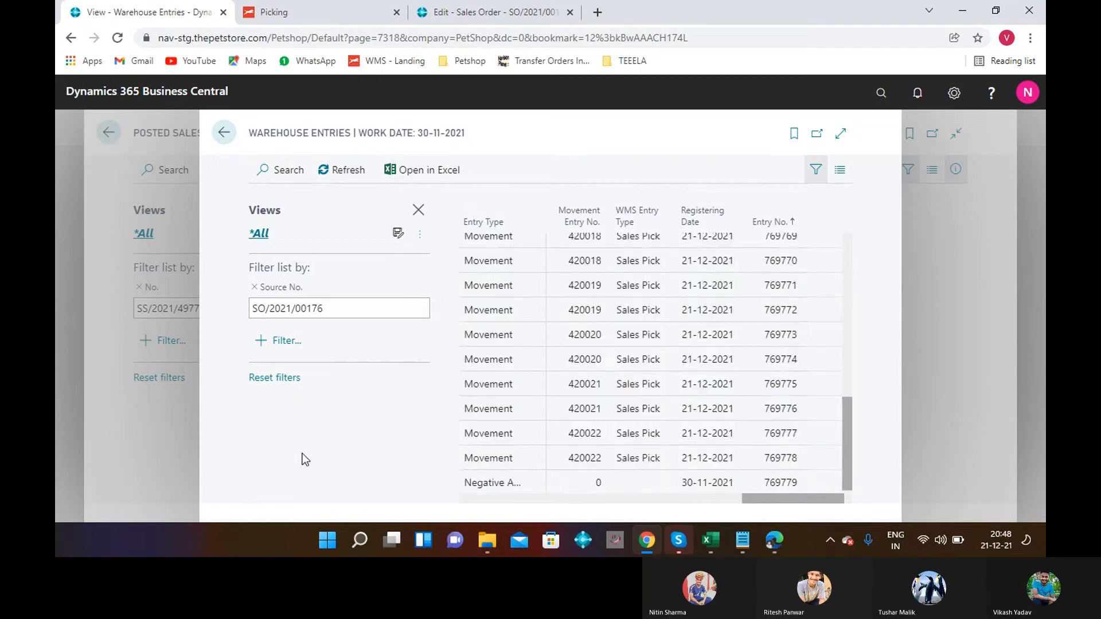
pyautogui.click(834, 485)
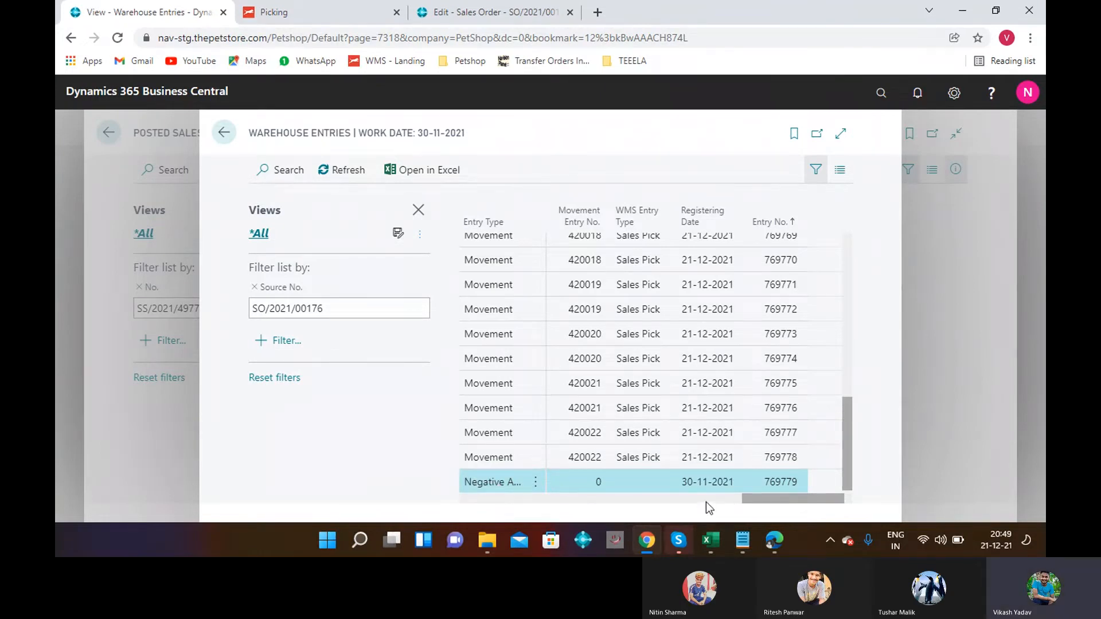
pyautogui.scroll(4, 845, 333)
pyautogui.scroll(3, 847, 338)
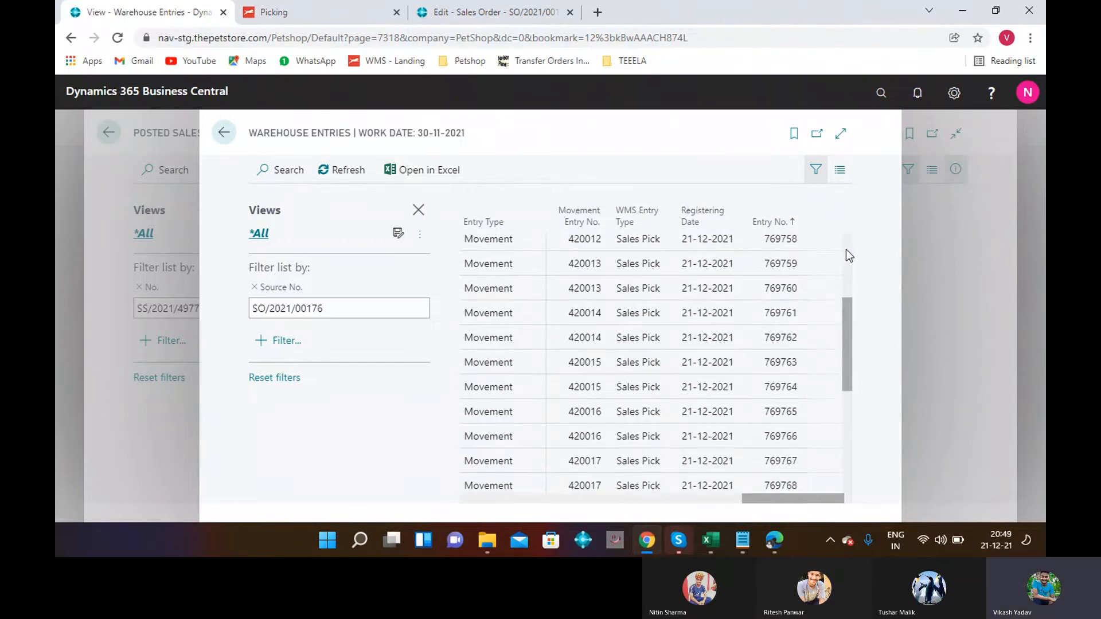
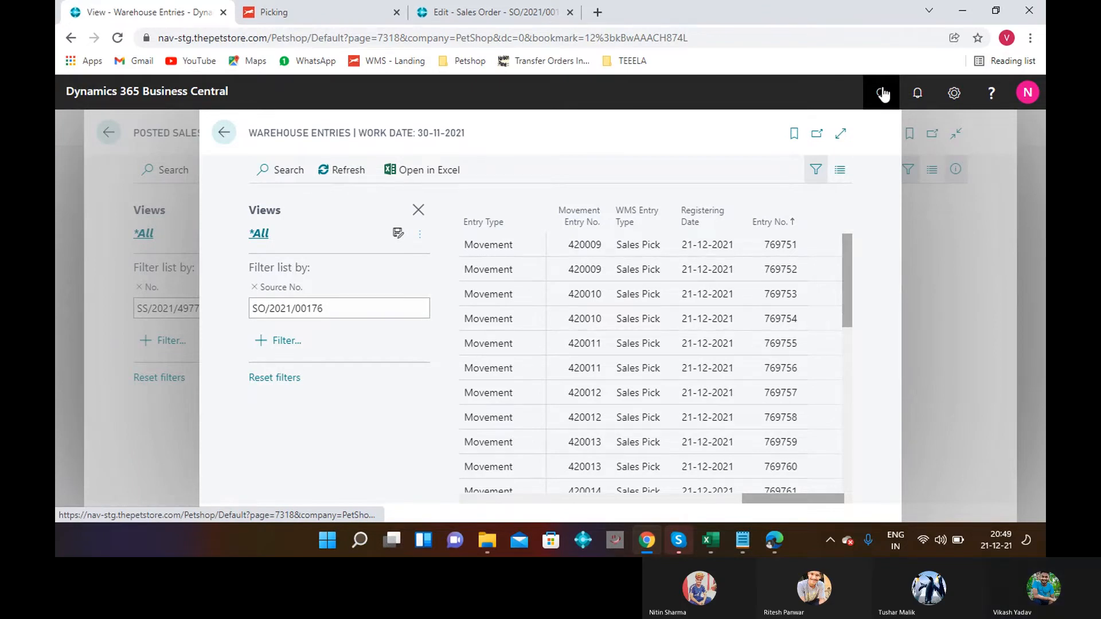
# Search for Sales Orders and open the Sales Orders list.
pyautogui.click(883, 93)
pyautogui.write('SALE ON')
pyautogui.press('BackSpace')
pyautogui.write('RDER')
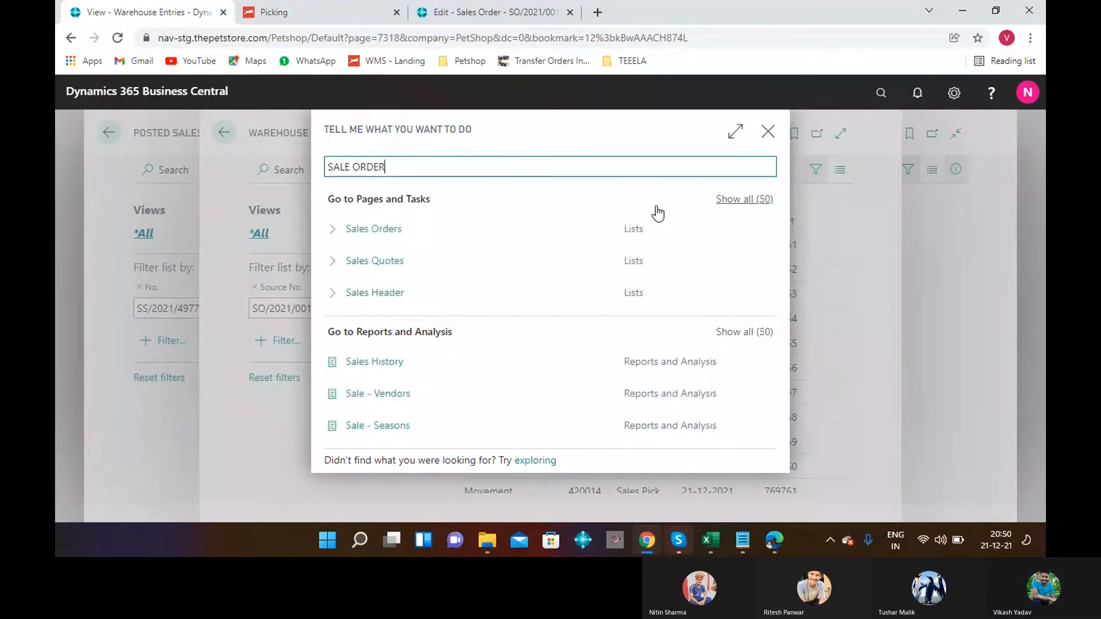
pyautogui.click(361, 241)
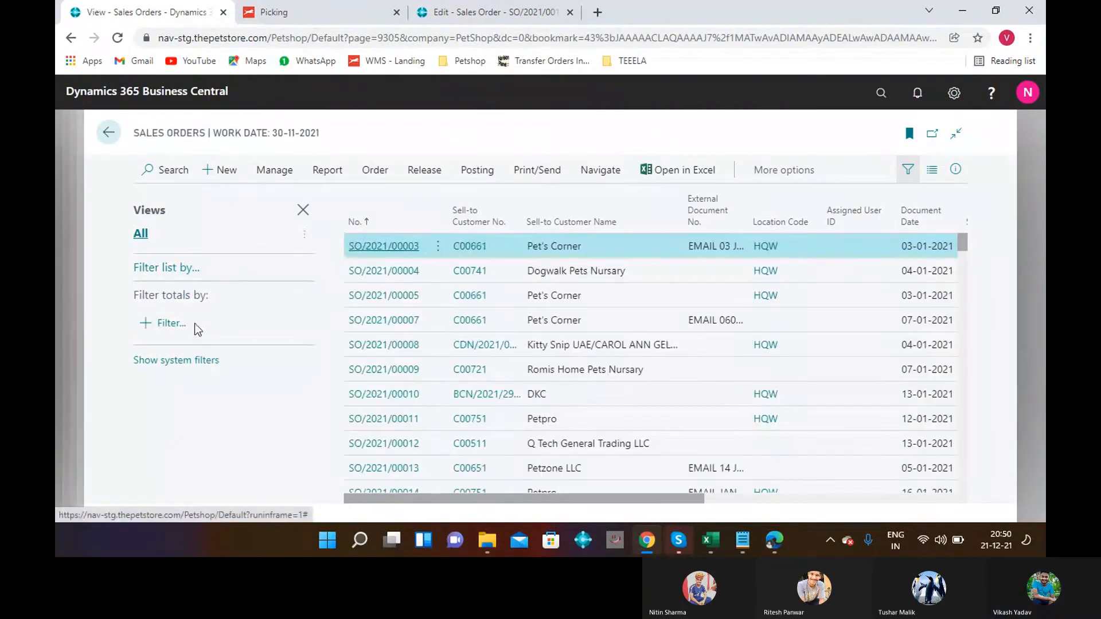
# Filter the orders by No. to show the single 30-11-2021 order, then open its customer lookup.
pyautogui.click(161, 325)
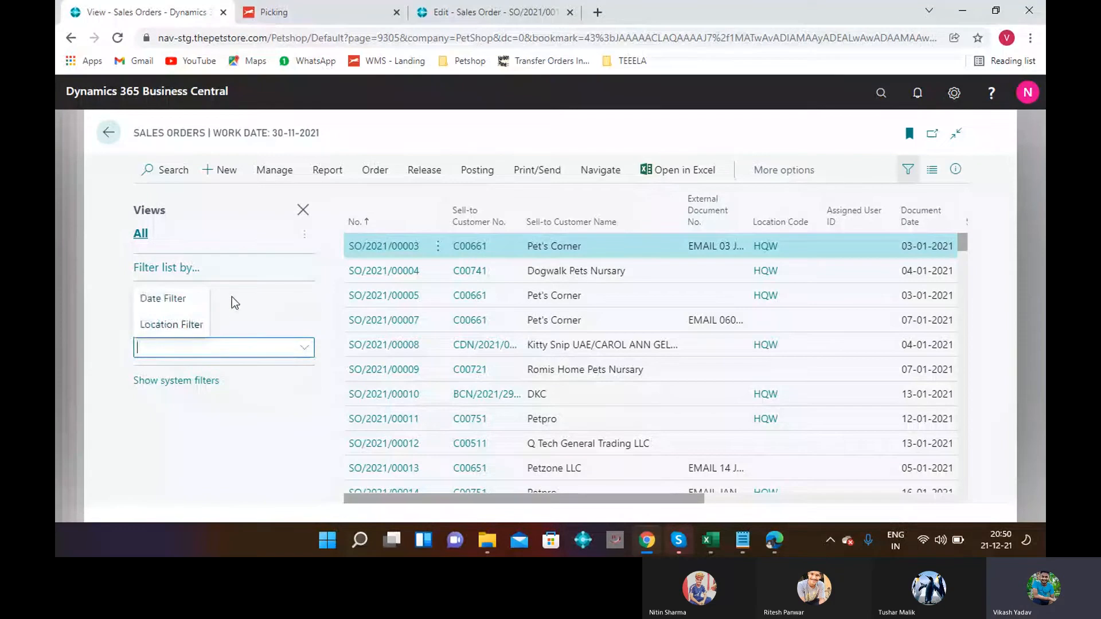
pyautogui.click(195, 270)
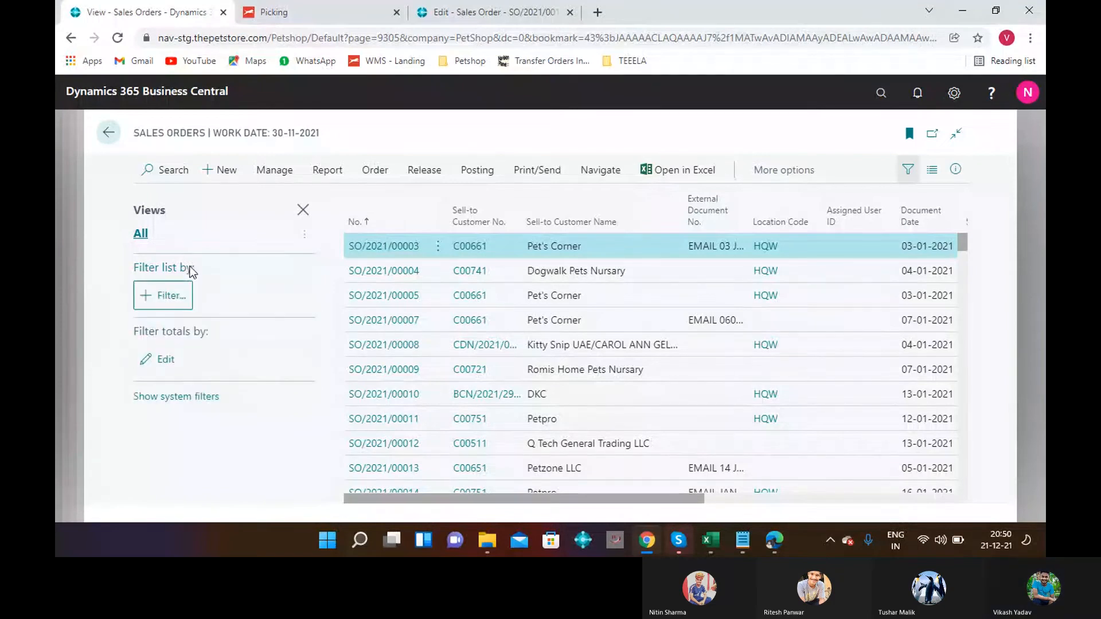
pyautogui.click(172, 296)
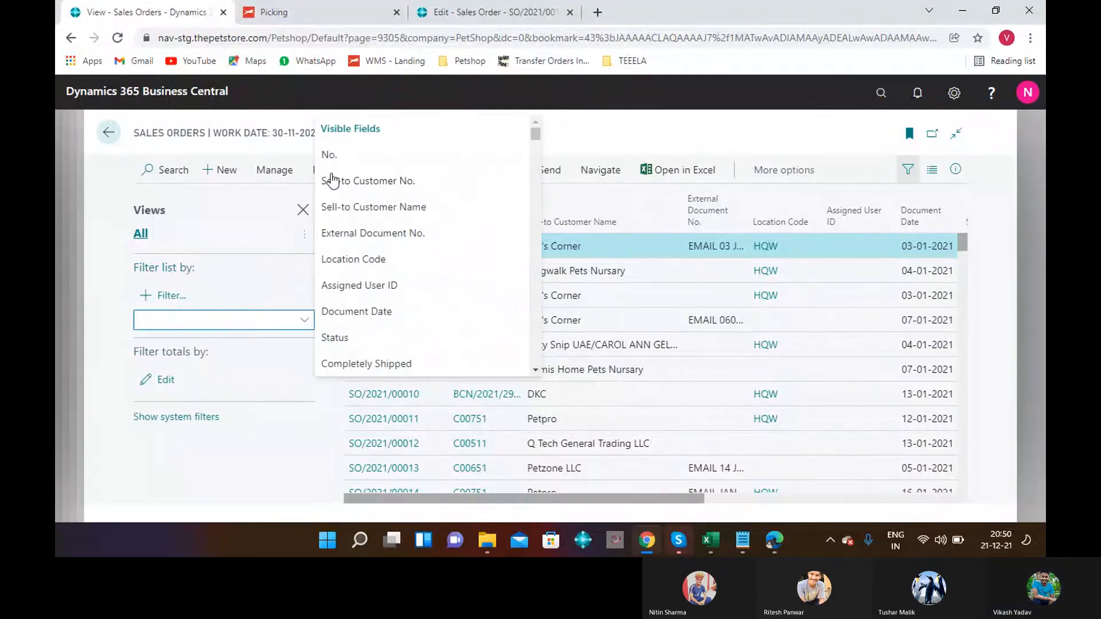
pyautogui.click(331, 156)
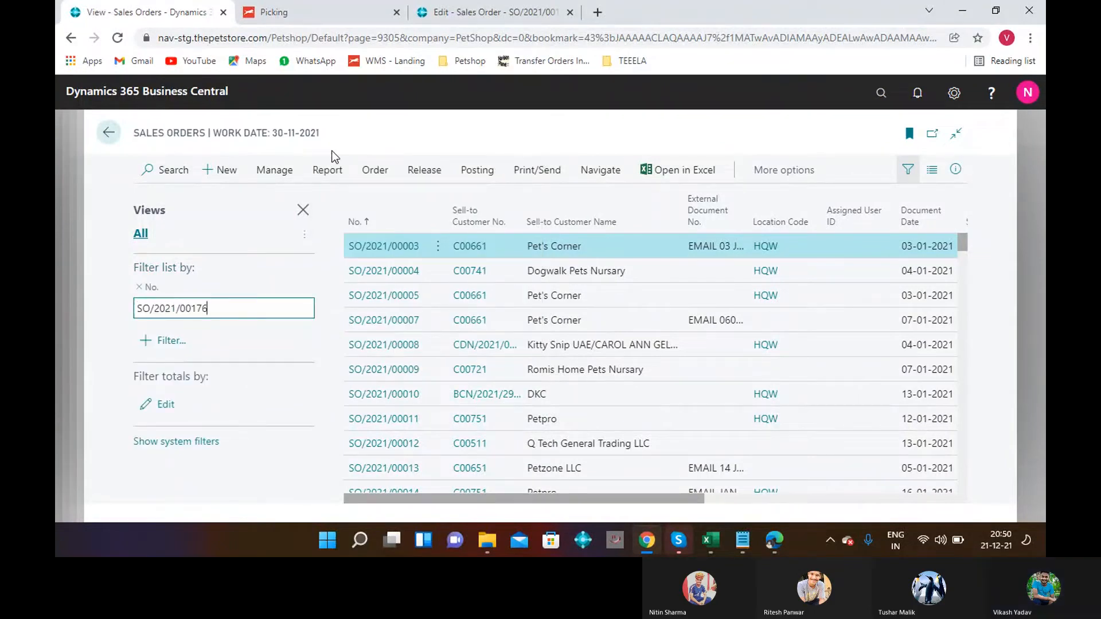
pyautogui.press('Return')
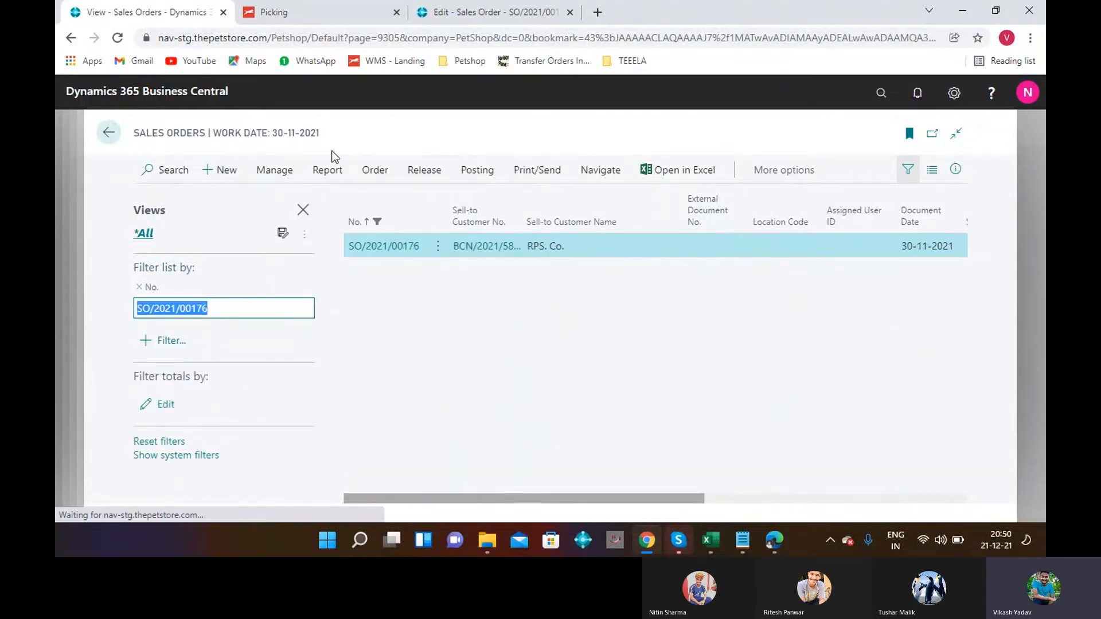
pyautogui.click(465, 252)
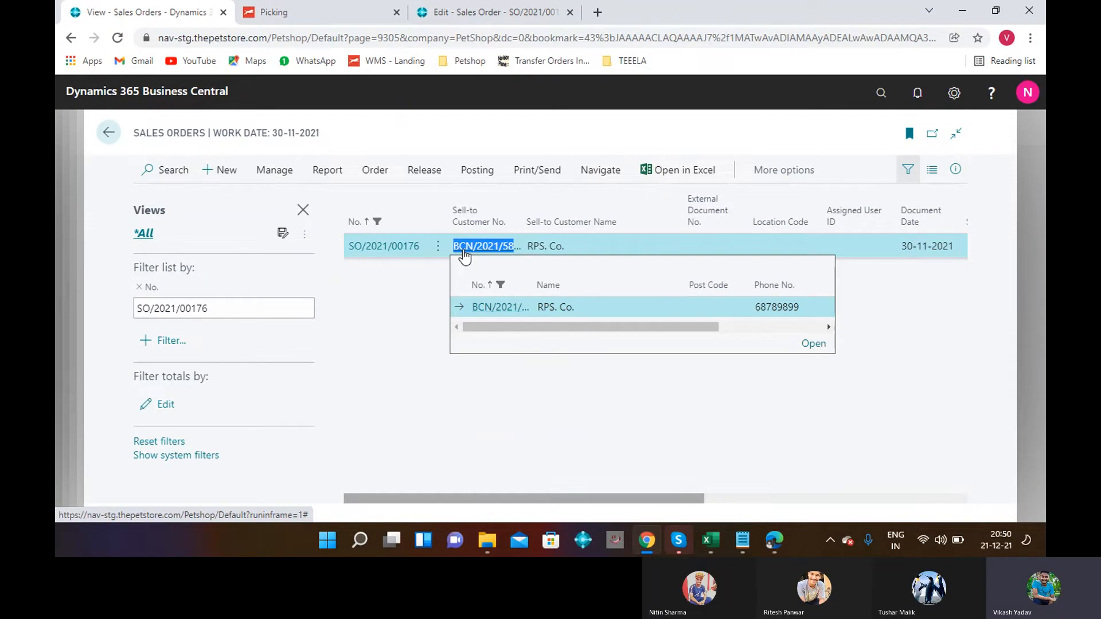
# Start a new invoice from Sales Invoices with RPS. Co.'s pasted customer number, dated 30-11-2021.
pyautogui.click(736, 388)
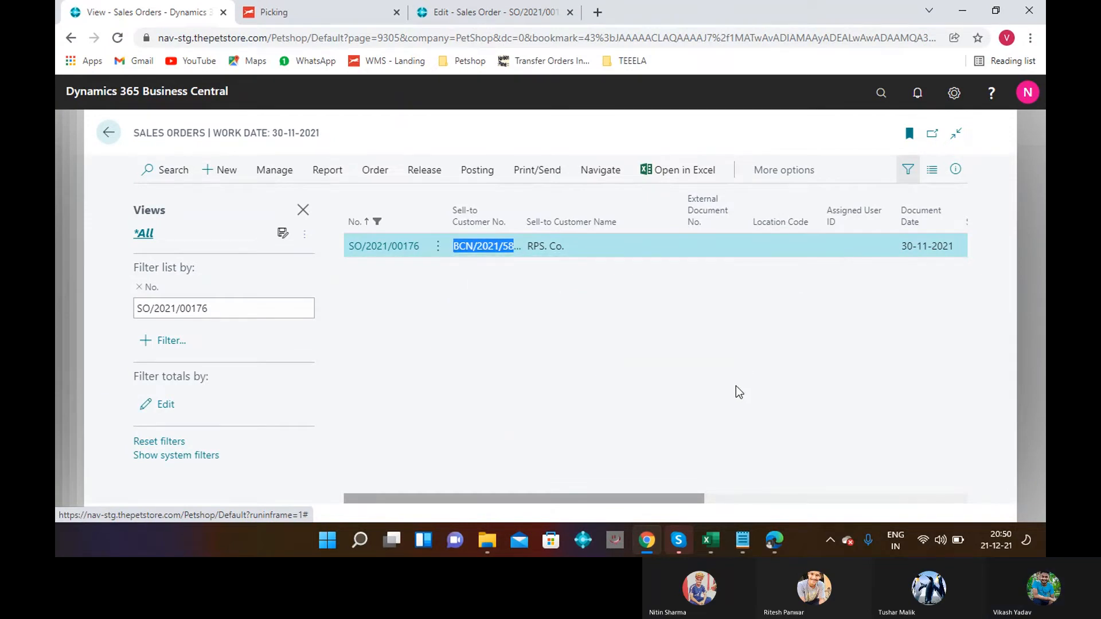
pyautogui.click(880, 96)
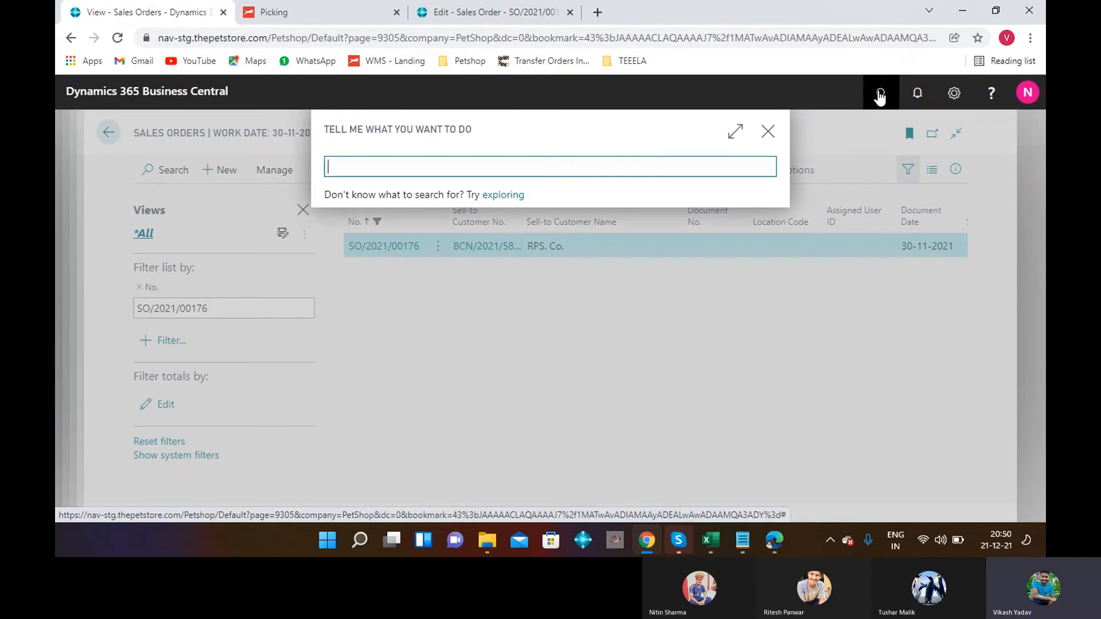
pyautogui.write('SALE IN')
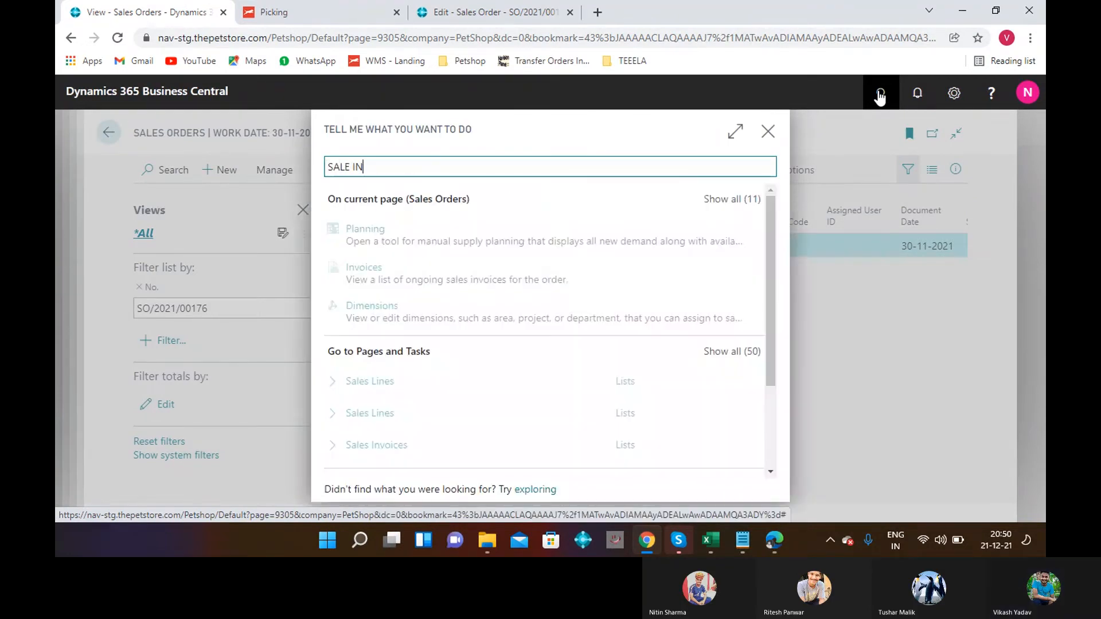
pyautogui.write('VOICE')
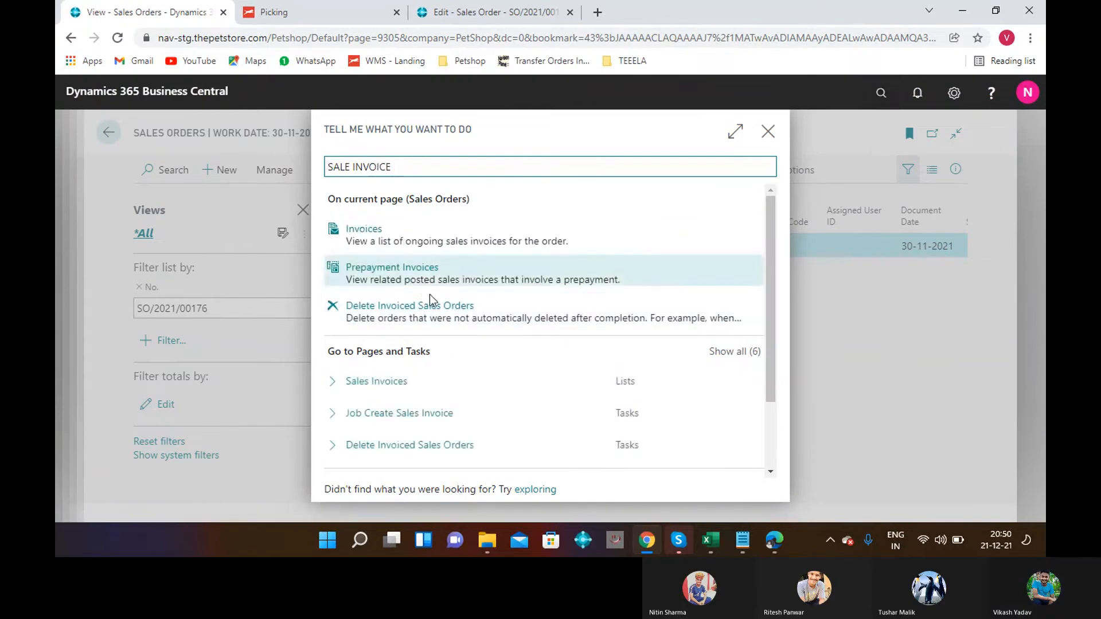
pyautogui.click(421, 390)
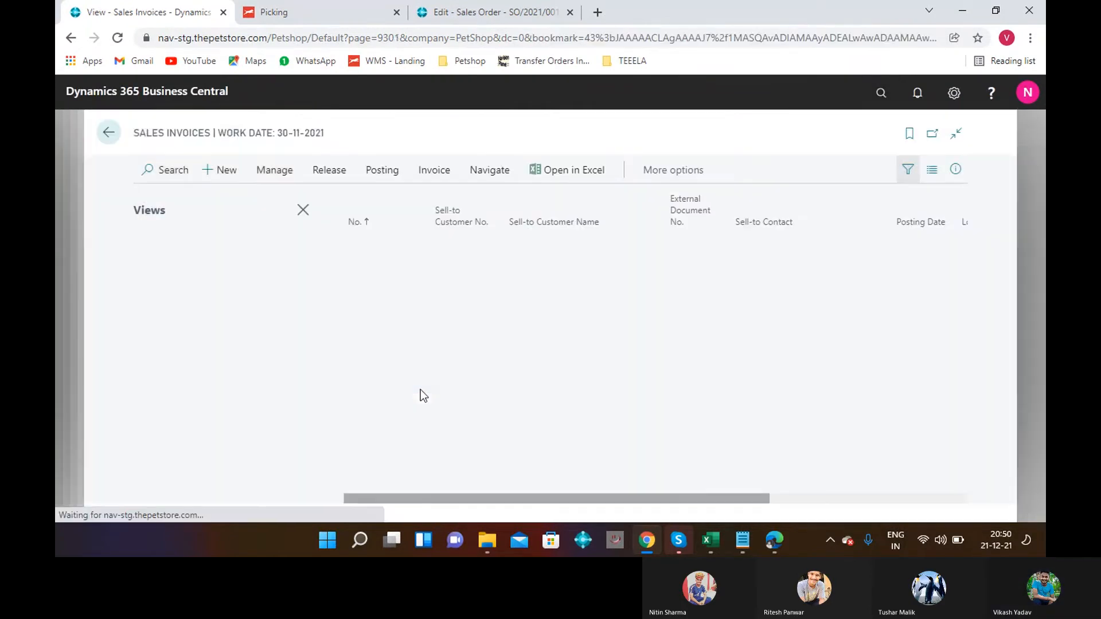
pyautogui.click(211, 174)
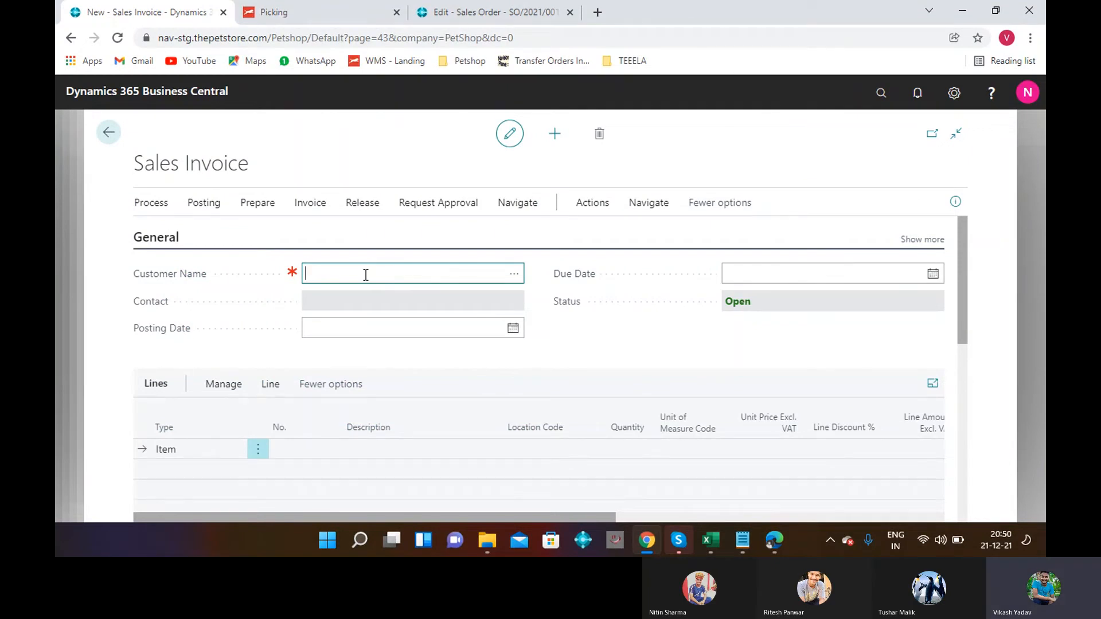
pyautogui.write('BCN/2021/5803')
pyautogui.press('Tab')
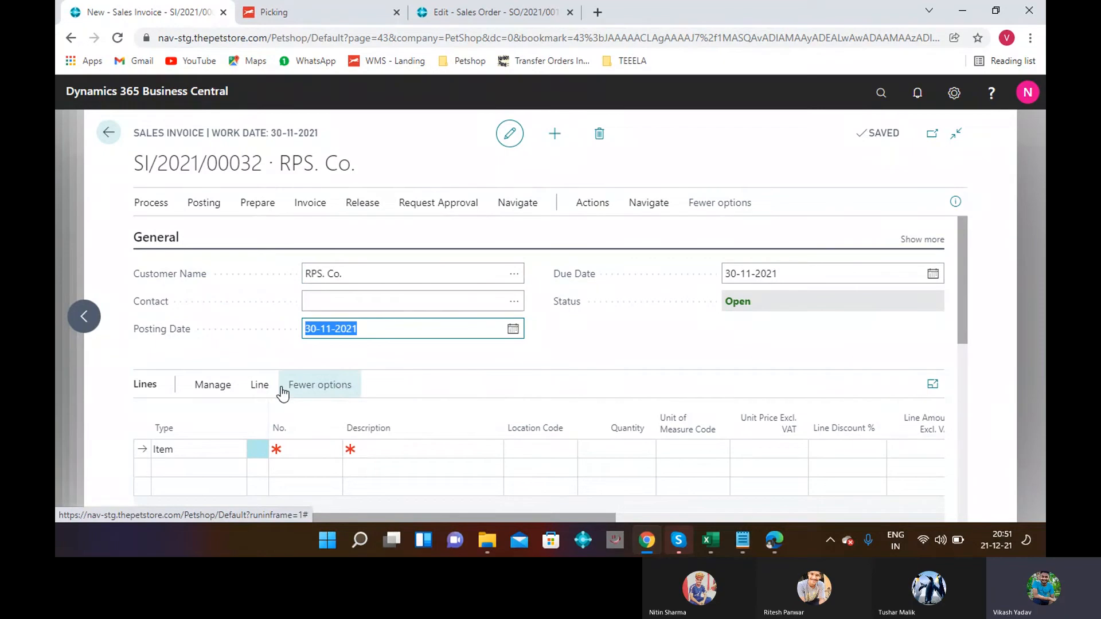
# Pull shipment SS/2021/4977's line (14 PCS at 45.00) into the invoice via Get Shipment Lines.
pyautogui.click(265, 388)
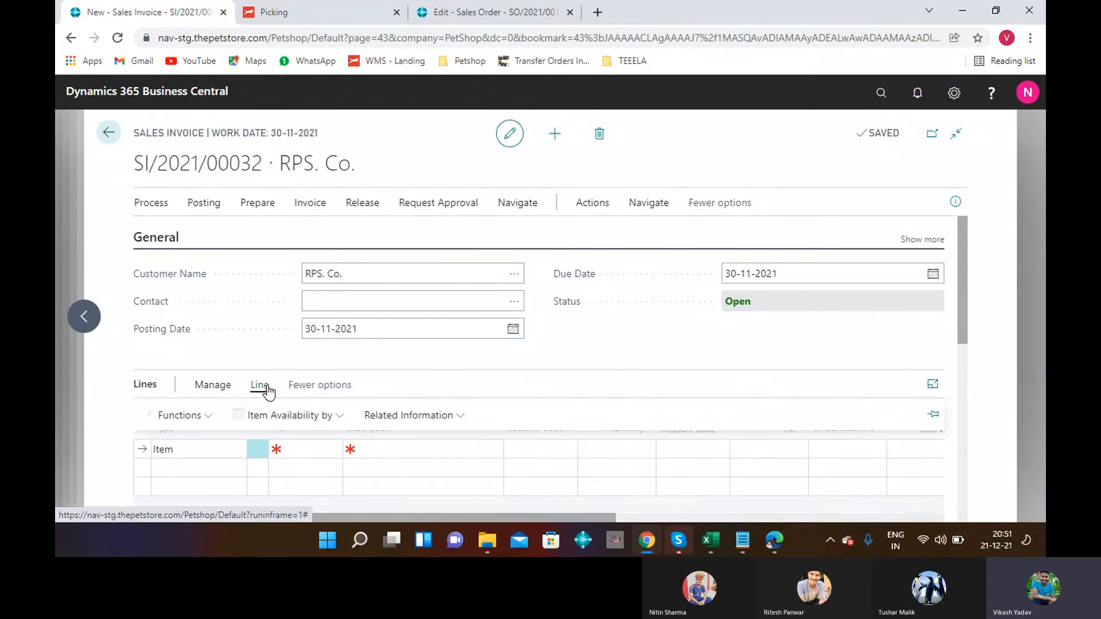
pyautogui.click(195, 425)
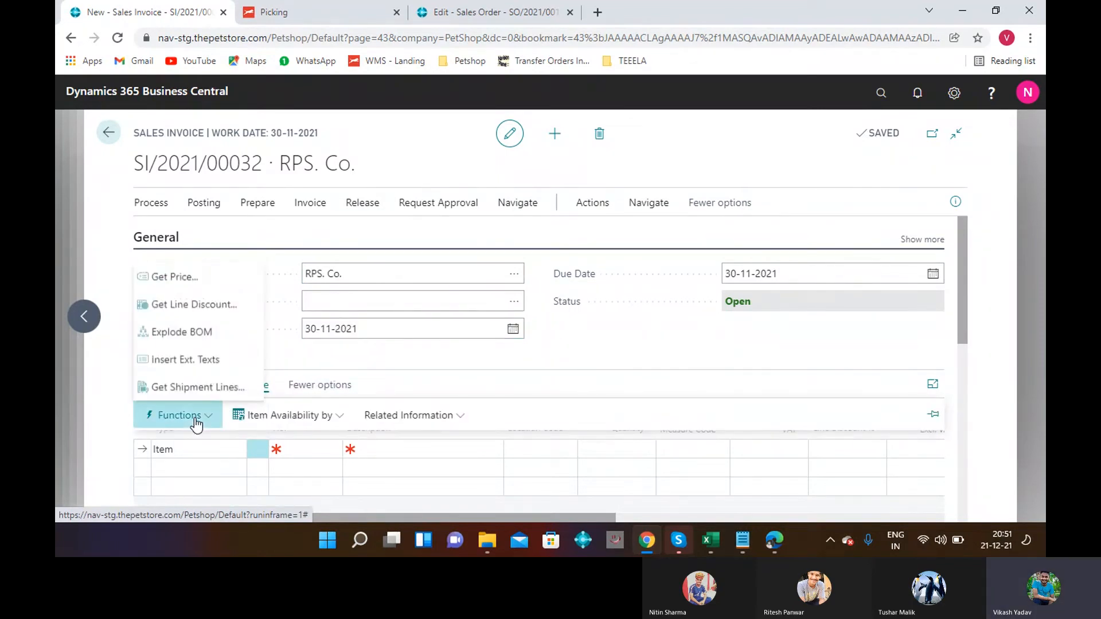
pyautogui.click(192, 387)
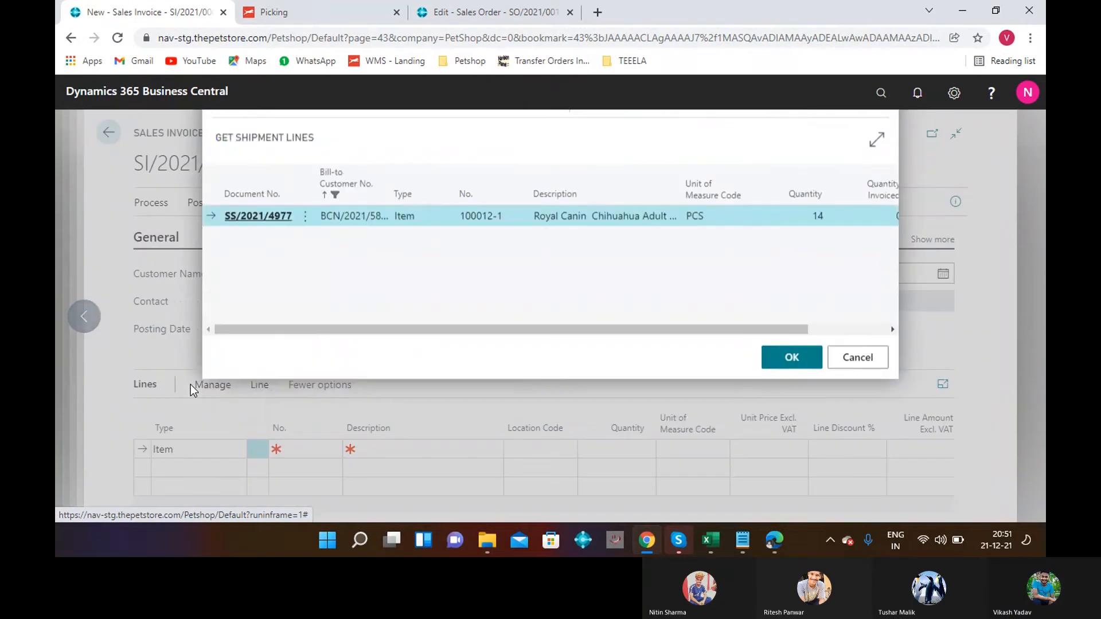
pyautogui.click(793, 380)
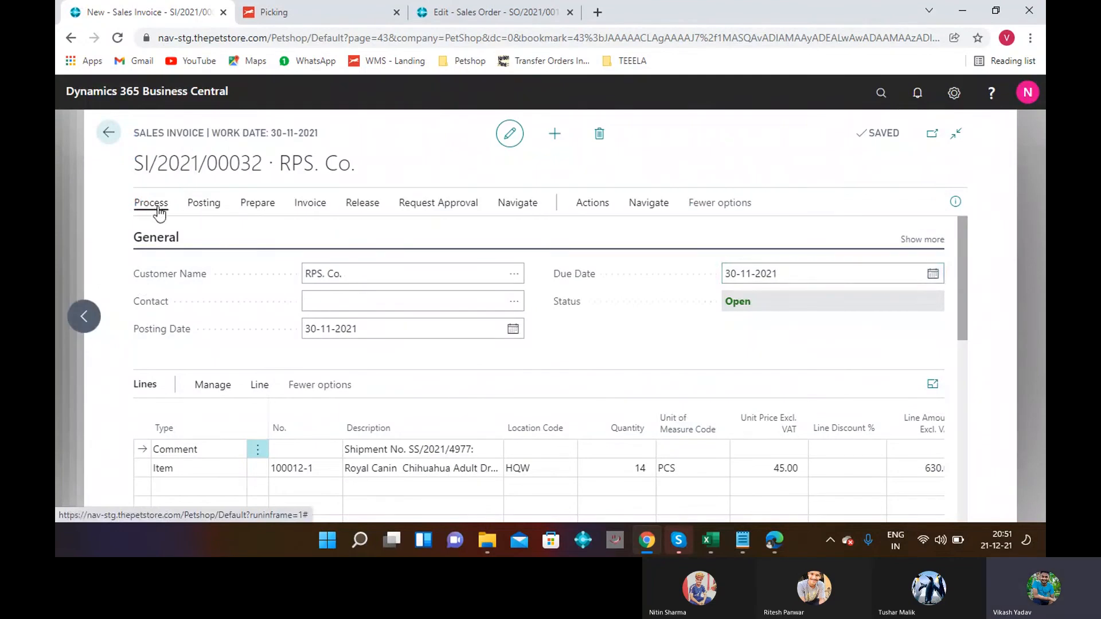
# Post the invoice and confirm; posting fails because the STORE dimension is missing.
pyautogui.click(211, 207)
pyautogui.click(168, 233)
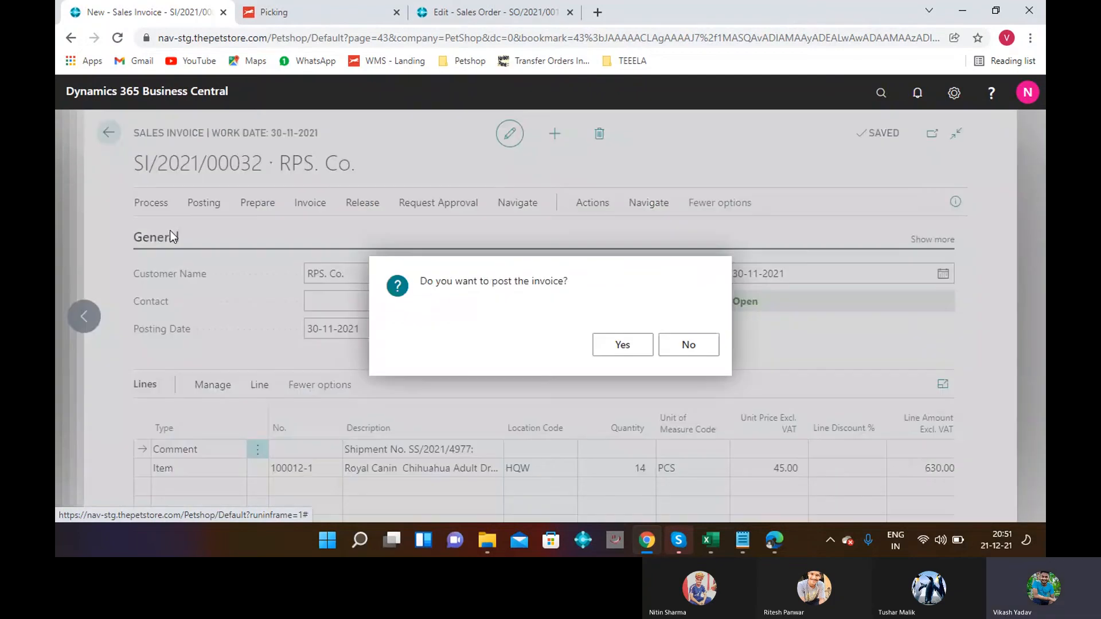
pyautogui.click(646, 352)
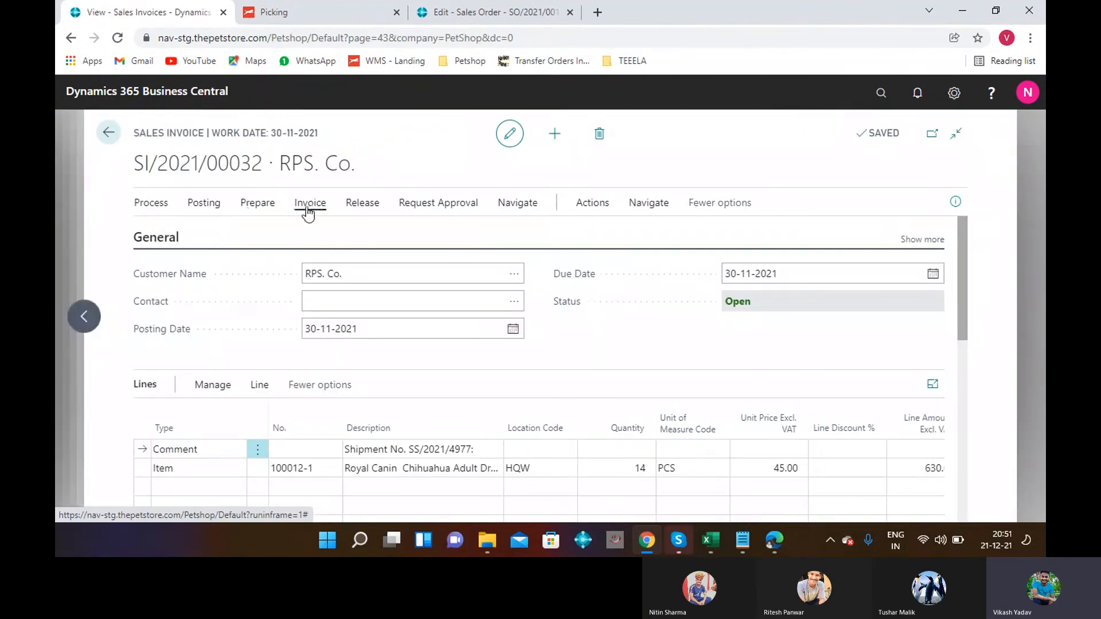
# Add a STORE dimension row with value HQW (Headquarters Warehouse) and push it to the invoice lines.
pyautogui.click(309, 203)
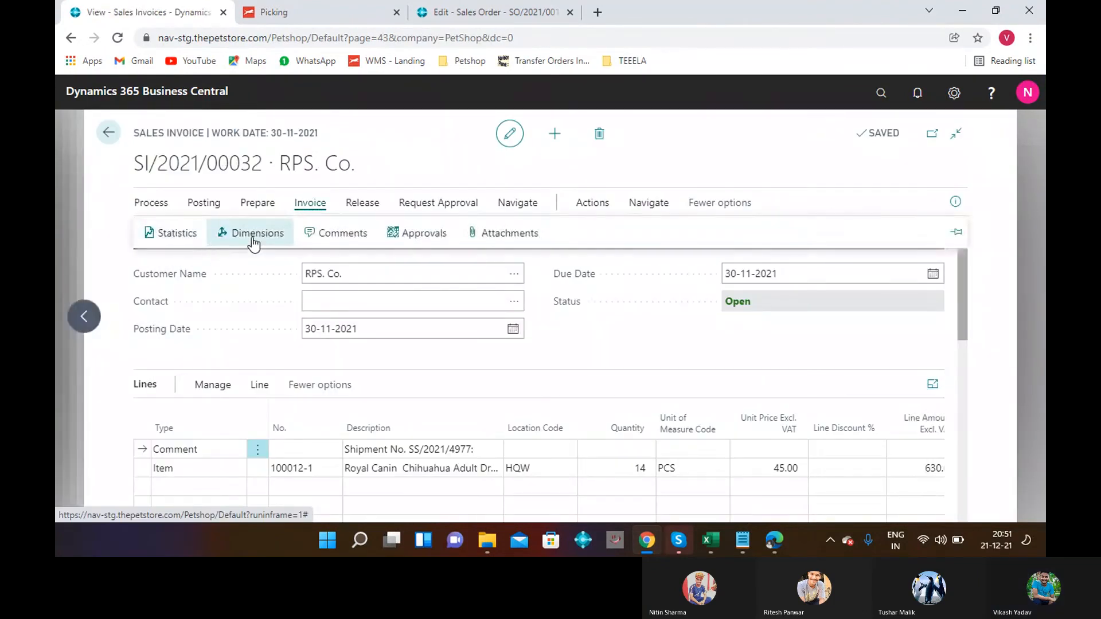
pyautogui.click(251, 237)
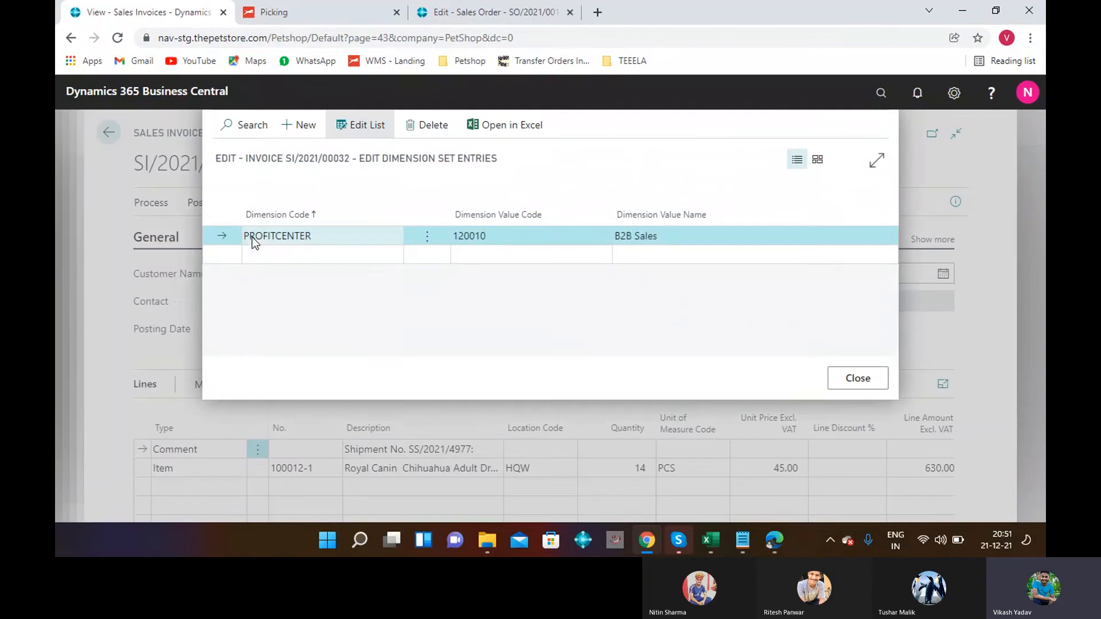
pyautogui.click(256, 250)
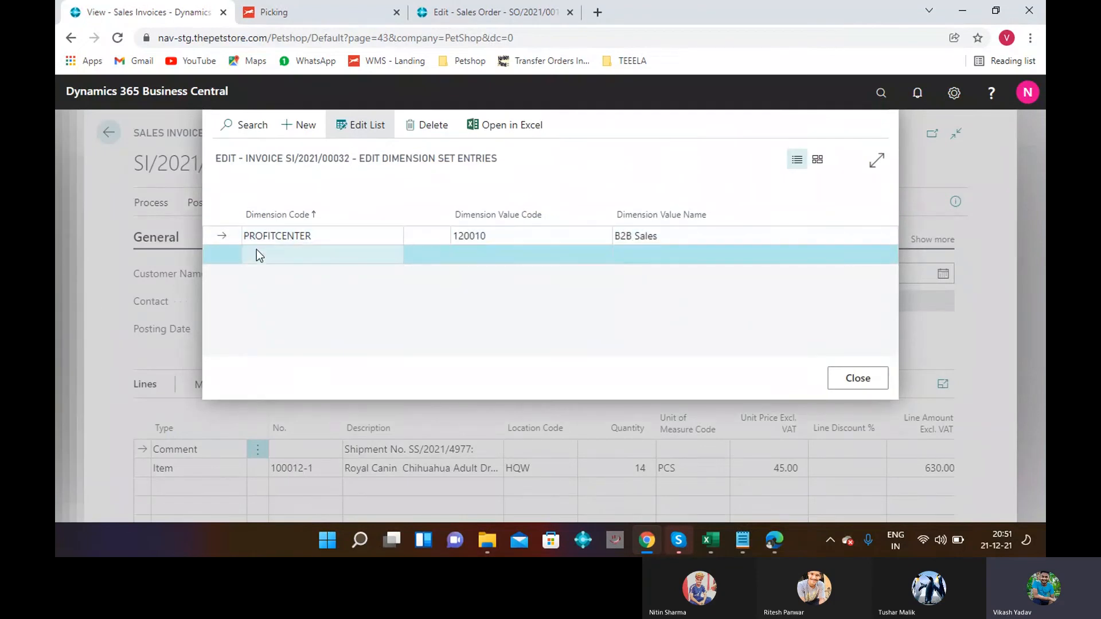
pyautogui.click(257, 251)
pyautogui.write('S')
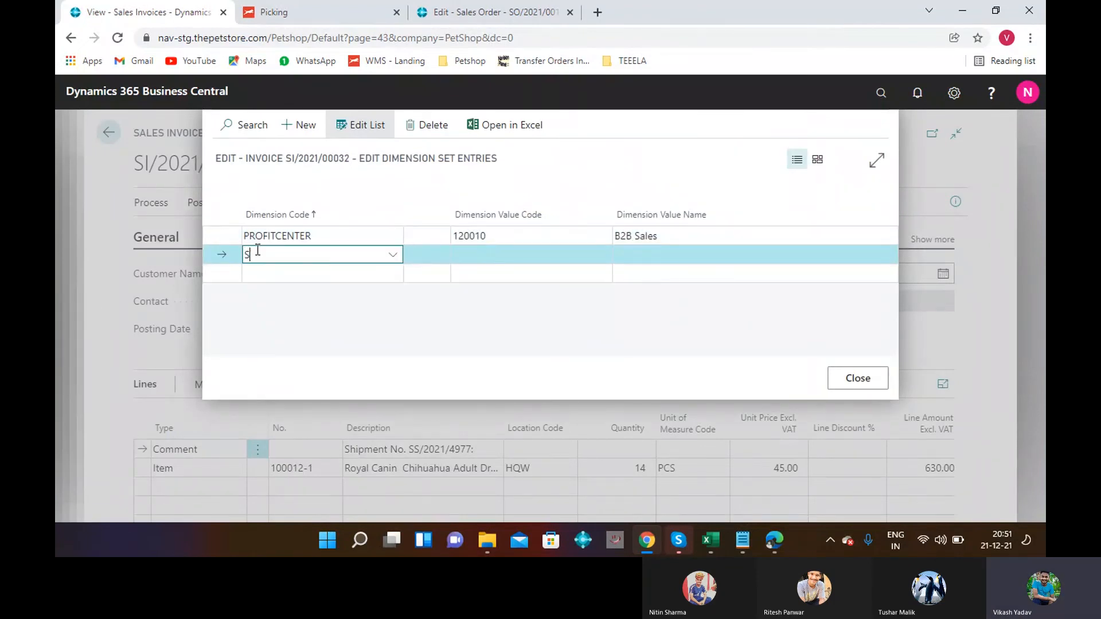
pyautogui.write('TORE')
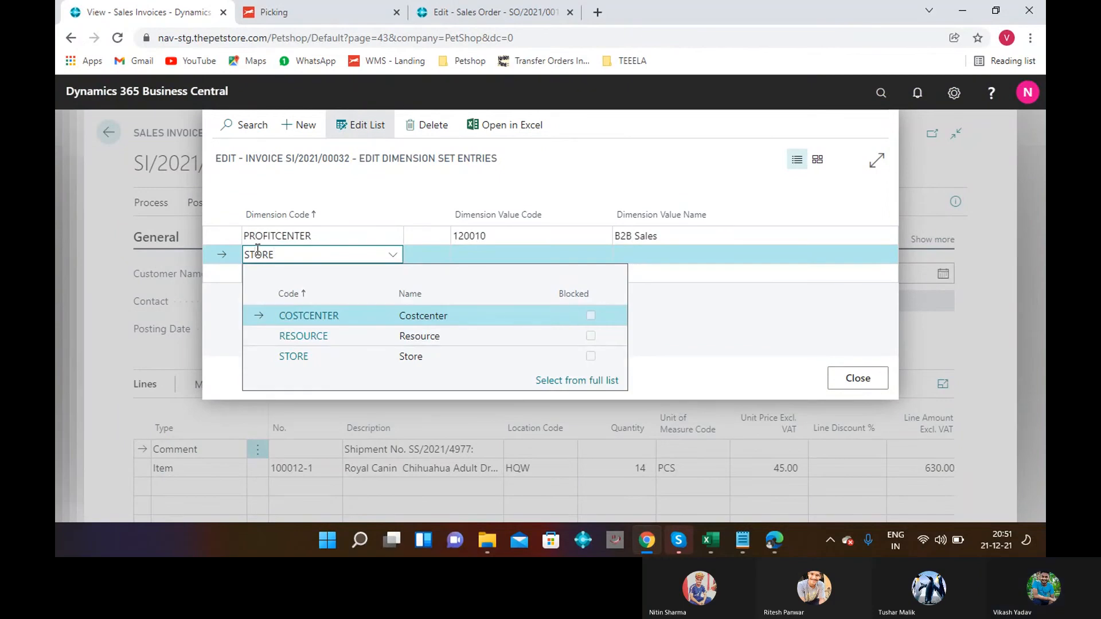
pyautogui.click(485, 255)
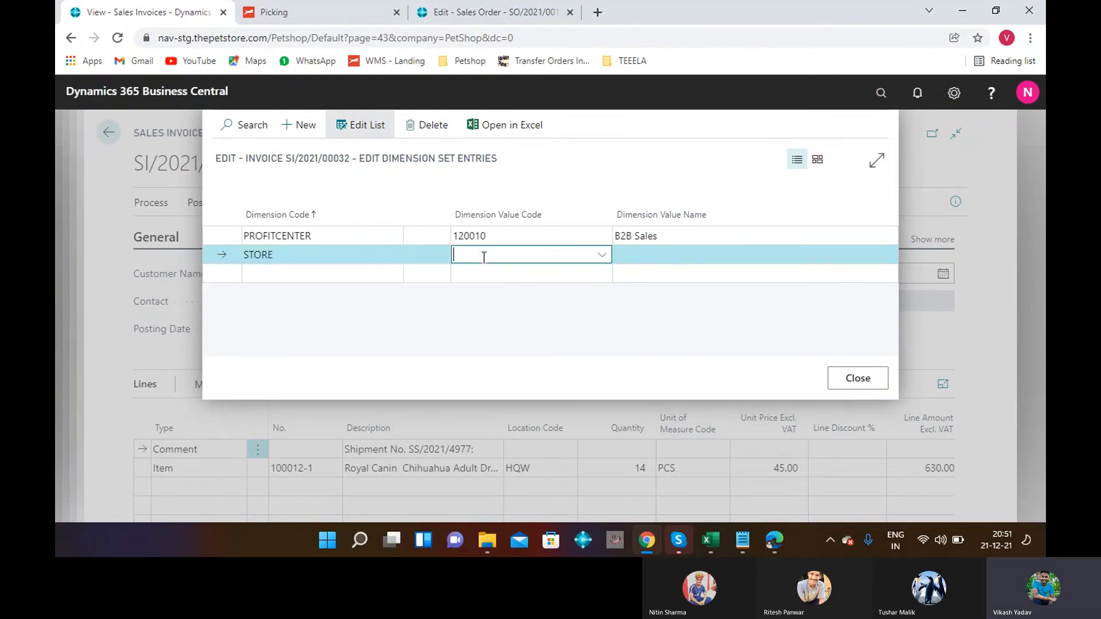
pyautogui.click(600, 256)
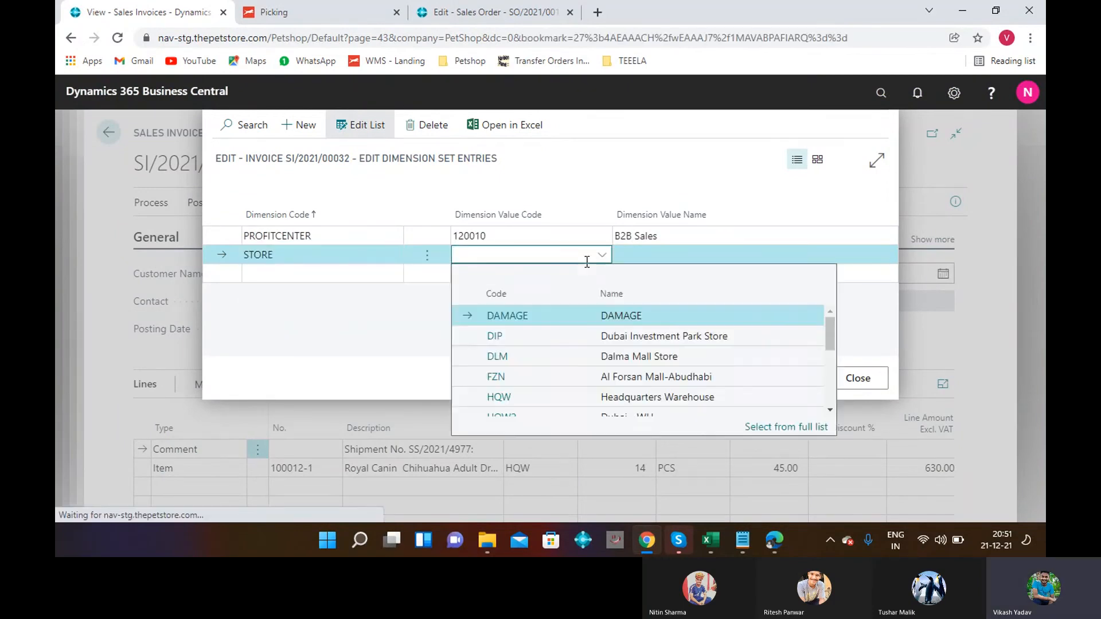
pyautogui.click(505, 405)
pyautogui.click(845, 379)
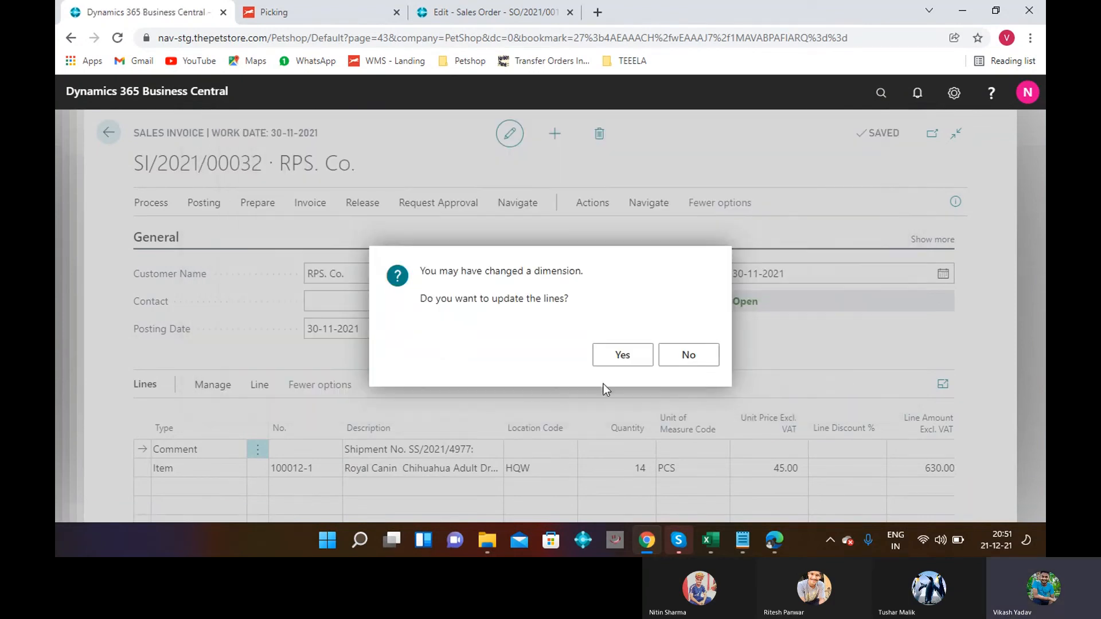
pyautogui.click(608, 357)
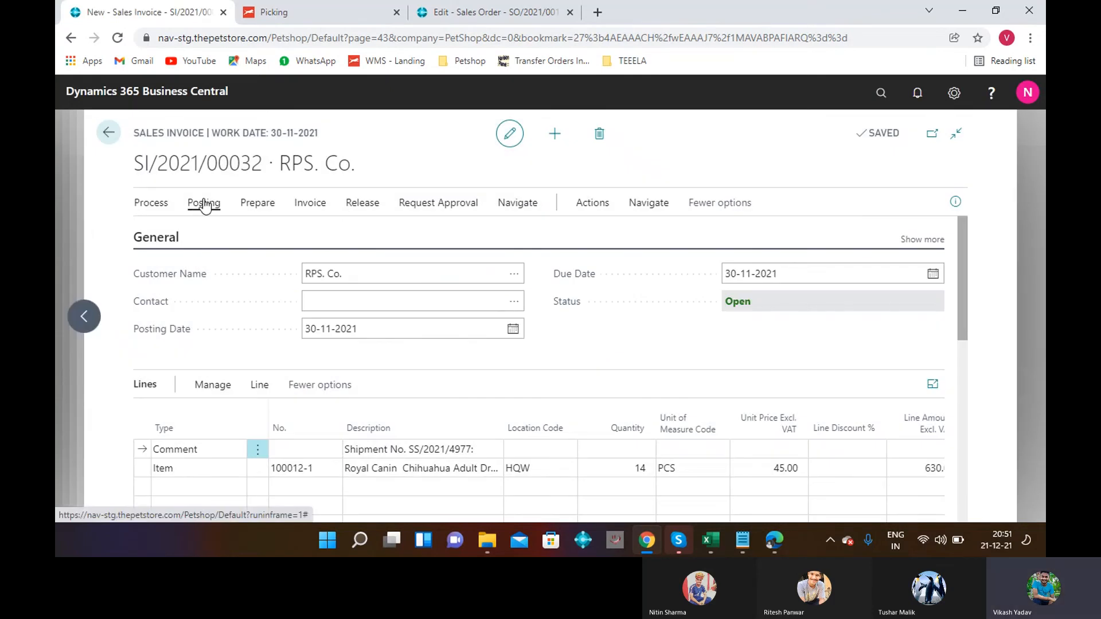
# Post the invoice as PSI/2021/00030 and open the posted invoice.
pyautogui.click(204, 203)
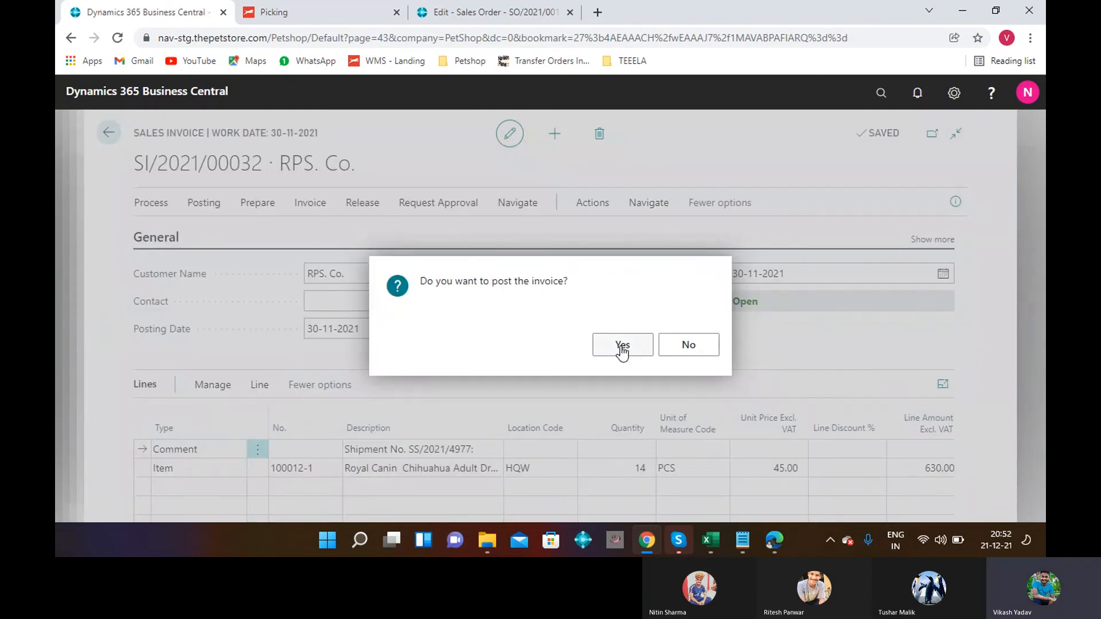
pyautogui.click(622, 347)
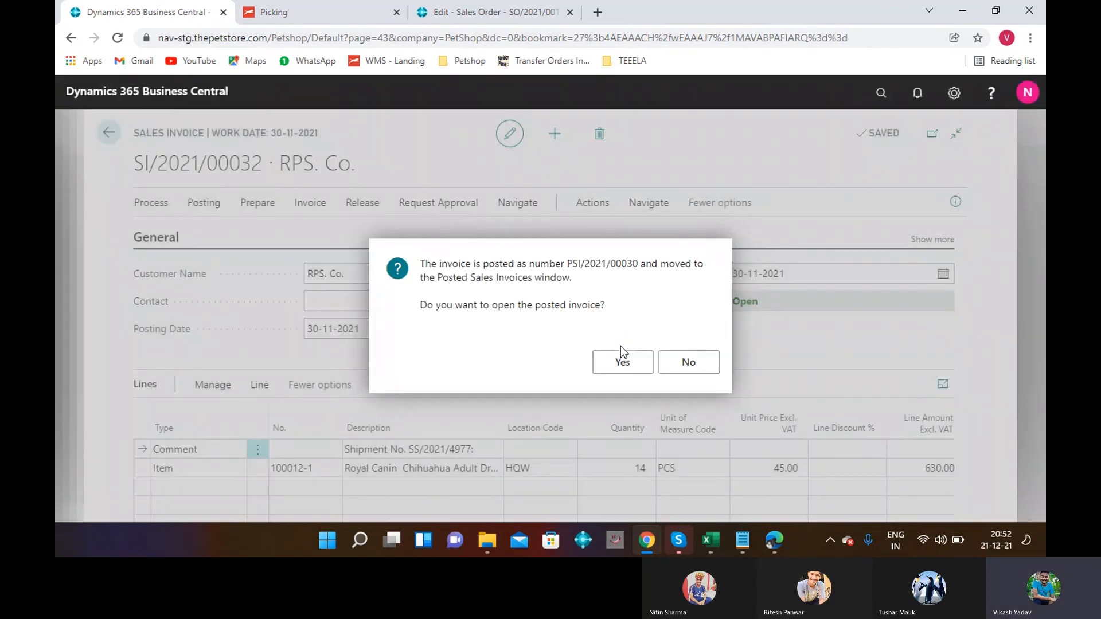
pyautogui.click(621, 361)
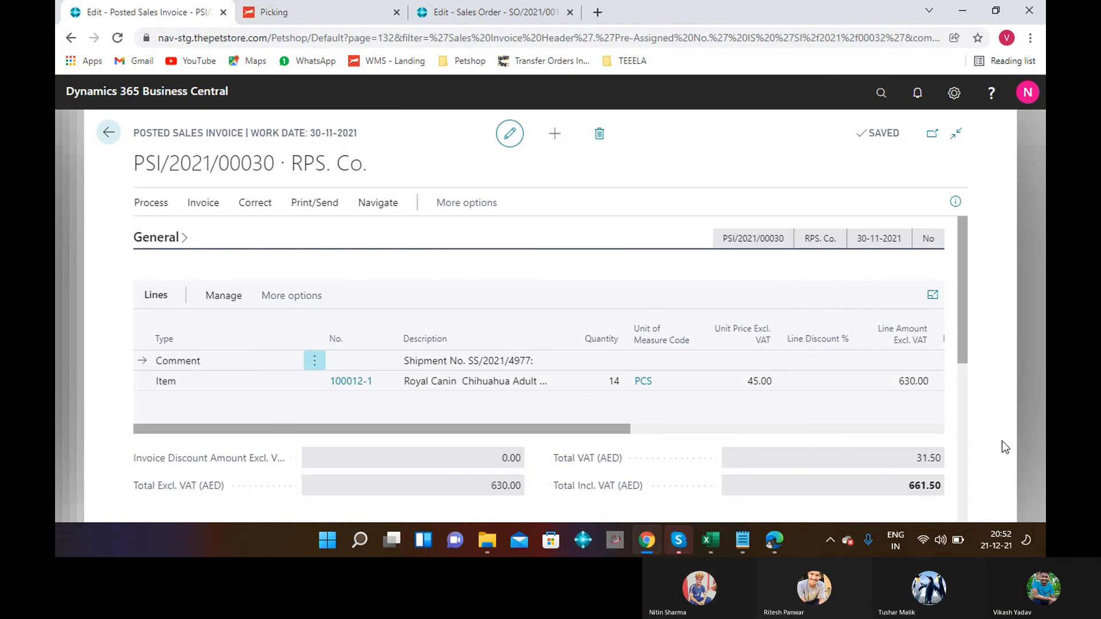
# Check Store Code HQW under Invoice Details, then return to the Skype call.
pyautogui.click(962, 408)
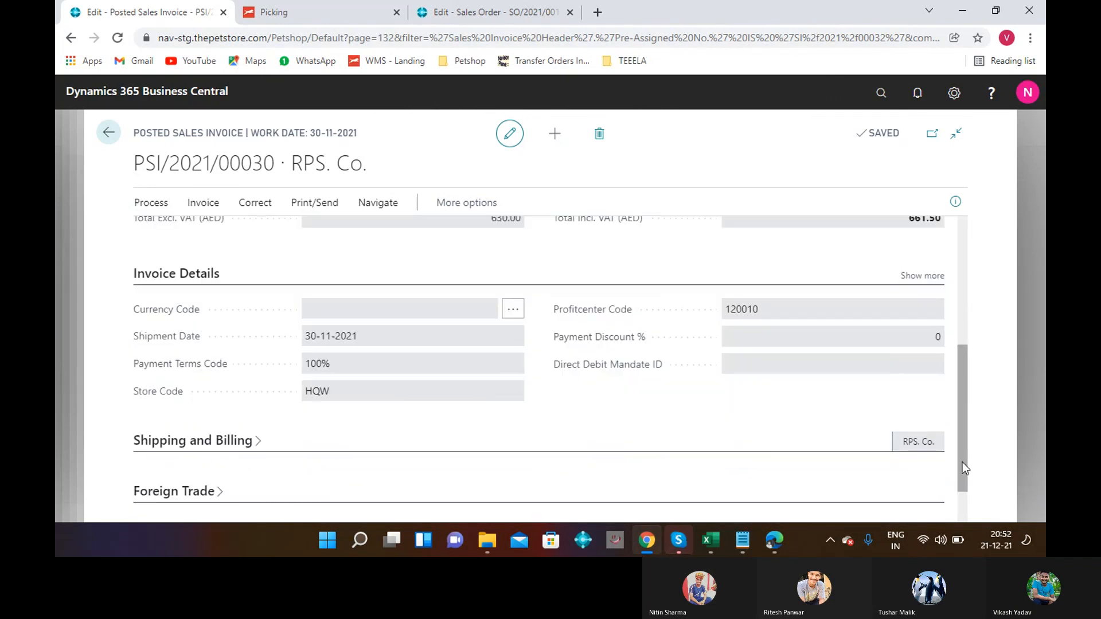
pyautogui.scroll(-1, 962, 495)
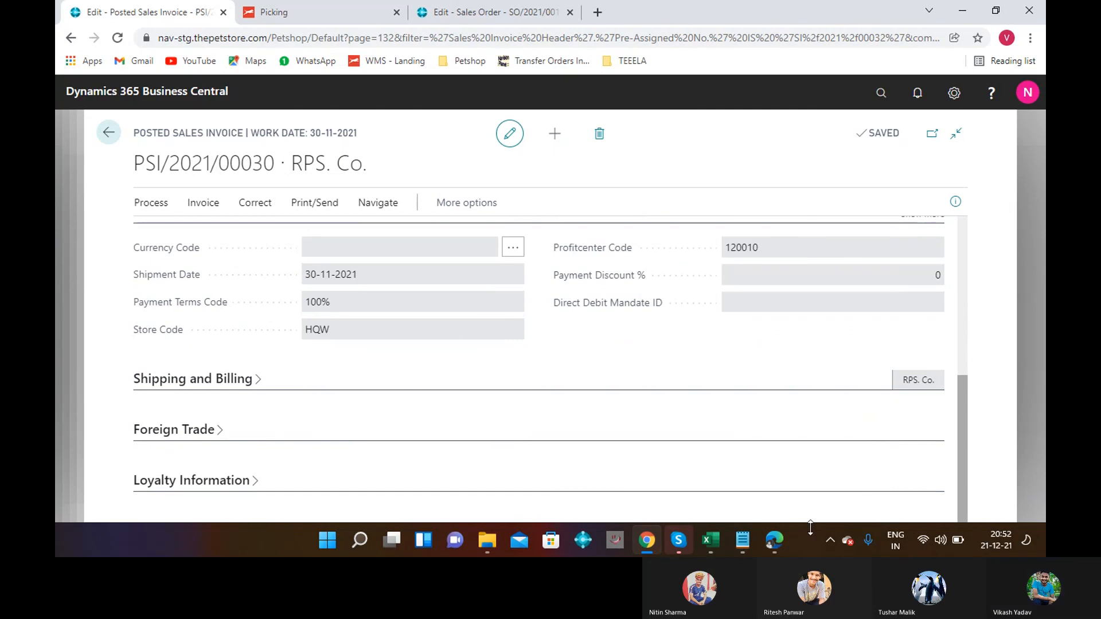
pyautogui.click(679, 541)
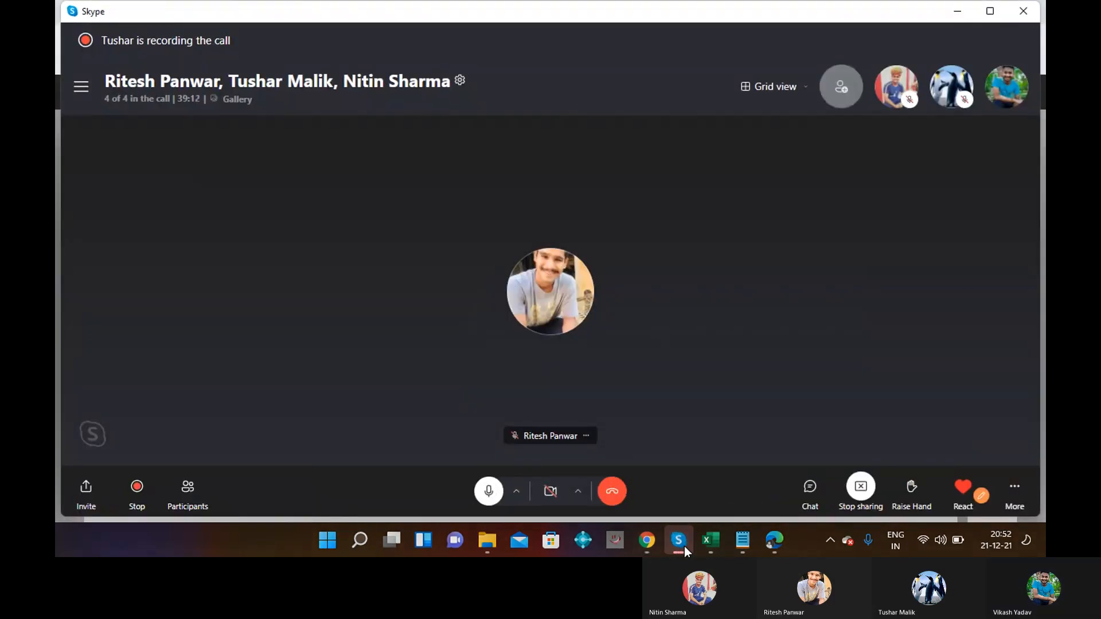